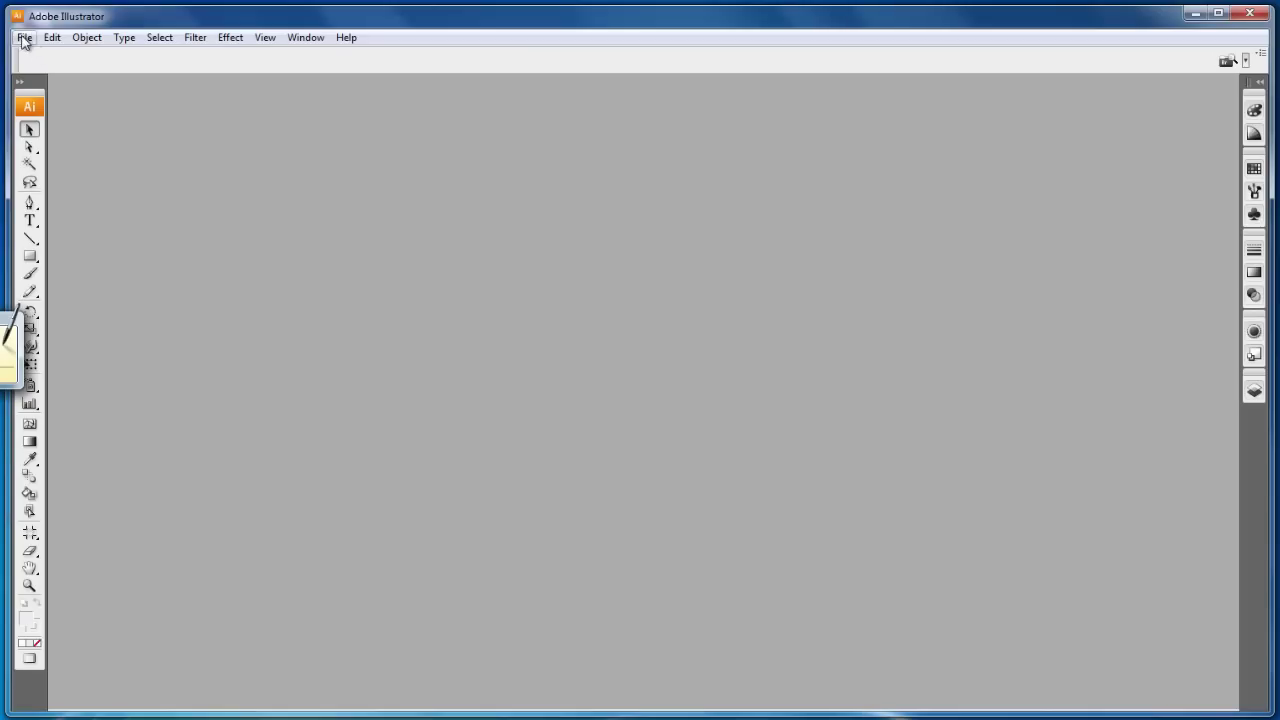
- Open the File menu to get at the Open command
click(24, 37)
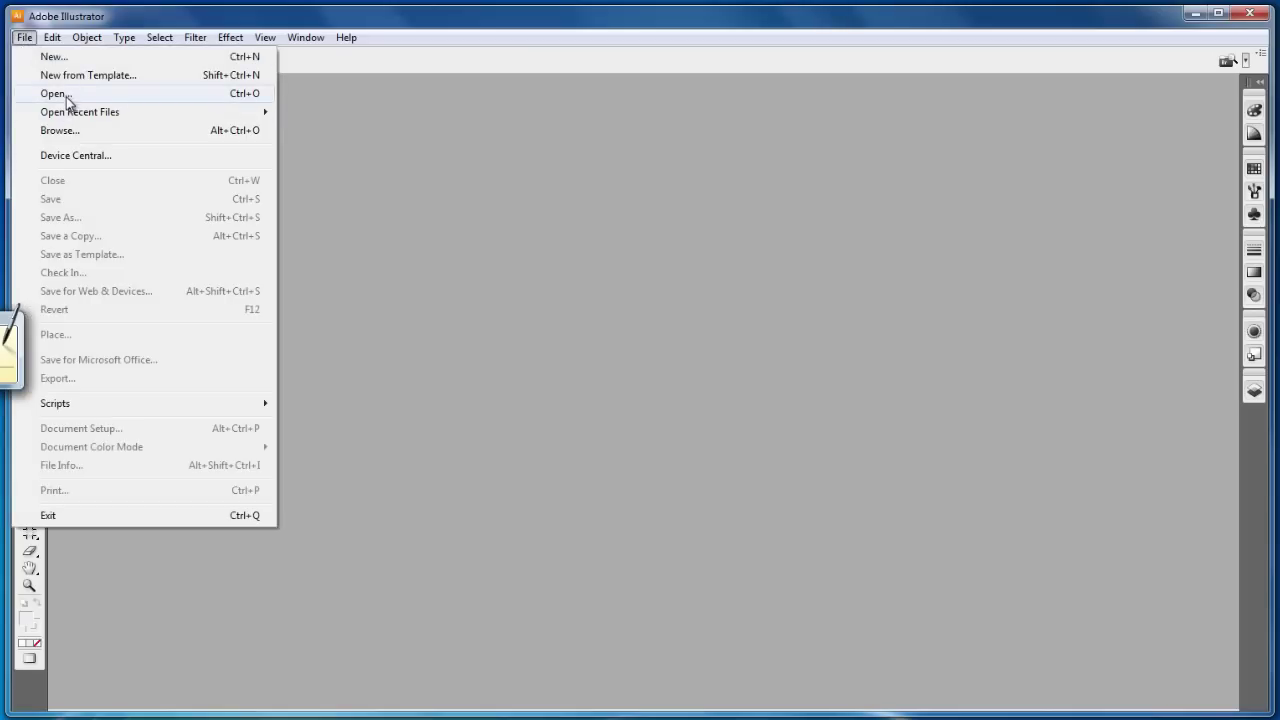
- Open the dog.jpg photo
click(68, 94)
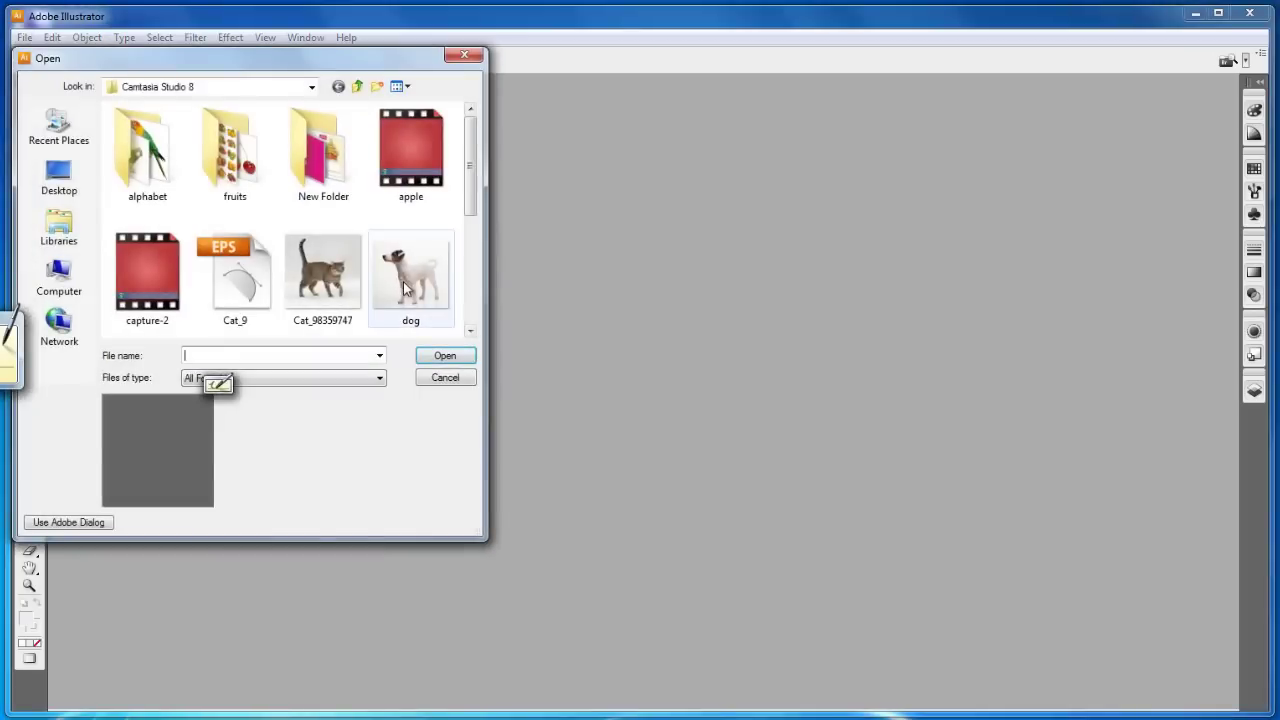
click(410, 285)
click(445, 357)
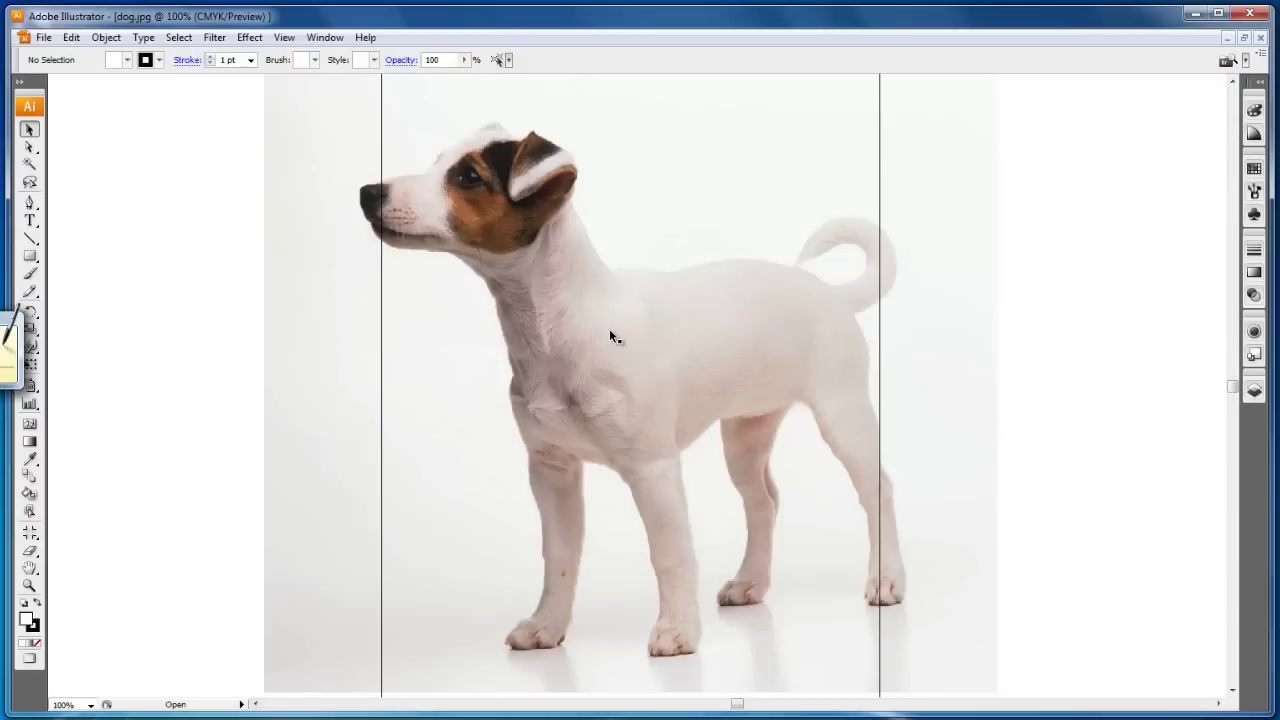
- Shrink the dog photo proportionally to about 729 × 641 pt within the artboard
click(605, 332)
key(ctrl+minus)
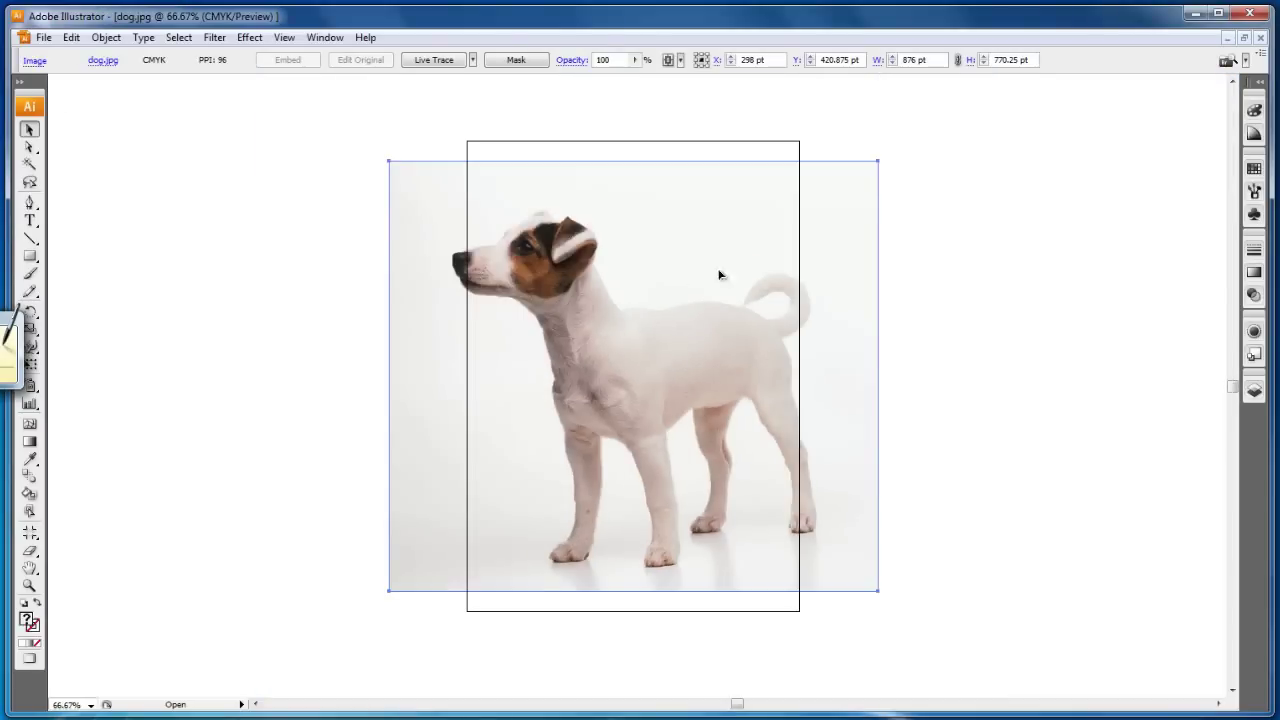
drag(879, 159, 837, 197)
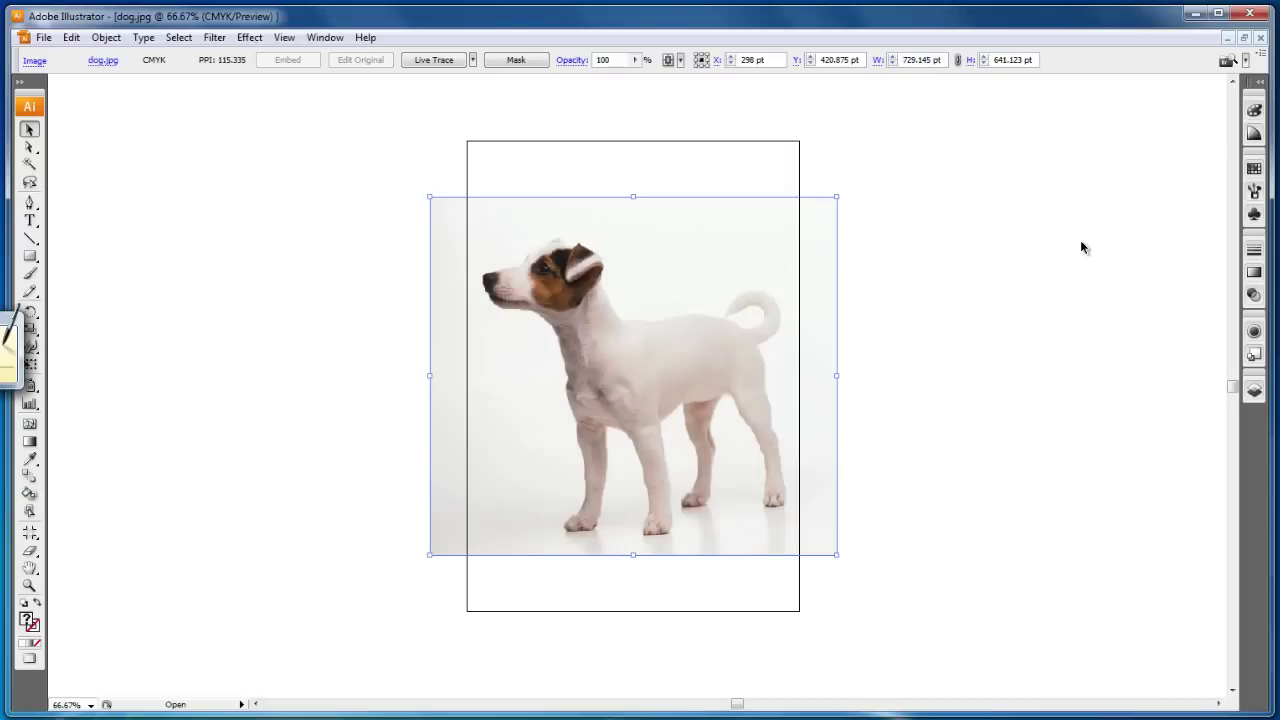
- Lock Layer 1 with the photo and add an empty Layer 2 above it
click(1255, 358)
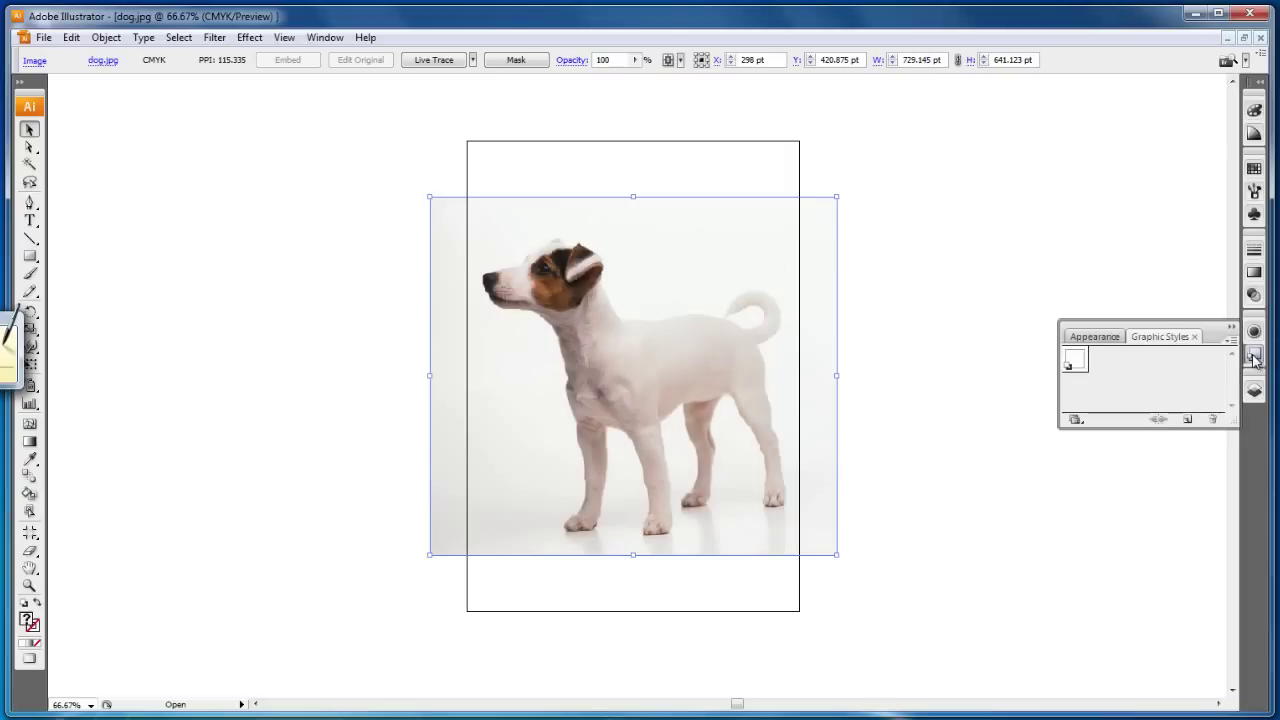
click(1254, 390)
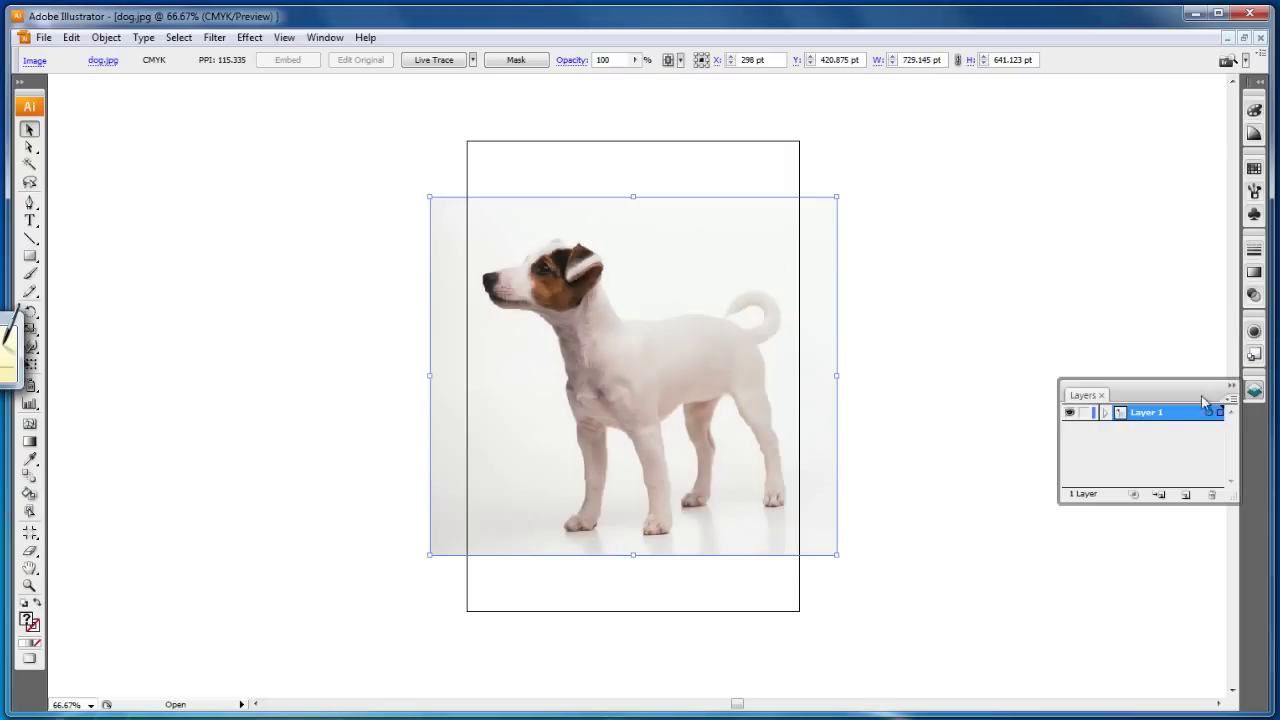
click(1084, 412)
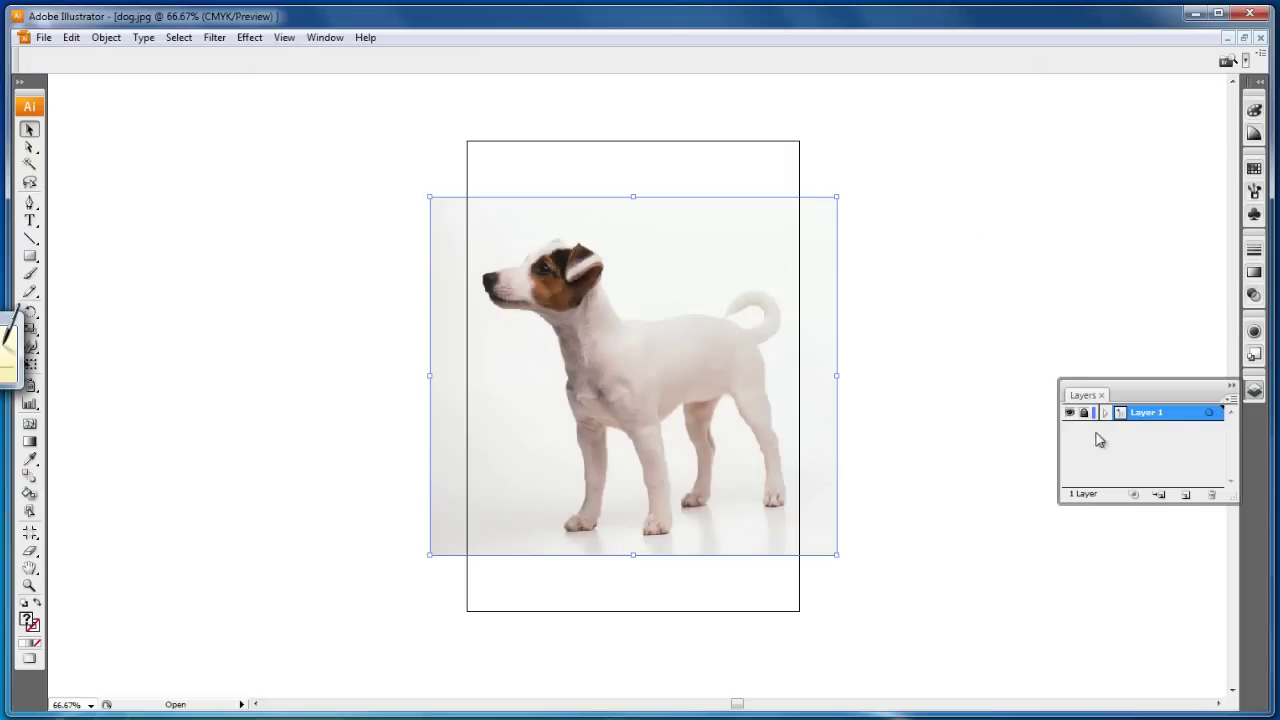
click(1158, 494)
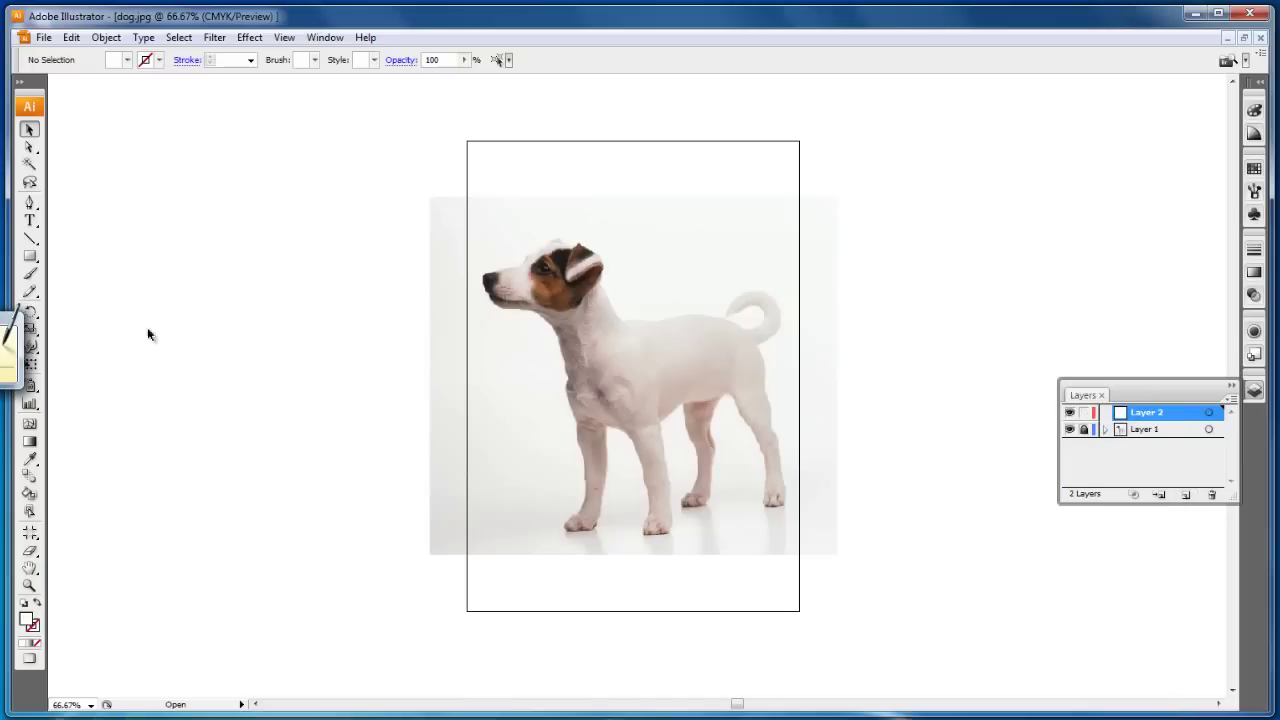
click(31, 623)
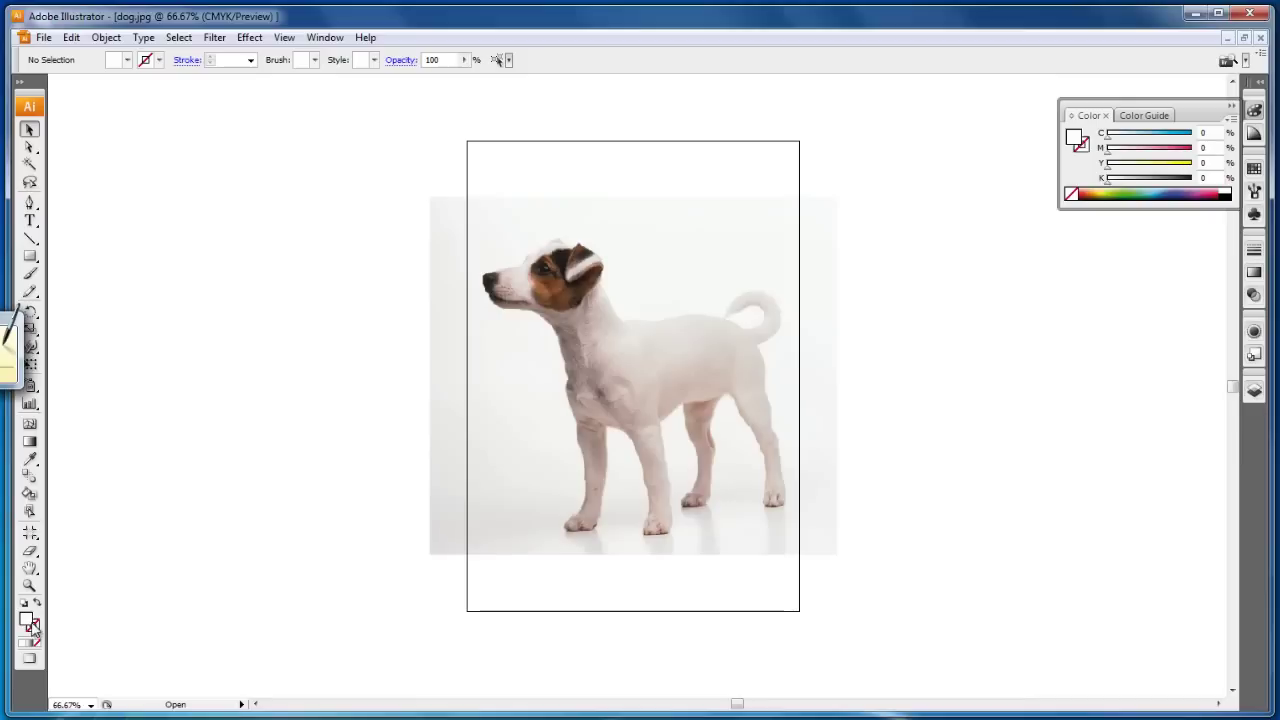
- Set the fill to None and the stroke to black at 1 pt weight
click(1071, 194)
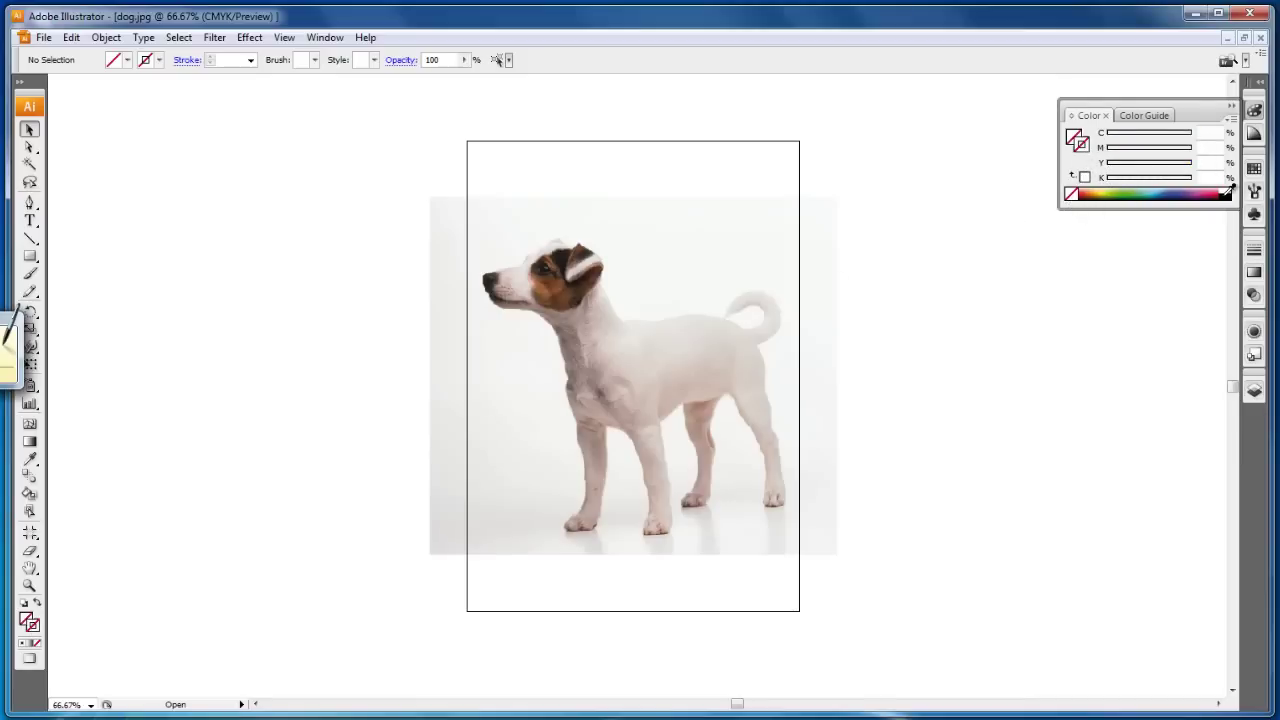
click(1225, 191)
click(1254, 249)
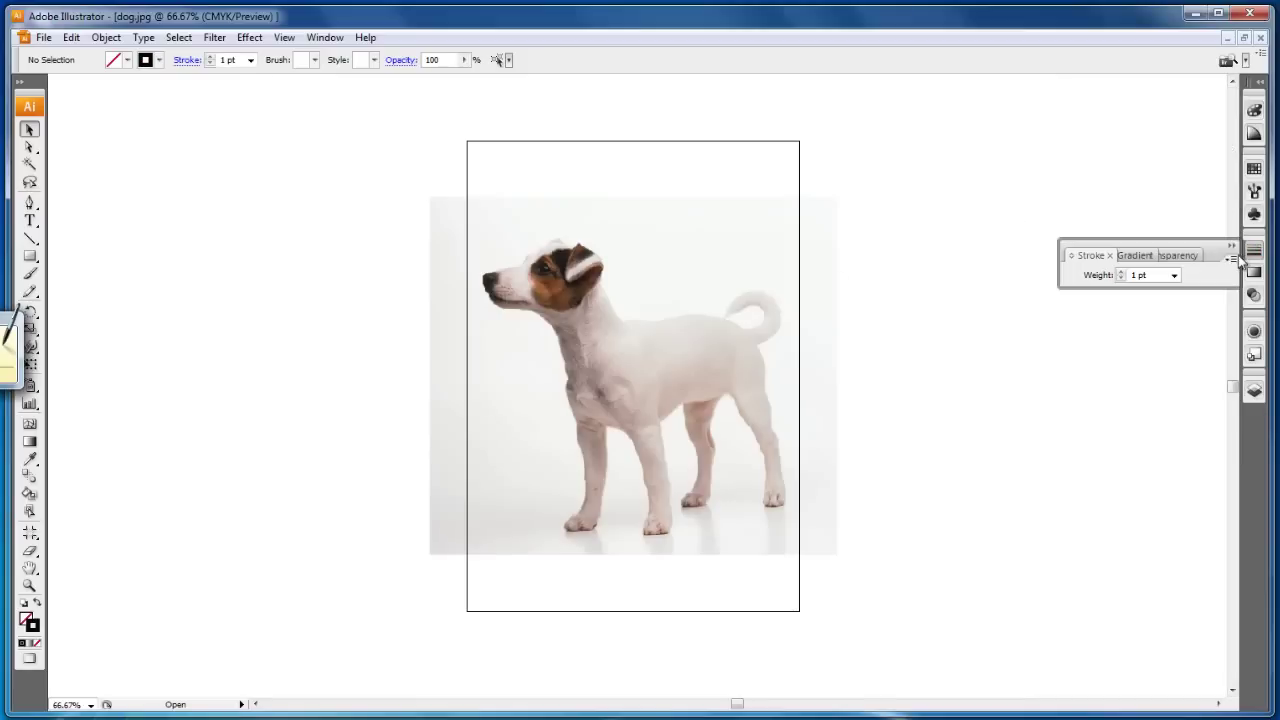
click(1175, 277)
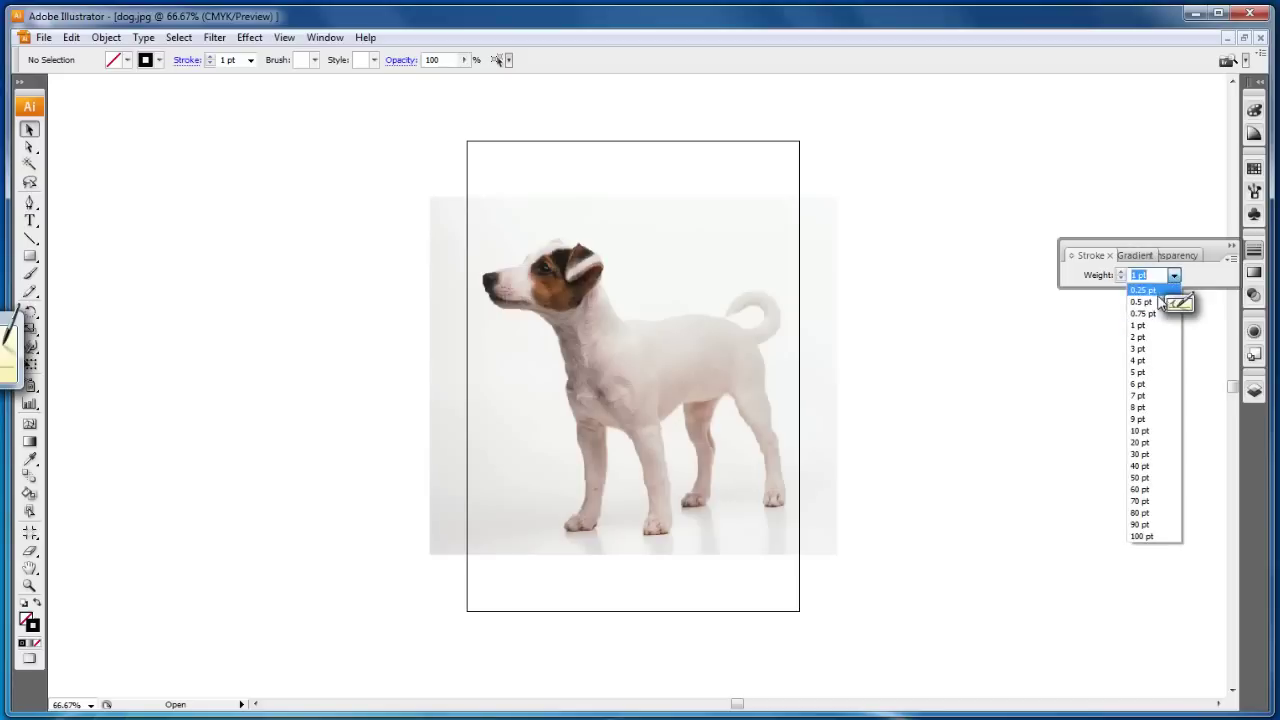
click(1150, 330)
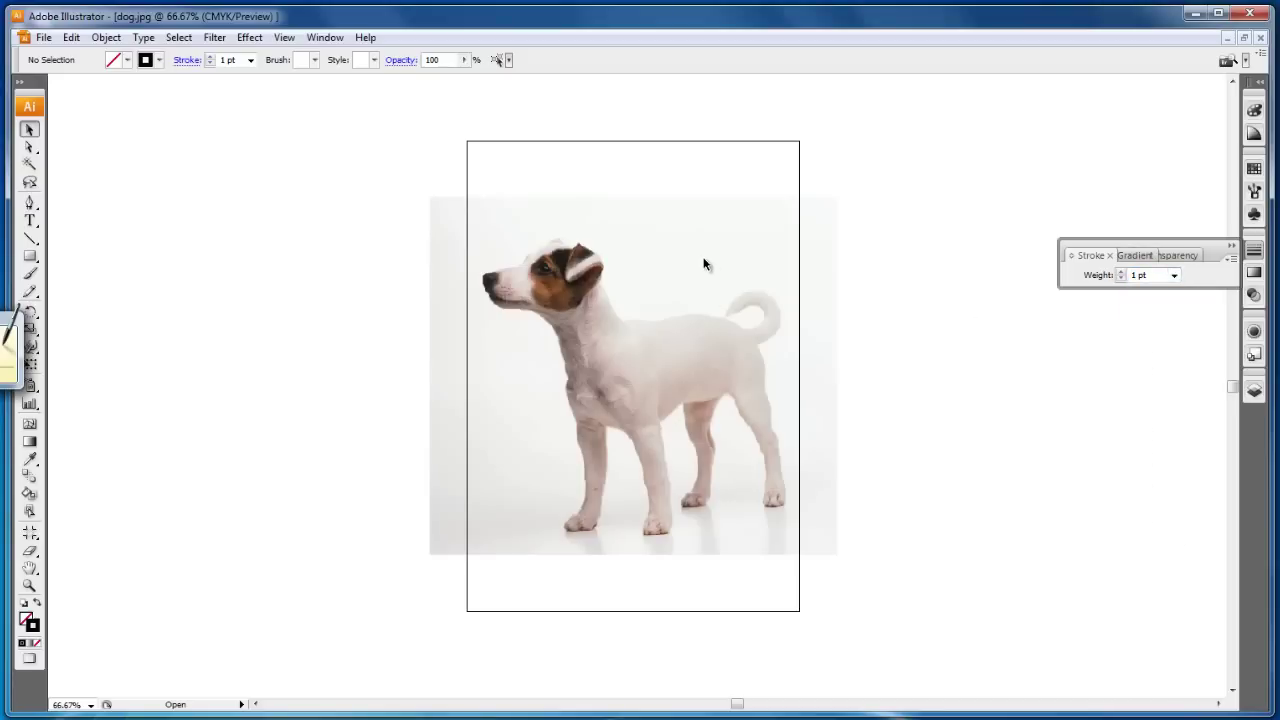
click(29, 585)
- Zoom in with marquees until the dog's head fills the canvas
mouse_move(448, 220)
mouse_down()
mouse_move(552, 305)
mouse_move(720, 400)
mouse_up()
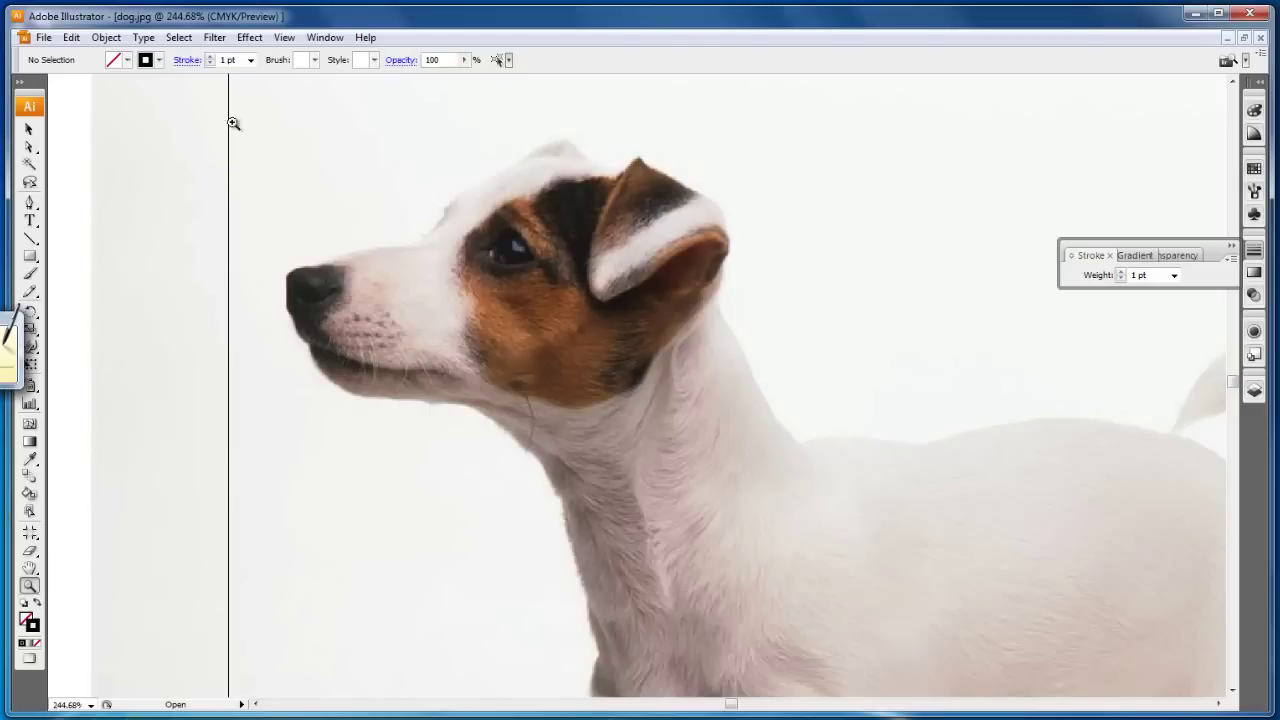
drag(230, 119, 818, 477)
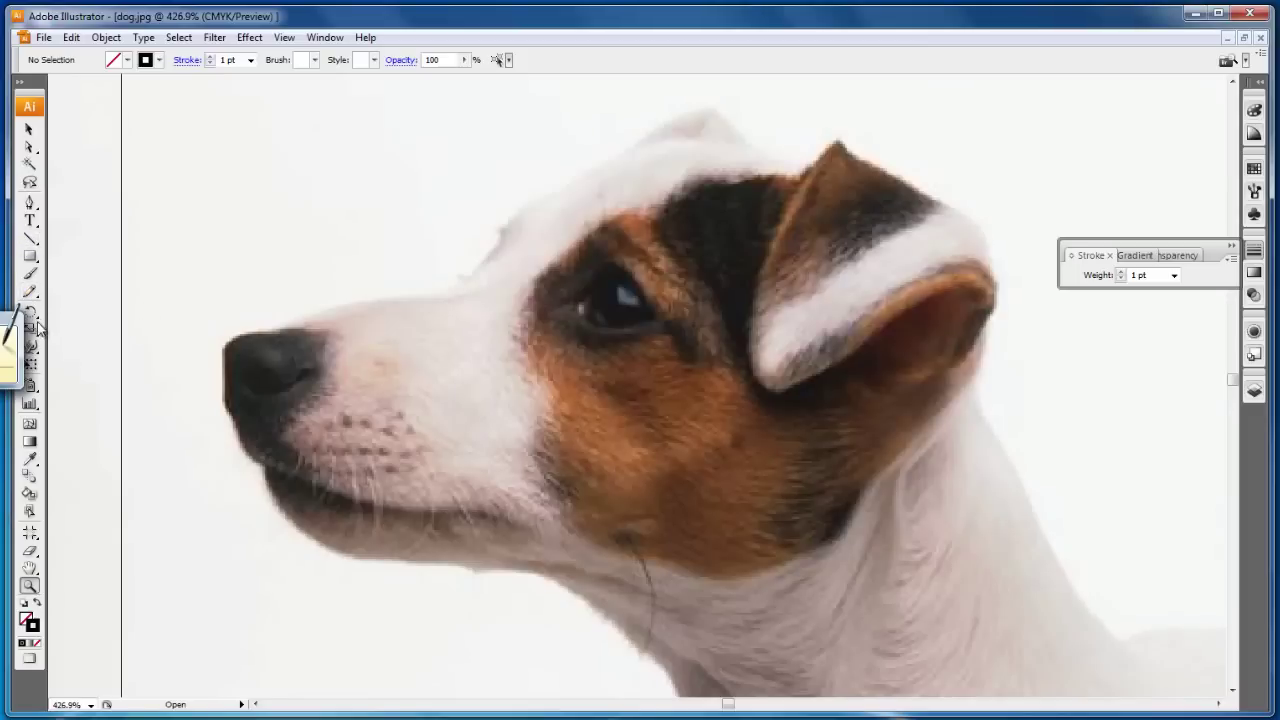
click(30, 204)
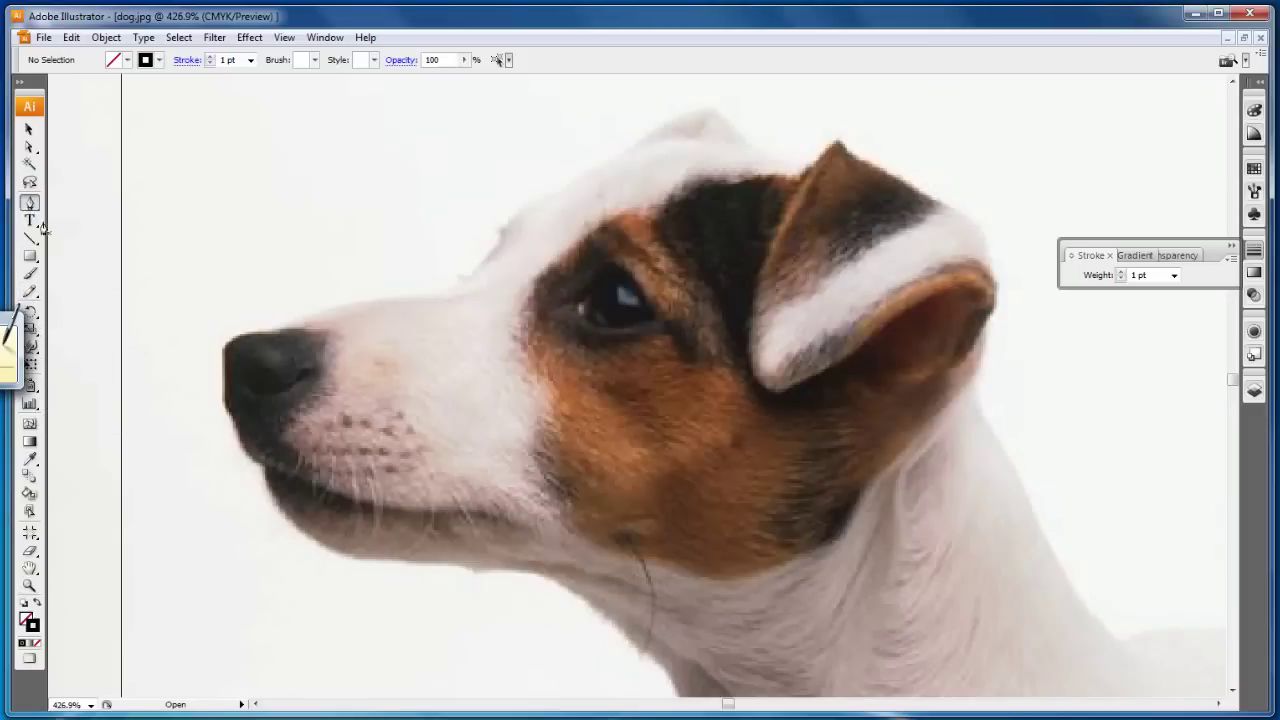
- Start the pen outline at the nose tip and trace along the top of the muzzle
click(230, 345)
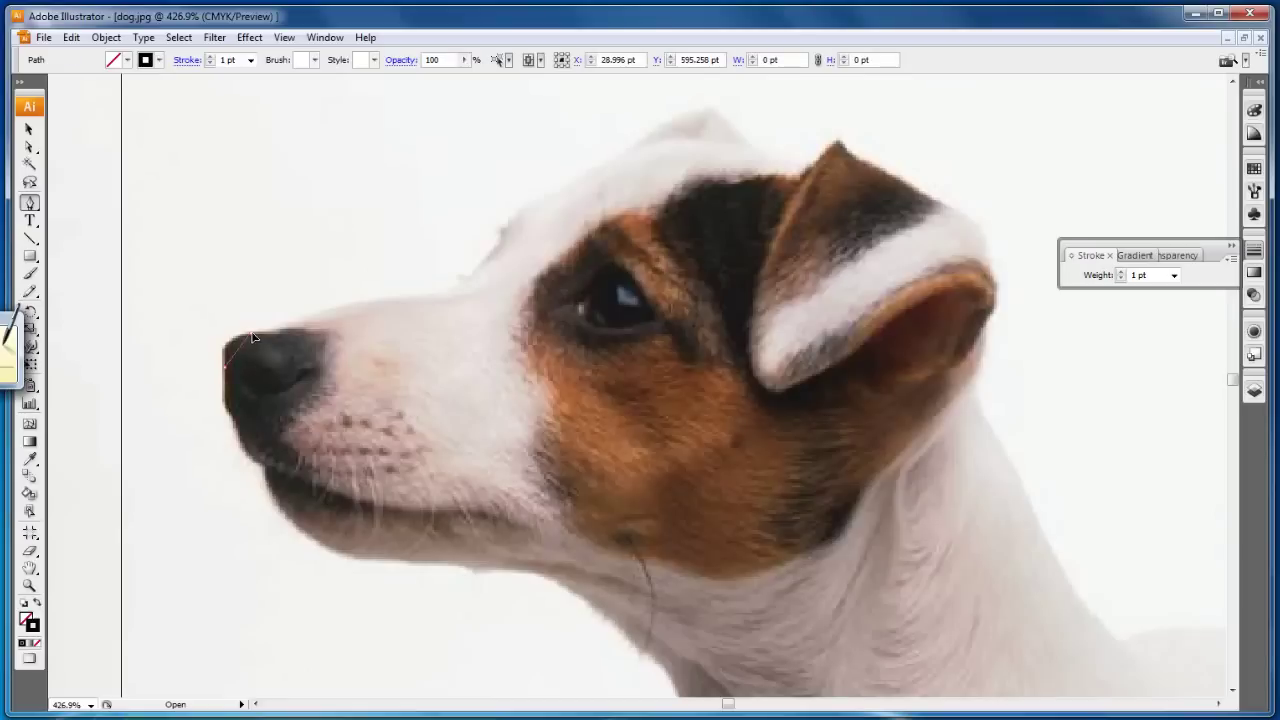
drag(247, 336, 275, 342)
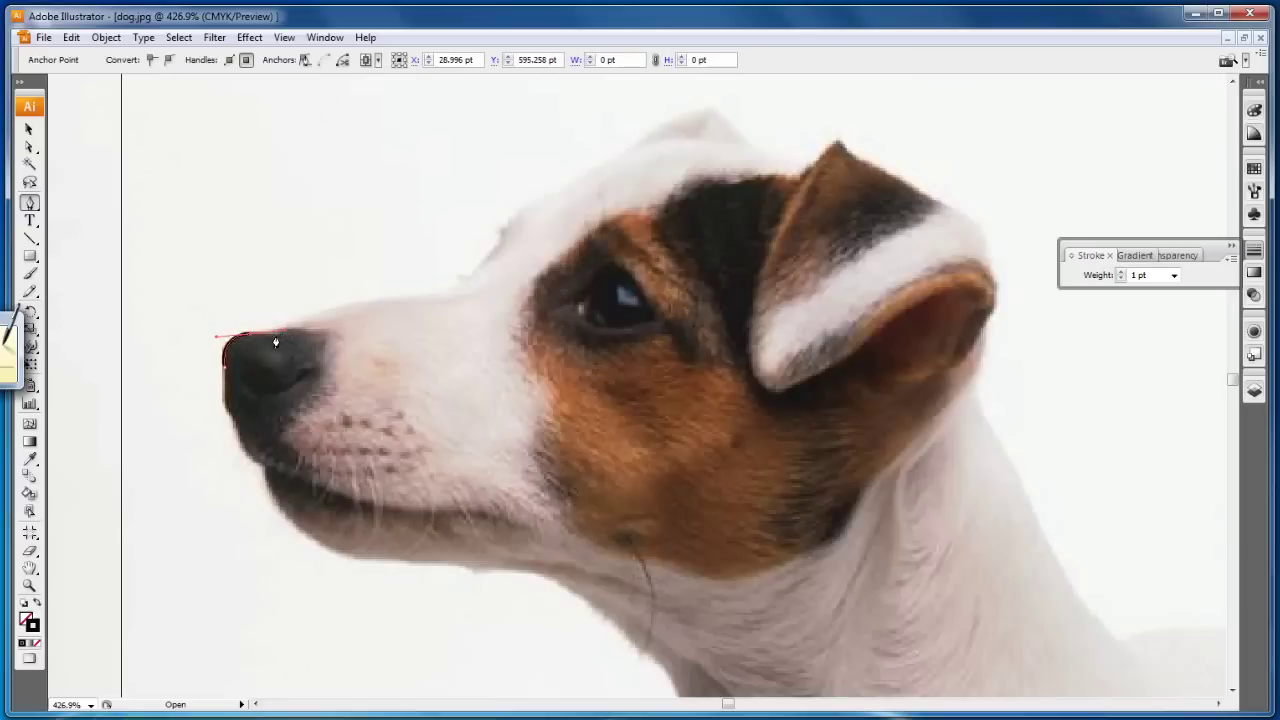
click(254, 343)
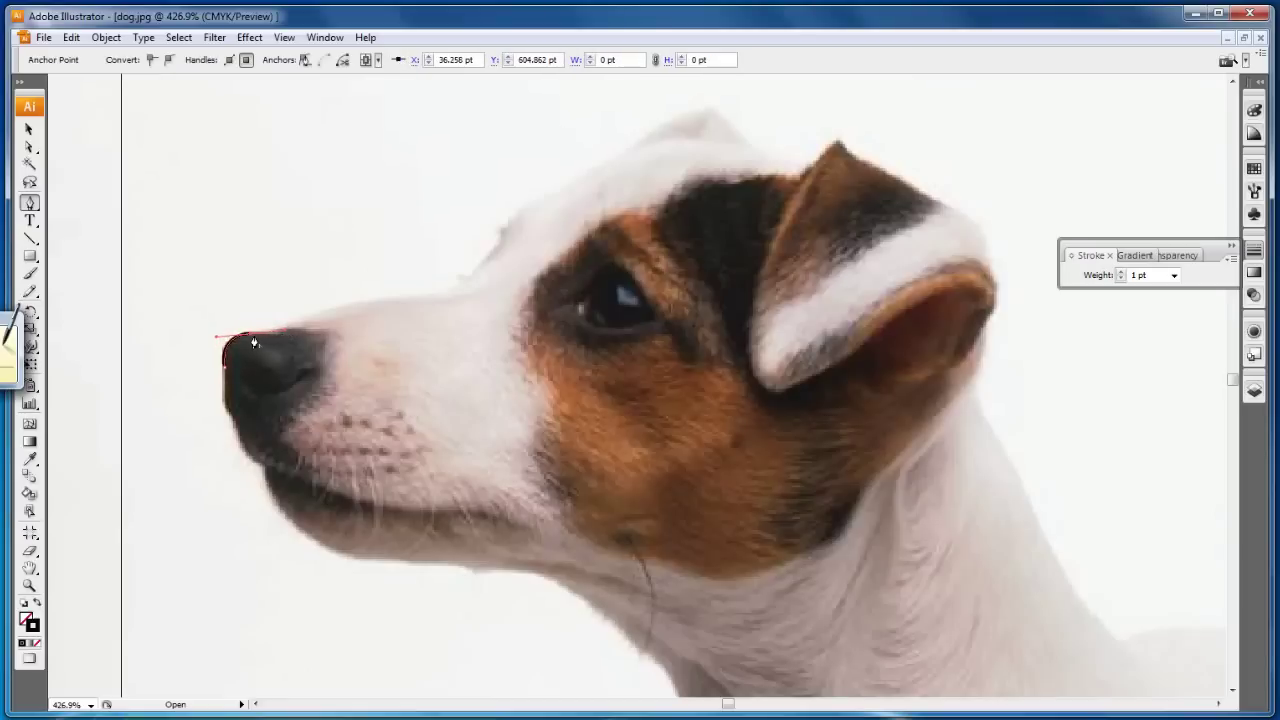
click(313, 321)
click(385, 298)
click(457, 277)
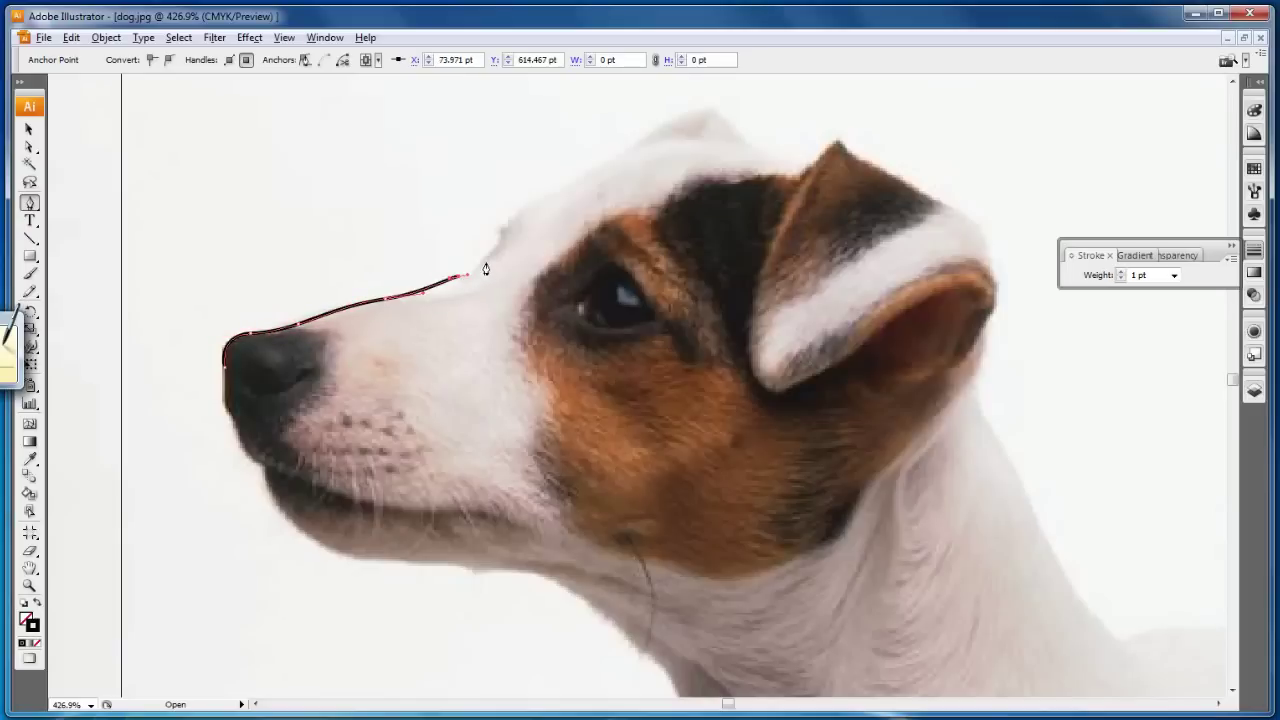
click(491, 257)
- Continue the outline up the forehead and across the top of the head to the ear tip
click(519, 208)
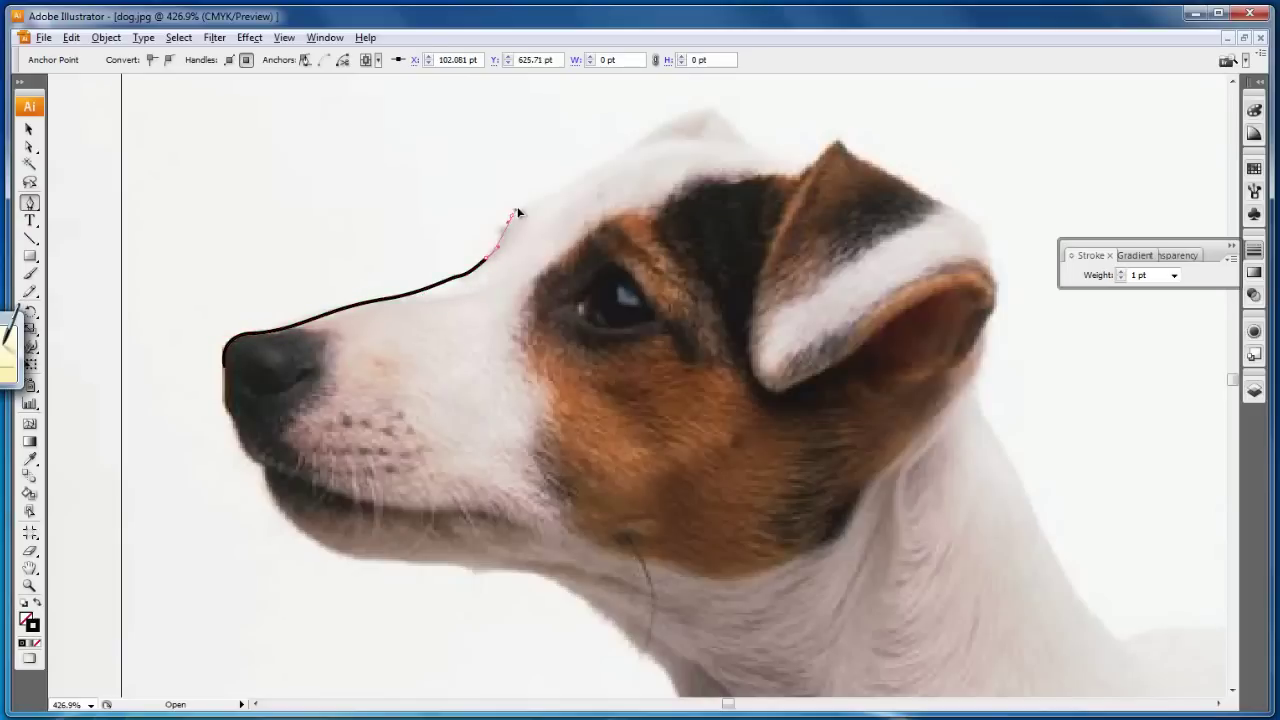
click(601, 170)
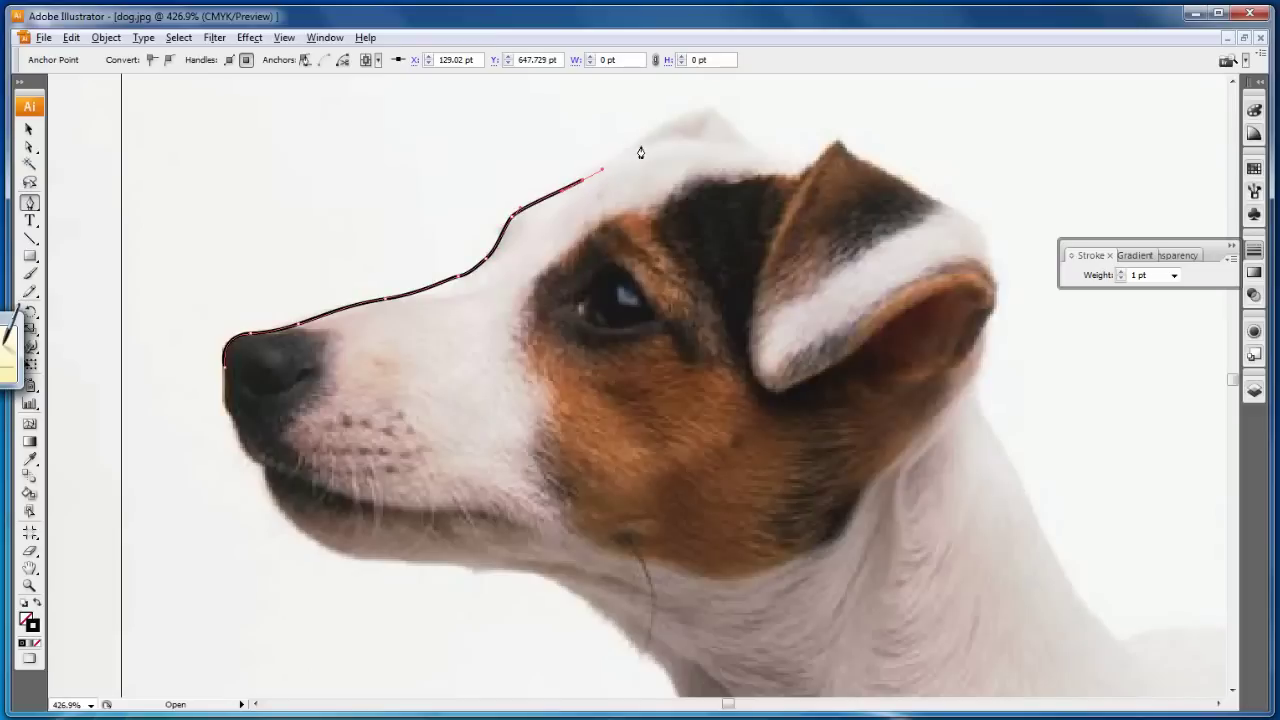
click(646, 141)
drag(709, 139, 737, 137)
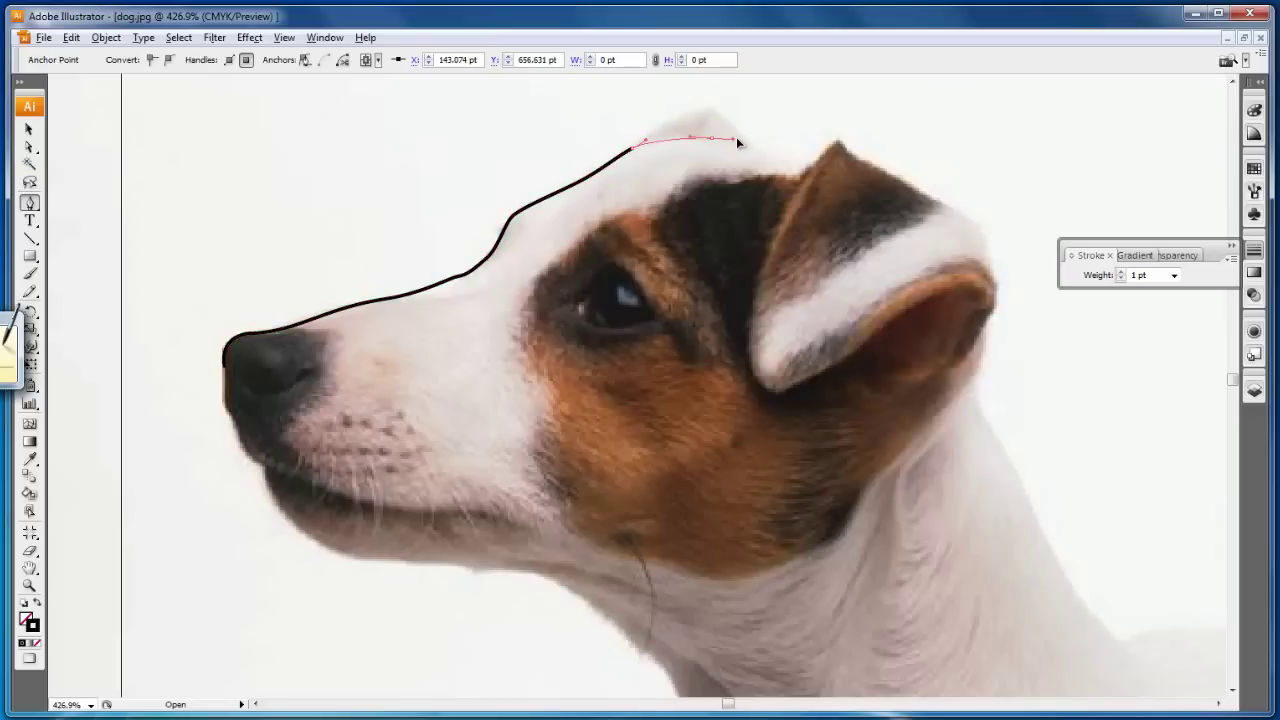
click(800, 150)
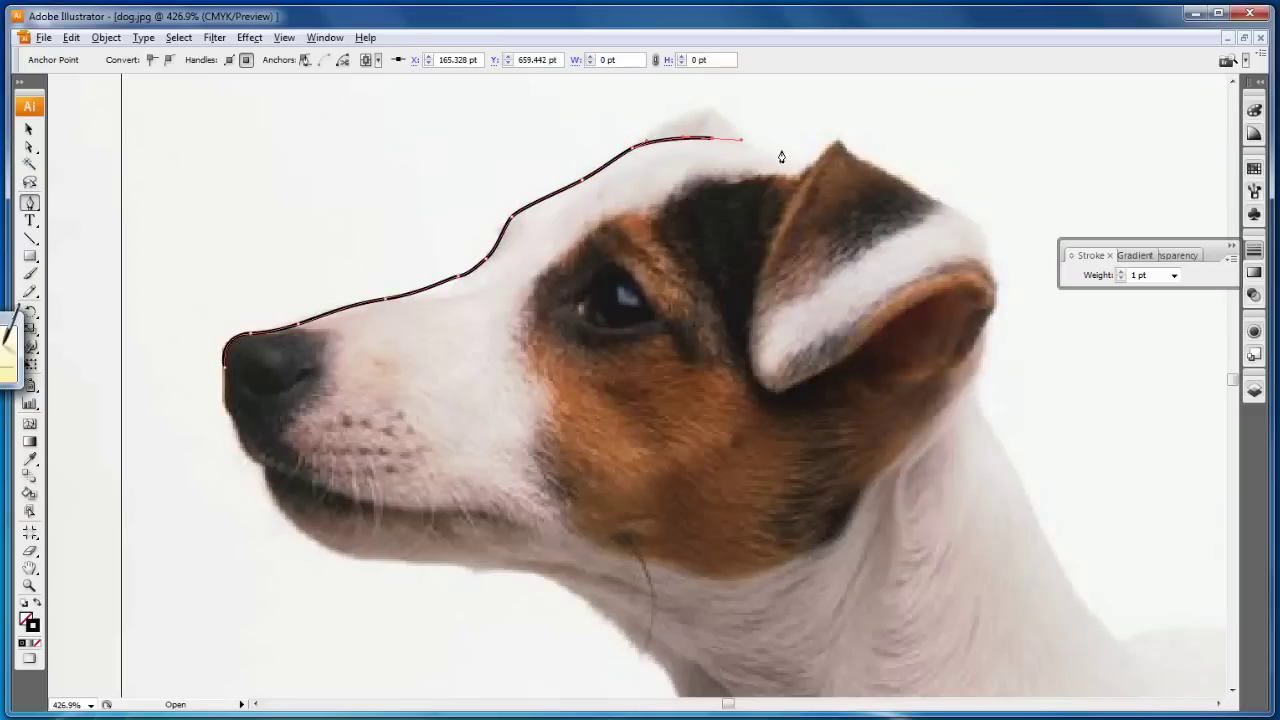
click(837, 149)
click(845, 150)
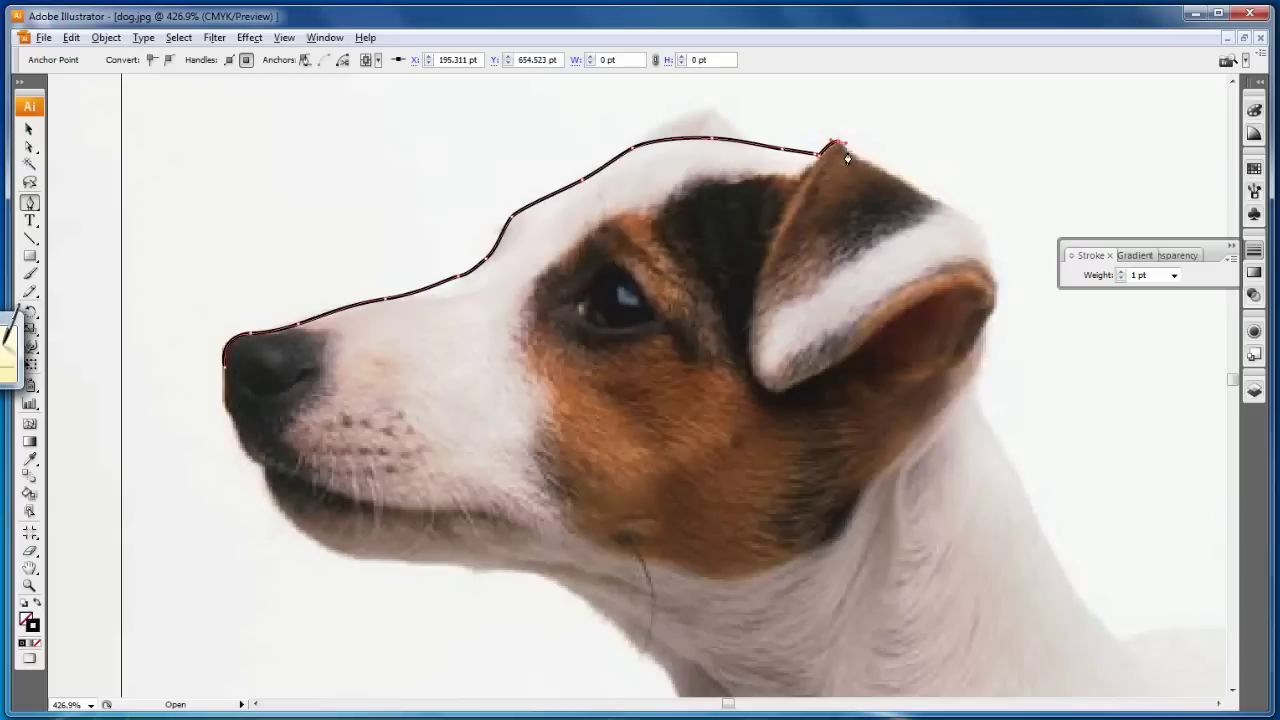
- Trace the outline down the ear's outer edge toward its bottom
click(946, 201)
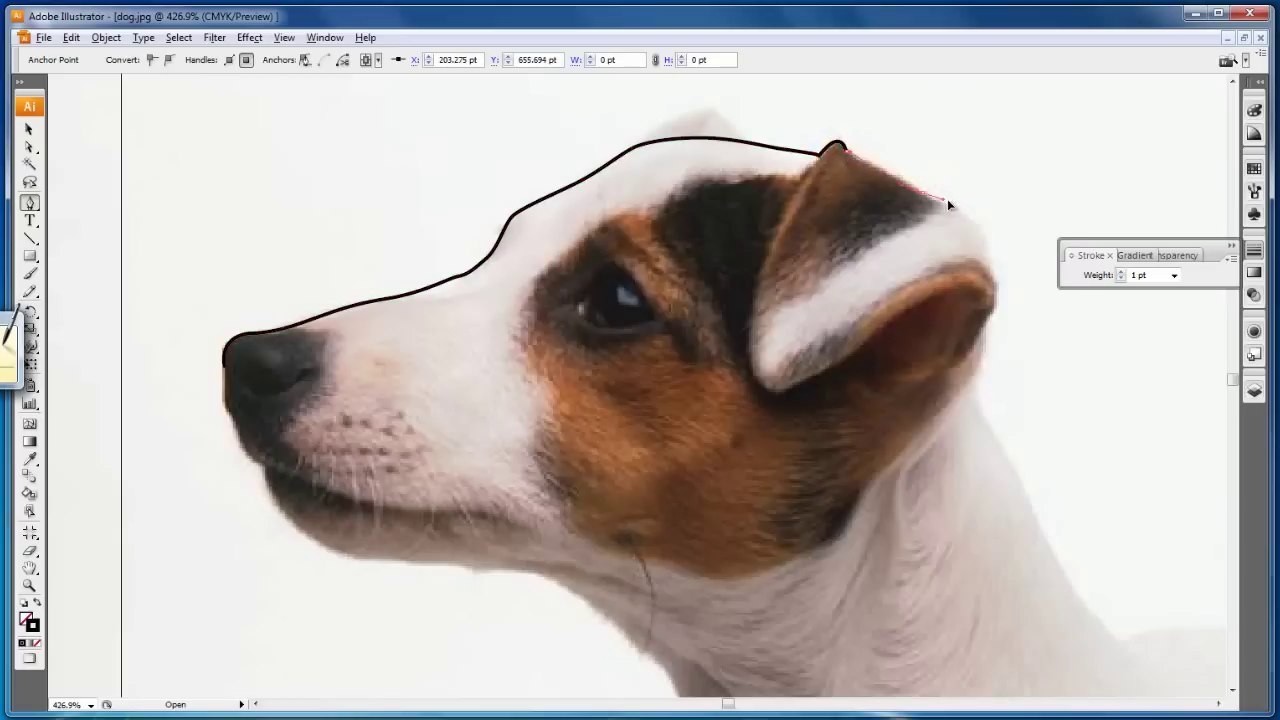
click(988, 253)
click(993, 304)
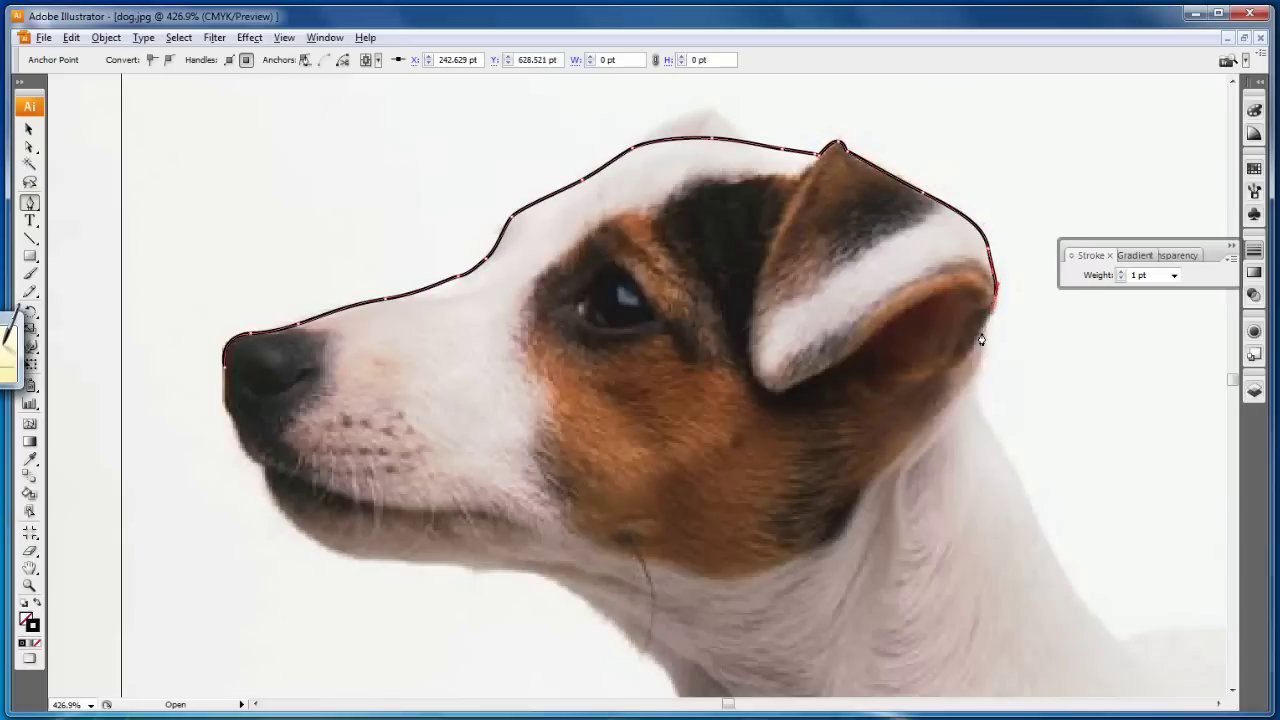
click(983, 336)
click(974, 379)
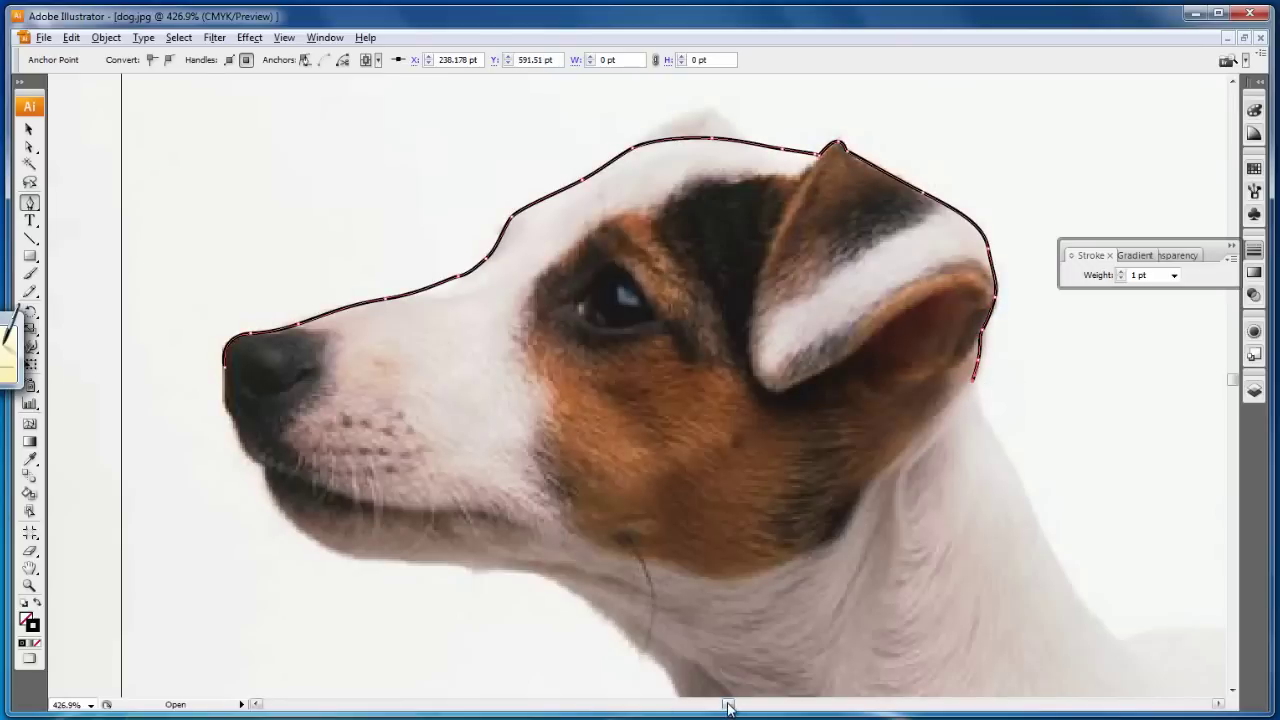
drag(728, 705, 733, 704)
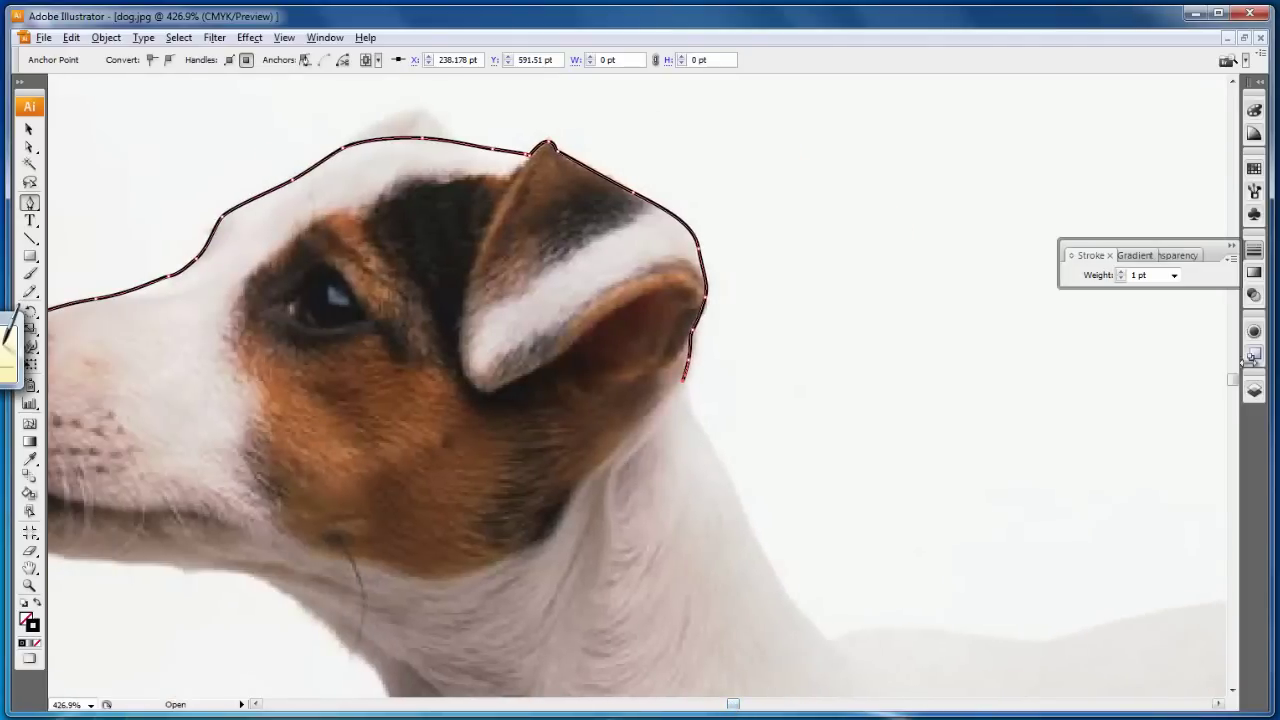
drag(1236, 377, 1236, 390)
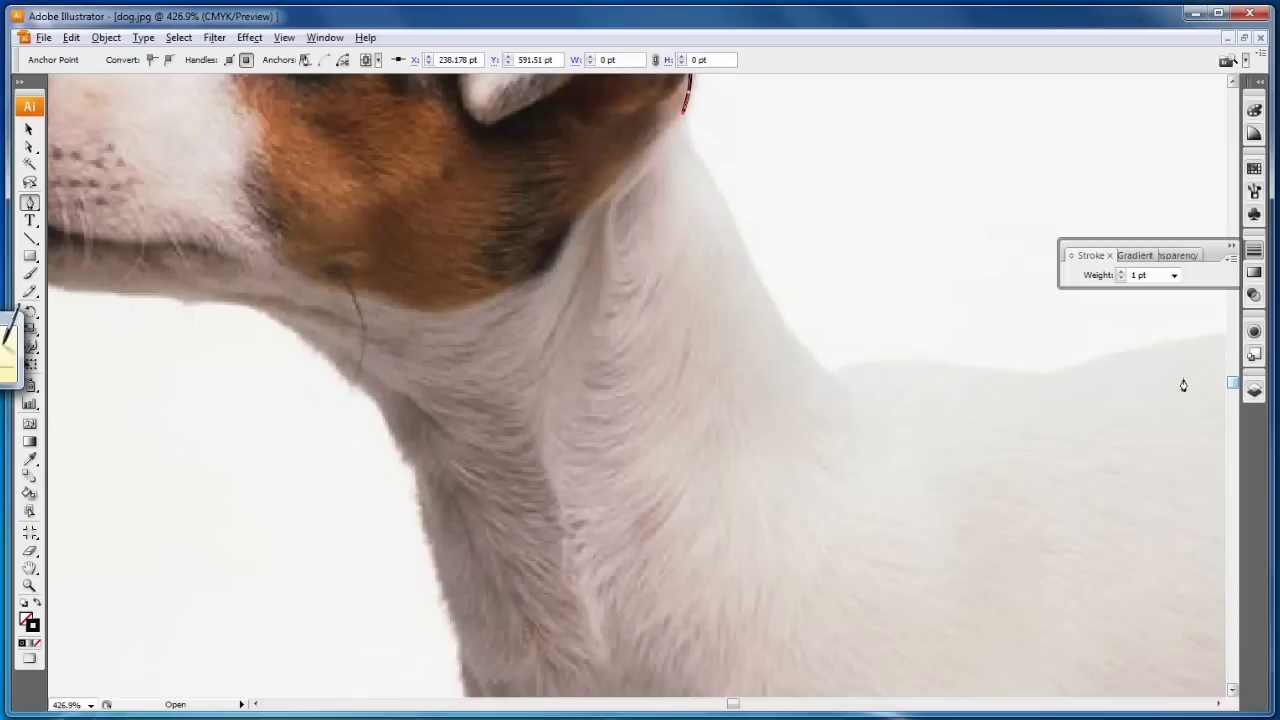
- Curve the outline down the back of the neck and along the dog's back
click(688, 145)
drag(751, 268, 776, 326)
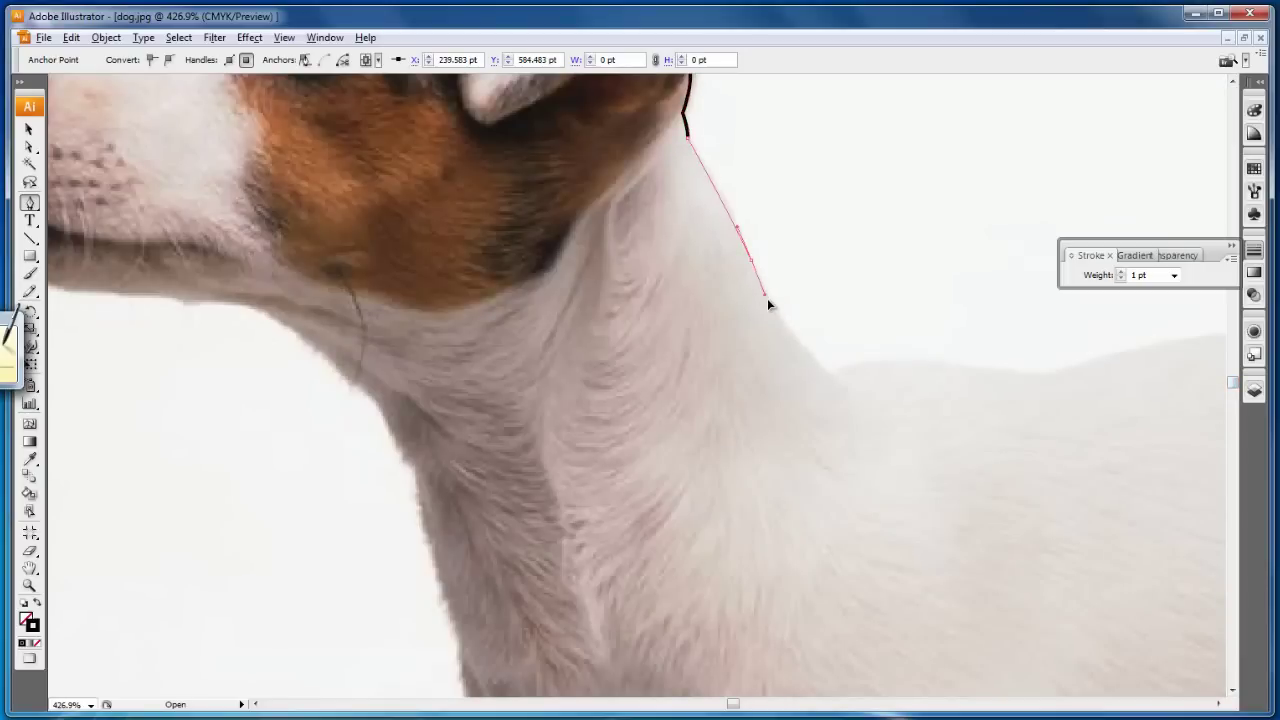
click(831, 373)
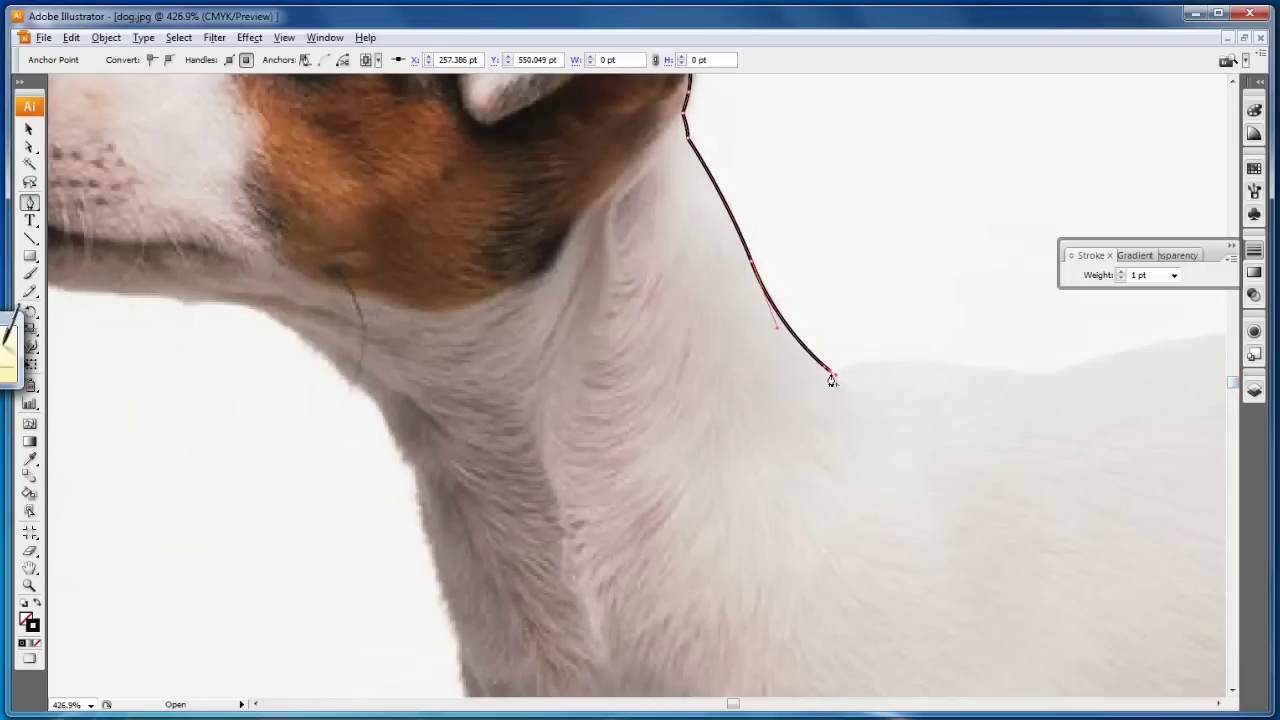
drag(835, 373, 1064, 372)
drag(1155, 347, 1193, 342)
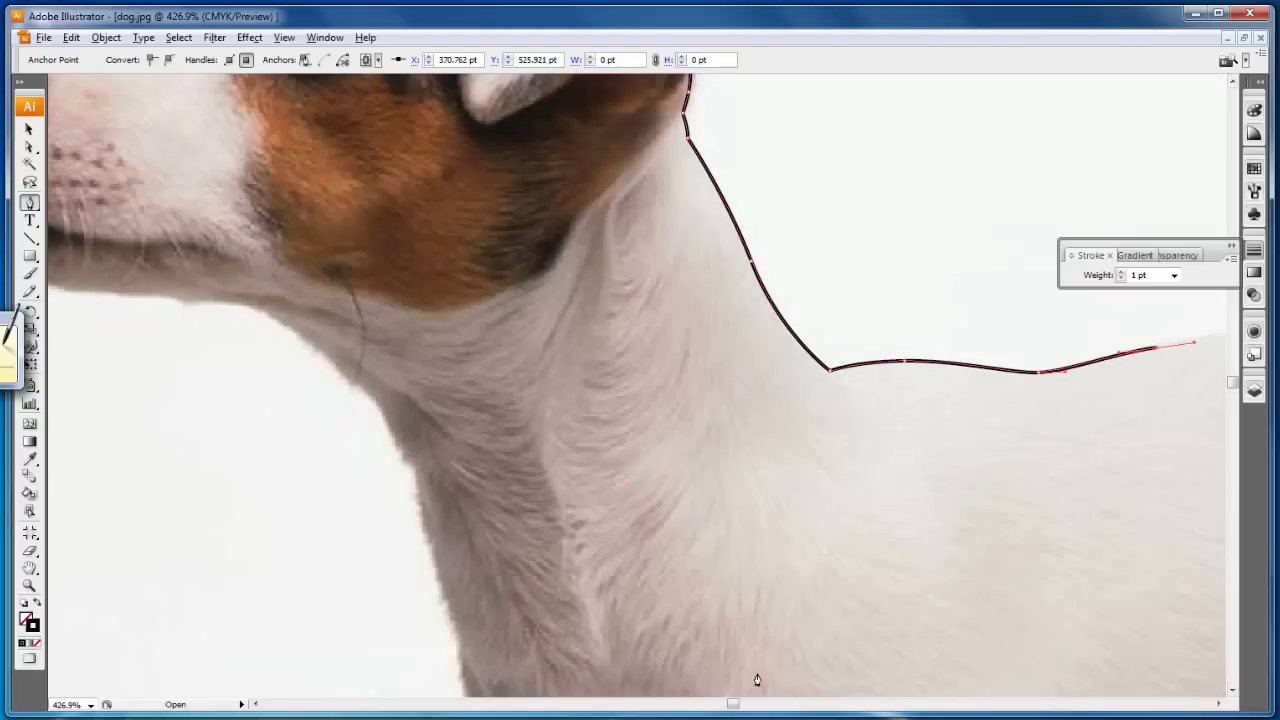
drag(735, 705, 740, 706)
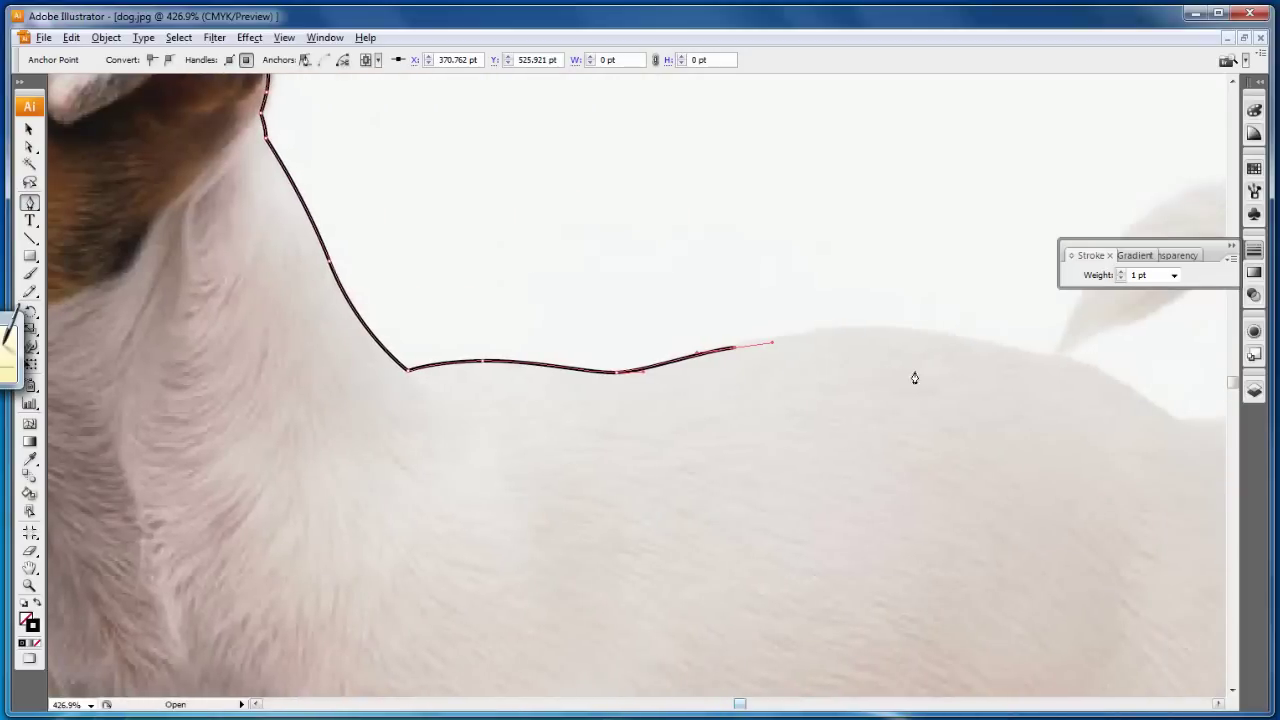
drag(932, 333, 1052, 350)
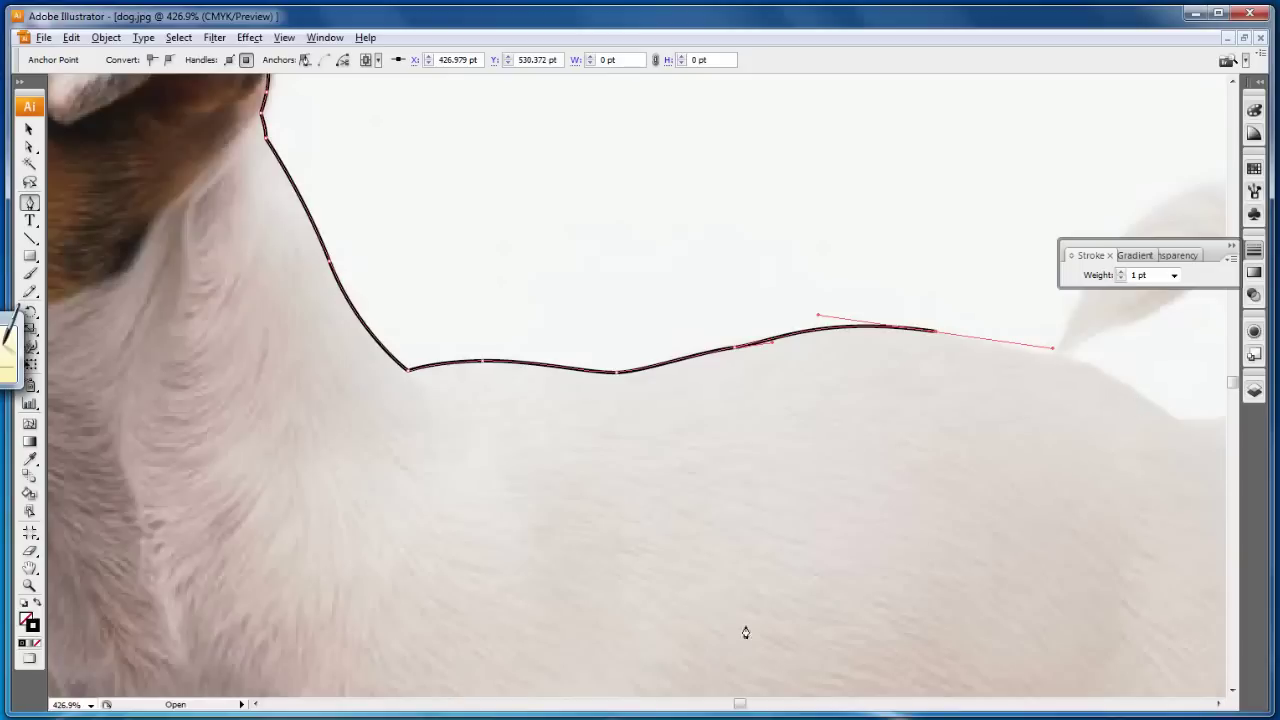
- Reframe the view around the tail at 300% and return to the Pen tool
click(29, 587)
alt+click(405, 427)
click(982, 312)
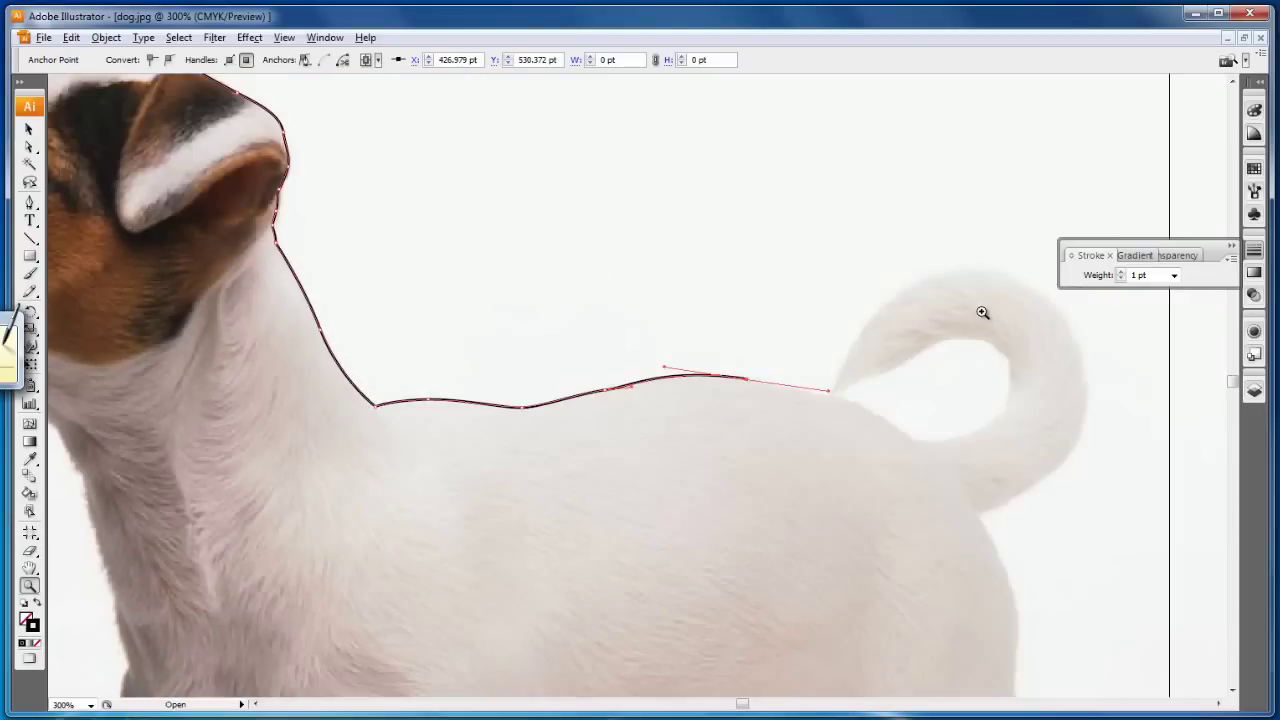
click(29, 204)
ctrl+click(888, 428)
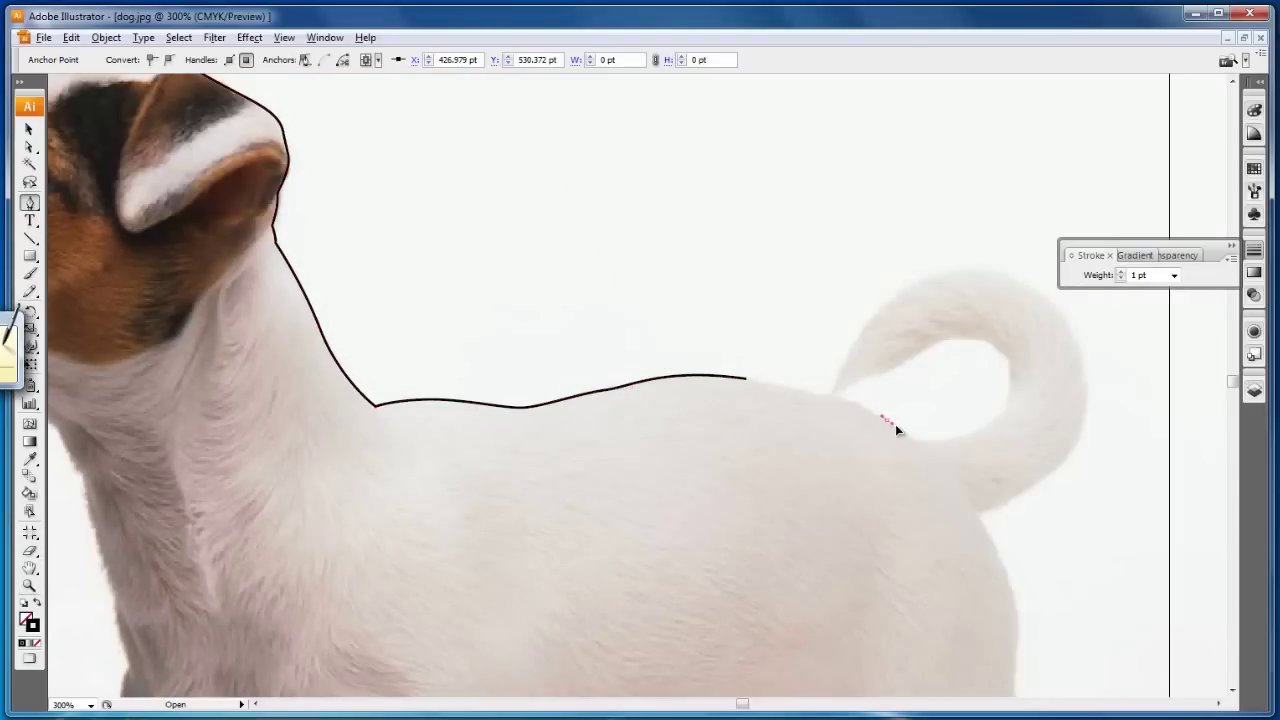
- Resume the outline and curve it over the rump and down the back of the thigh
click(746, 380)
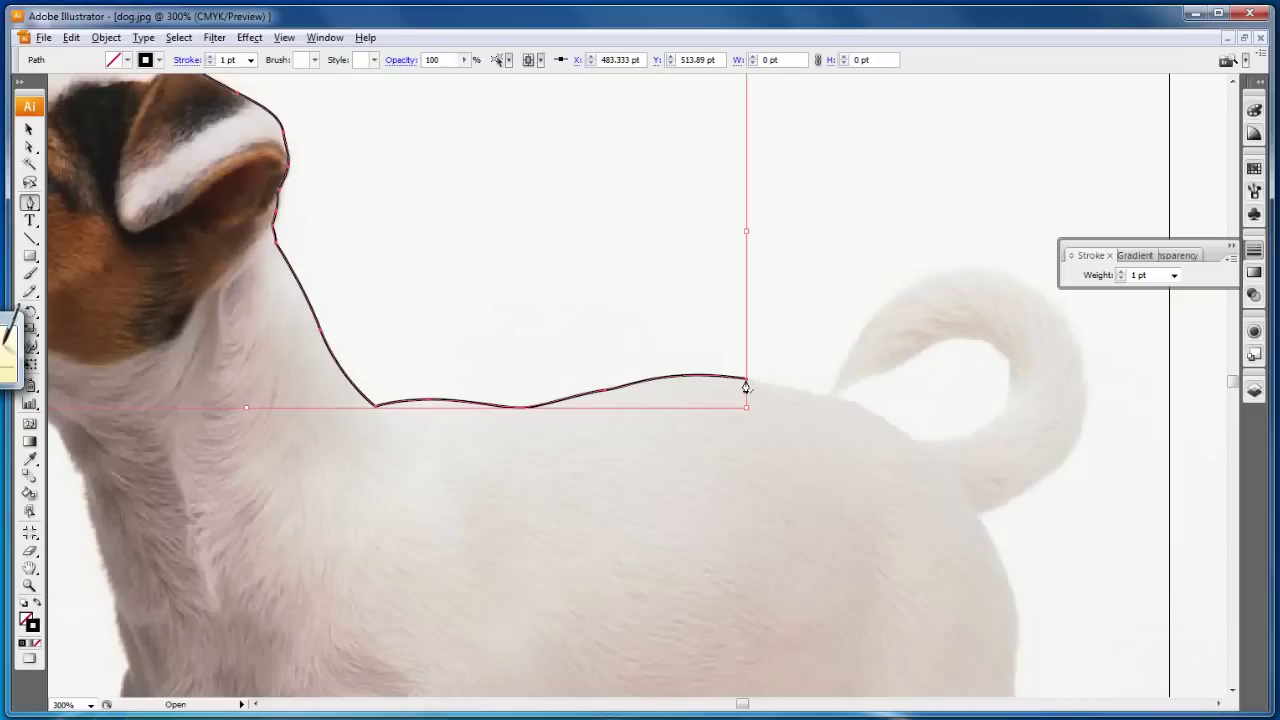
click(746, 382)
mouse_move(881, 417)
mouse_down()
mouse_move(930, 453)
mouse_move(780, 269)
mouse_up()
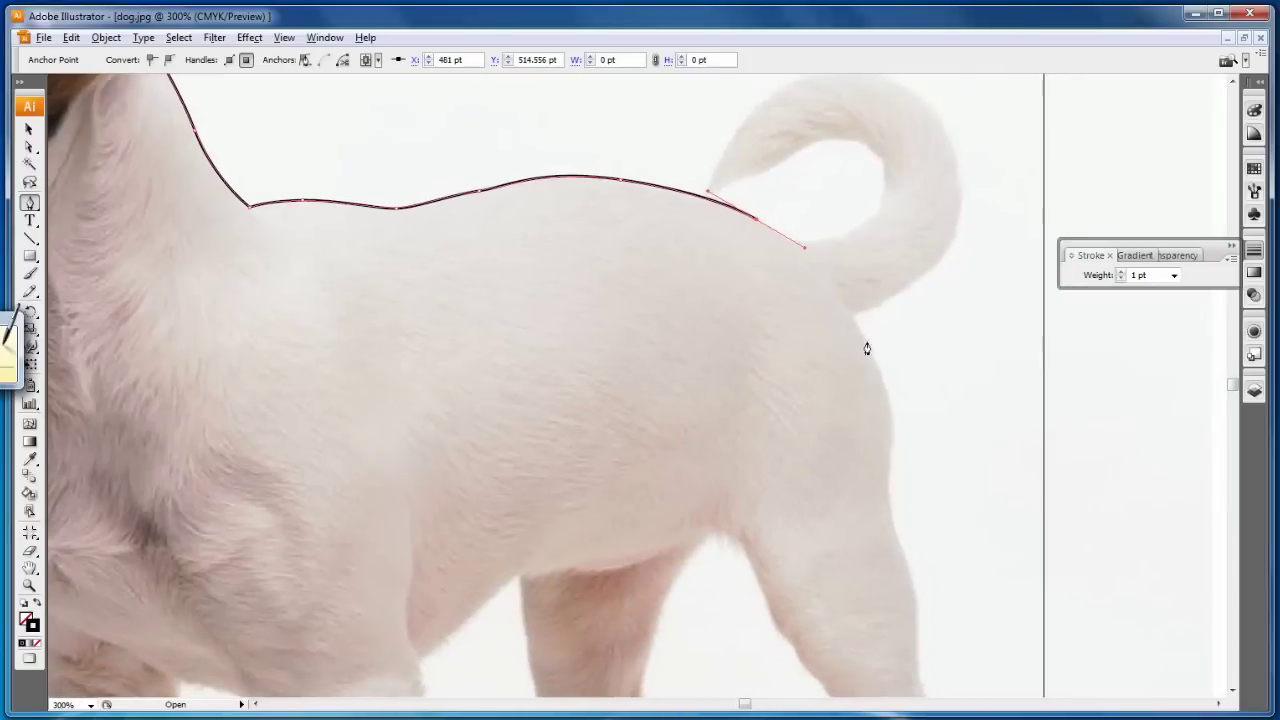
drag(864, 339, 893, 408)
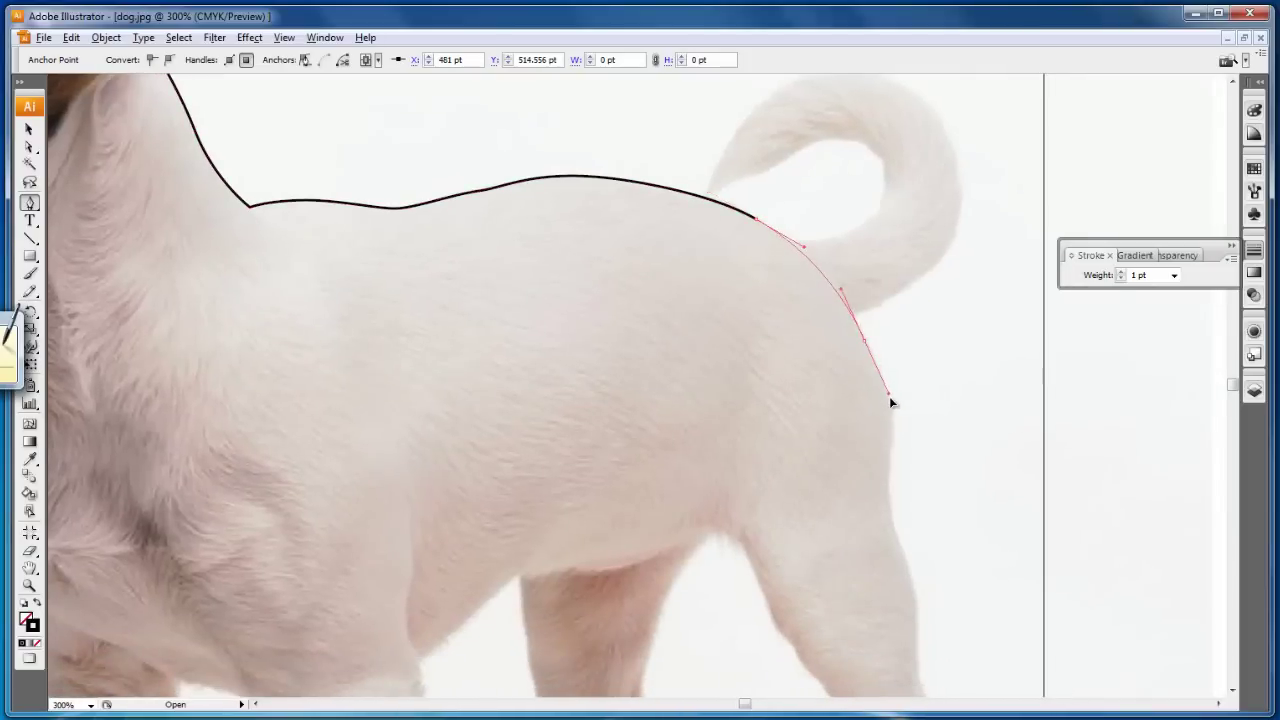
click(888, 460)
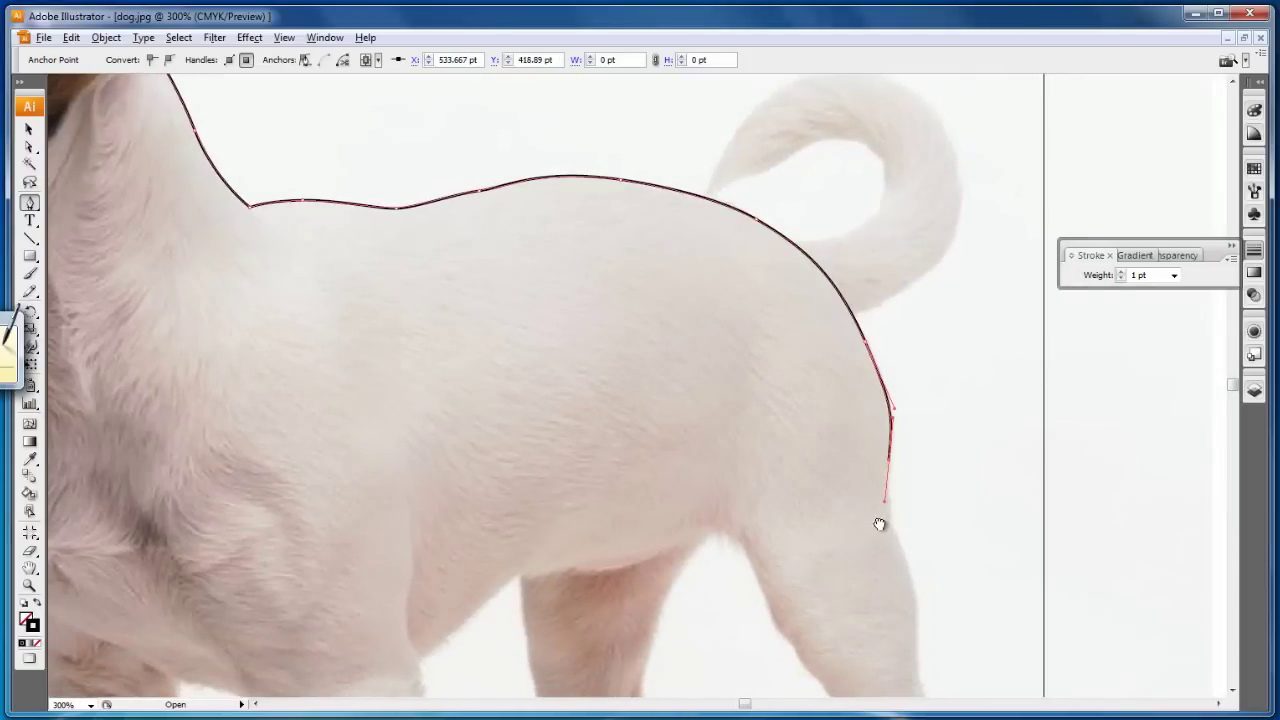
- Trace down the hind leg and hock to the bottom of the paw
mouse_move(880, 530)
mouse_down()
mouse_move(782, 283)
mouse_move(814, 320)
mouse_up()
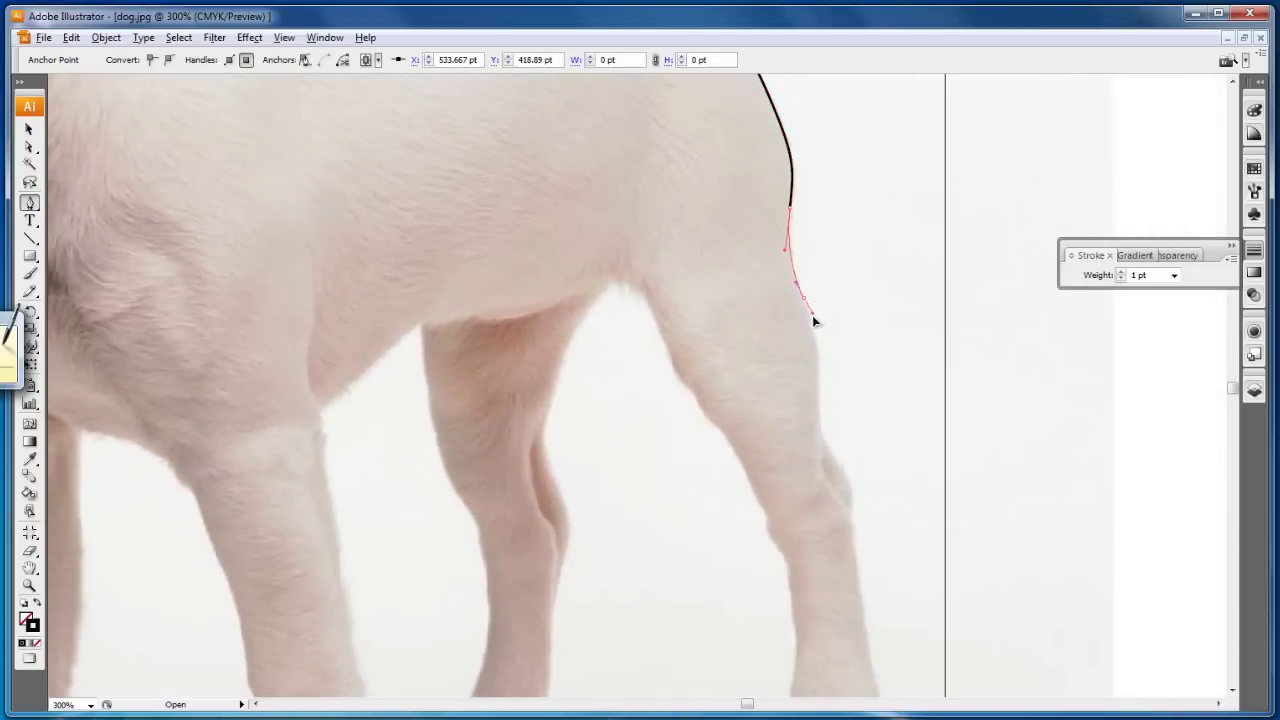
drag(818, 412, 818, 440)
click(829, 459)
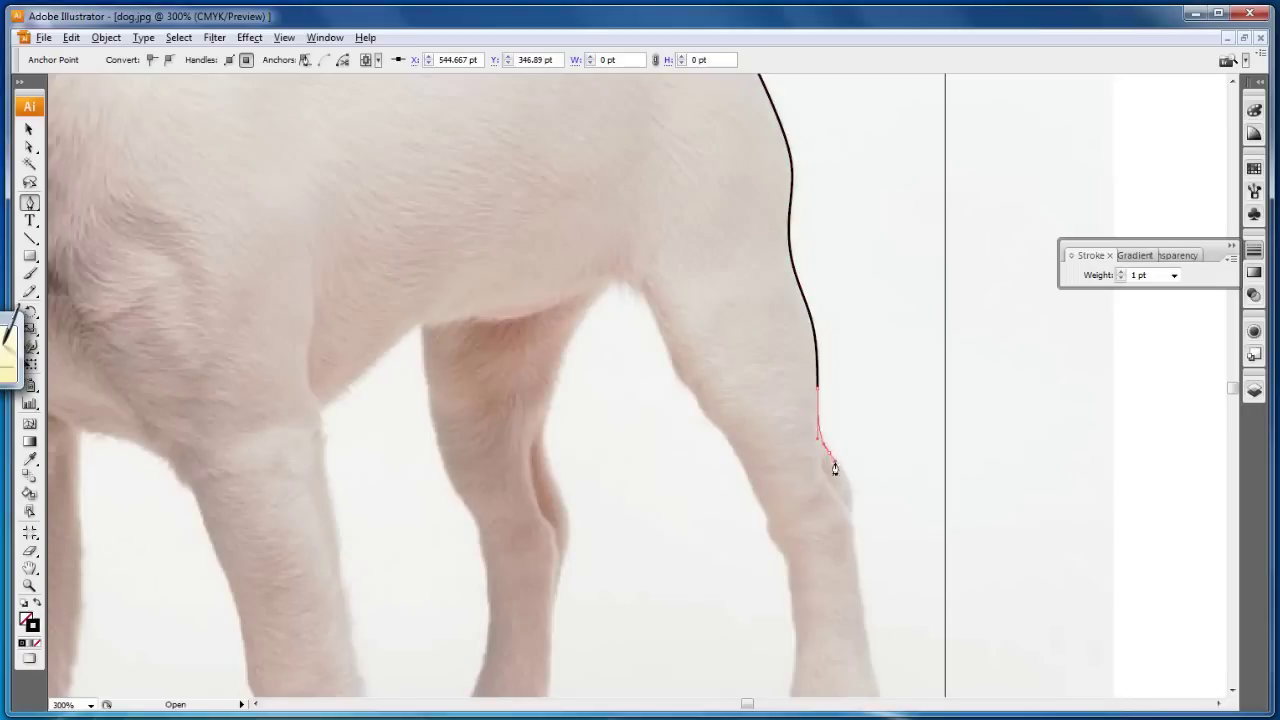
mouse_move(850, 488)
mouse_down()
mouse_move(851, 508)
mouse_move(788, 310)
mouse_up()
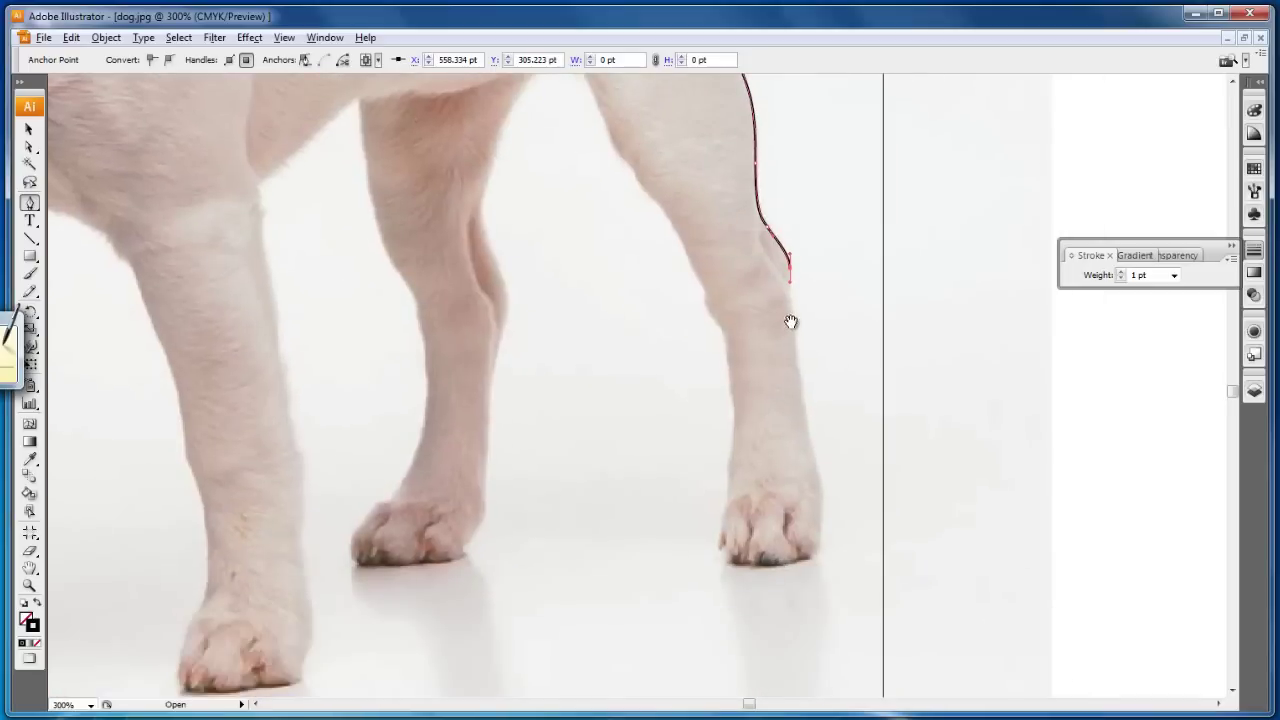
drag(797, 378, 803, 413)
drag(822, 519, 815, 548)
click(800, 562)
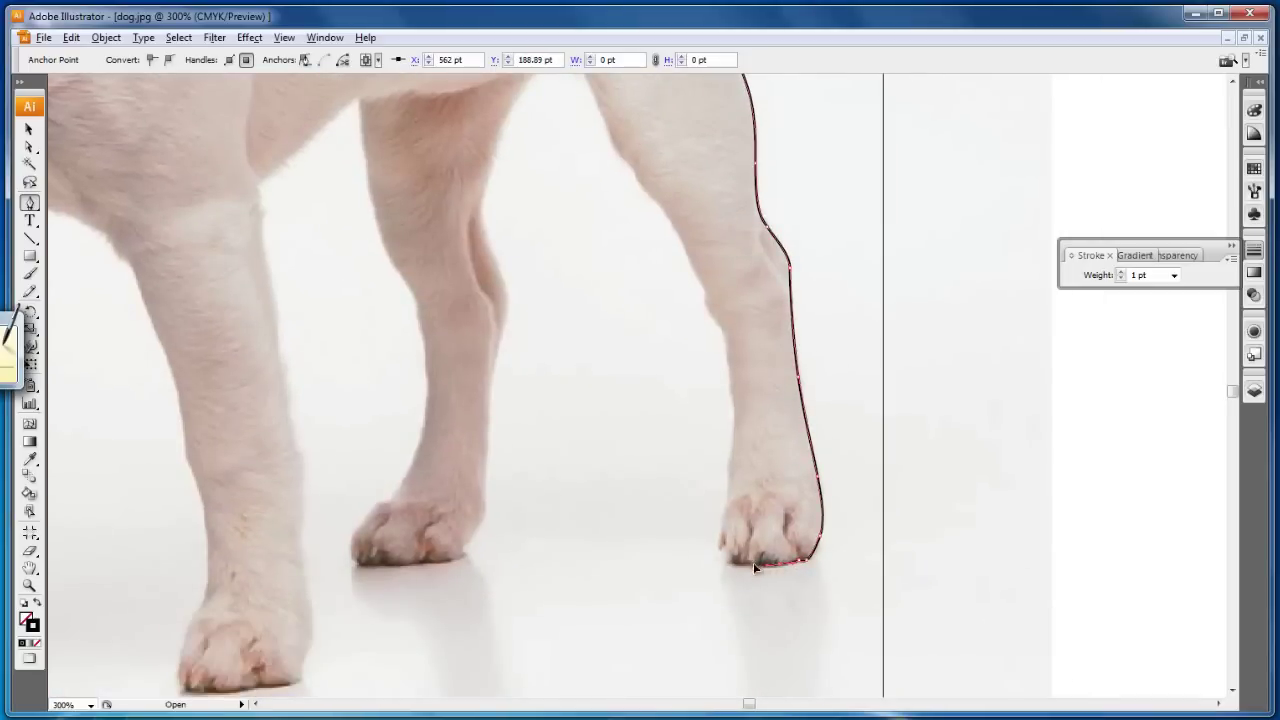
- Bring the outline up the front of the paw and the leg's front edge
click(722, 520)
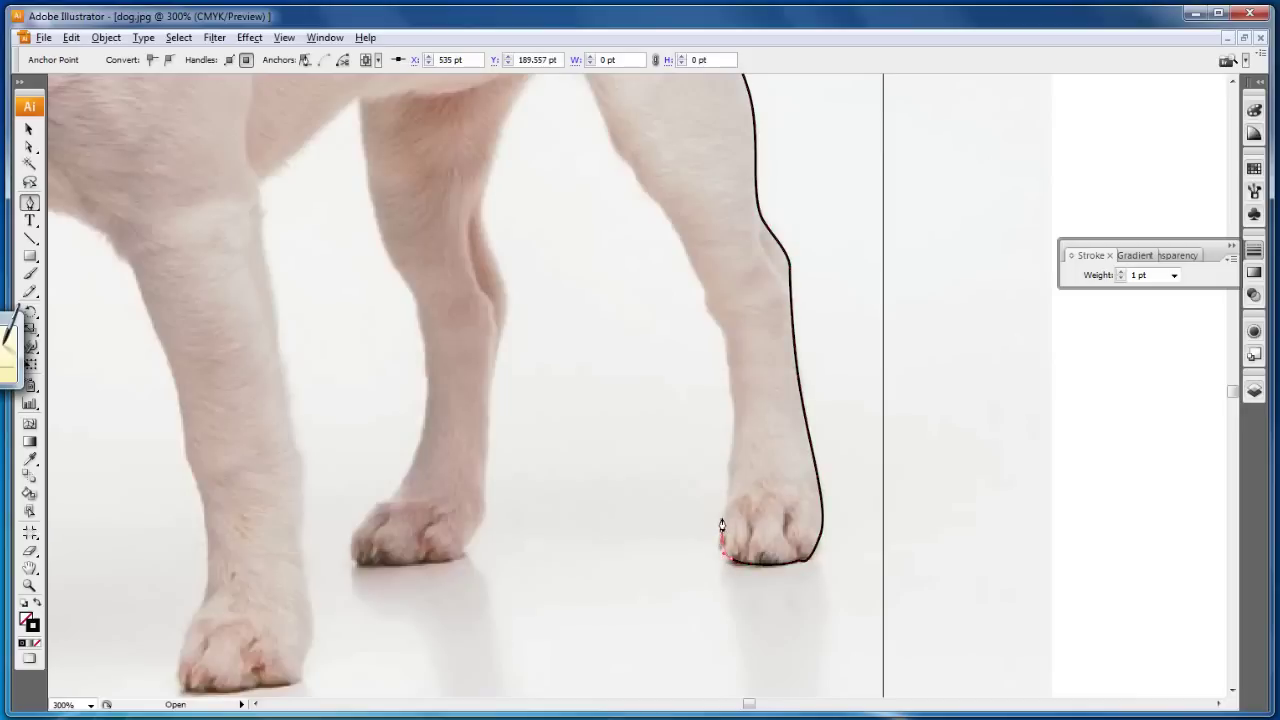
click(734, 400)
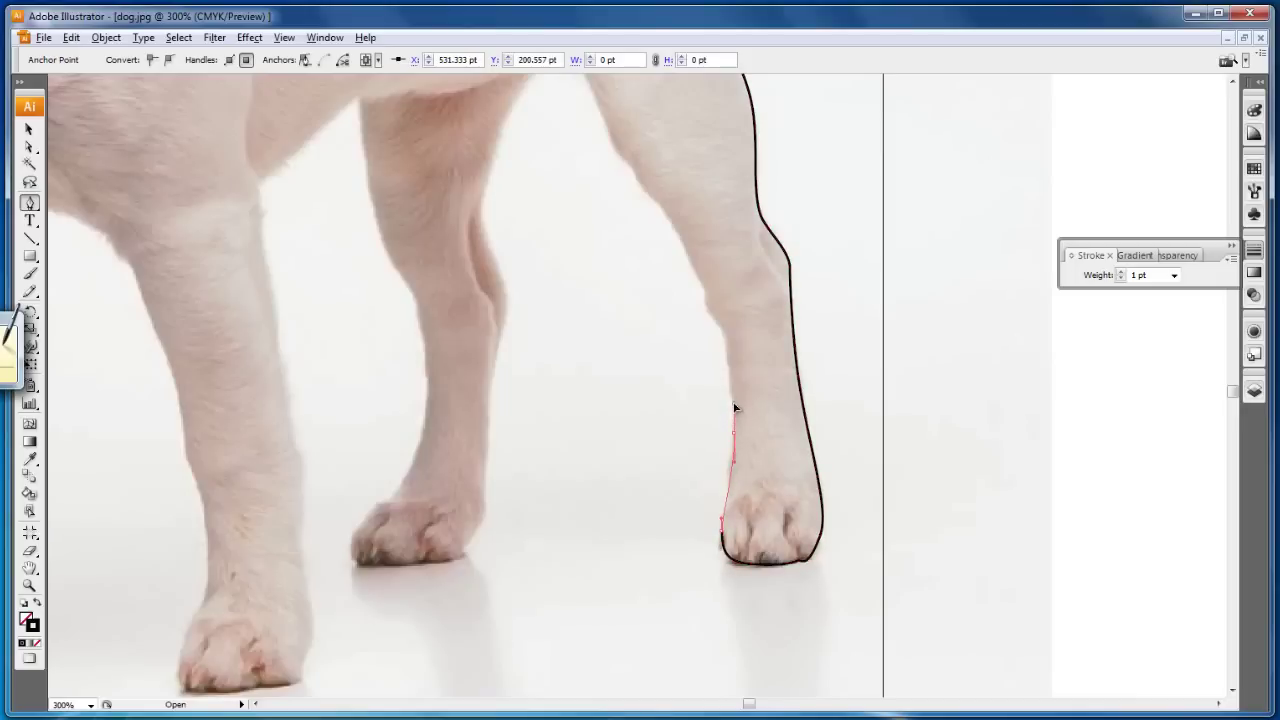
click(718, 312)
click(704, 296)
click(672, 226)
- Continue up the inner thigh, along the belly, and down toward the front leg
drag(628, 164, 718, 418)
click(734, 444)
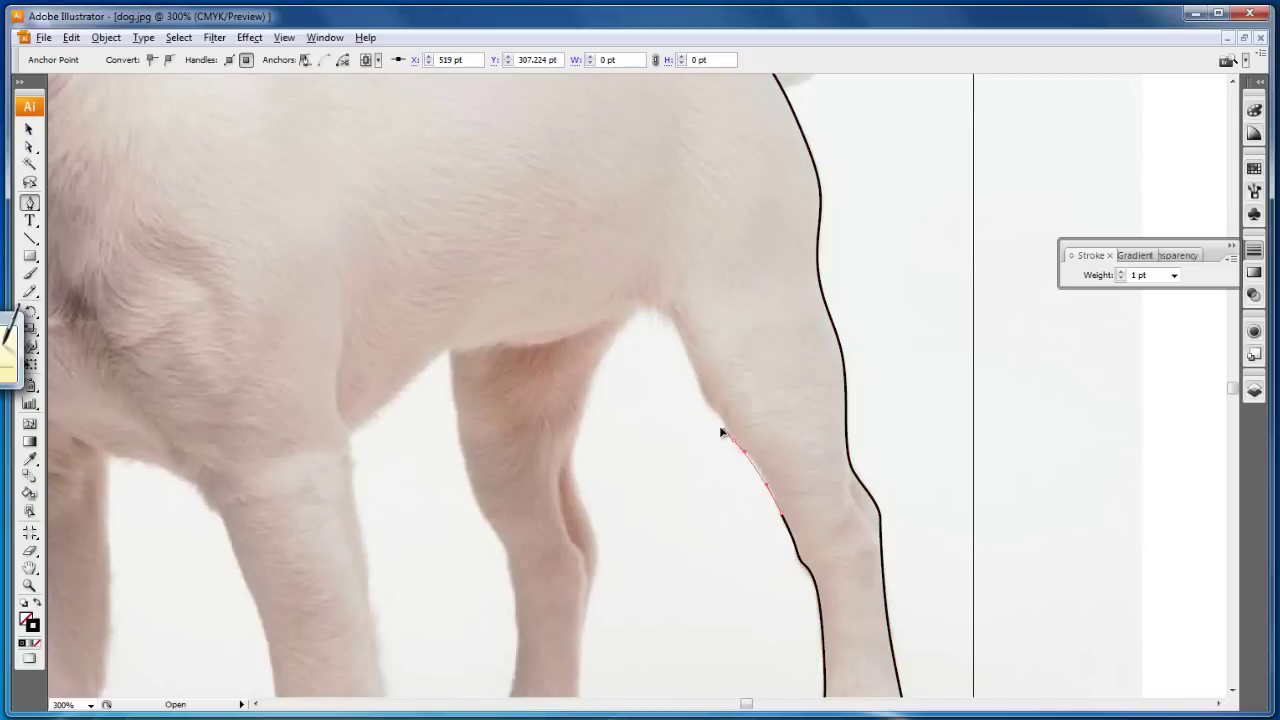
click(701, 390)
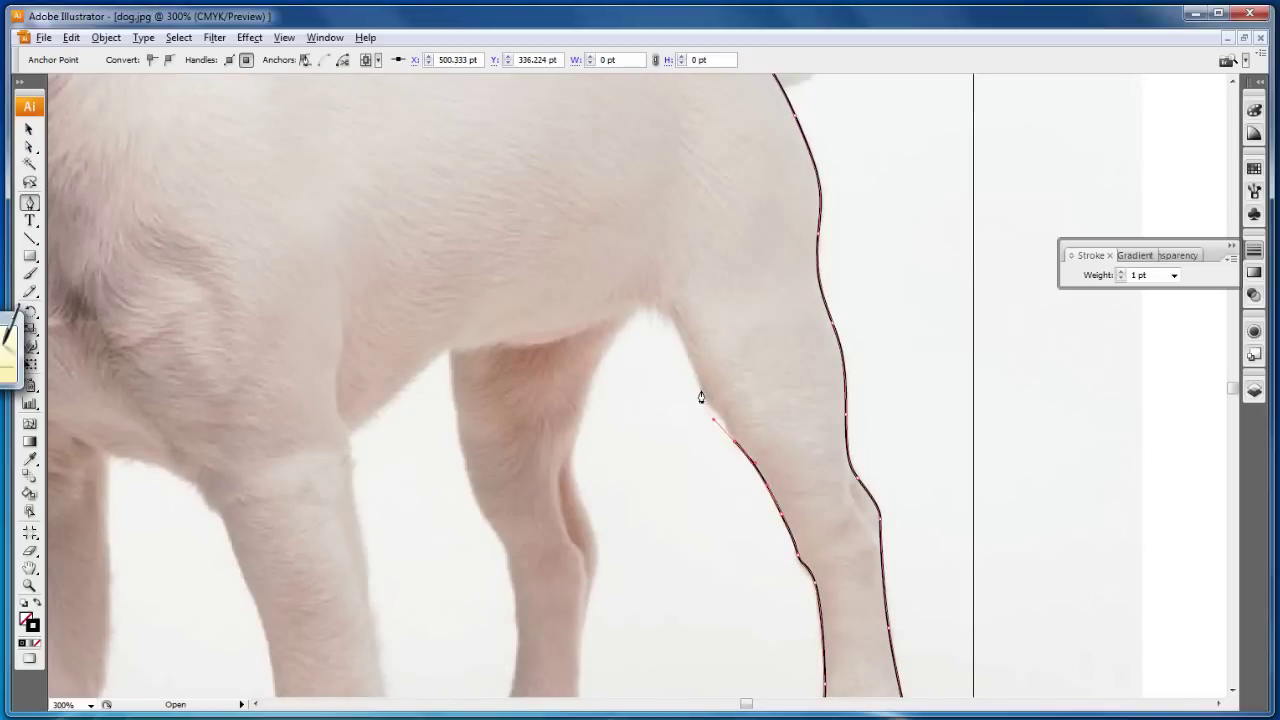
click(666, 310)
click(622, 302)
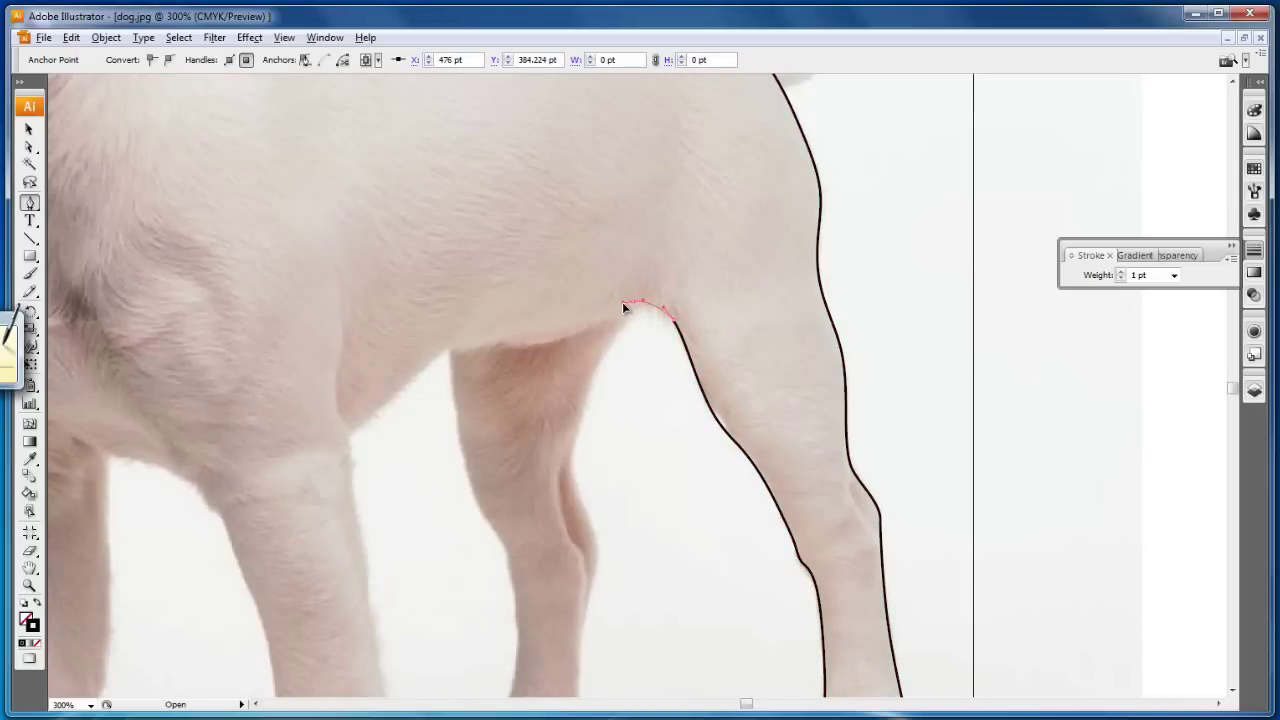
mouse_move(562, 338)
mouse_down()
mouse_move(522, 357)
mouse_move(423, 350)
mouse_up()
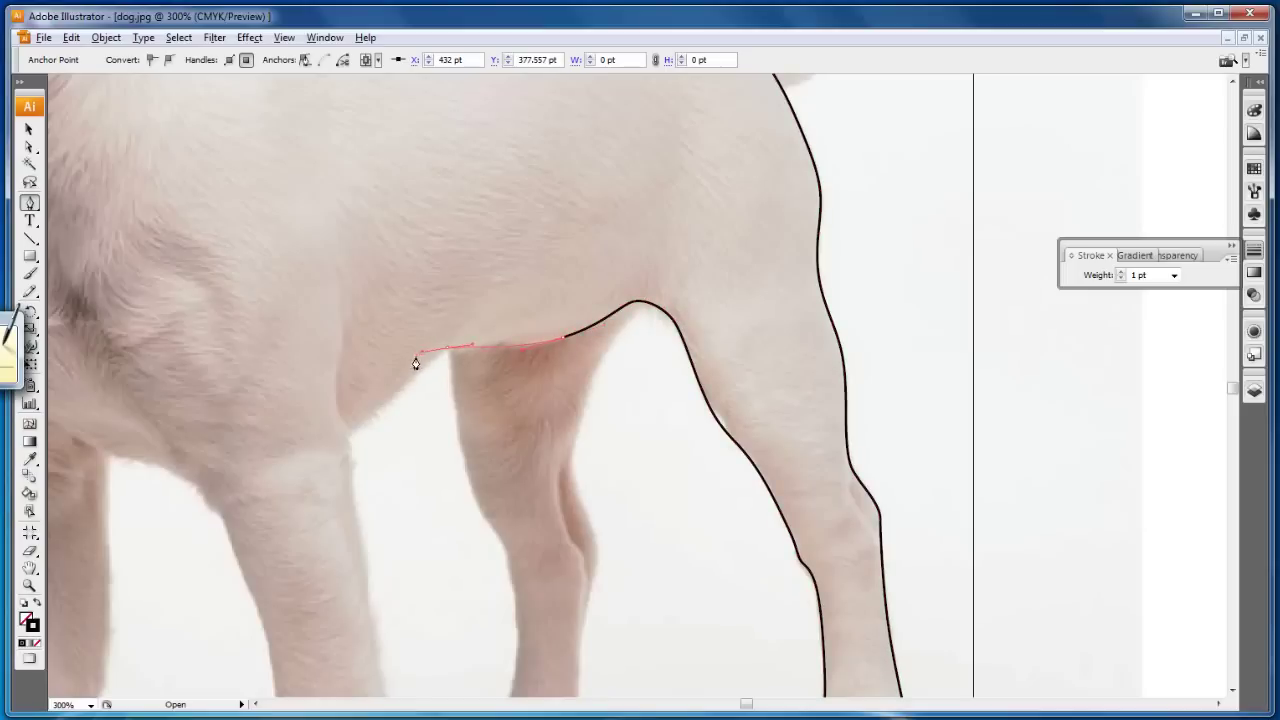
click(351, 440)
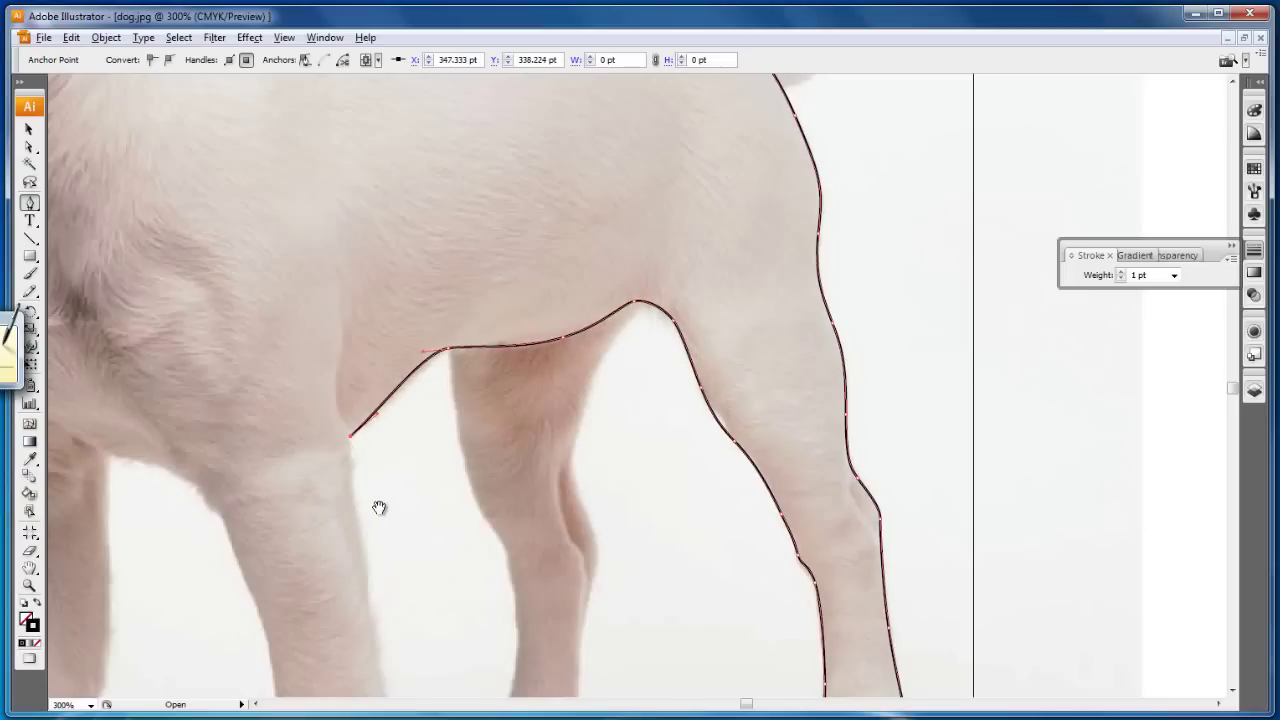
drag(377, 508, 597, 214)
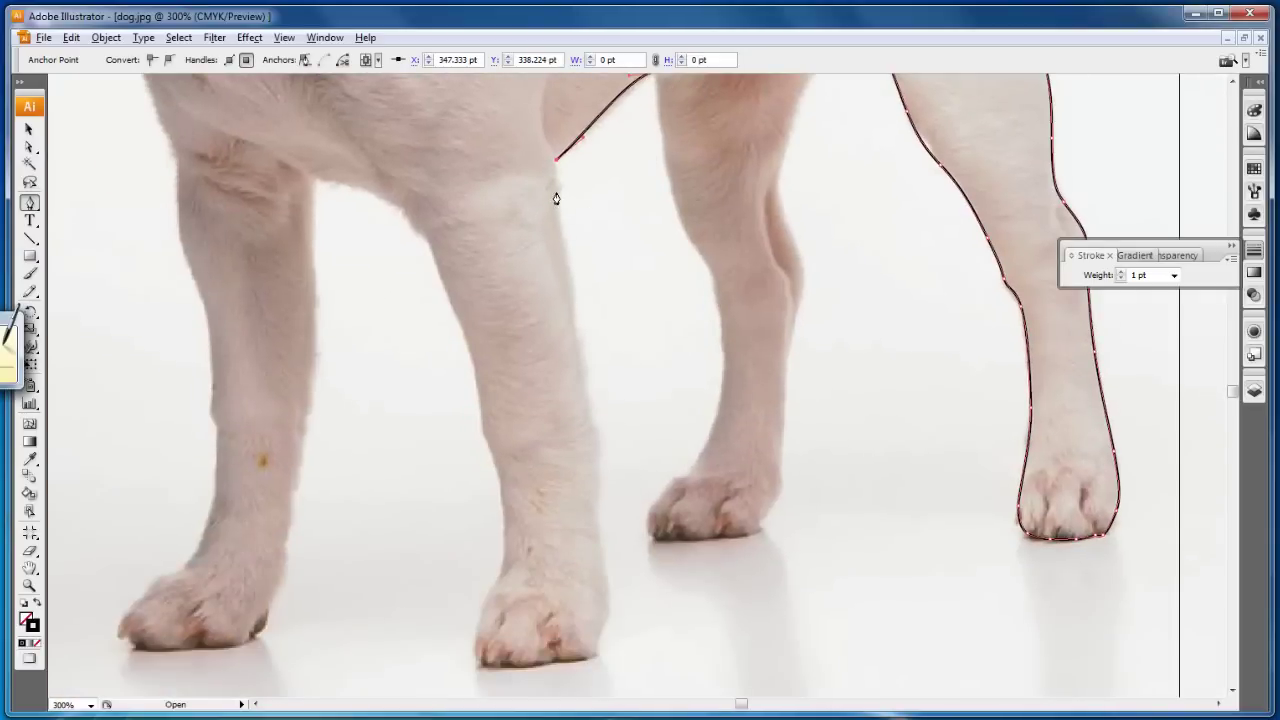
- Trace down the front leg's back edge and around the heel and bottom of the paw
click(576, 328)
mouse_move(583, 389)
mouse_down()
mouse_move(597, 463)
mouse_move(634, 346)
mouse_up()
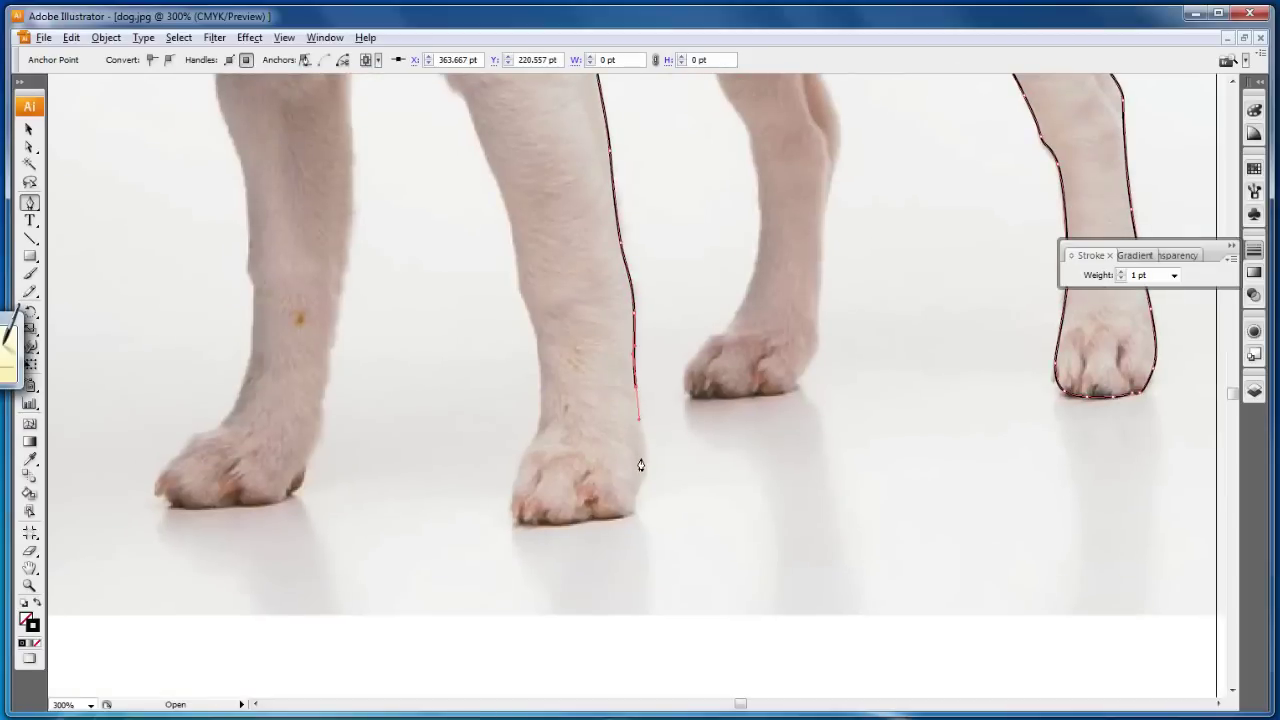
drag(630, 513, 585, 527)
drag(519, 525, 540, 416)
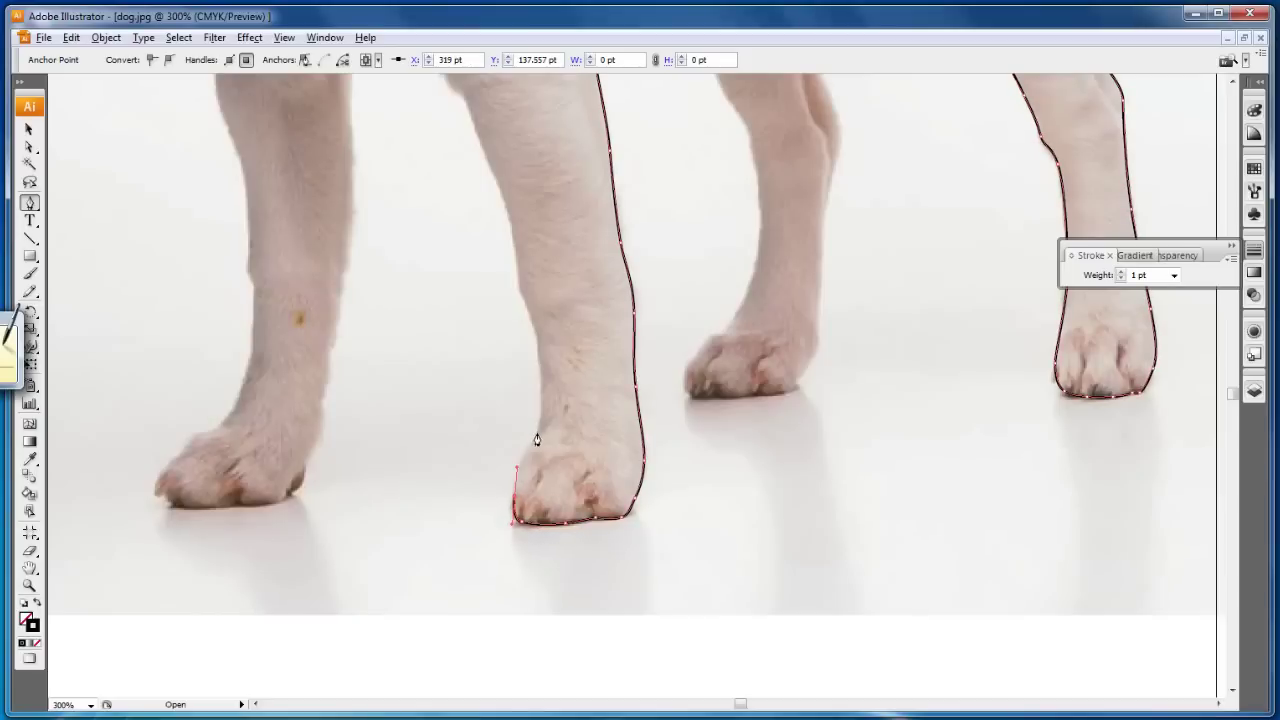
scroll(546, 314, up, 3)
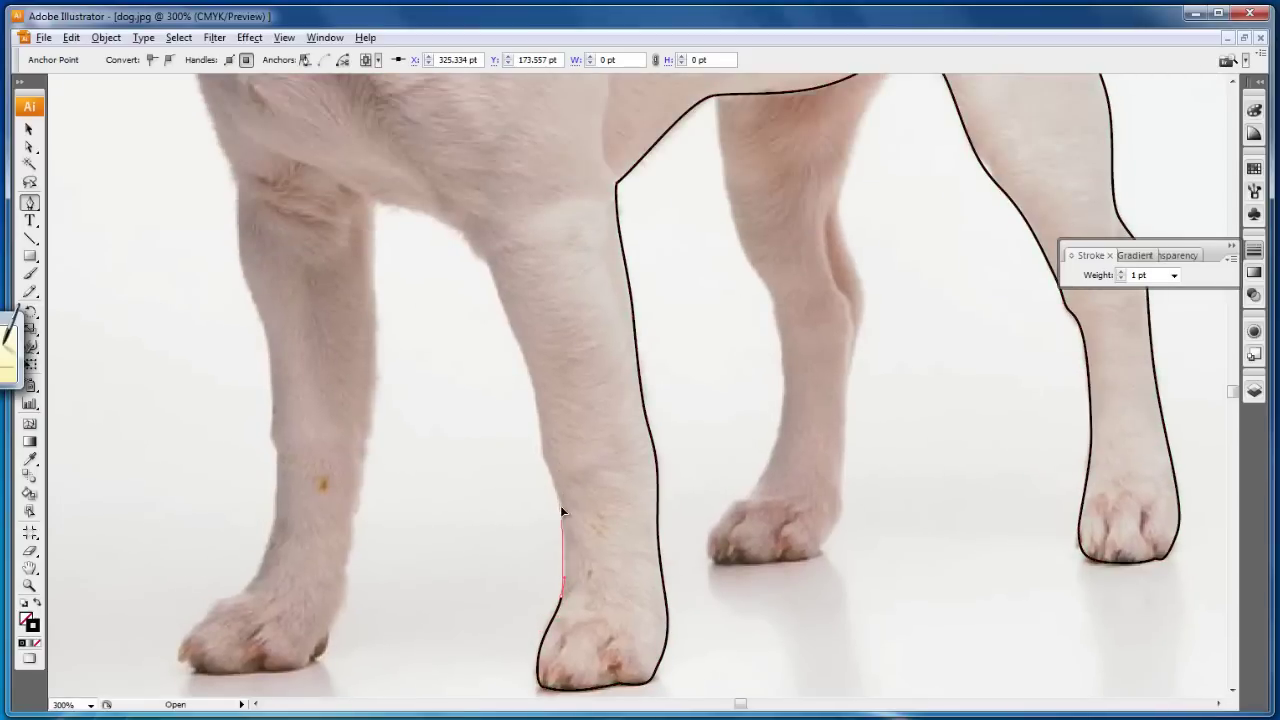
- Bring the outline up the leg's front edge to the chest and deselect the path
mouse_move(540, 438)
mouse_down()
mouse_move(527, 350)
mouse_move(495, 280)
mouse_up()
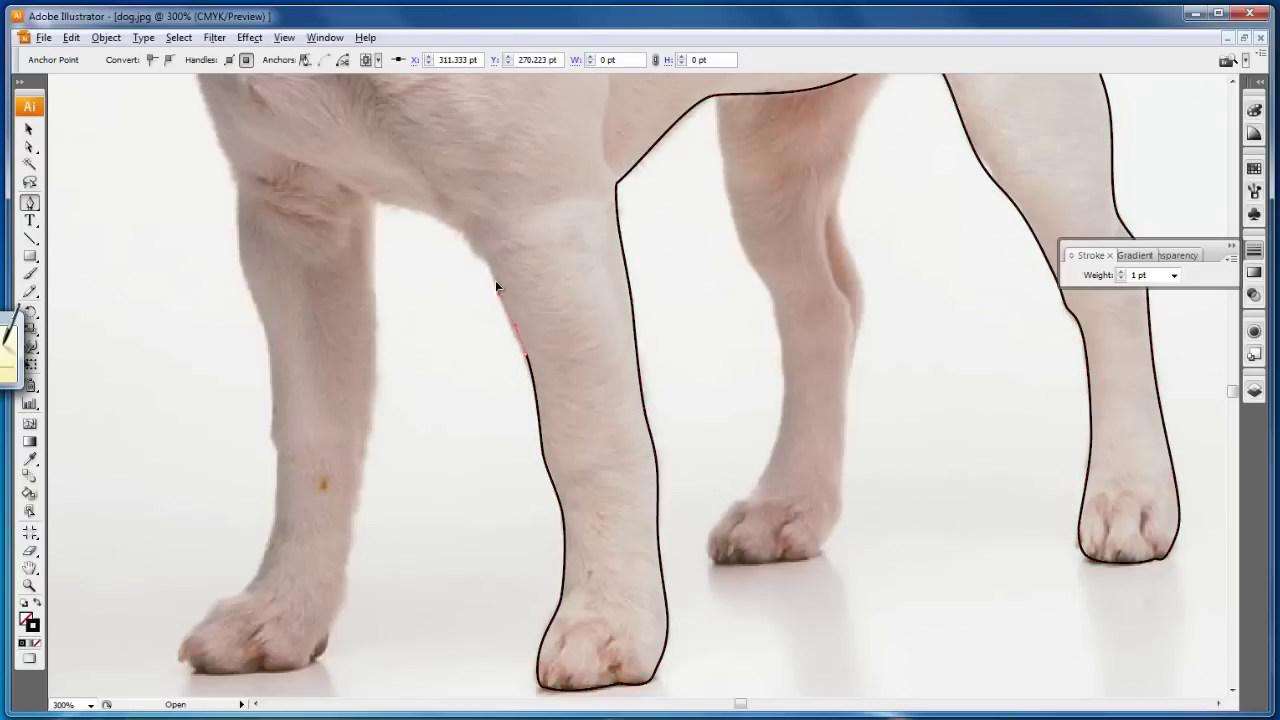
click(455, 222)
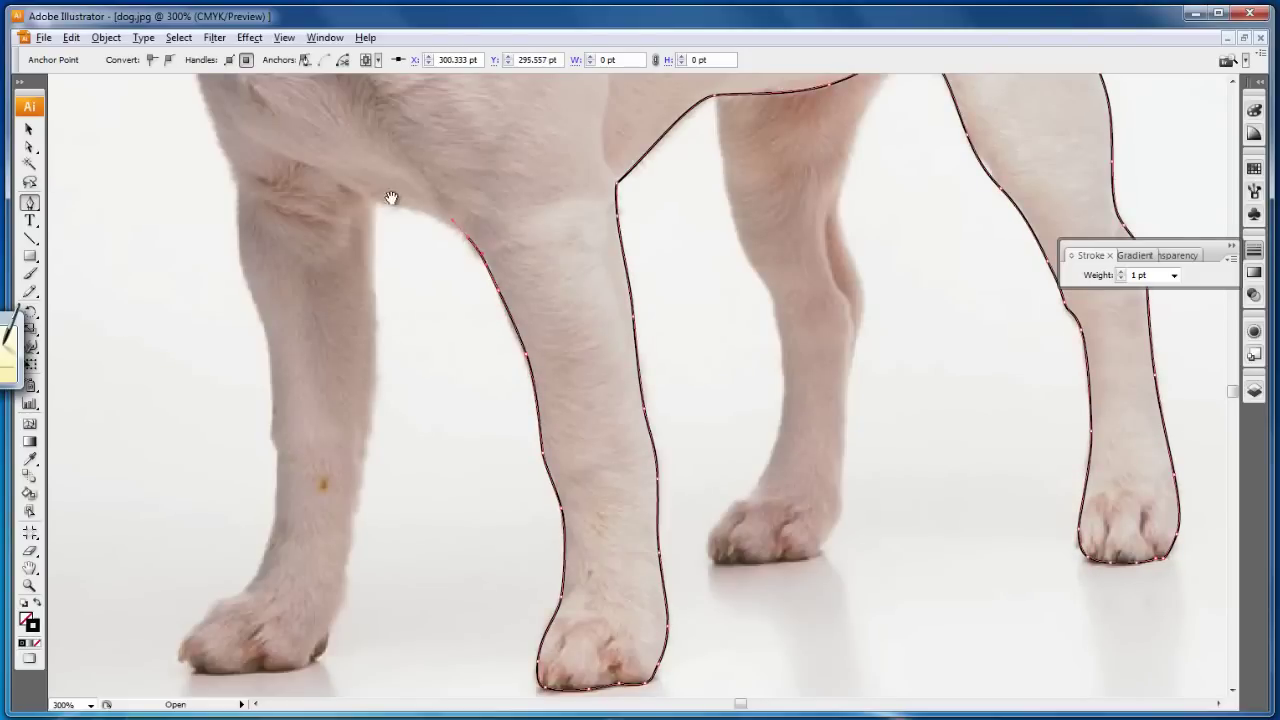
mouse_move(391, 197)
mouse_down()
mouse_move(564, 317)
mouse_move(461, 268)
mouse_up()
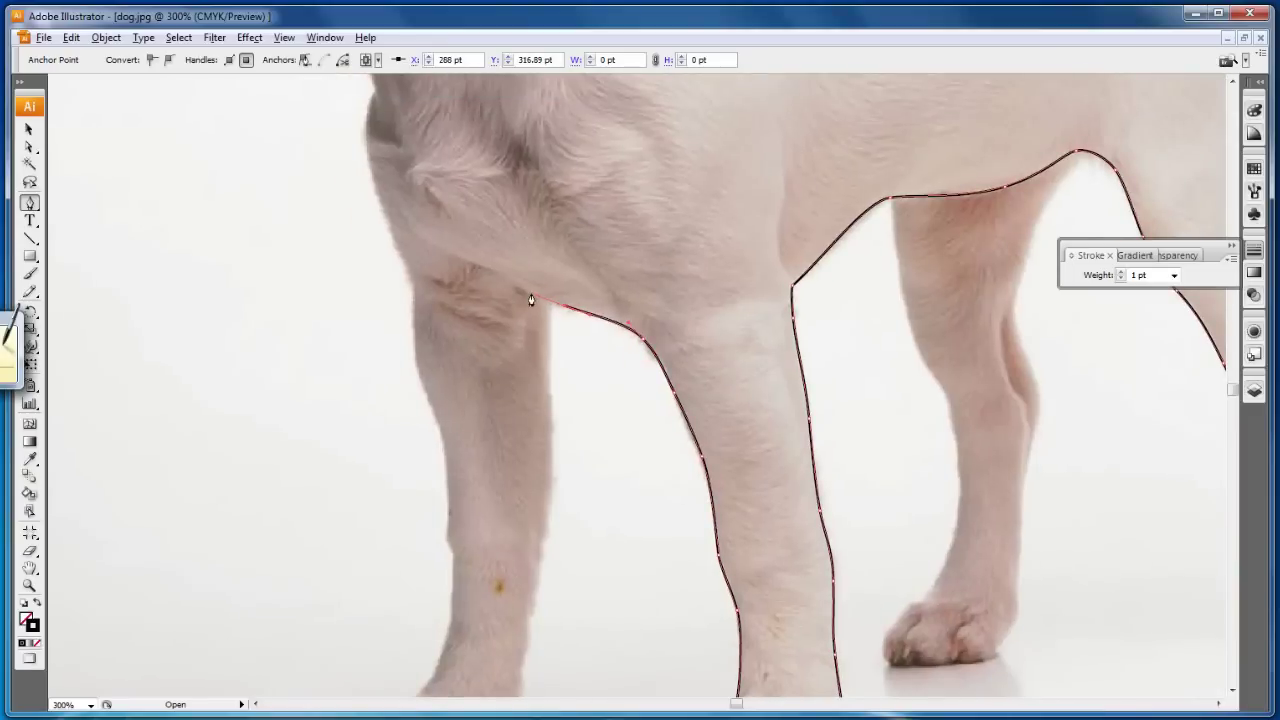
click(432, 242)
click(29, 131)
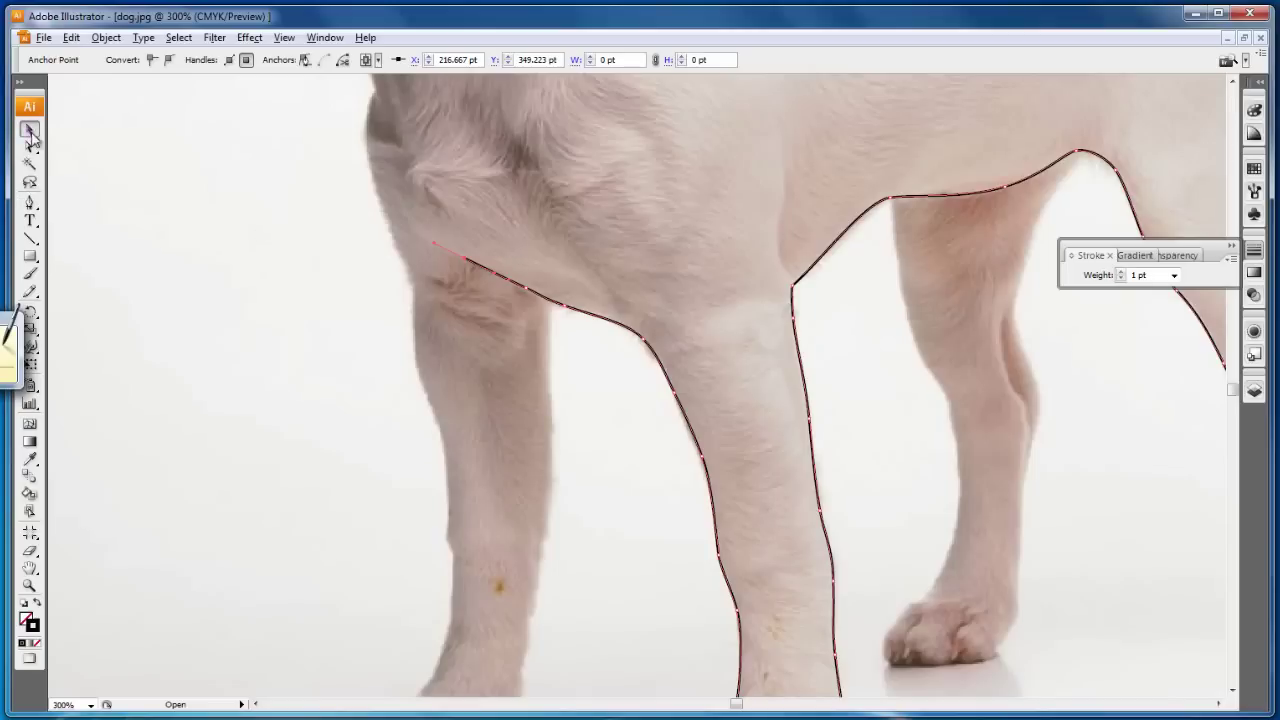
click(243, 240)
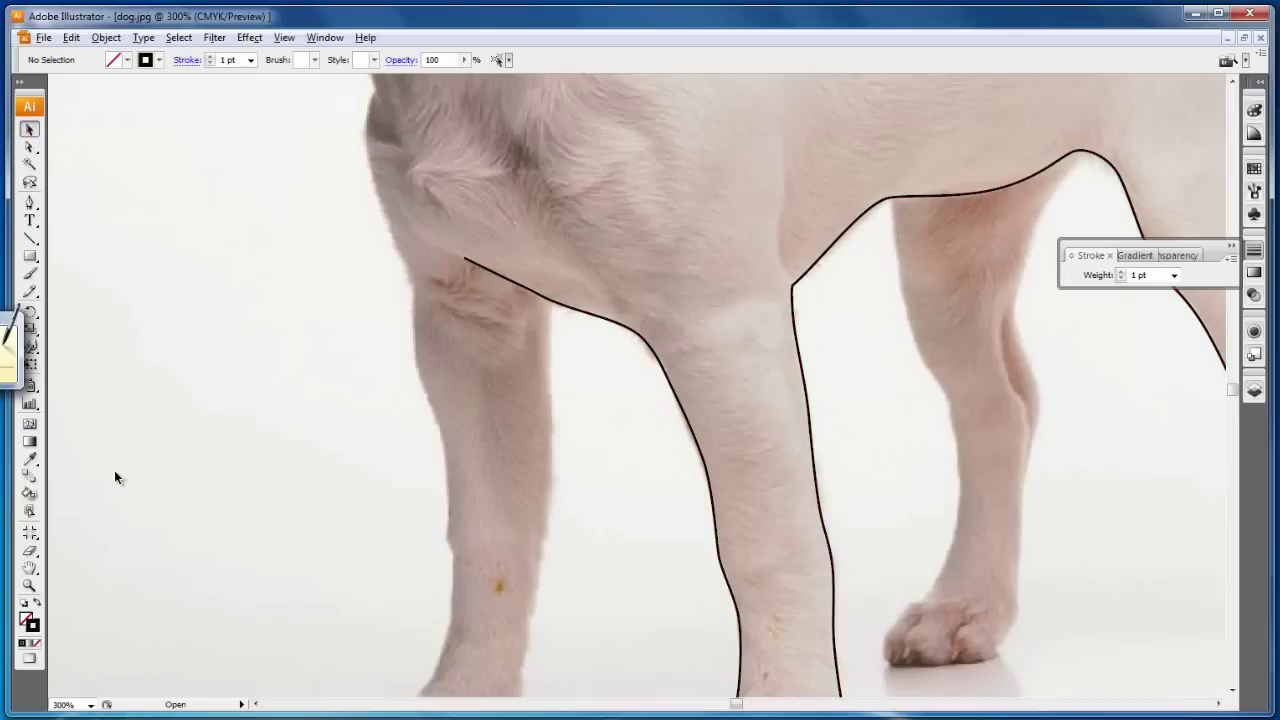
- Pan to the paws, pick up the open path end, and trace down the next leg
click(29, 567)
mouse_move(526, 485)
mouse_down()
mouse_move(526, 285)
mouse_move(516, 320)
mouse_up()
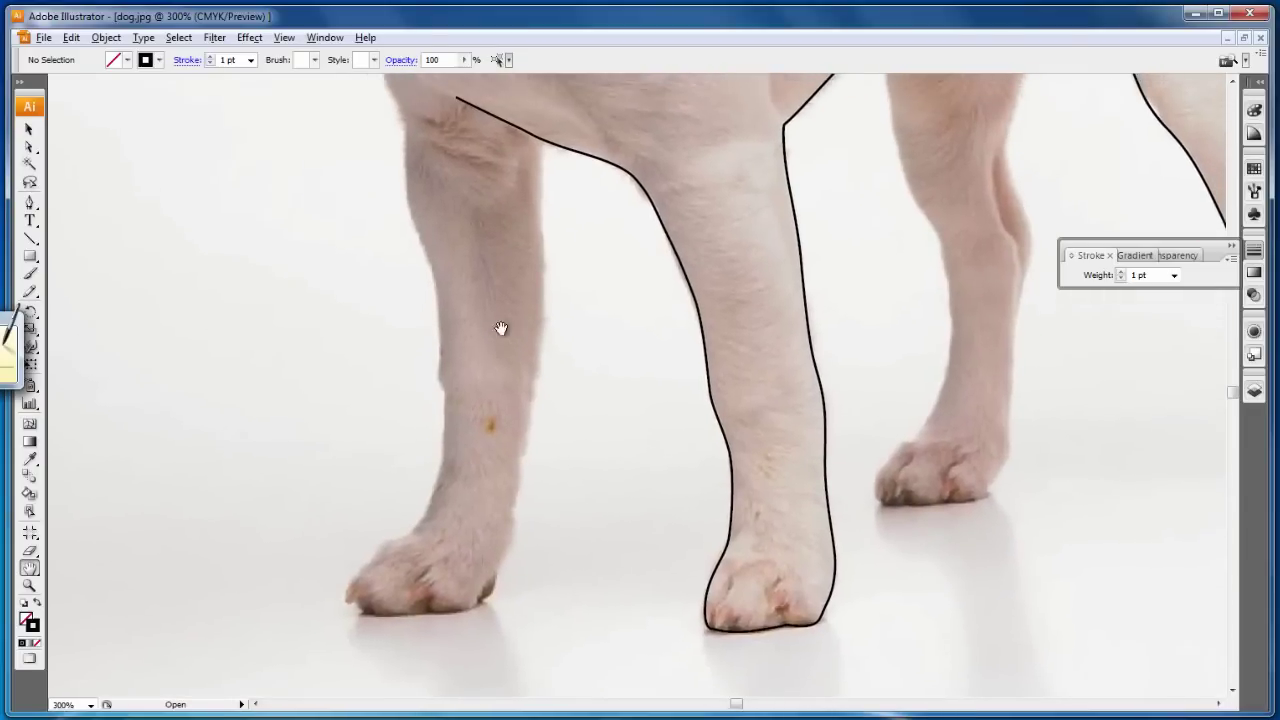
click(29, 202)
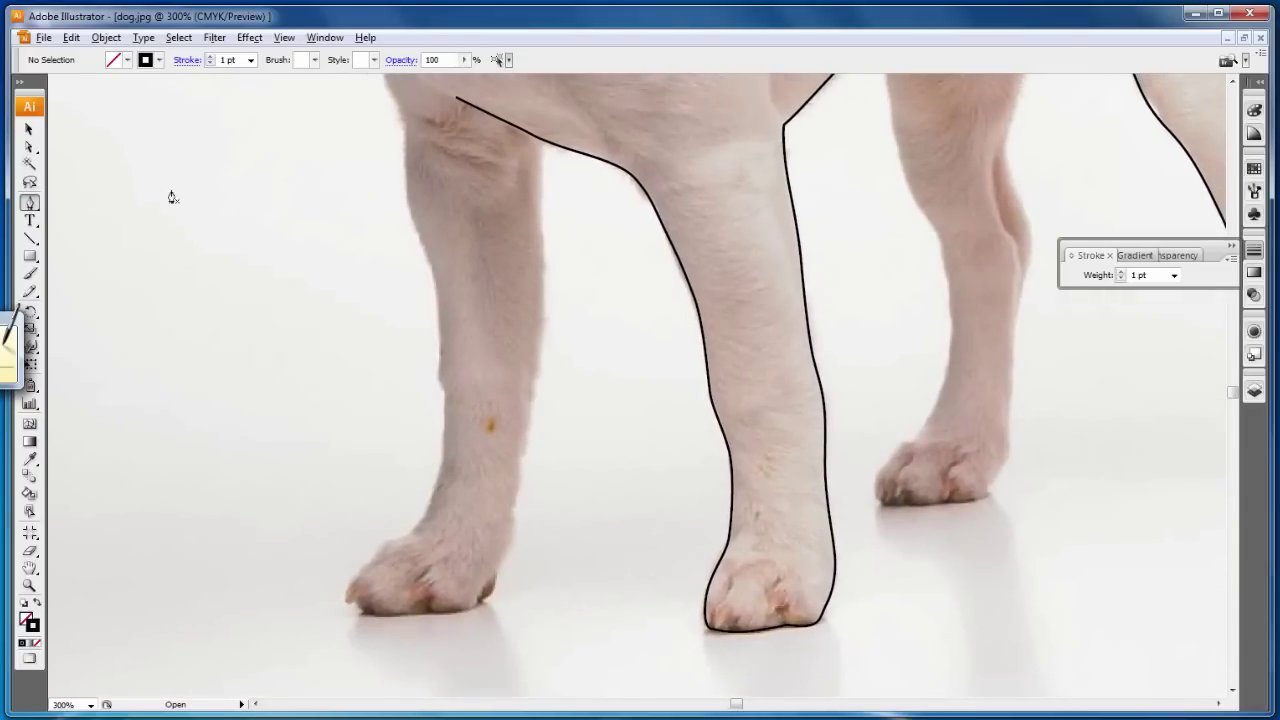
click(540, 140)
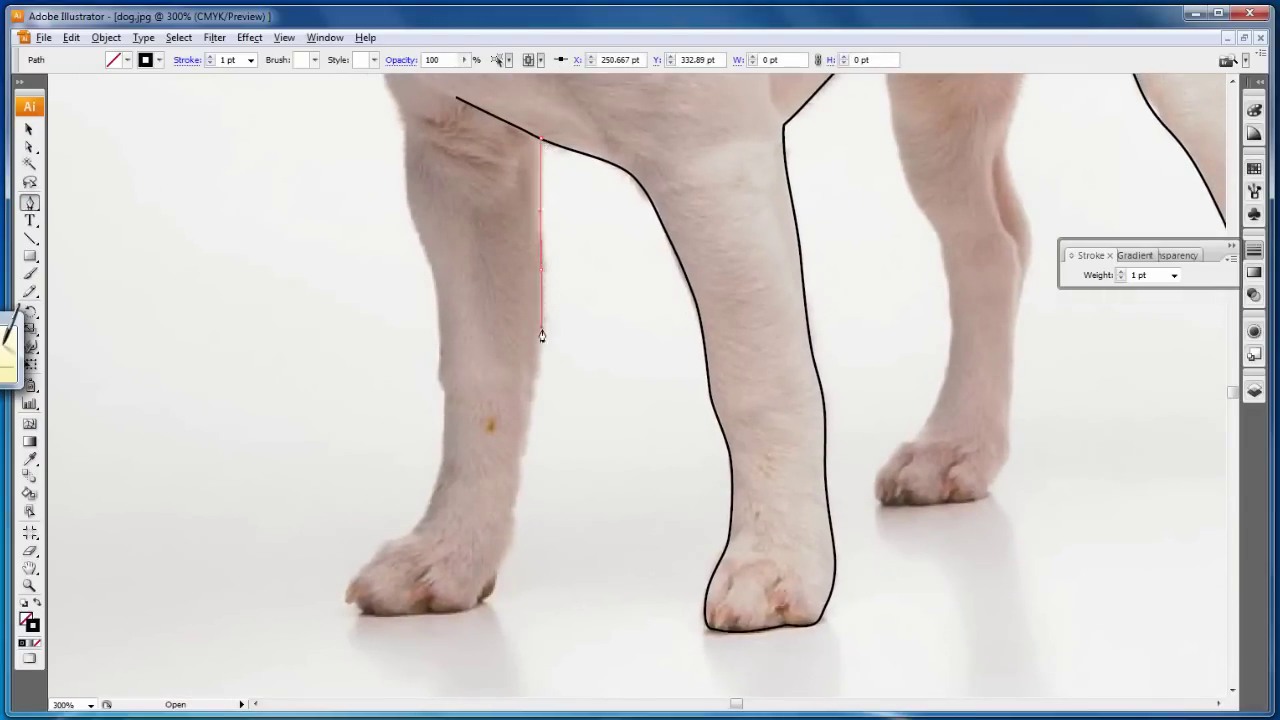
drag(522, 450, 509, 560)
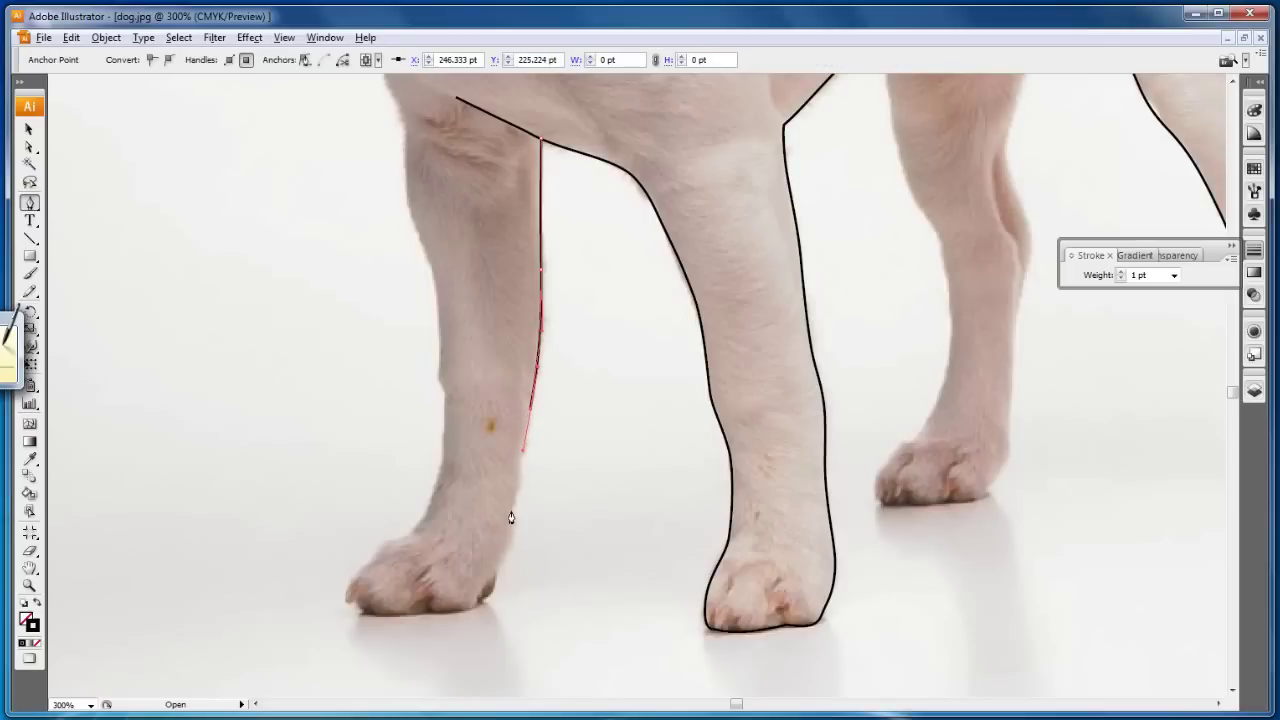
mouse_move(510, 514)
mouse_down()
mouse_move(488, 598)
mouse_move(397, 622)
mouse_move(355, 579)
mouse_move(428, 524)
mouse_move(444, 460)
mouse_up()
- Trace up the paw and leg's left edge toward the chest
click(444, 397)
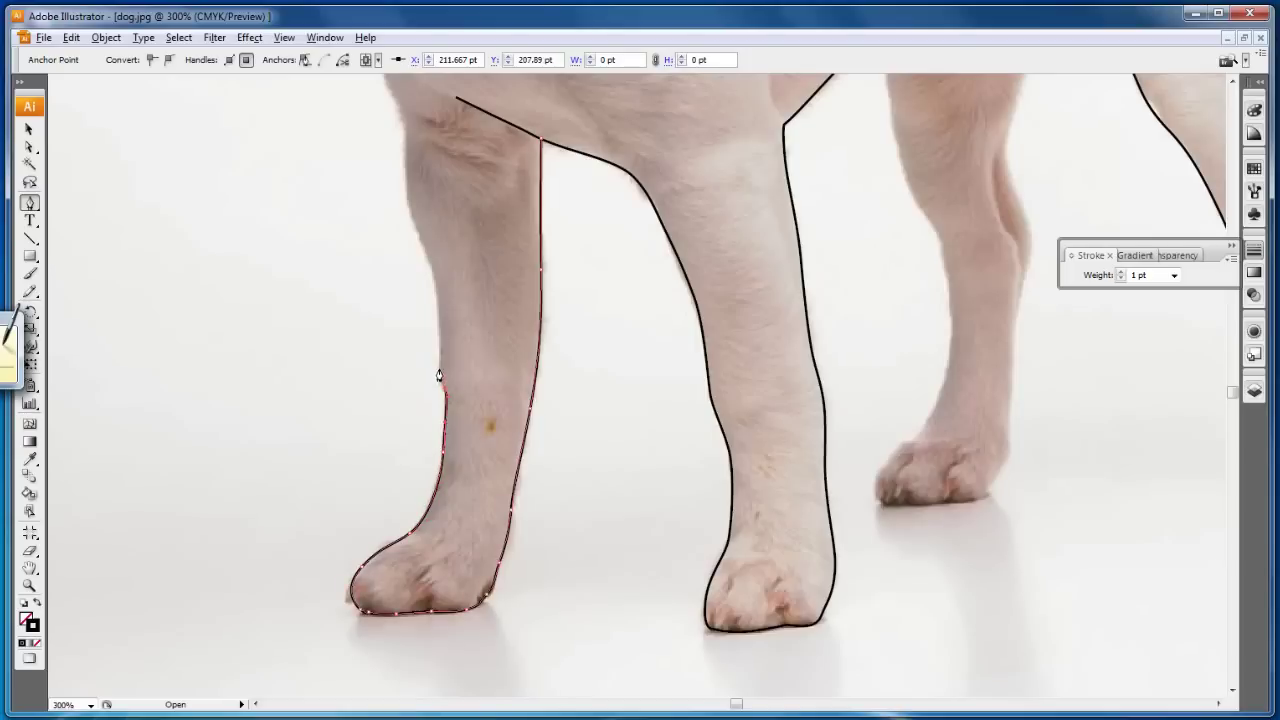
click(438, 294)
click(416, 222)
click(404, 156)
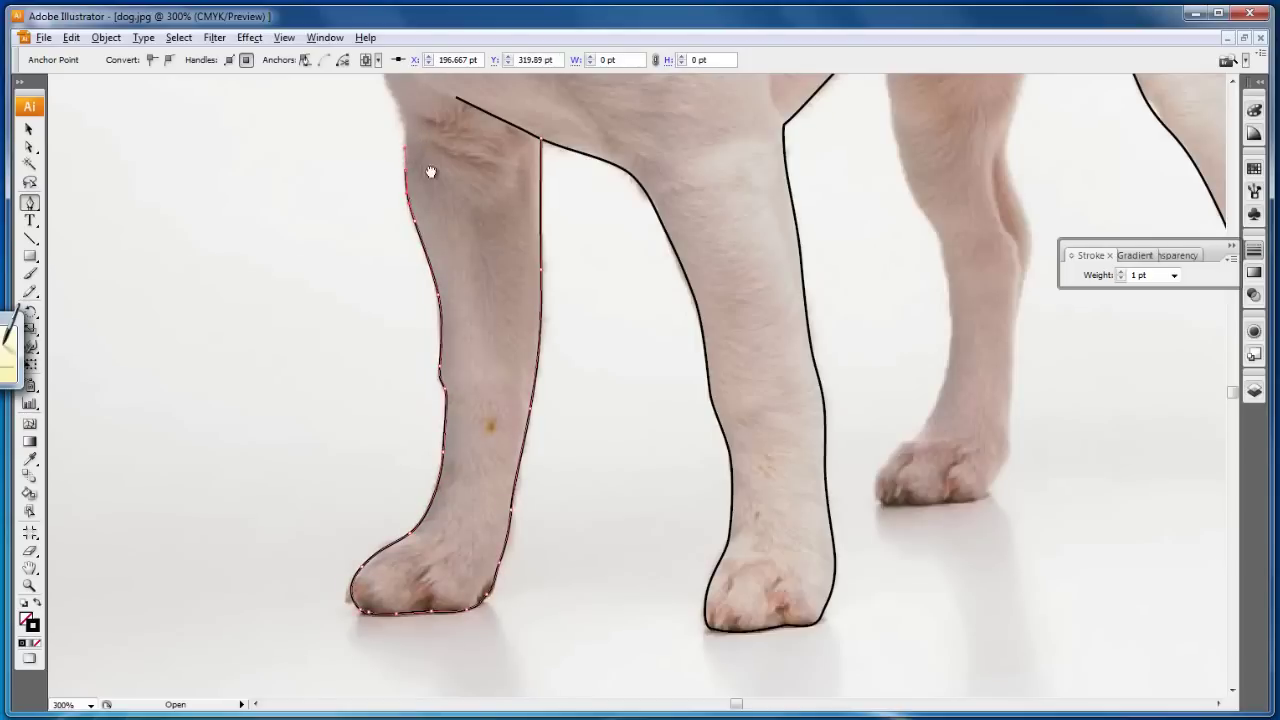
drag(404, 139, 428, 411)
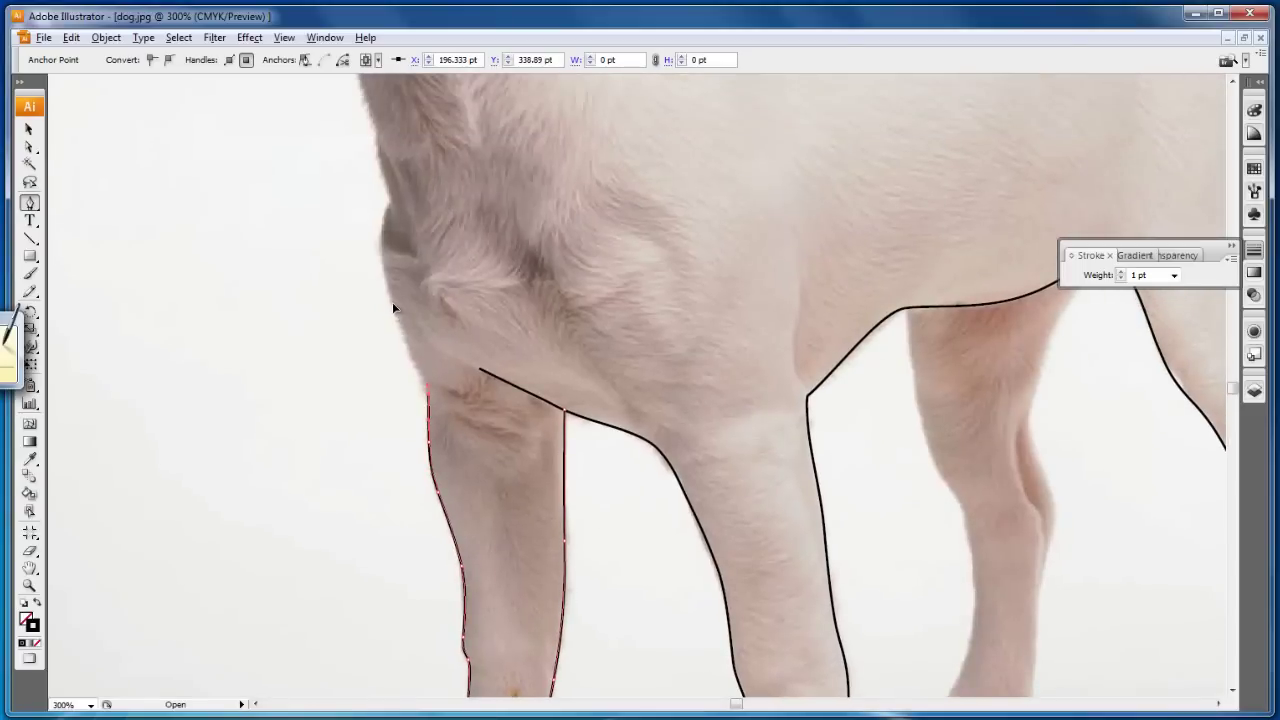
click(380, 273)
- Extend the Pen outline up the neck and left along the underside of the chin
drag(383, 150, 403, 423)
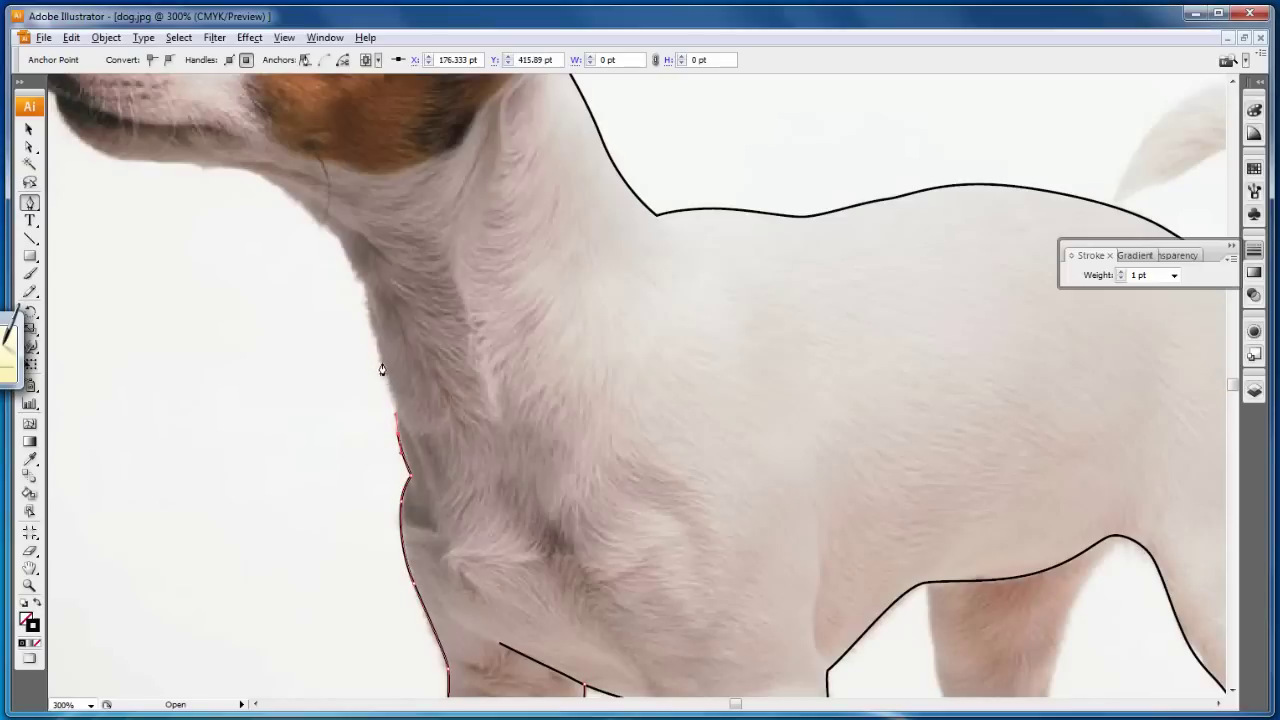
click(367, 312)
click(328, 228)
drag(307, 216, 552, 401)
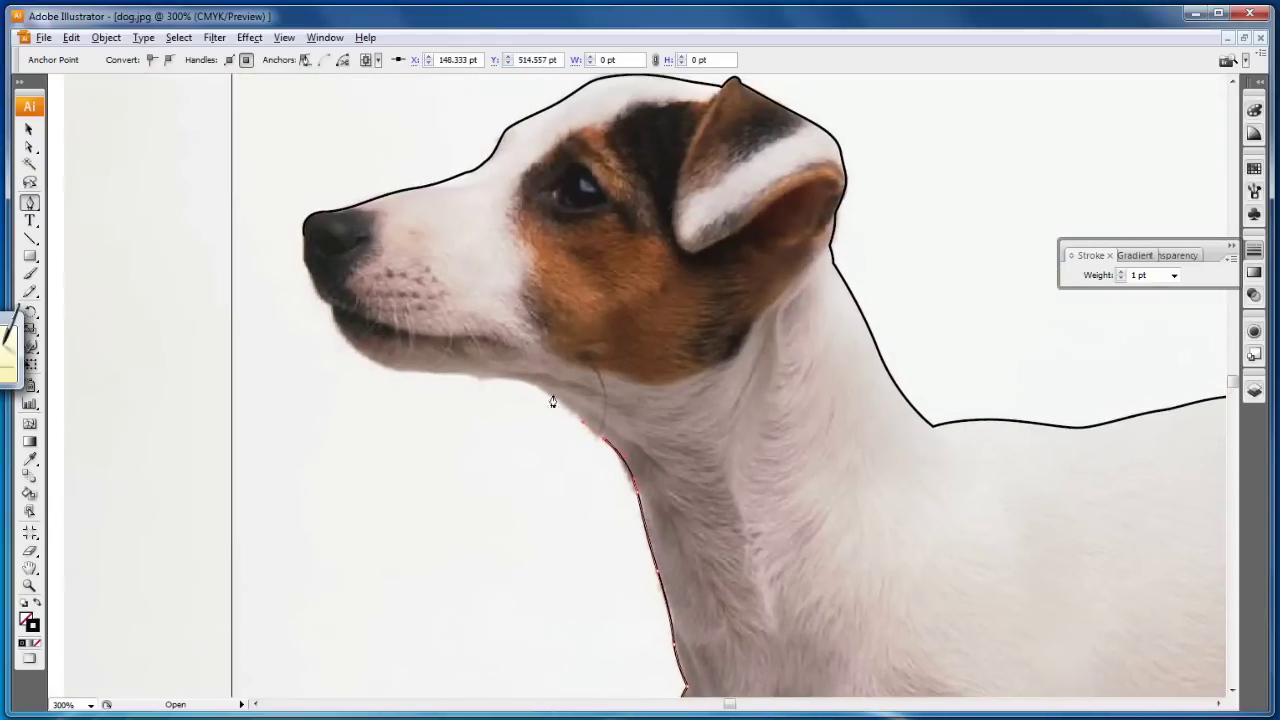
click(472, 380)
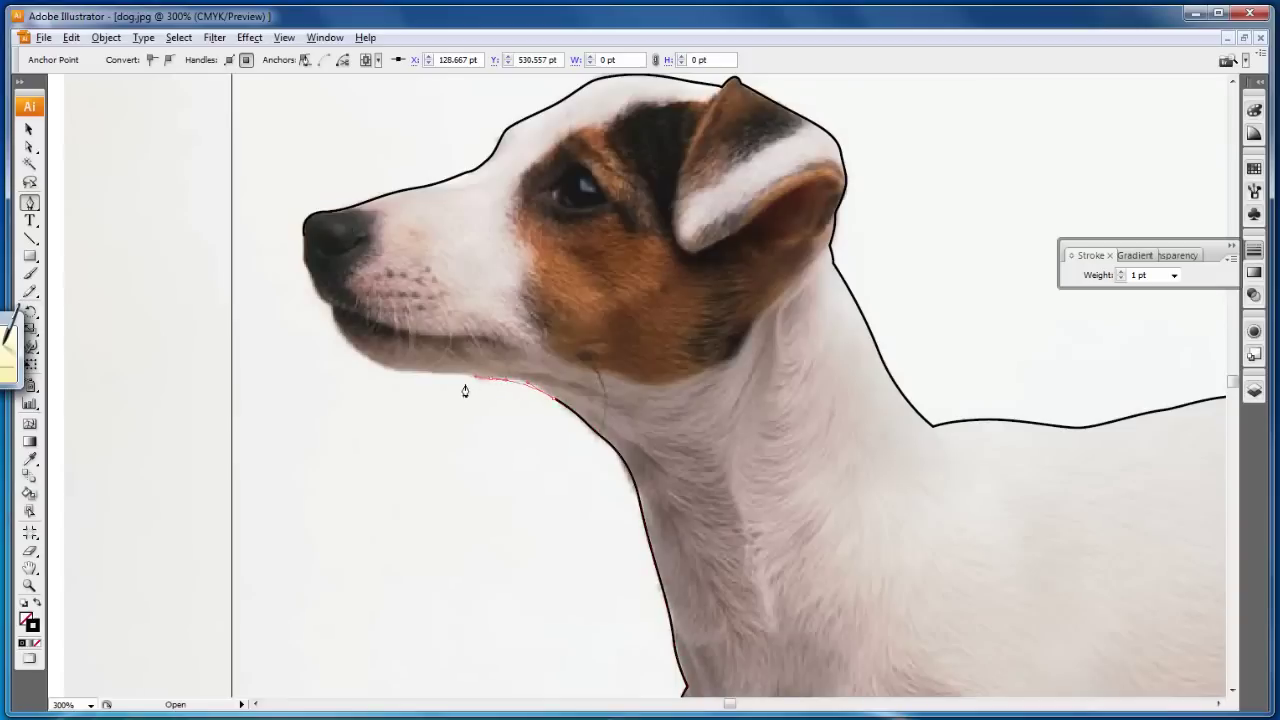
click(407, 371)
ctrl+click(356, 350)
- Curve the outline around the nose, close it at the start anchor, and deselect
drag(332, 306, 310, 278)
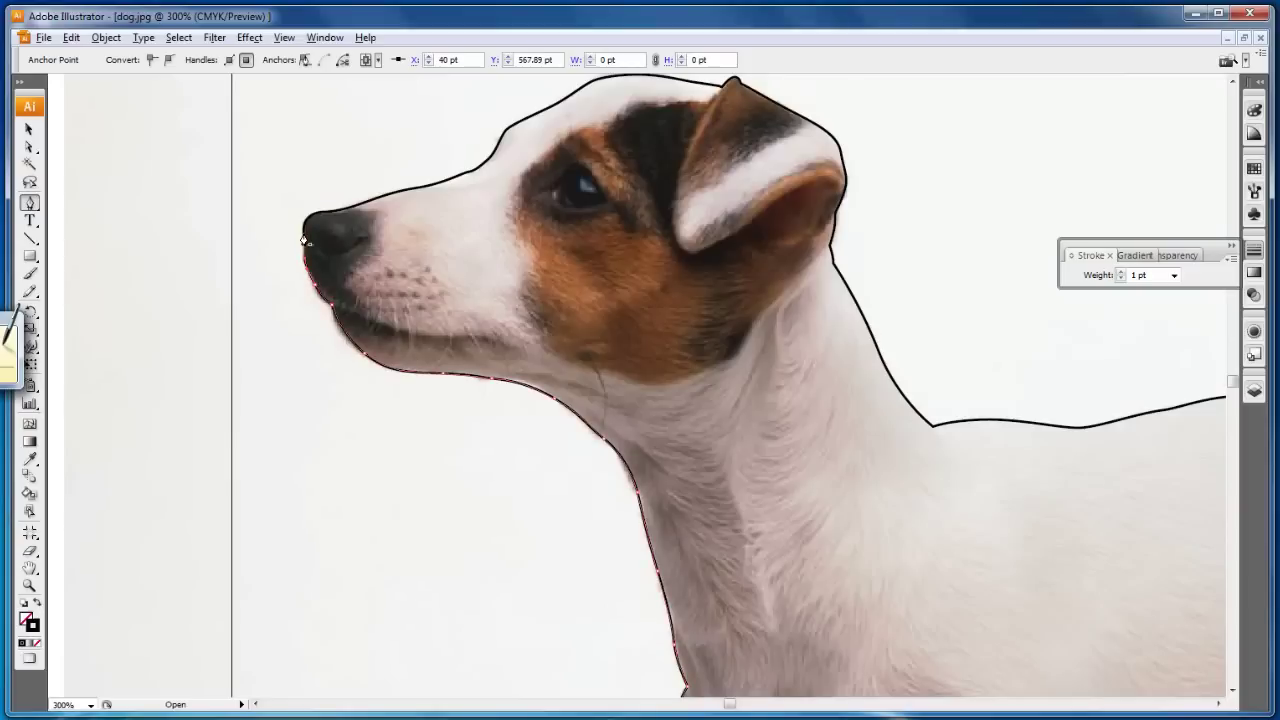
click(304, 244)
drag(309, 213, 321, 212)
click(306, 231)
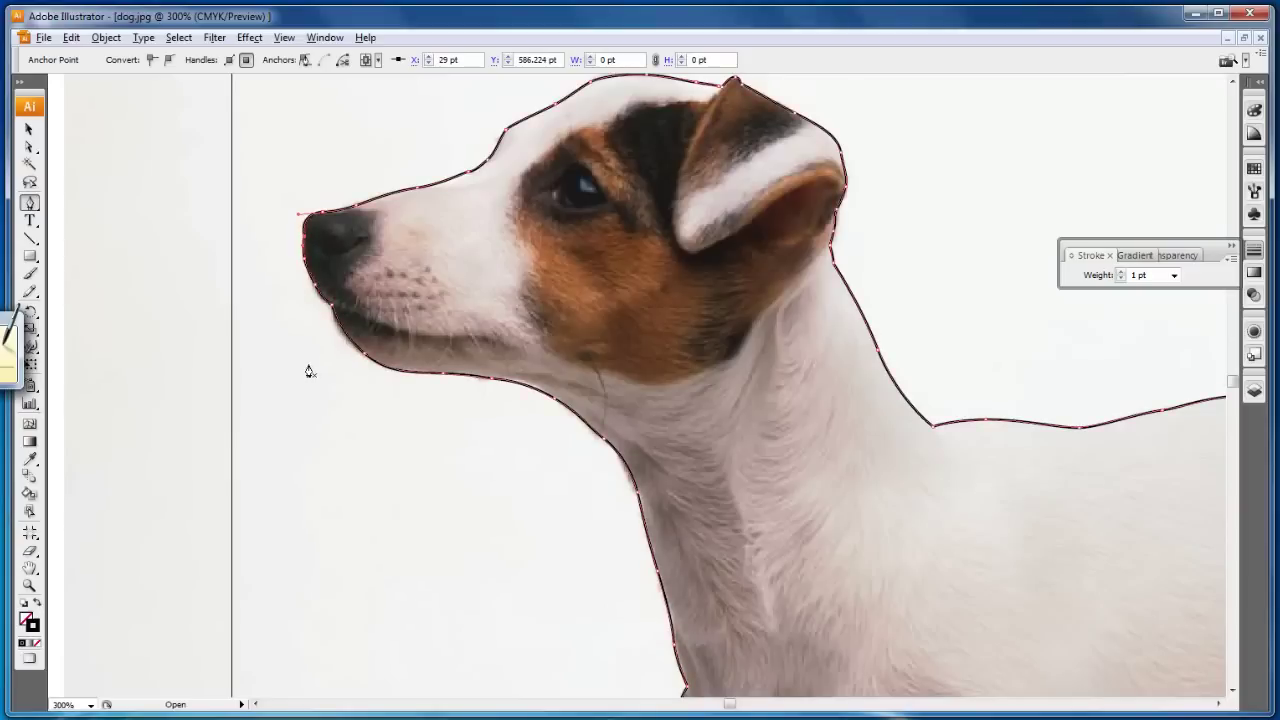
click(29, 129)
click(268, 283)
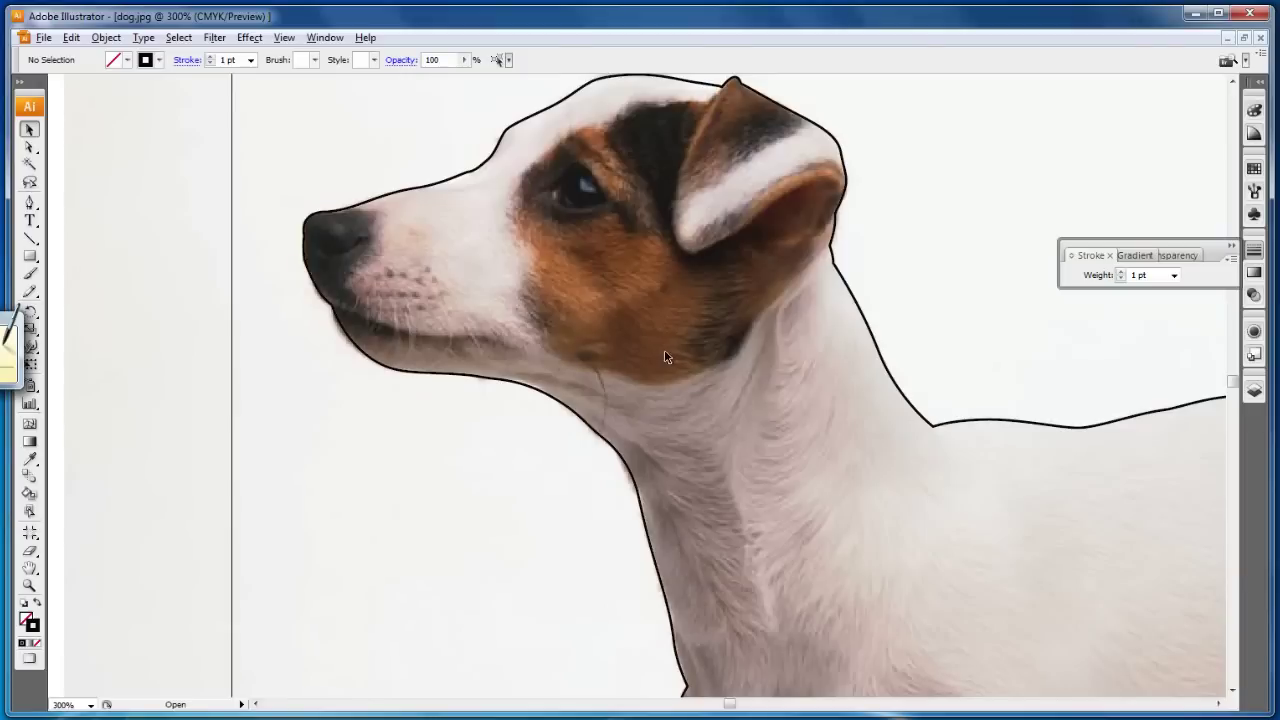
- Draw a closed Pen path outlining the dog's nose
click(29, 202)
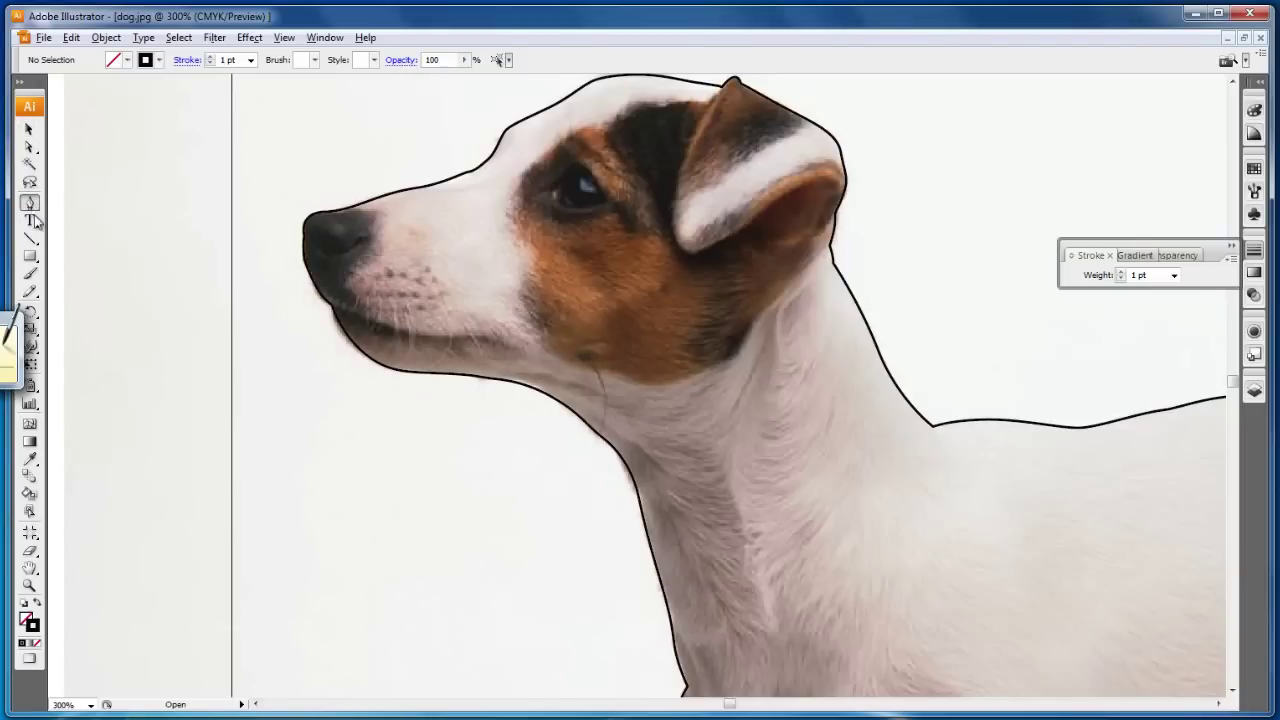
click(363, 231)
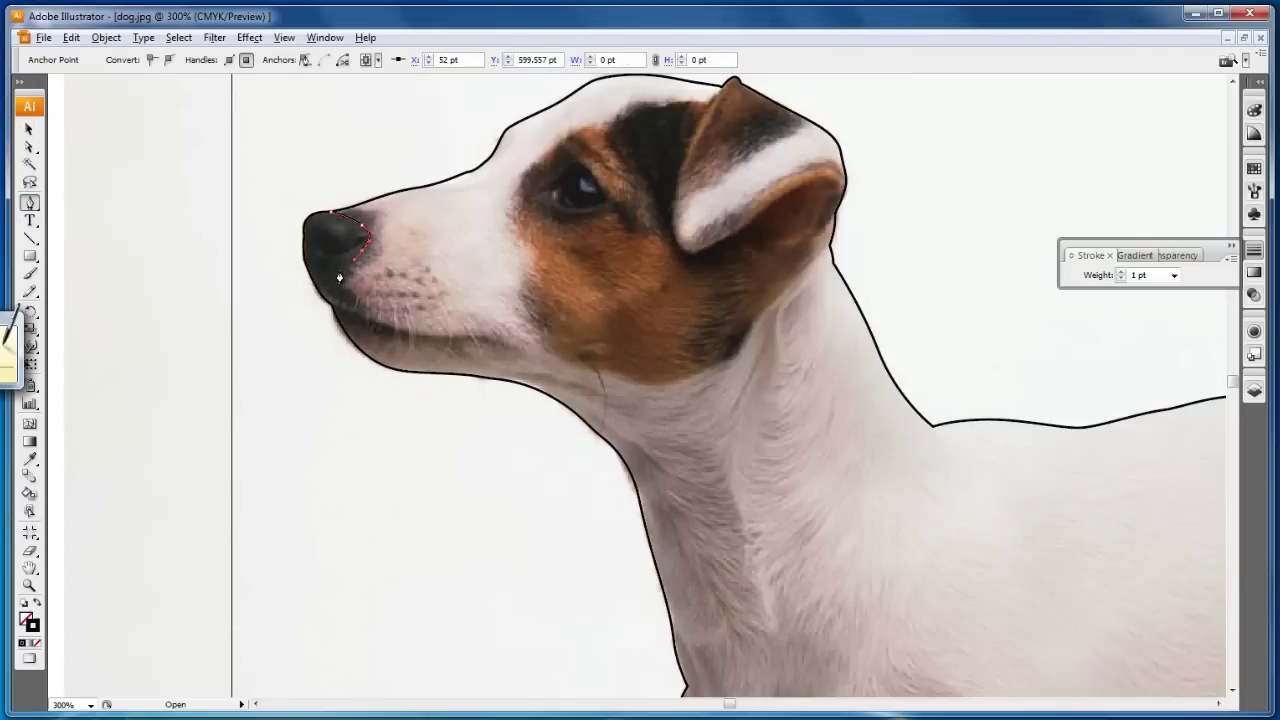
drag(303, 265, 266, 249)
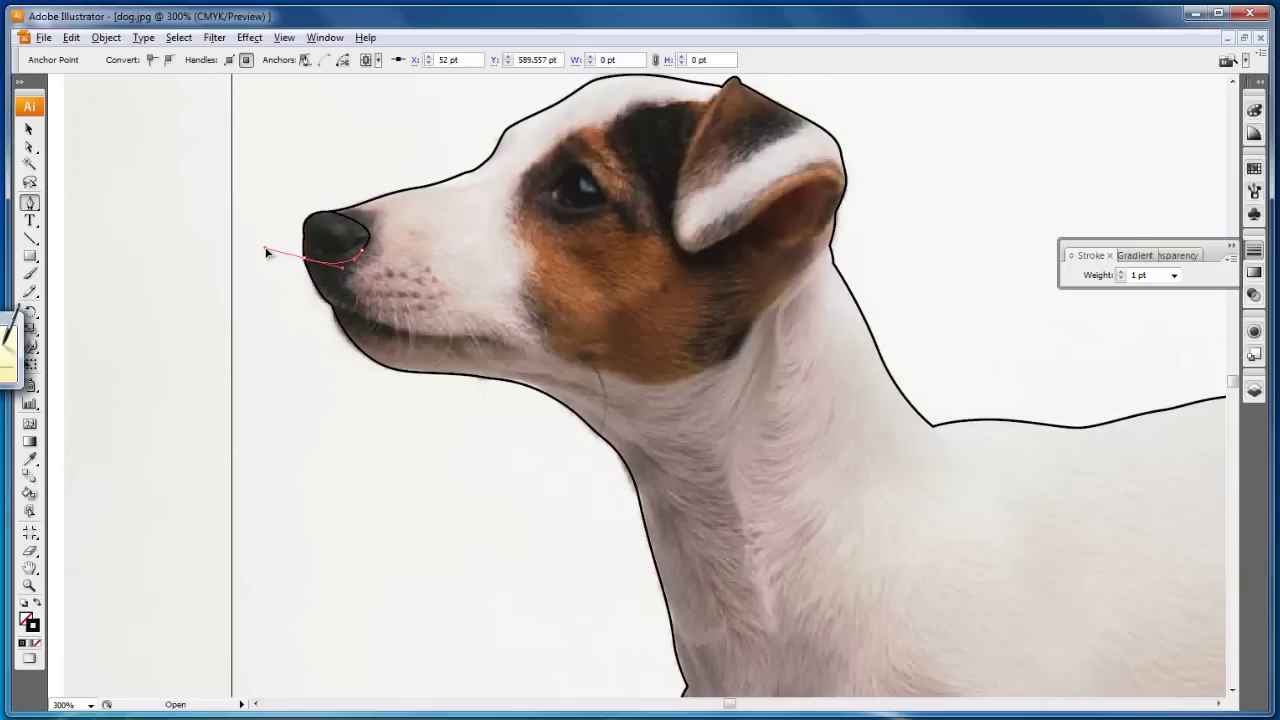
ctrl+click(284, 306)
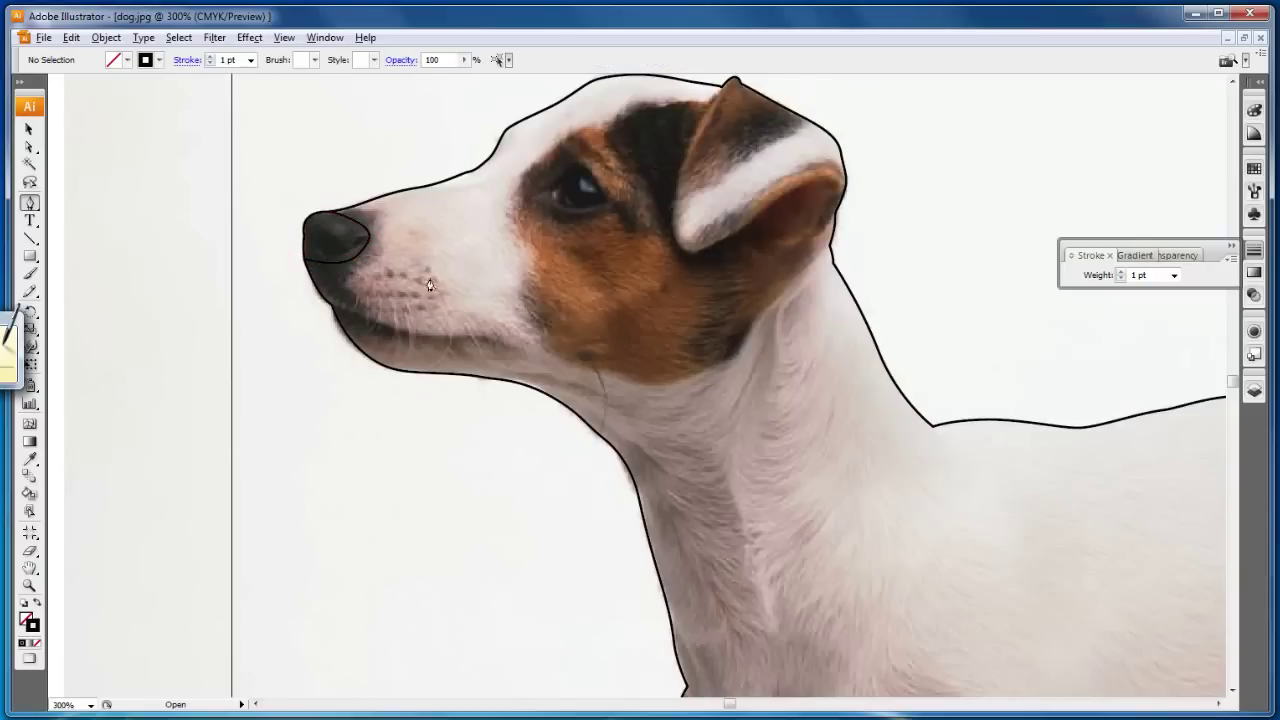
- Outline the eye with curves above, around and across it
mouse_move(541, 191)
mouse_down()
mouse_move(600, 178)
mouse_move(646, 196)
mouse_move(607, 208)
mouse_move(615, 198)
mouse_up()
ctrl+click(551, 215)
click(543, 191)
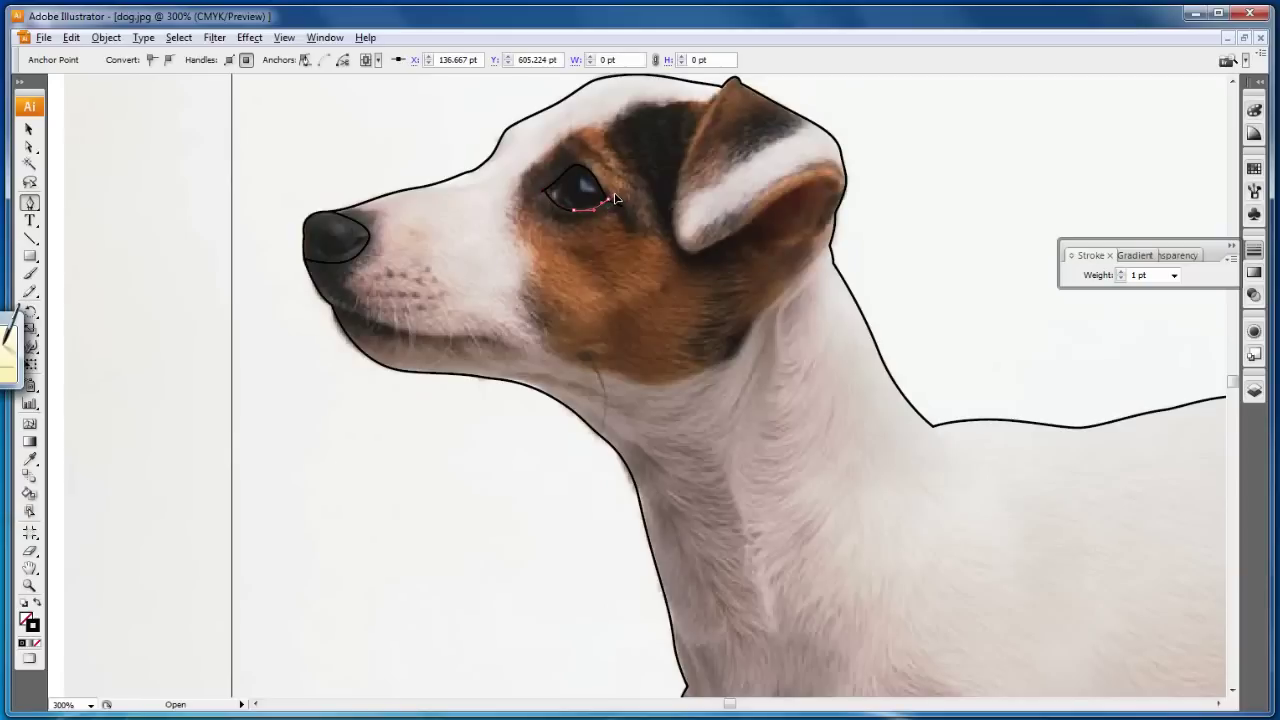
ctrl+click(632, 176)
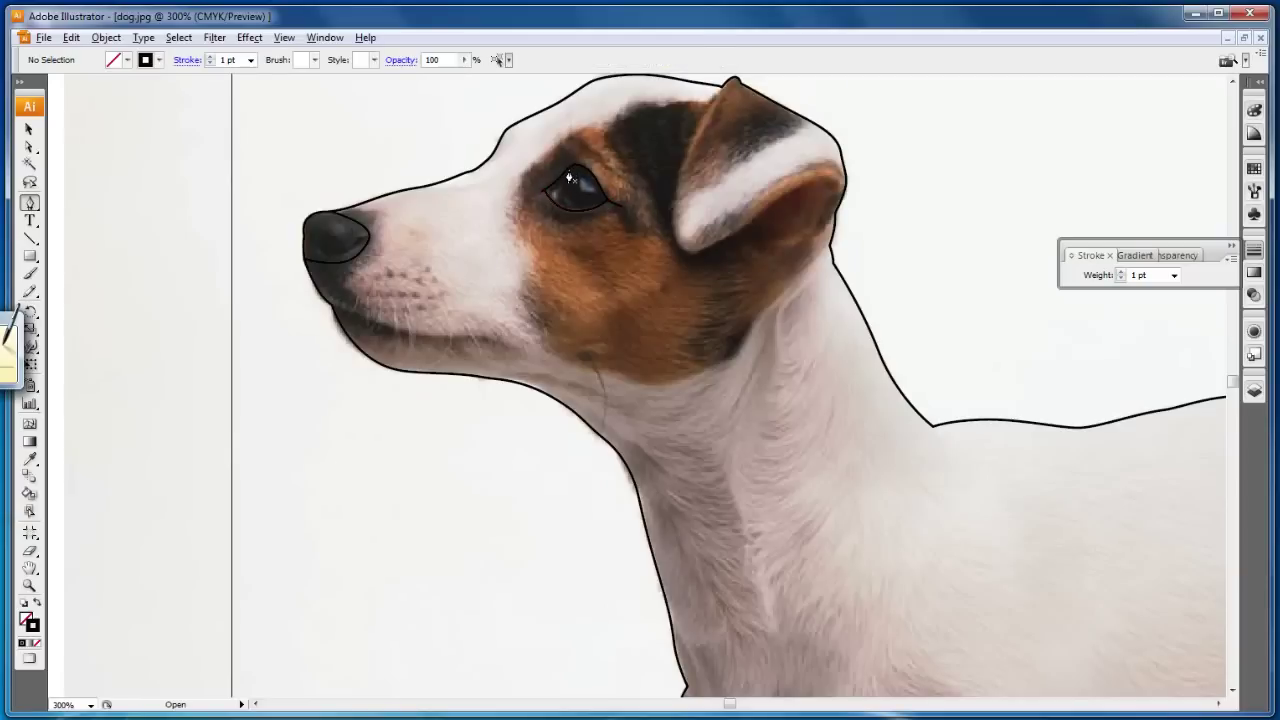
click(567, 172)
drag(578, 211, 608, 233)
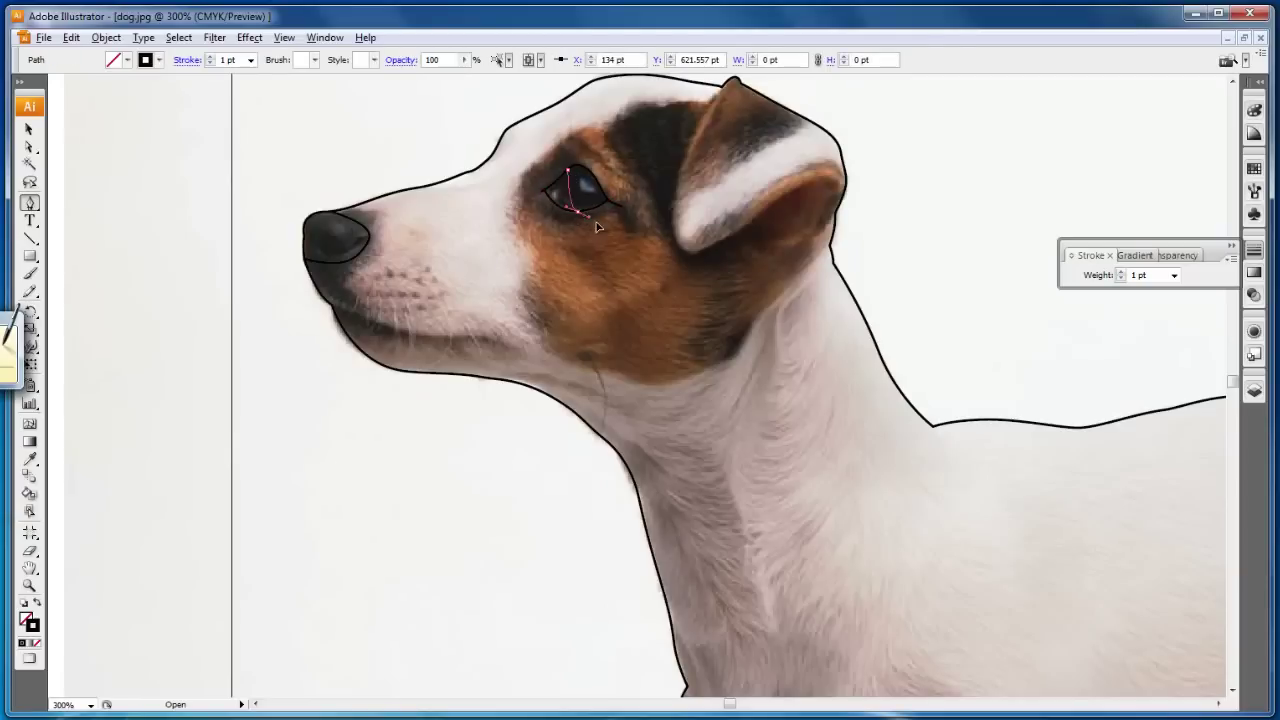
ctrl+click(608, 236)
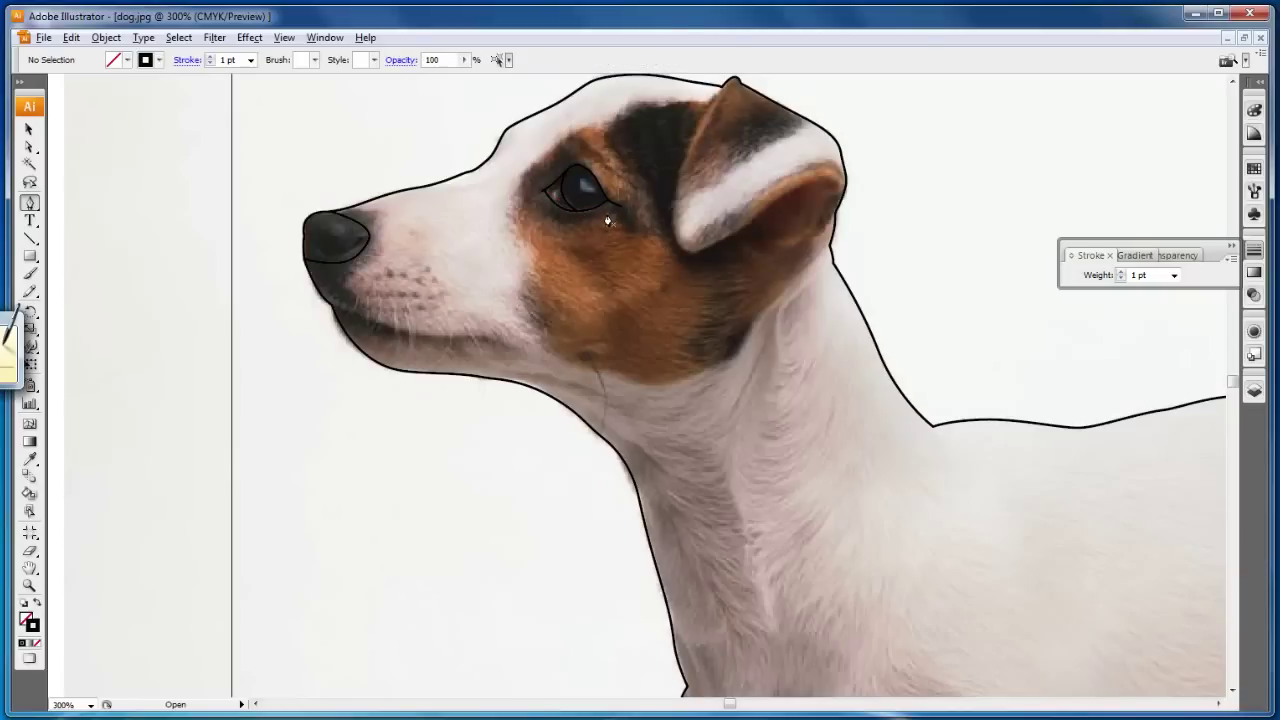
- Draw an open curve along the mouth from the chin to the lips
click(332, 306)
drag(393, 333, 521, 354)
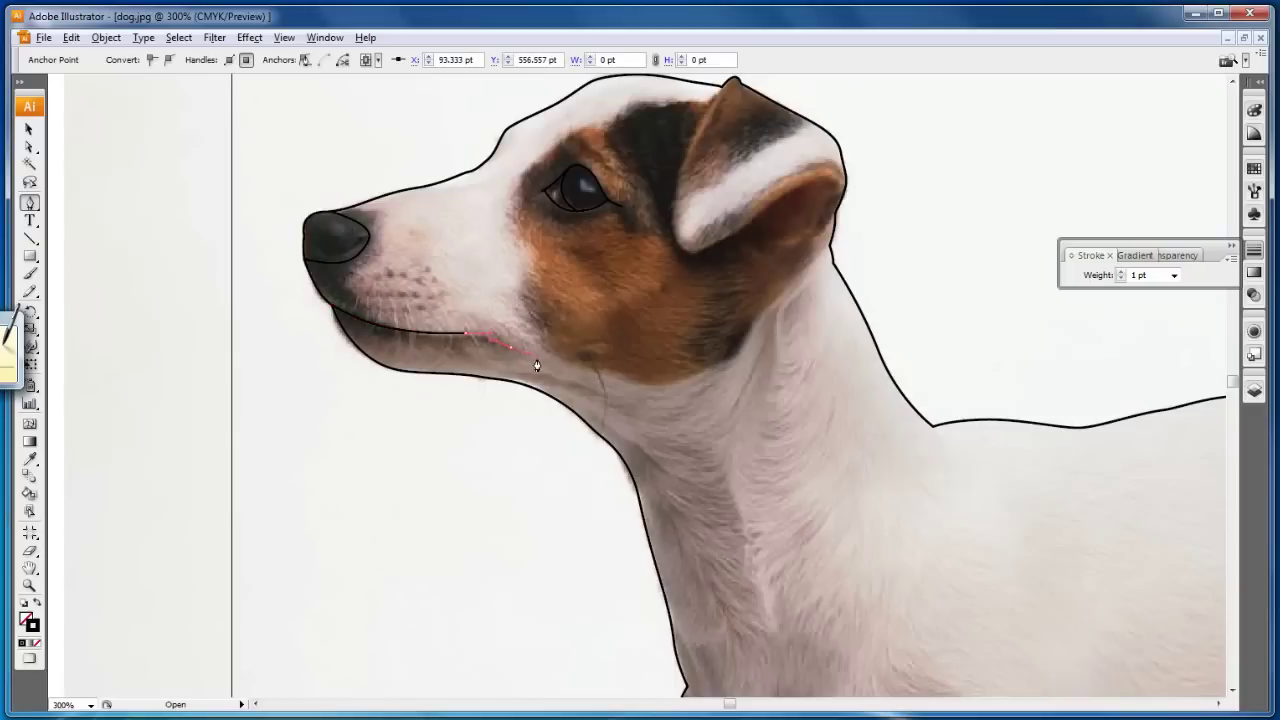
ctrl+click(541, 315)
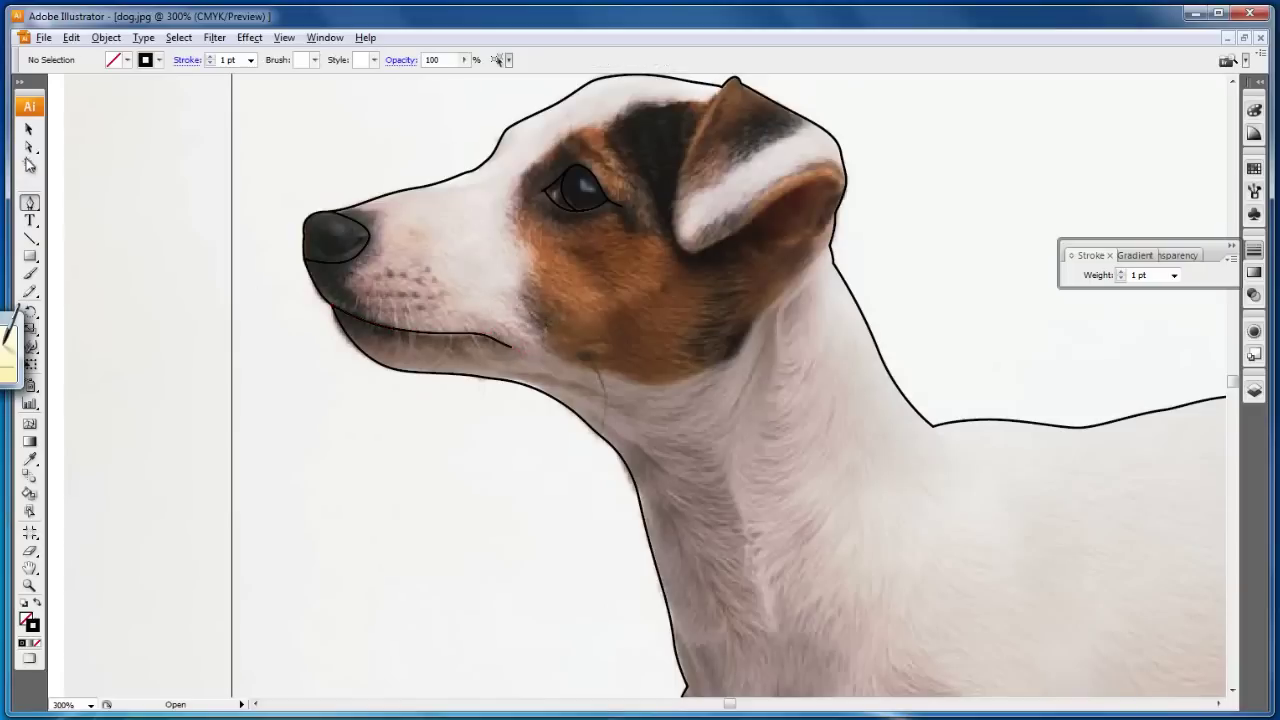
key(space)
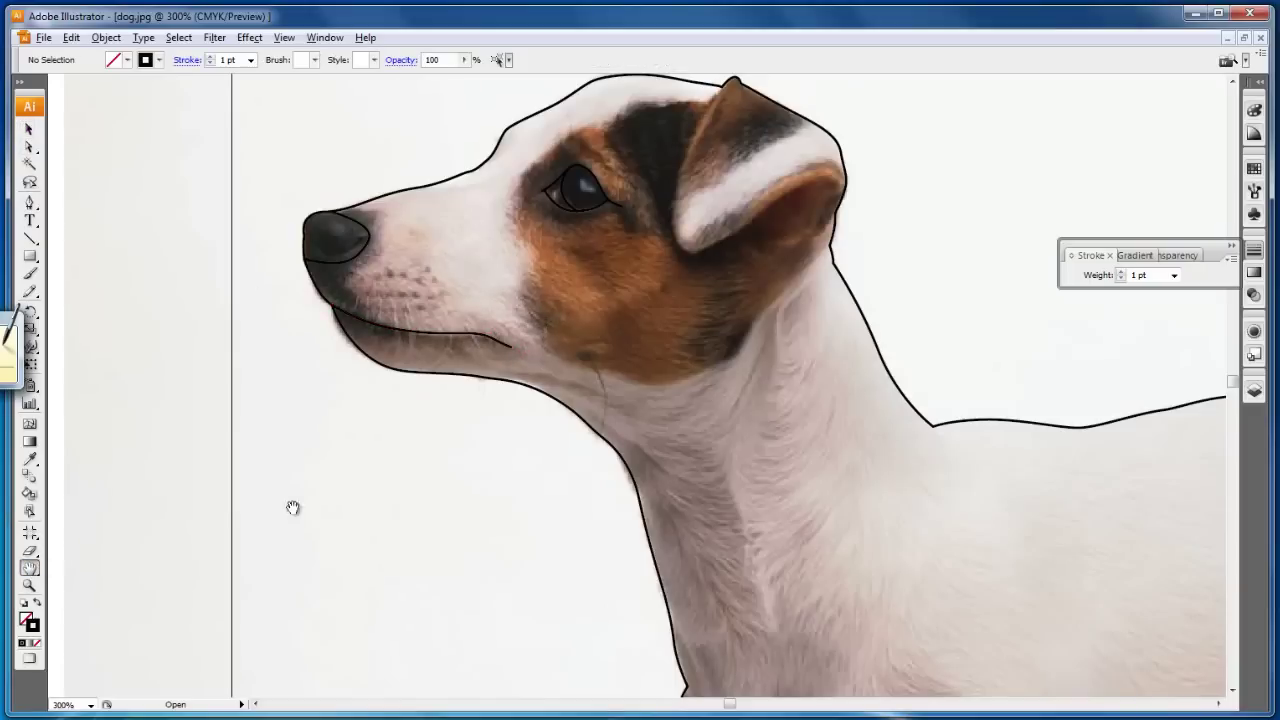
- Draw a short line where the front leg meets the body
mouse_move(777, 380)
mouse_down()
mouse_move(521, 336)
mouse_move(510, 380)
mouse_up()
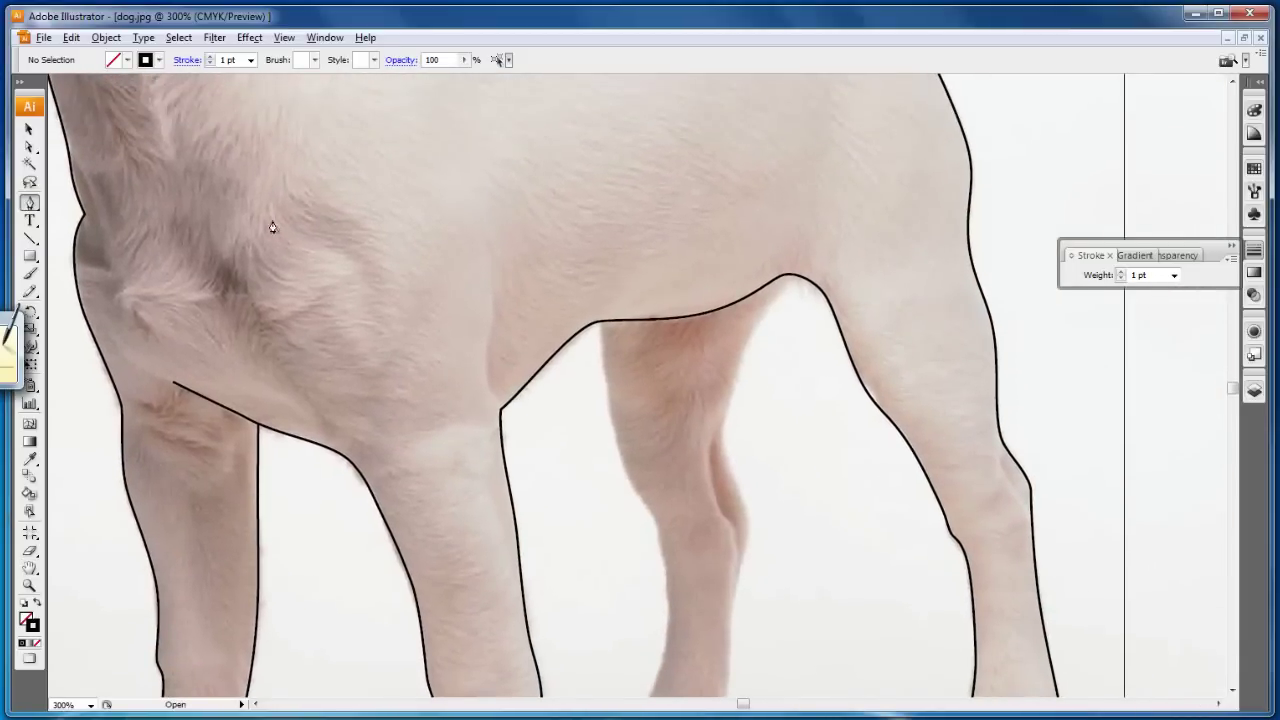
click(492, 245)
click(487, 383)
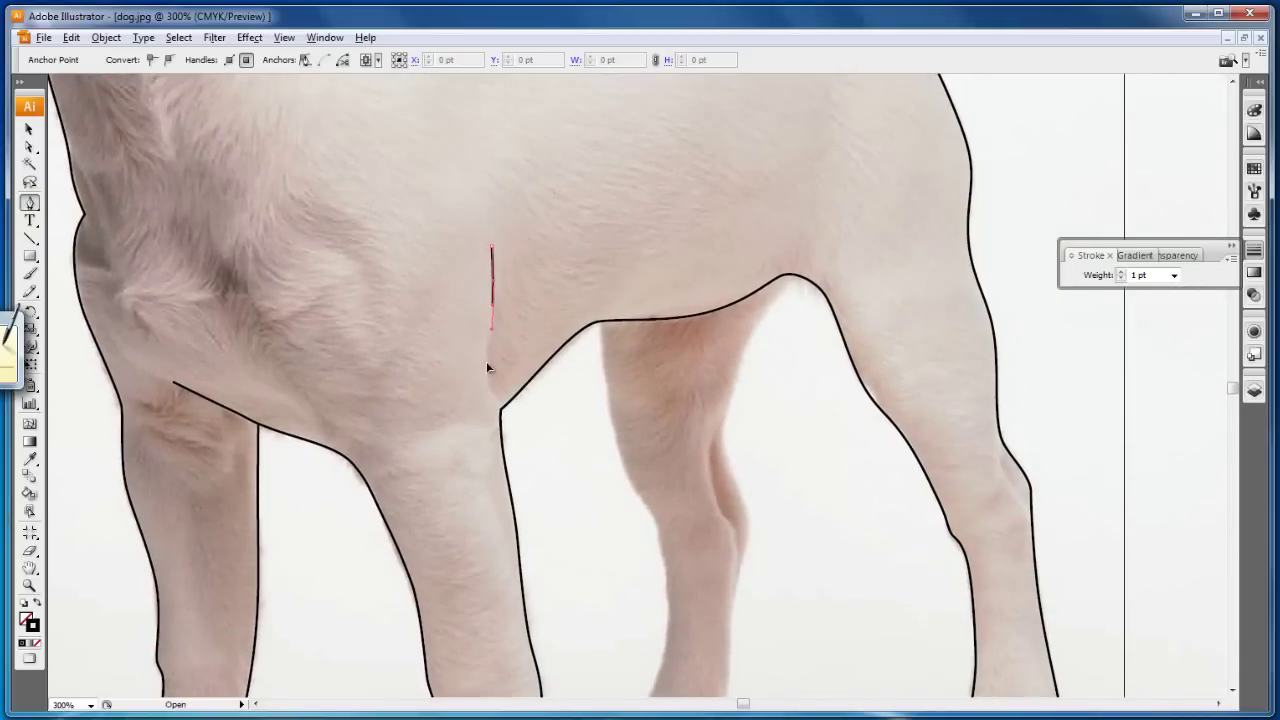
click(501, 411)
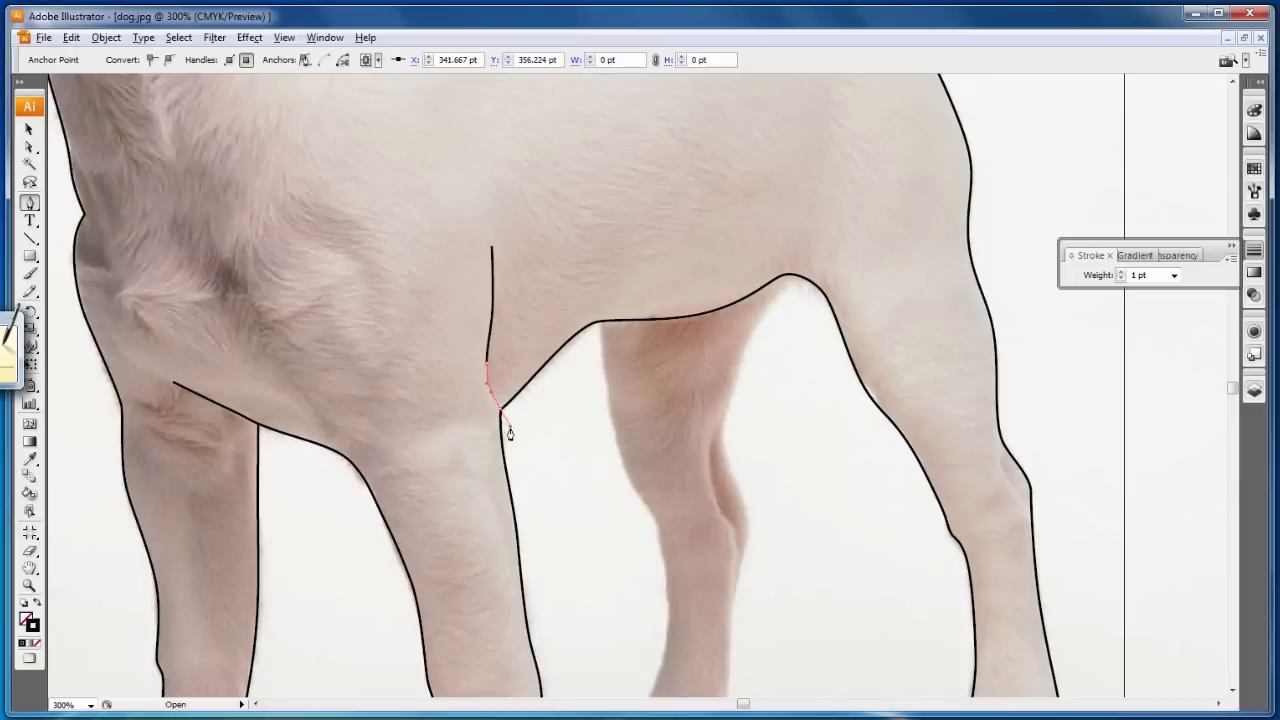
click(29, 129)
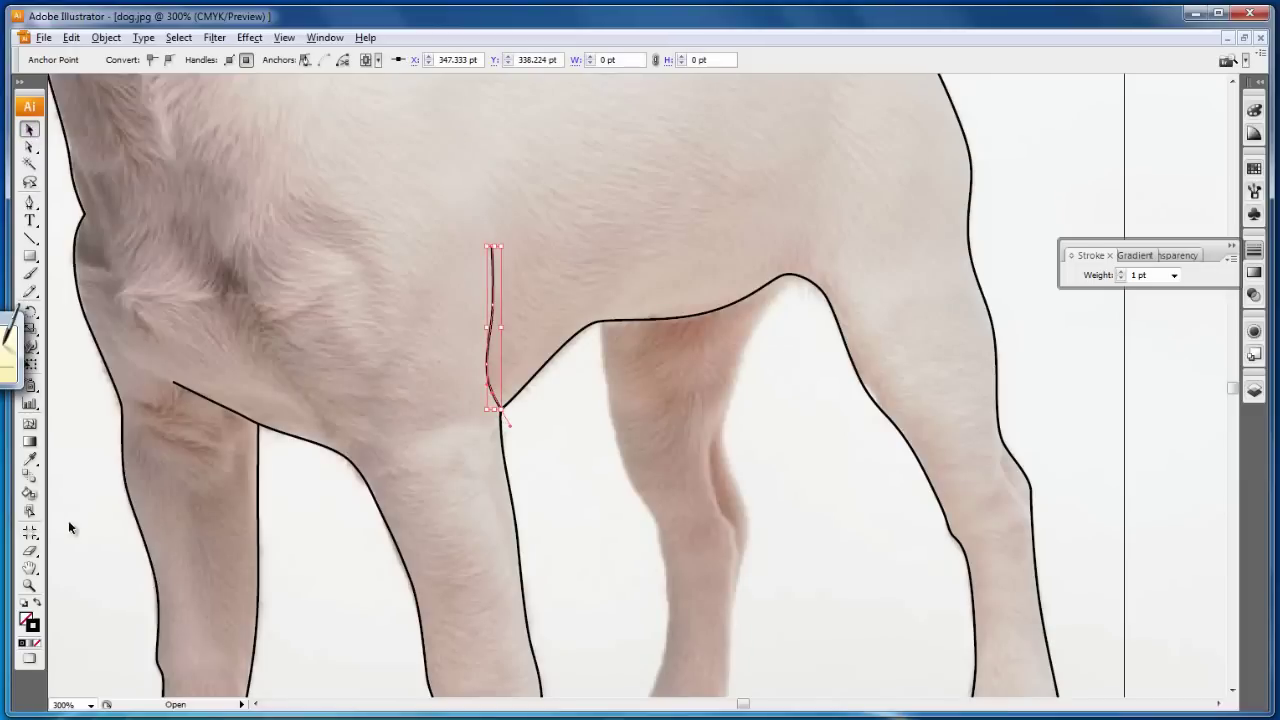
- Trace the far front leg's front edge down from the belly to the paw
click(29, 567)
mouse_move(606, 440)
mouse_down()
mouse_move(504, 289)
mouse_move(477, 304)
mouse_up()
key(p)
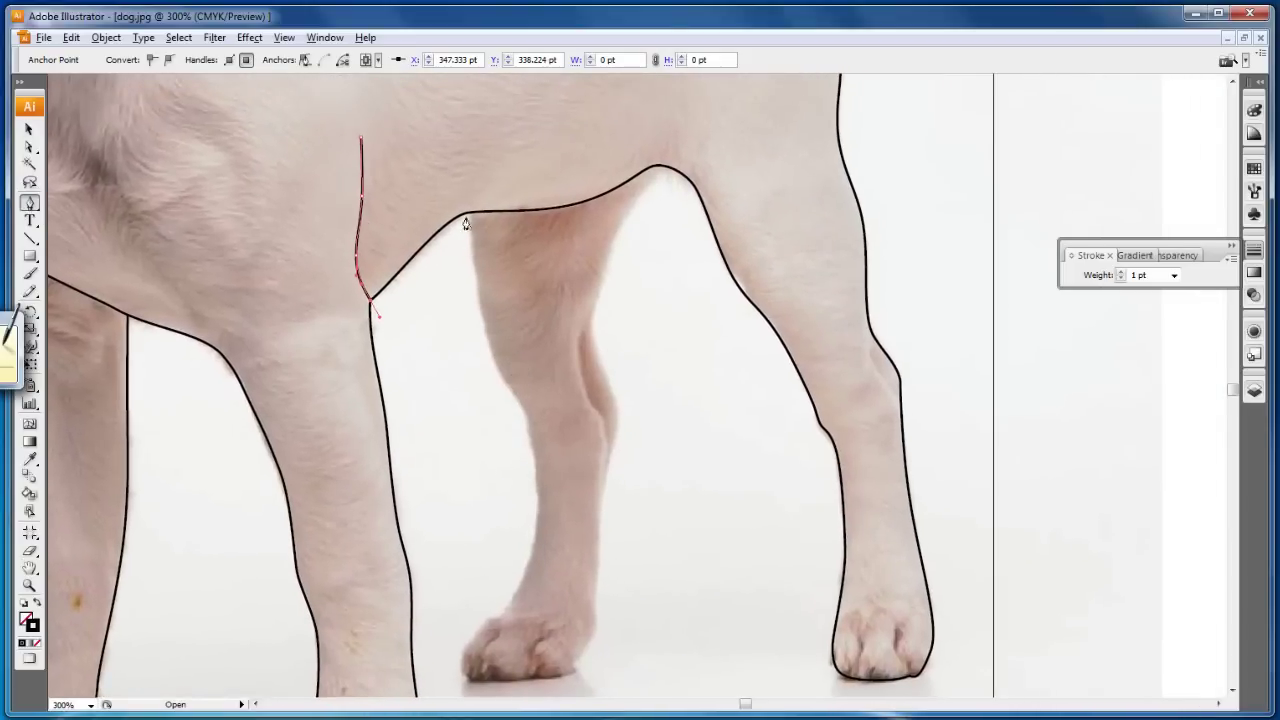
ctrl+click(491, 335)
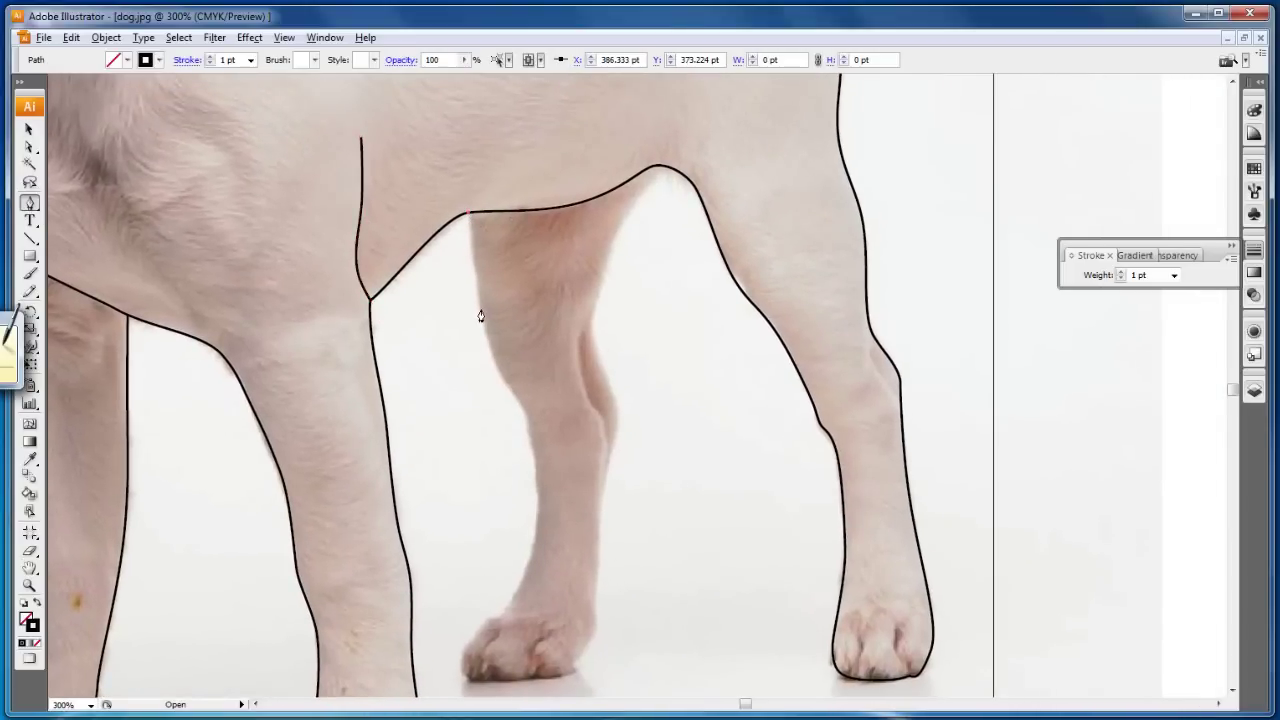
mouse_move(512, 397)
mouse_down()
mouse_move(549, 468)
mouse_move(527, 568)
mouse_up()
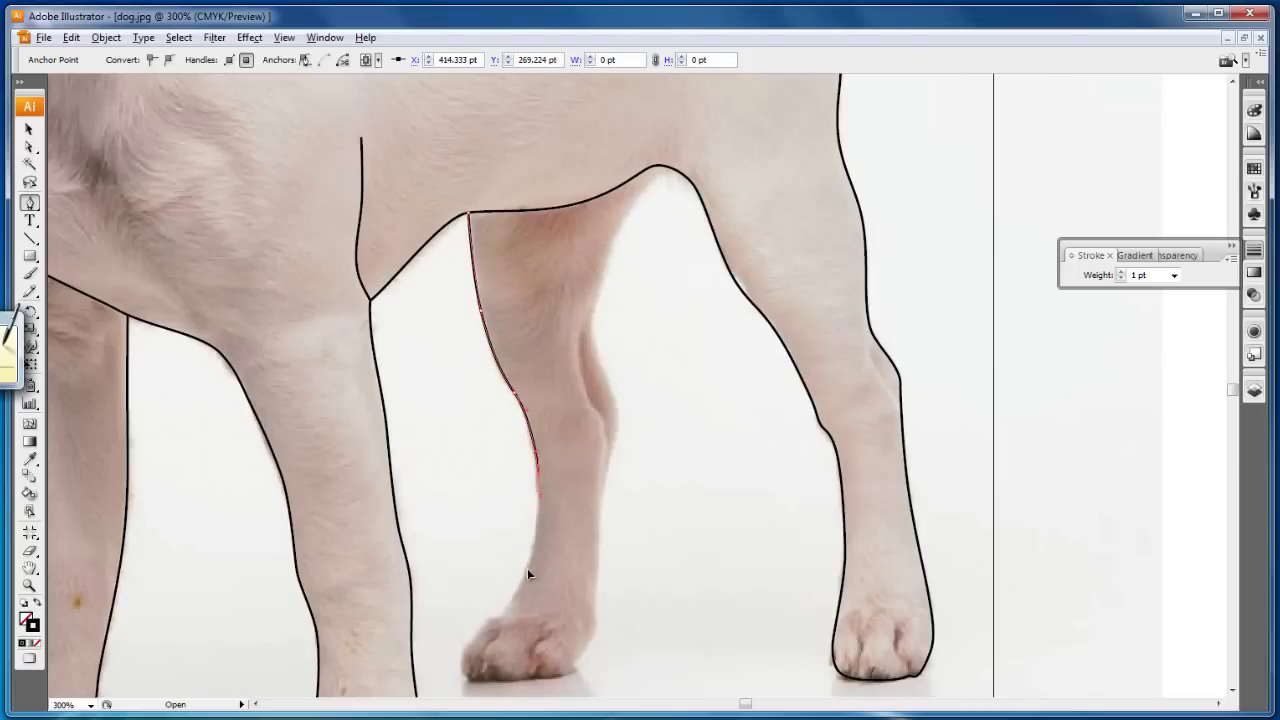
mouse_move(486, 621)
mouse_down()
mouse_move(463, 655)
mouse_move(547, 700)
mouse_move(545, 677)
mouse_up()
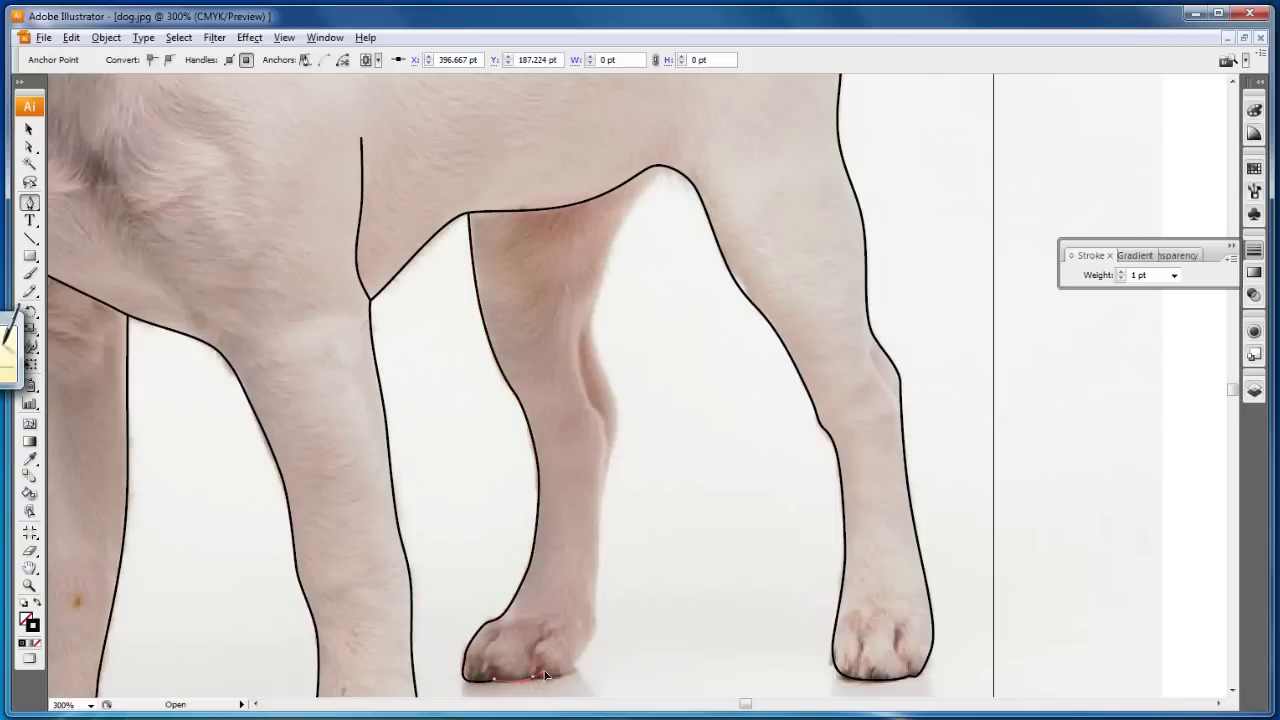
click(533, 681)
- Trace up the back of the far leg, join it to the belly, and deselect
ctrl+click(584, 656)
click(597, 550)
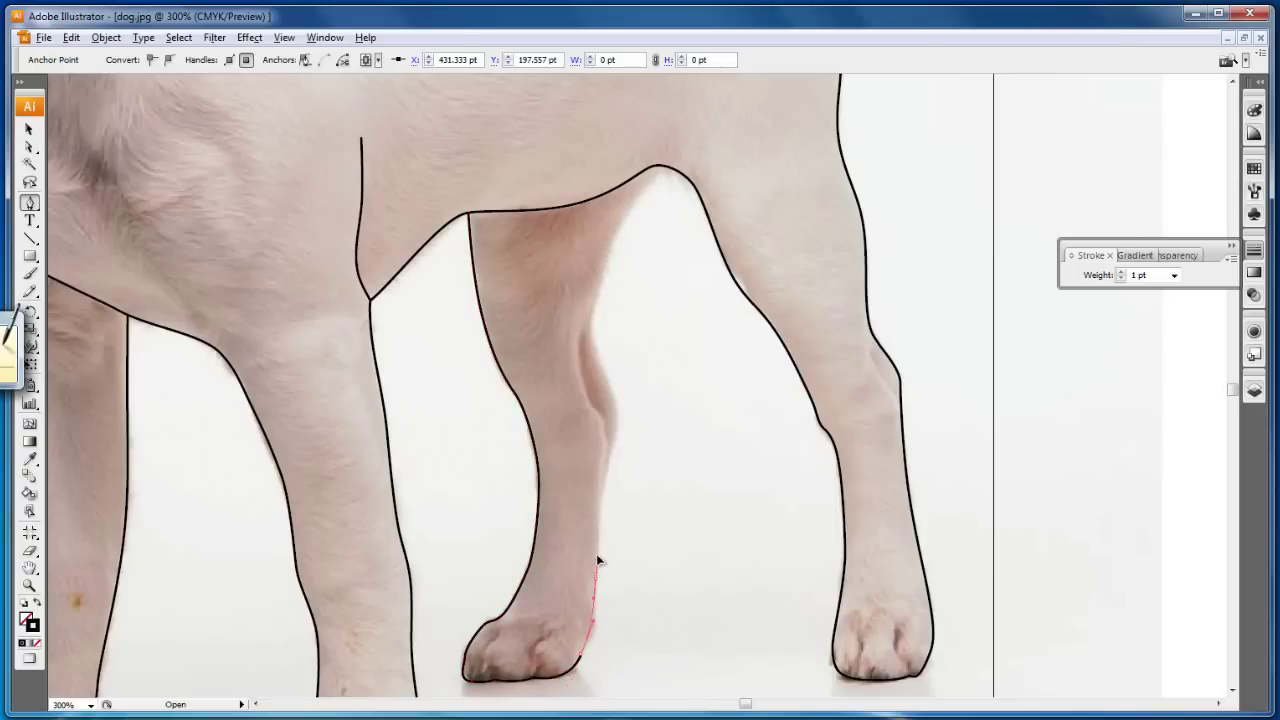
click(605, 479)
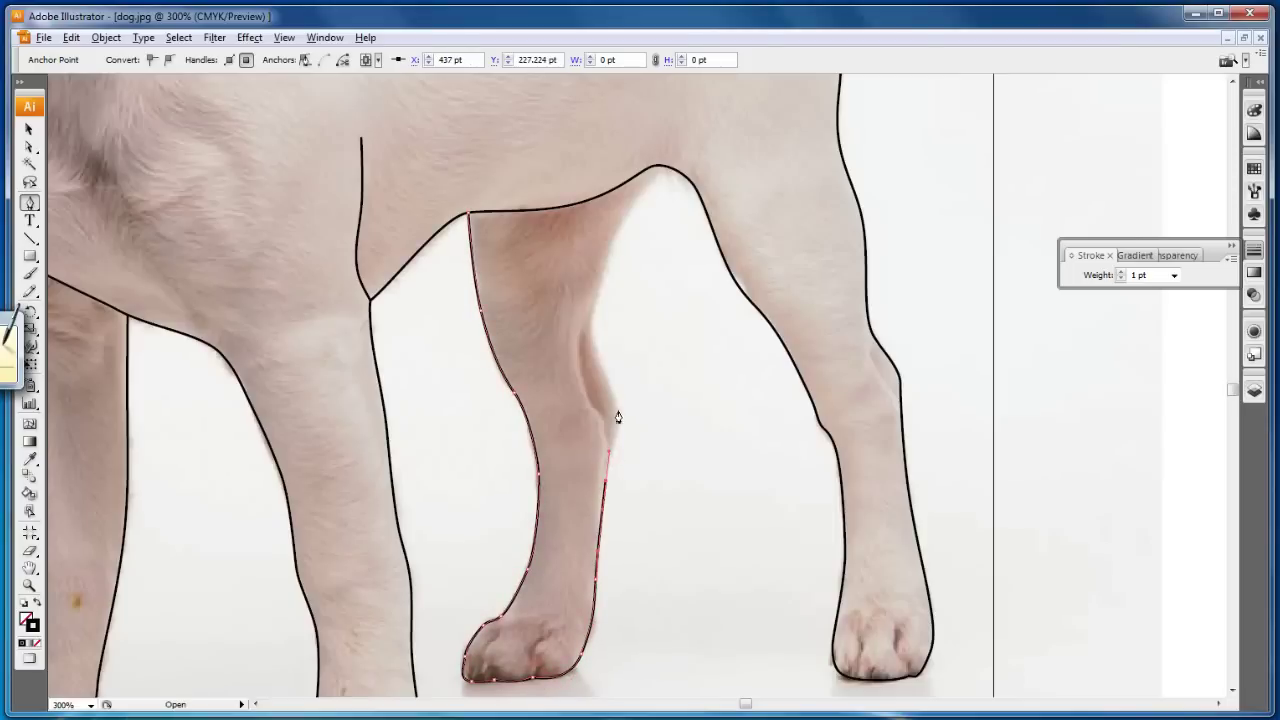
drag(618, 420, 614, 396)
drag(590, 337, 605, 246)
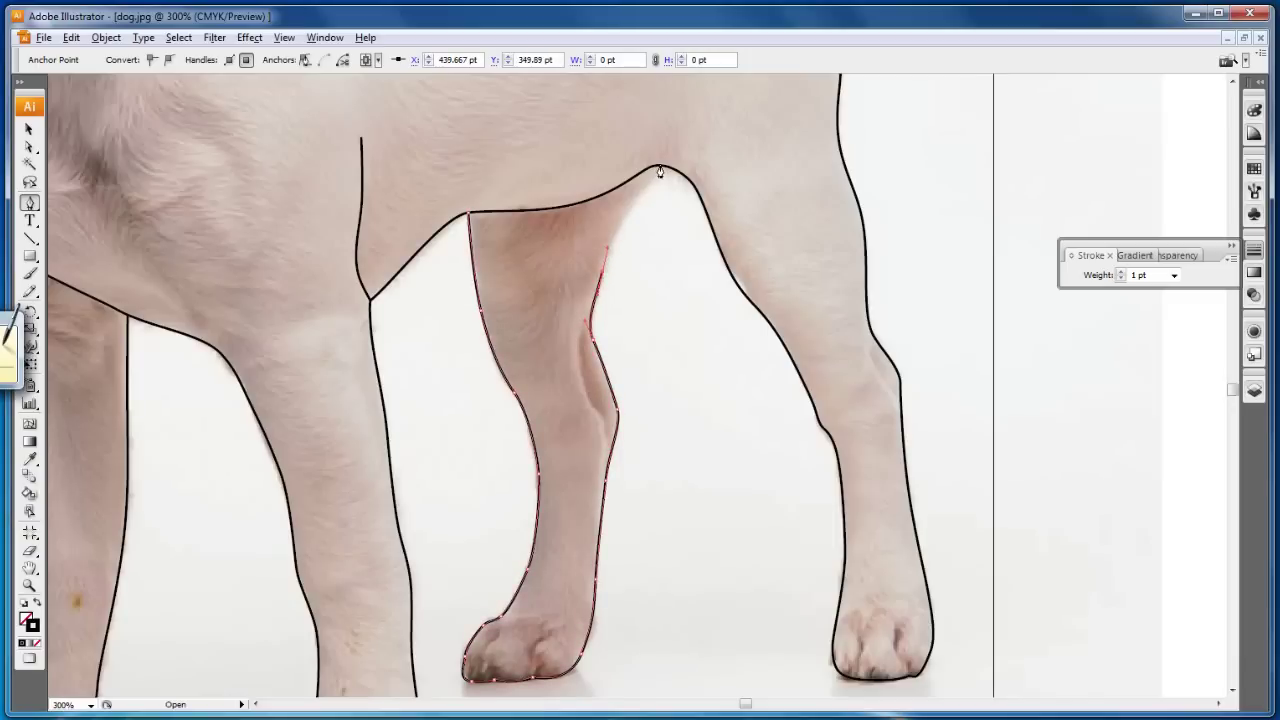
drag(659, 166, 675, 152)
click(29, 129)
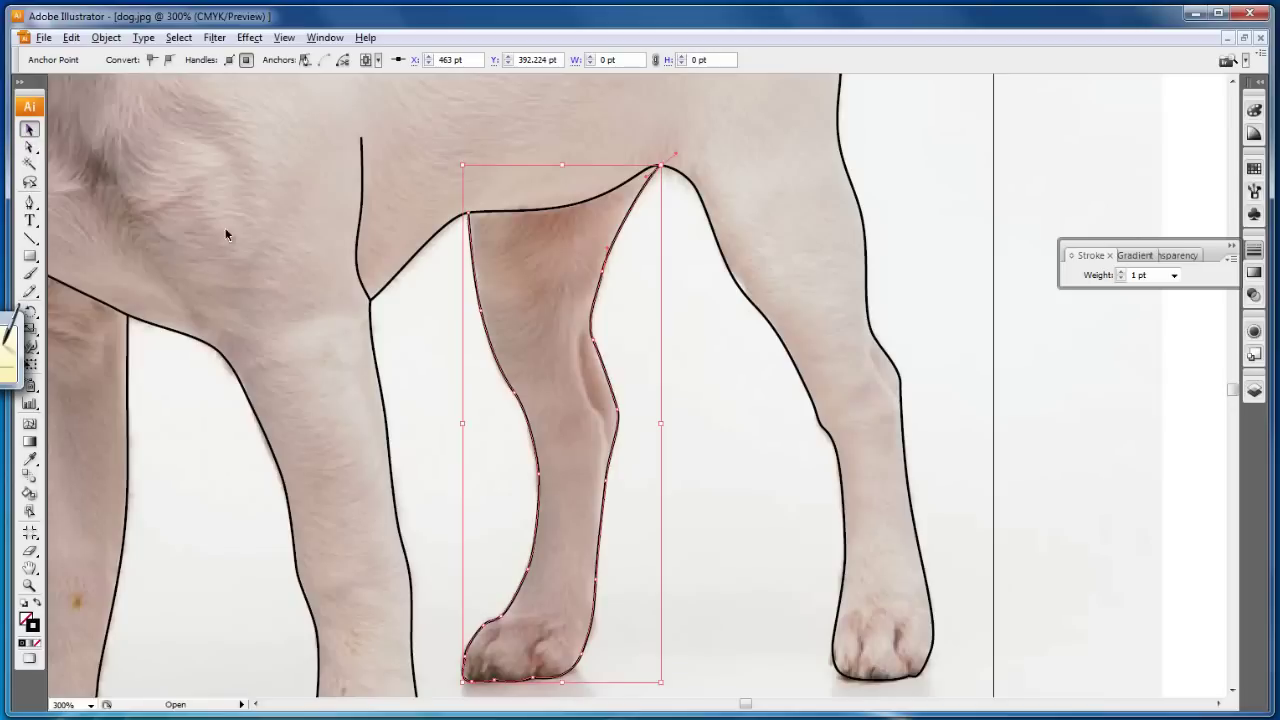
click(690, 280)
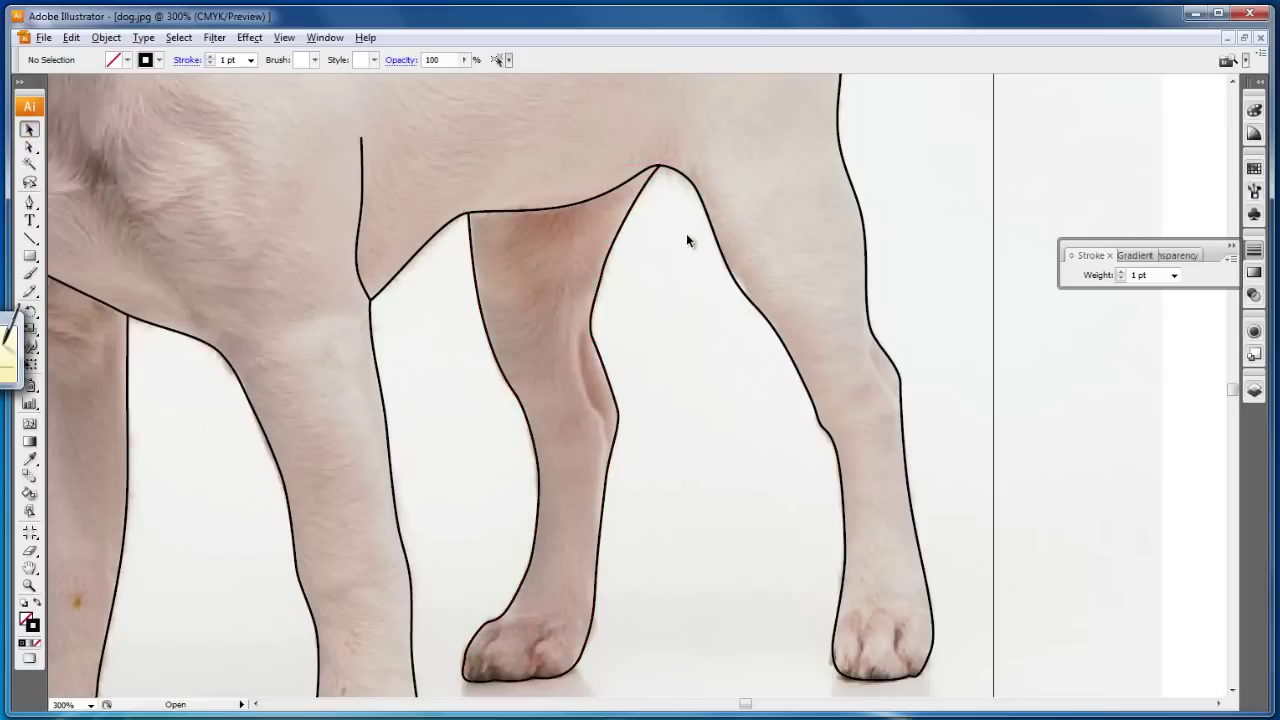
- Trace the curled tail with curved Pen segments joining the back on both sides
drag(736, 162, 686, 363)
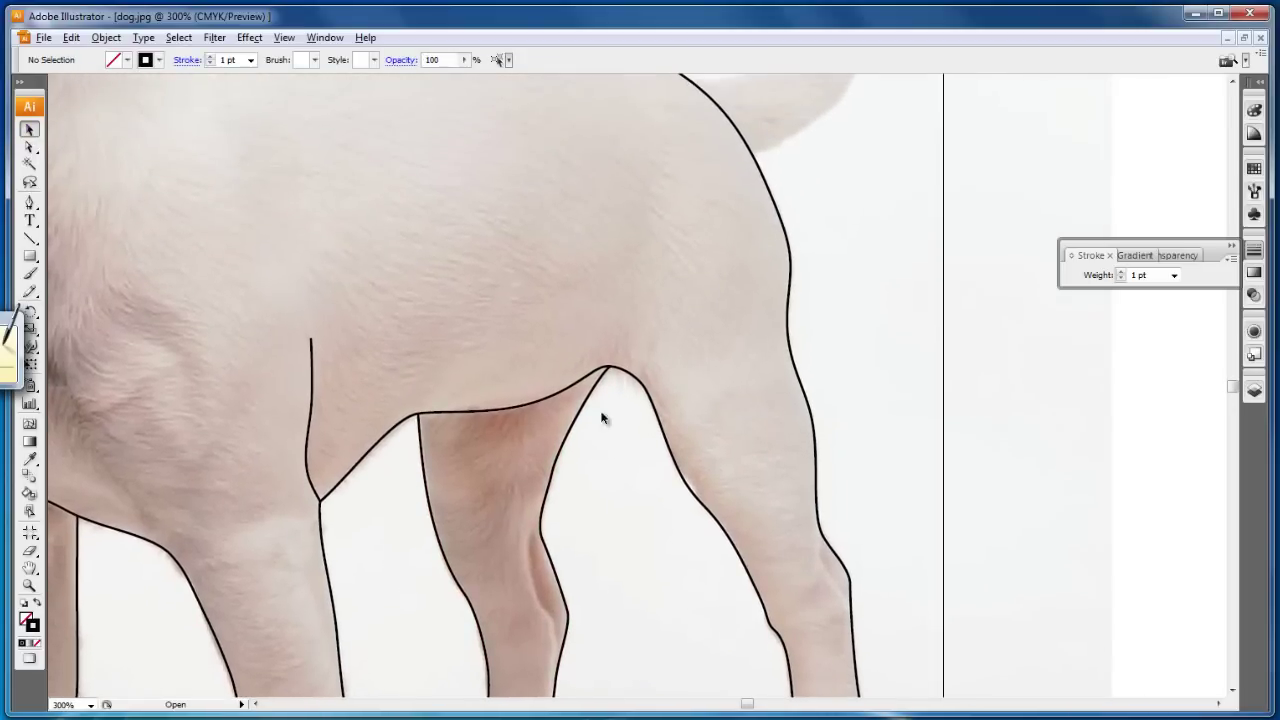
click(29, 567)
drag(638, 212, 490, 467)
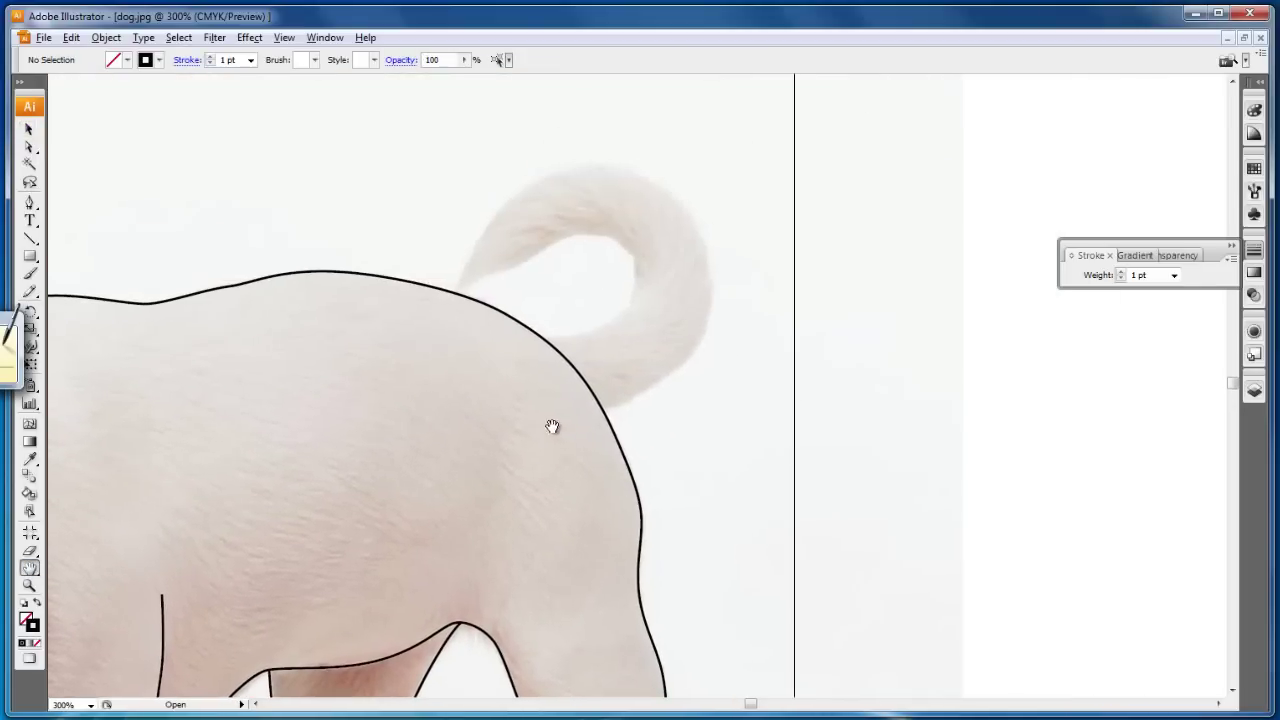
click(29, 202)
drag(541, 339, 621, 314)
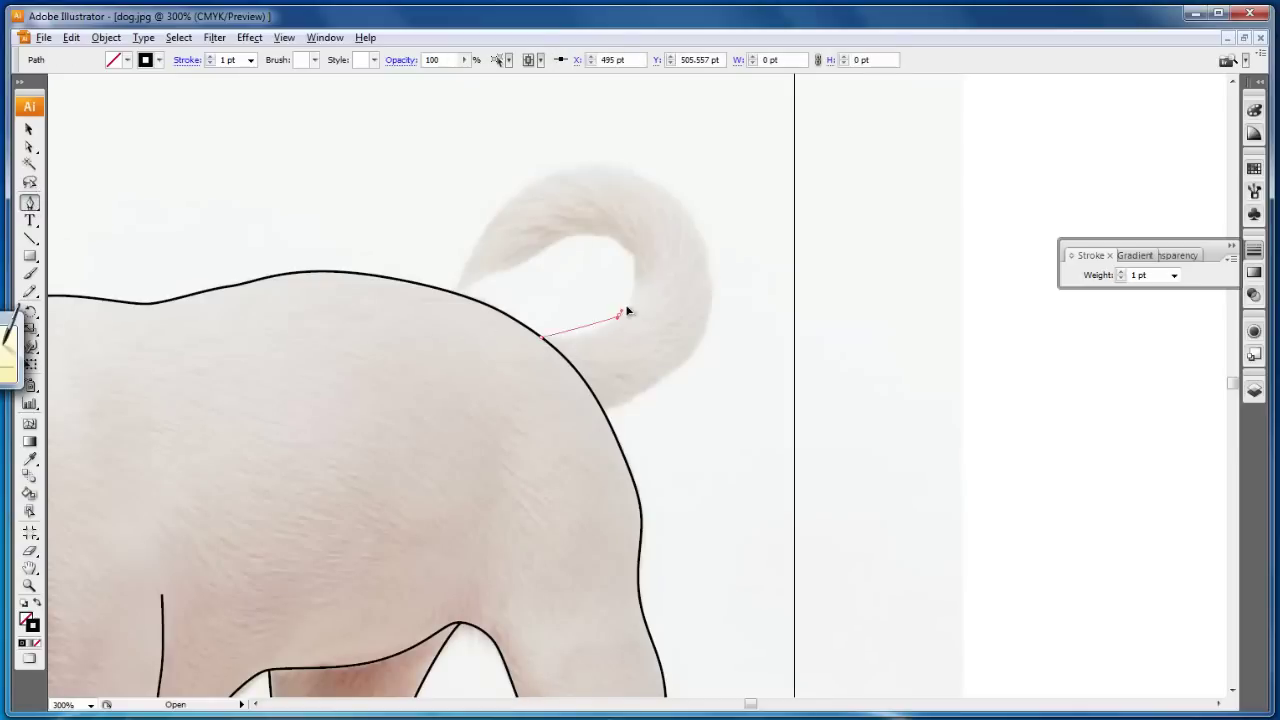
drag(612, 237, 581, 230)
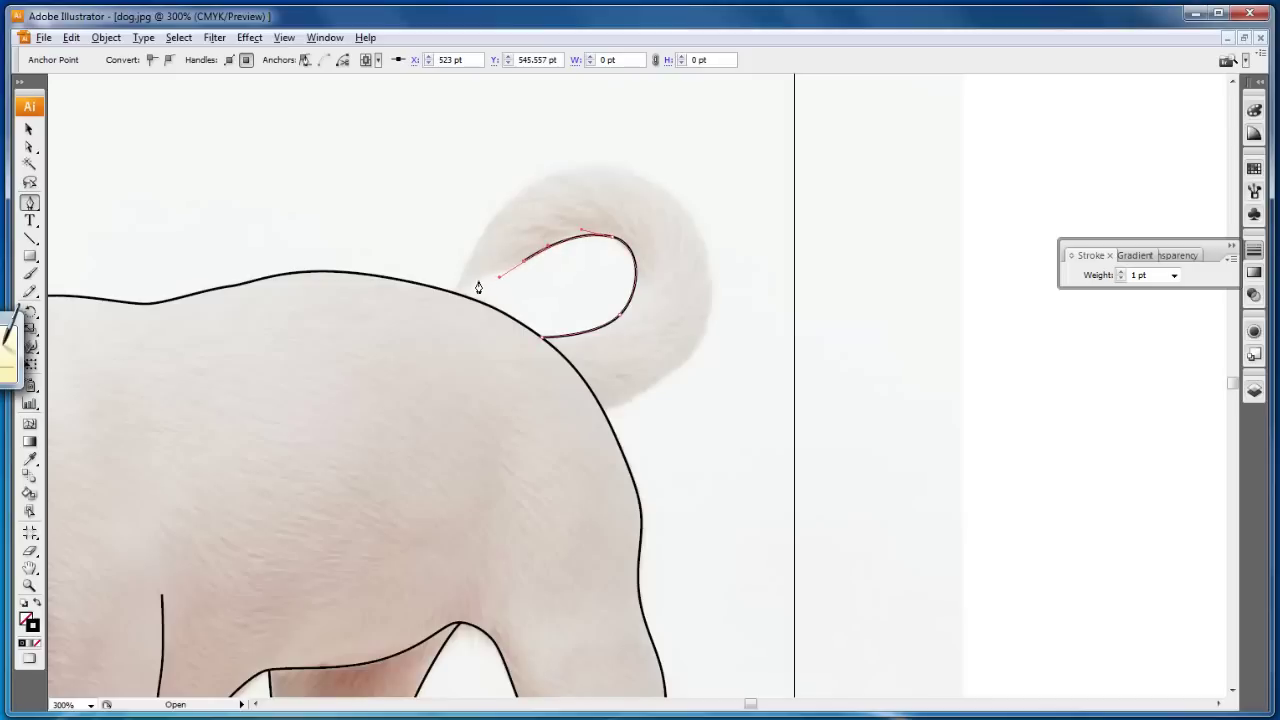
drag(460, 288, 457, 292)
drag(548, 174, 630, 144)
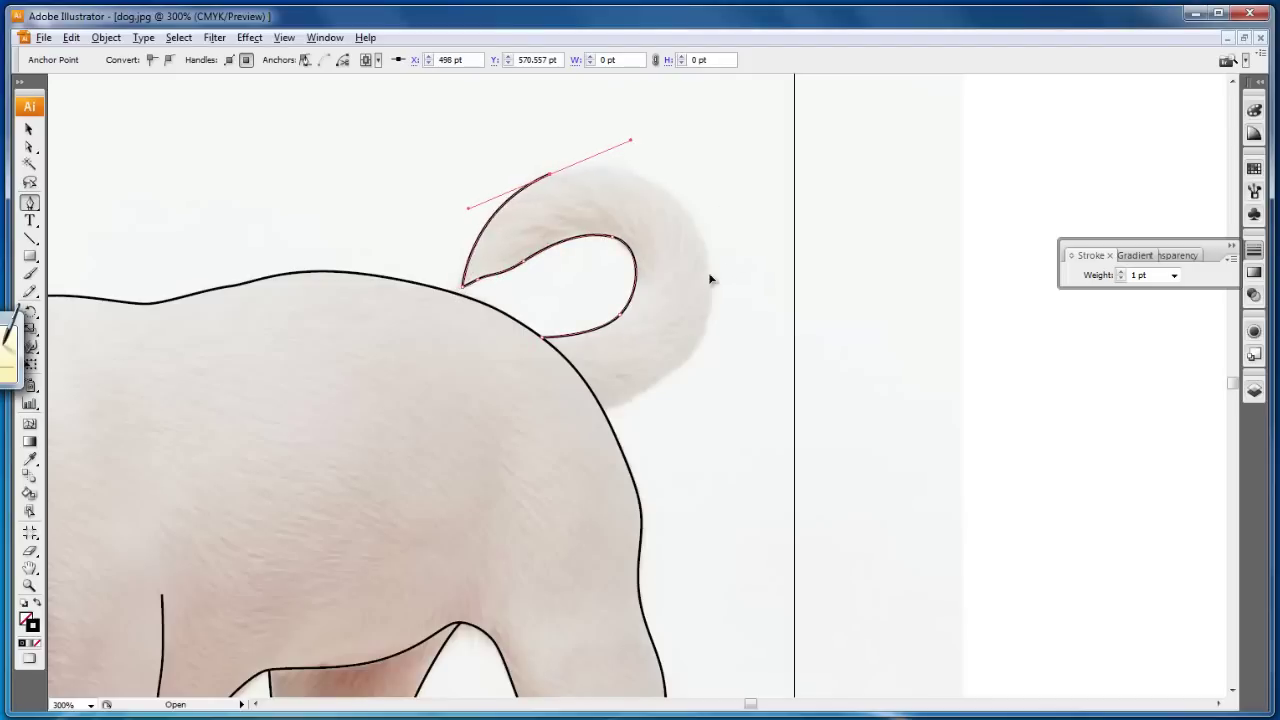
drag(708, 272, 713, 350)
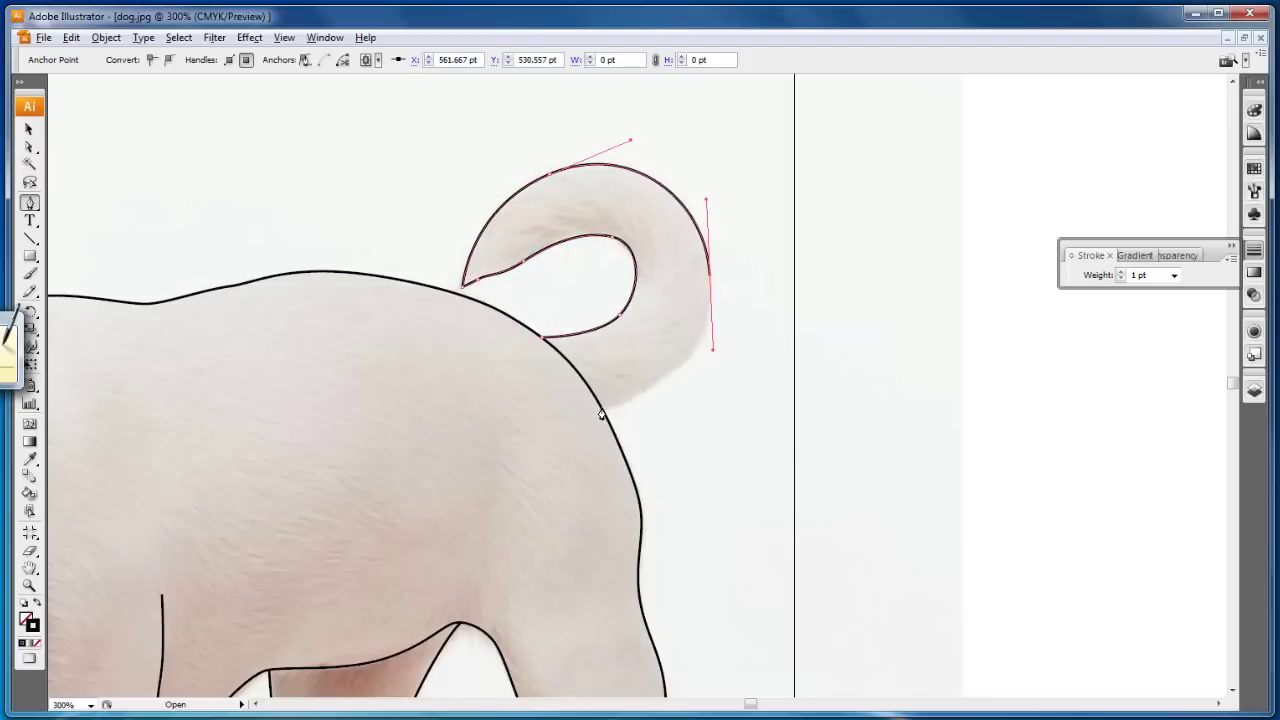
drag(601, 406, 545, 419)
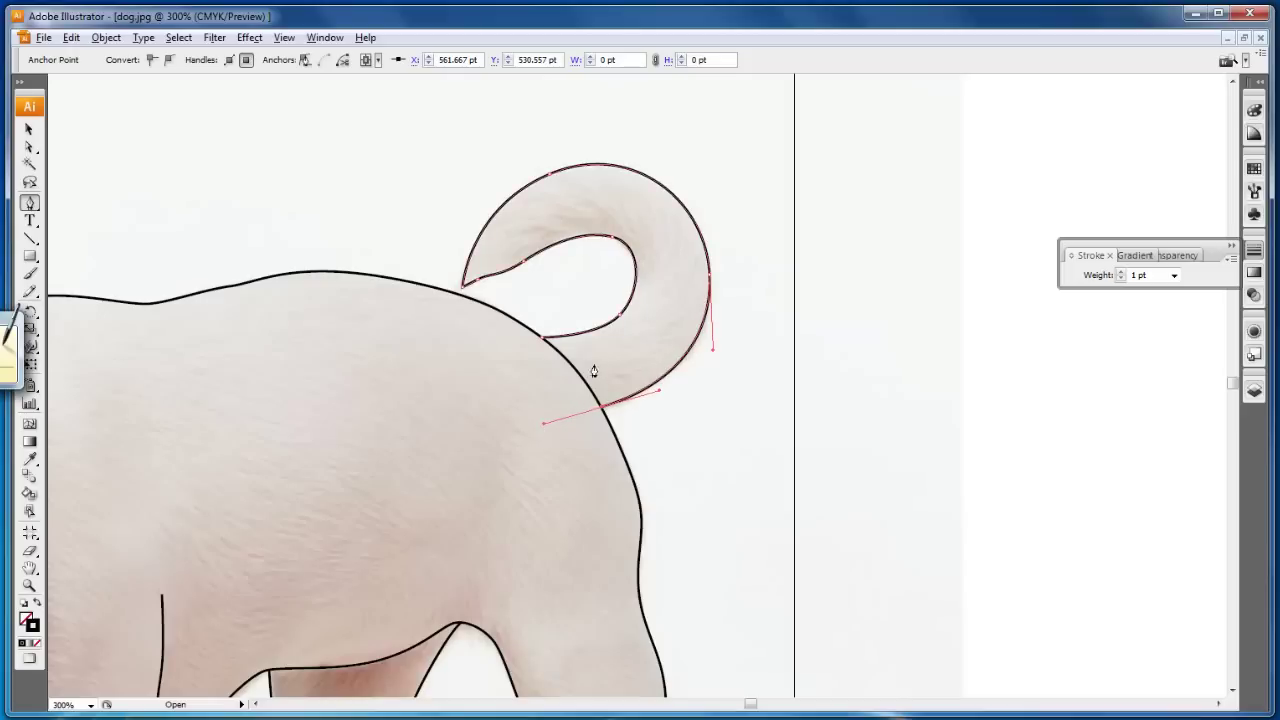
- Smooth the tail's right-side anchor handles with Direct Selection, then deselect
click(29, 129)
click(718, 287)
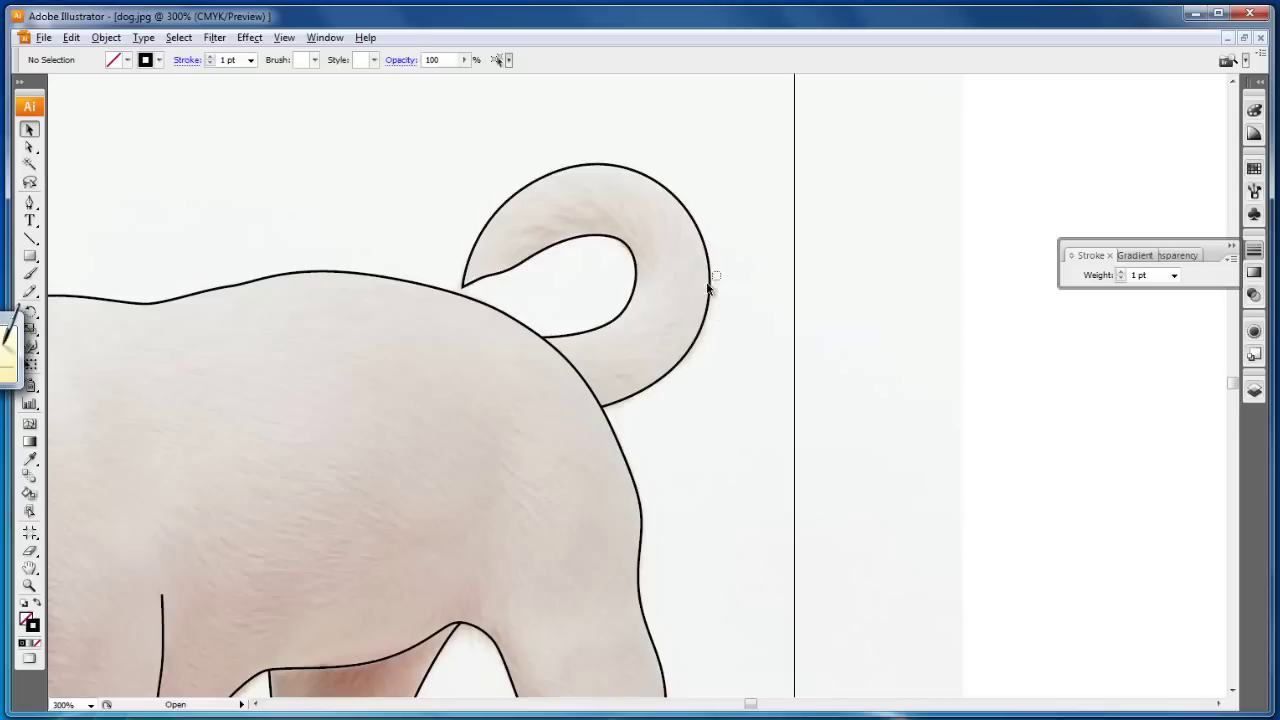
click(708, 288)
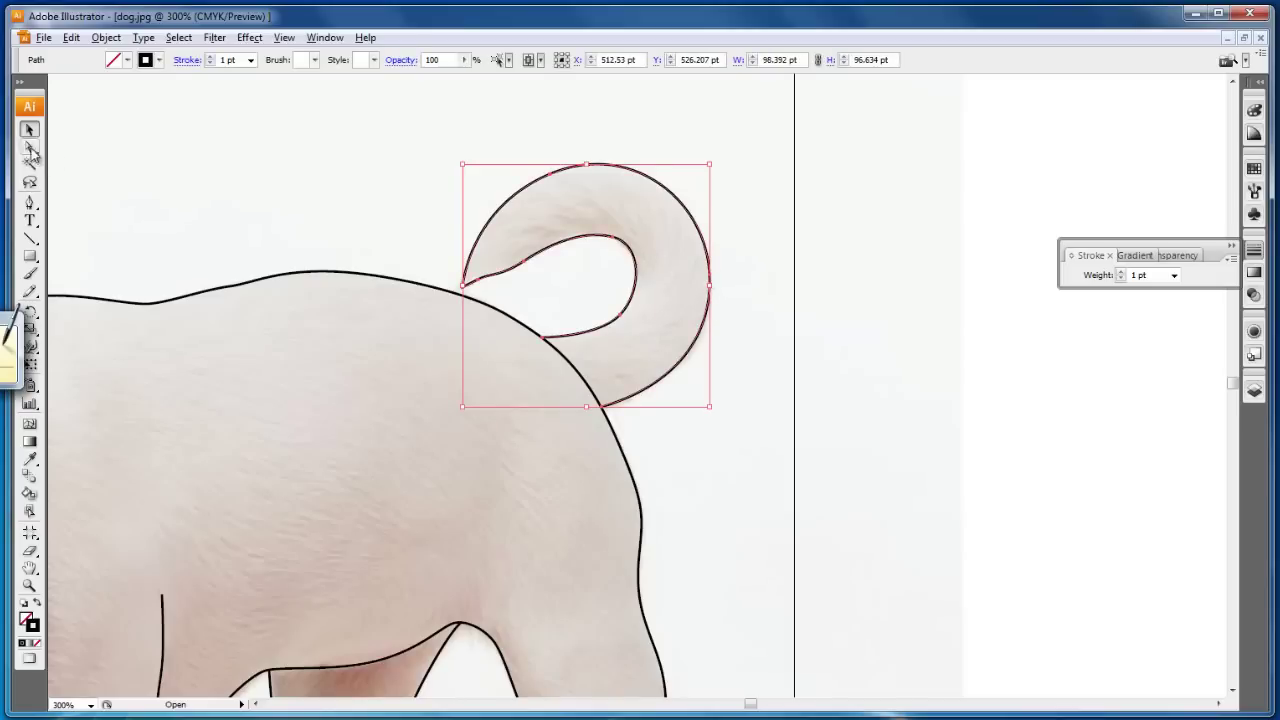
click(30, 148)
click(754, 276)
drag(688, 327, 713, 295)
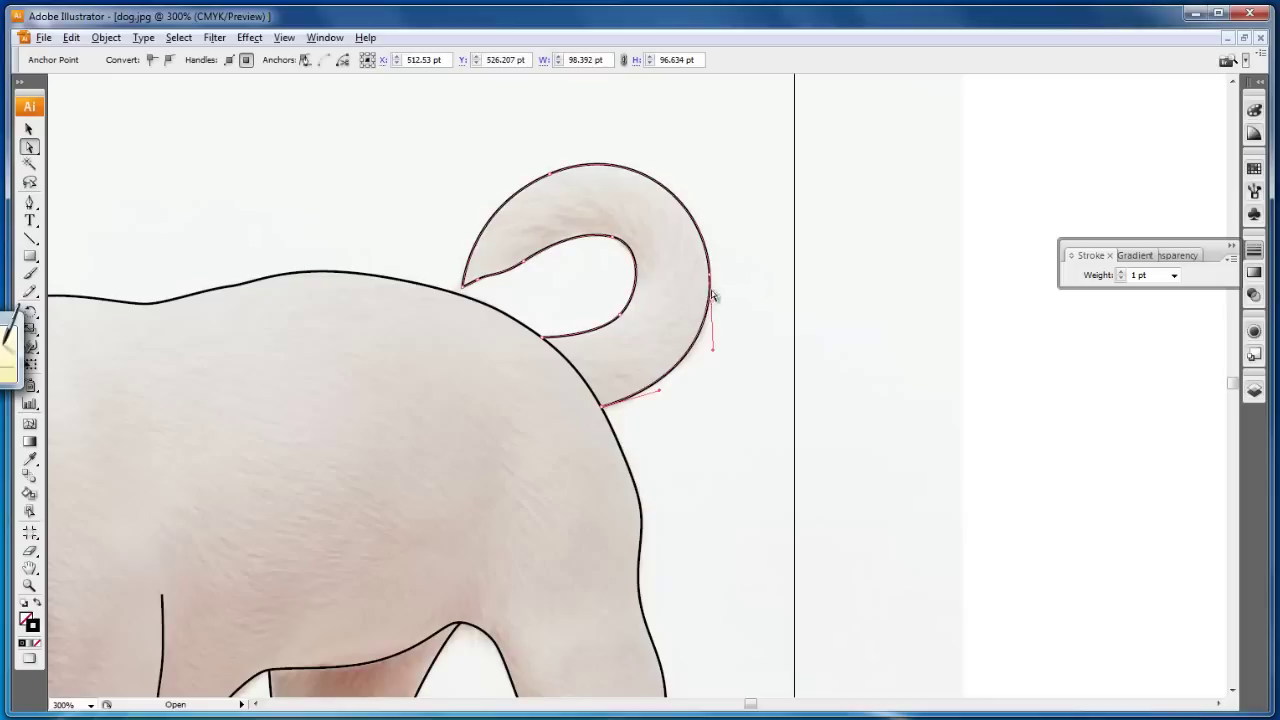
drag(713, 353, 716, 352)
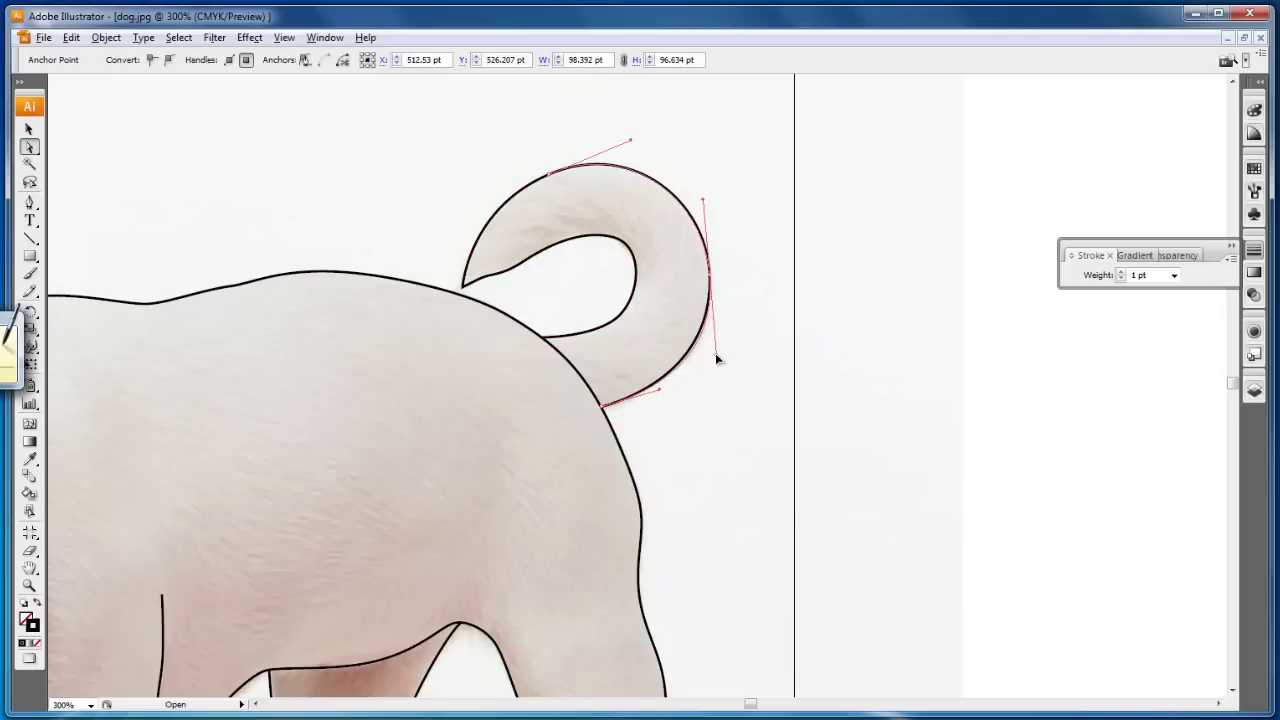
click(743, 288)
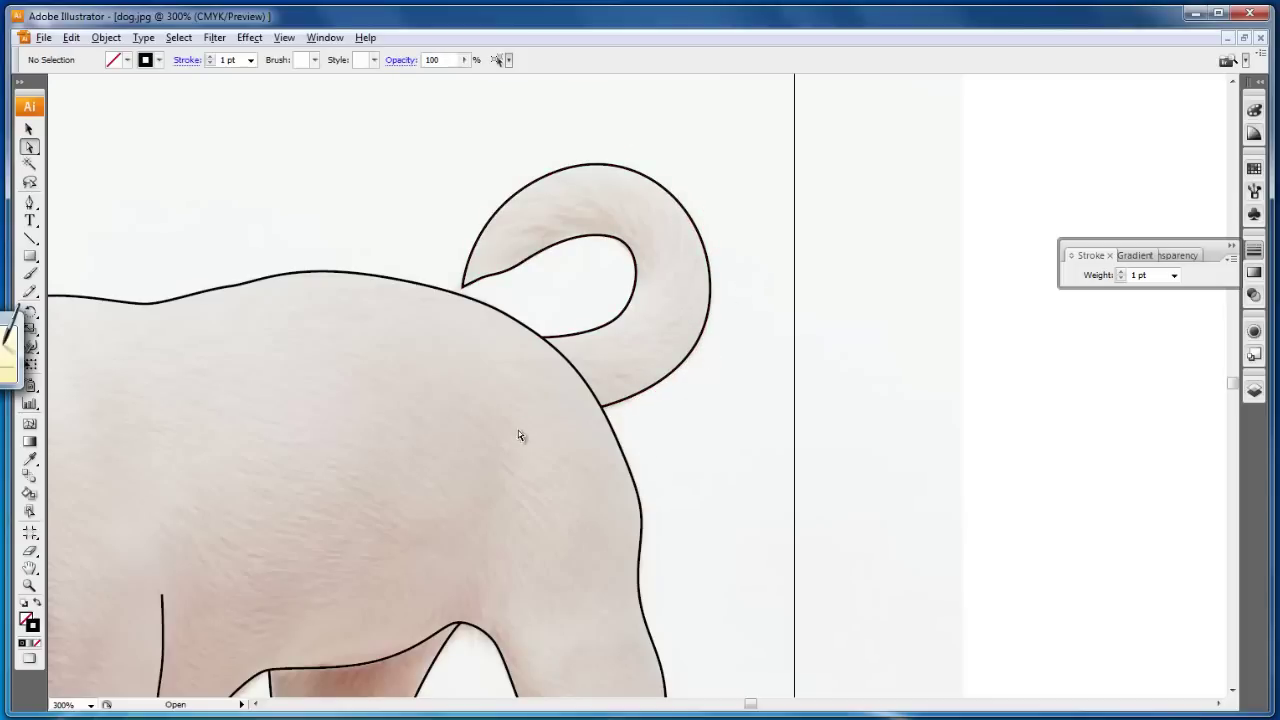
click(29, 568)
- Draw a Pen curve along the ear flap's lower fold to the head outline, then deselect
drag(561, 311, 842, 40)
drag(529, 466, 606, 336)
drag(423, 346, 646, 418)
drag(471, 300, 521, 441)
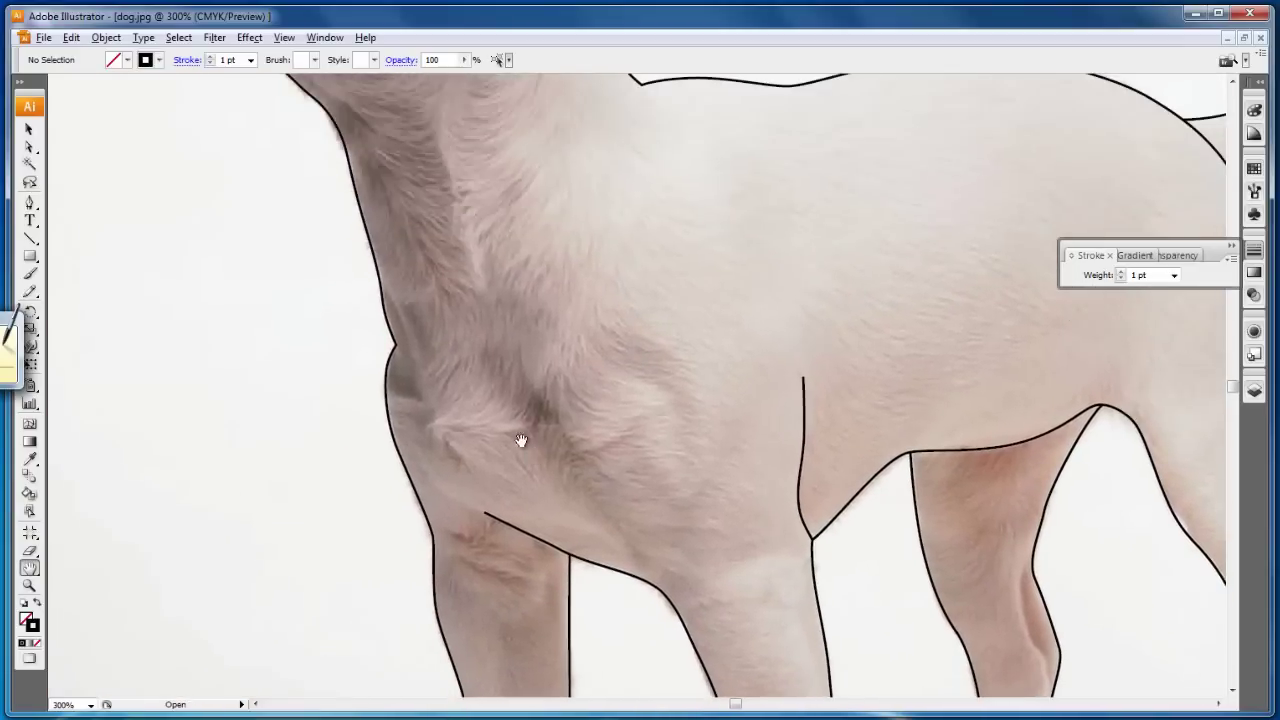
drag(485, 230, 514, 457)
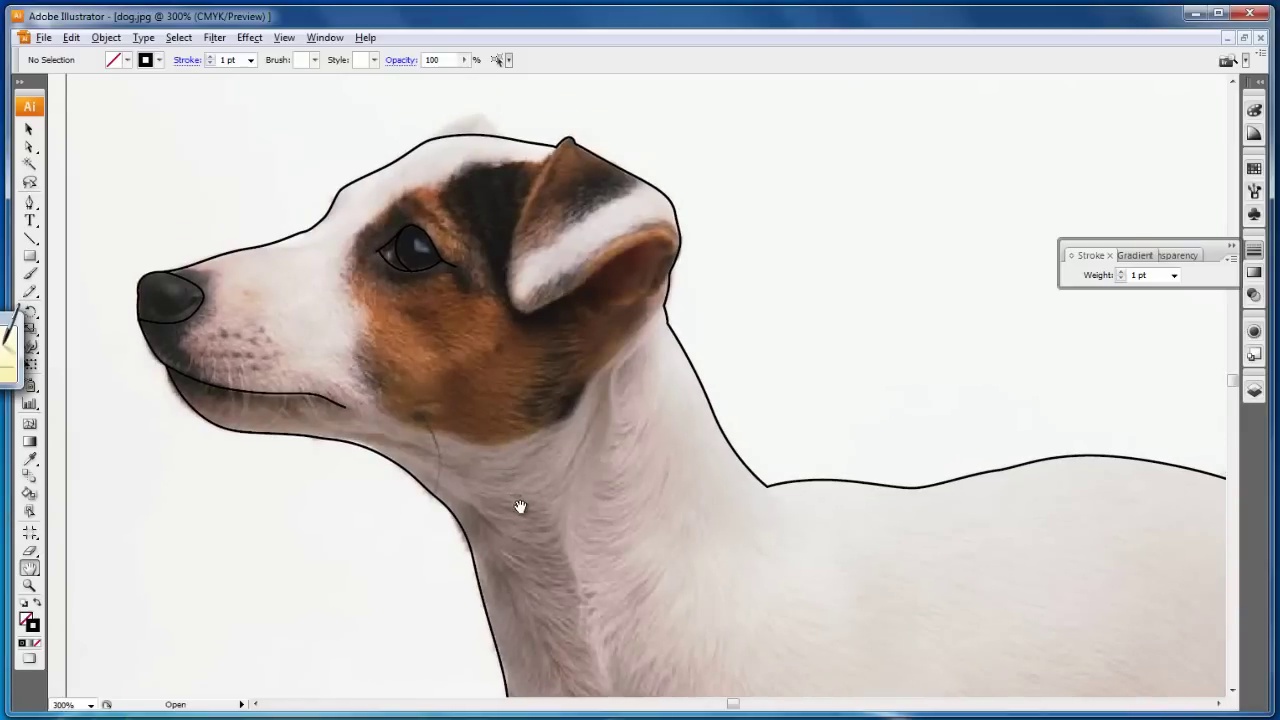
click(30, 203)
click(557, 147)
mouse_move(511, 241)
mouse_down()
mouse_move(506, 276)
mouse_move(542, 320)
mouse_move(597, 273)
mouse_up()
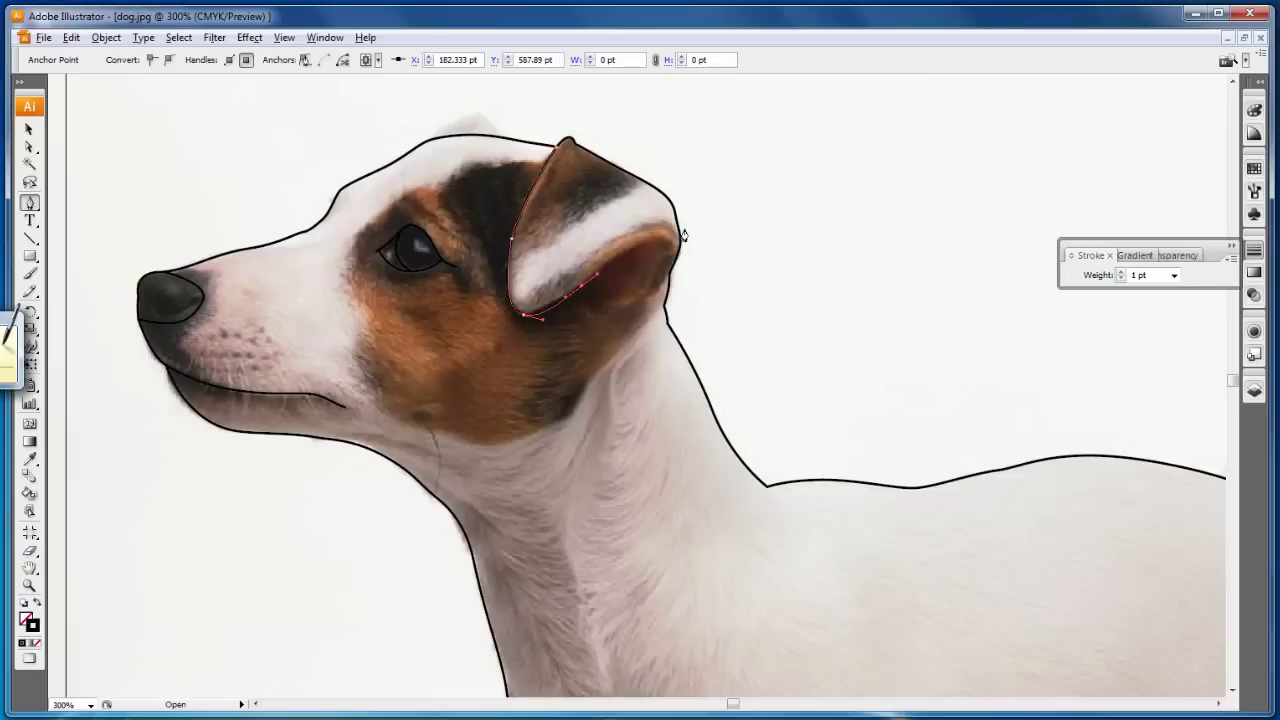
drag(675, 260, 679, 303)
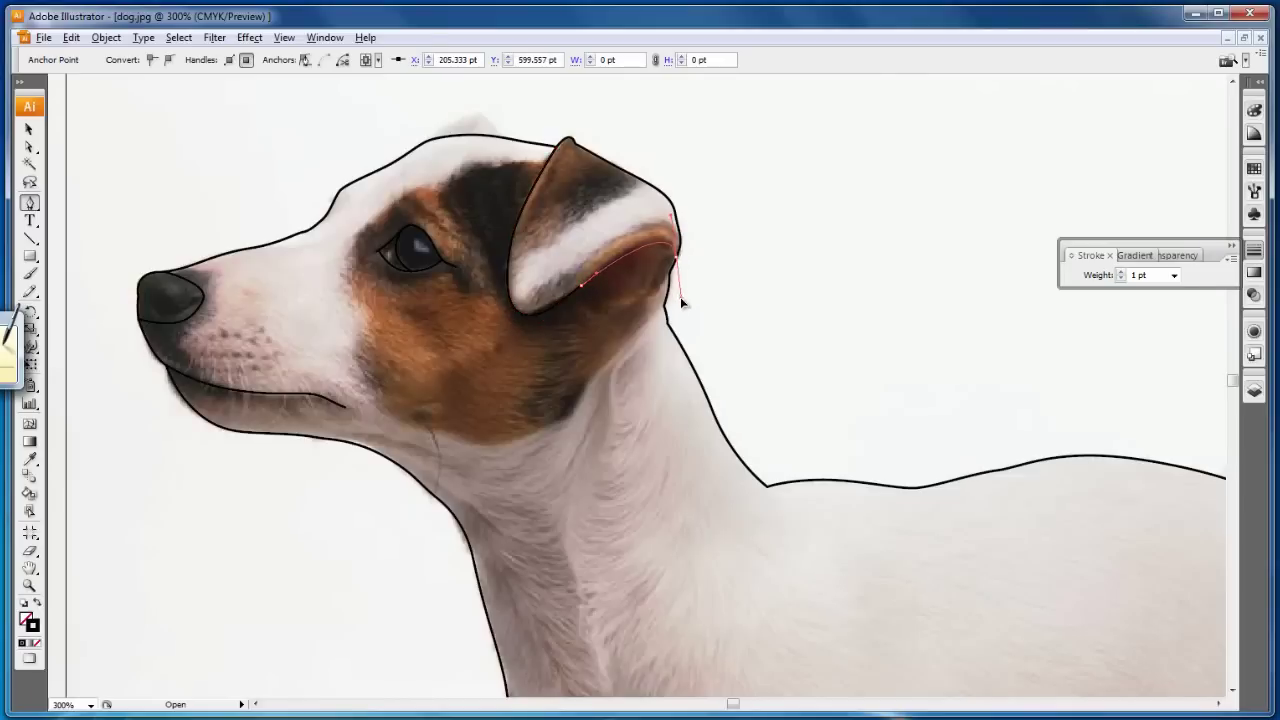
click(29, 129)
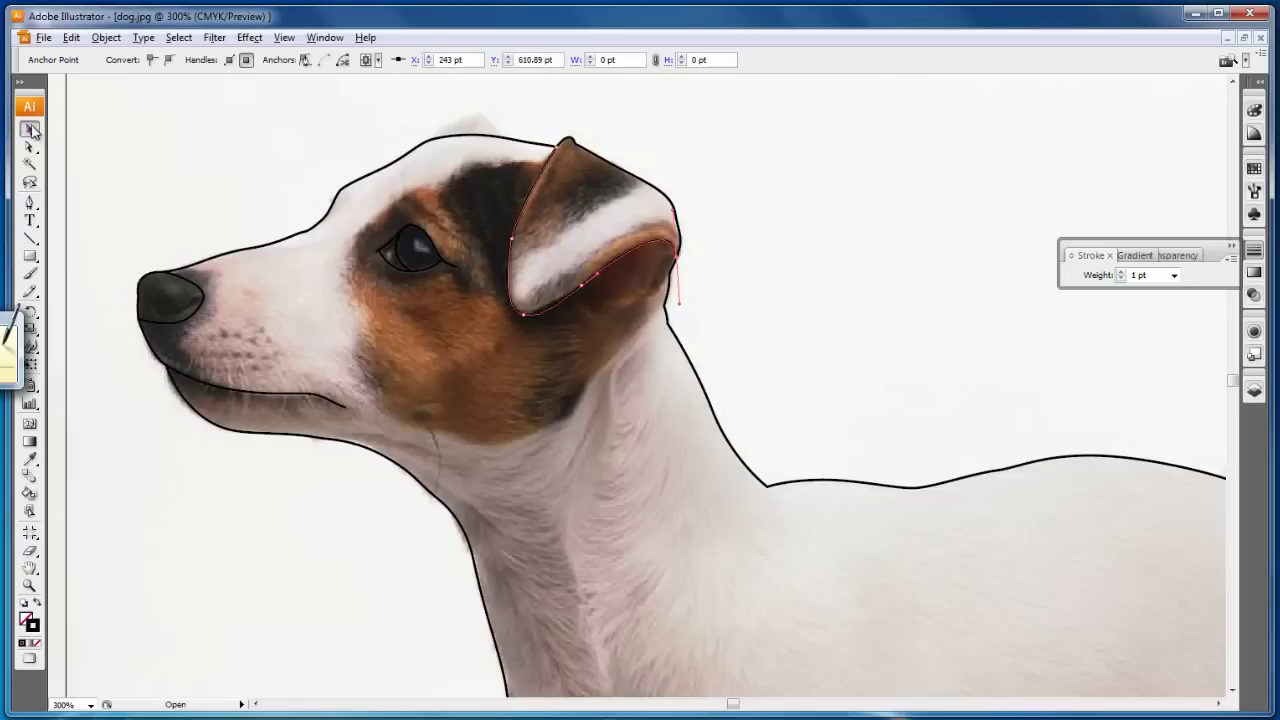
click(243, 191)
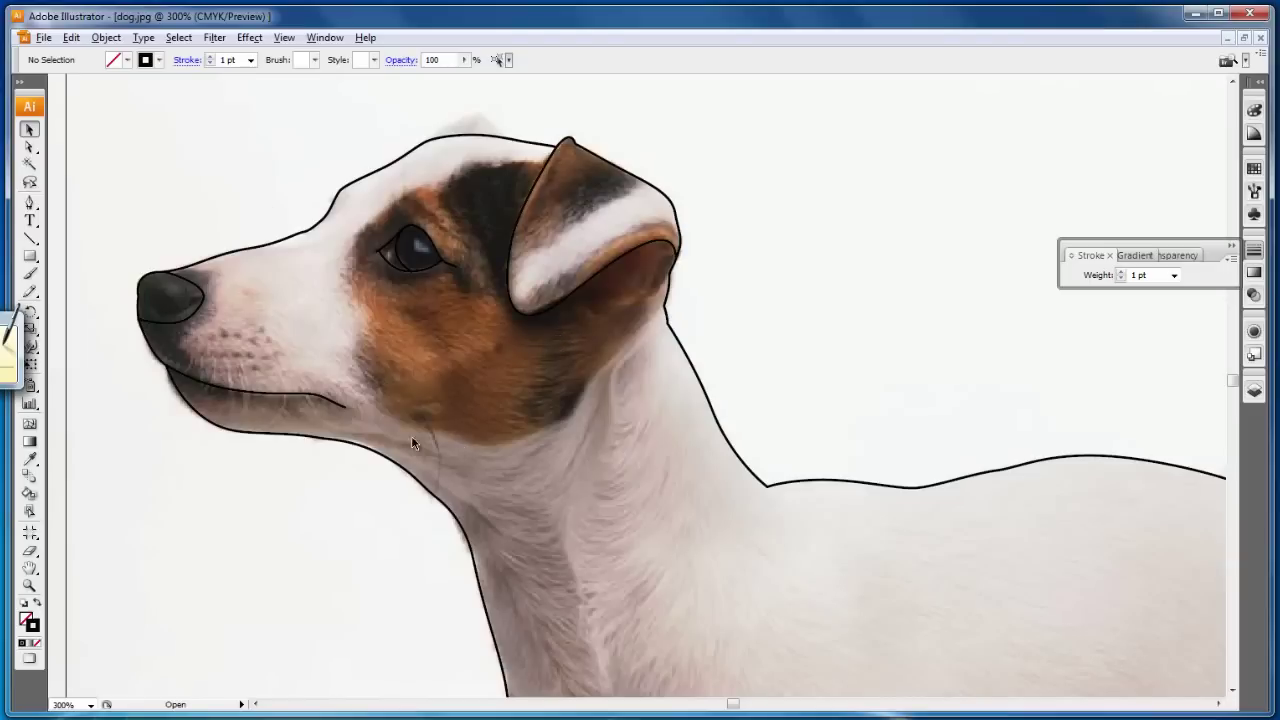
click(29, 567)
- Draw a first fur line from the shoulder edge across the chest
drag(507, 572, 487, 435)
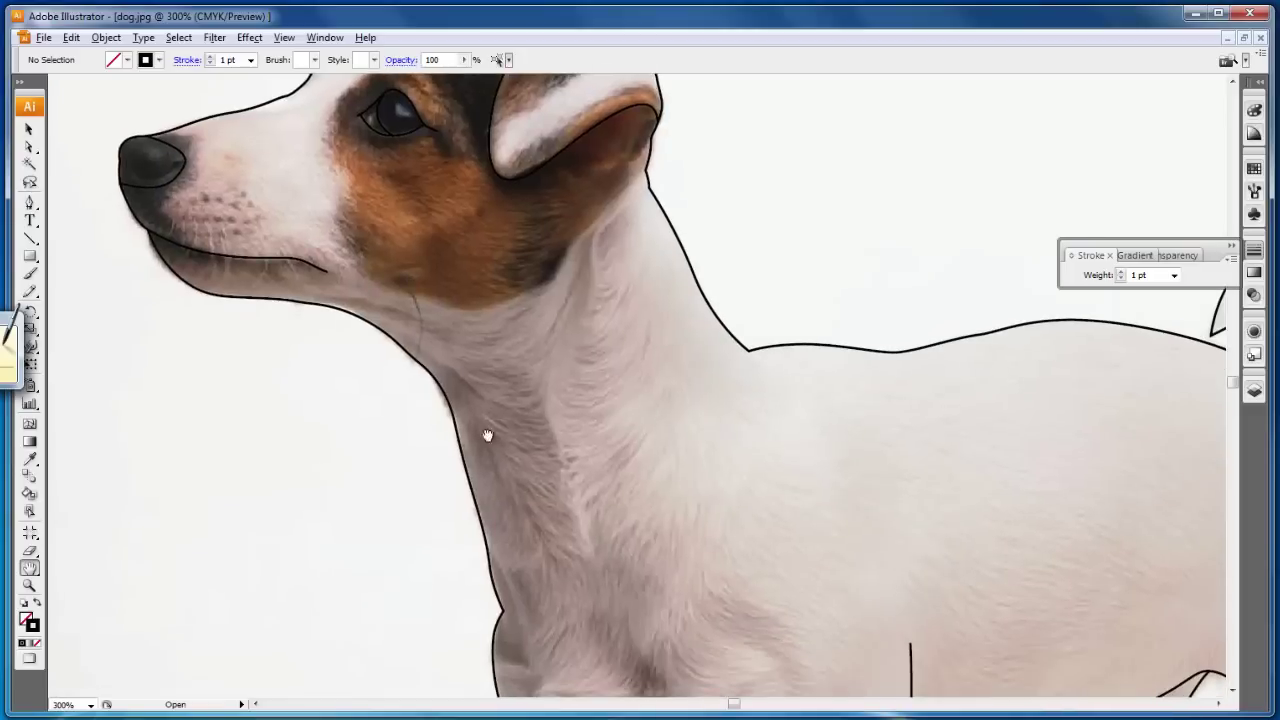
mouse_move(560, 690)
mouse_down()
mouse_move(457, 443)
mouse_move(451, 363)
mouse_up()
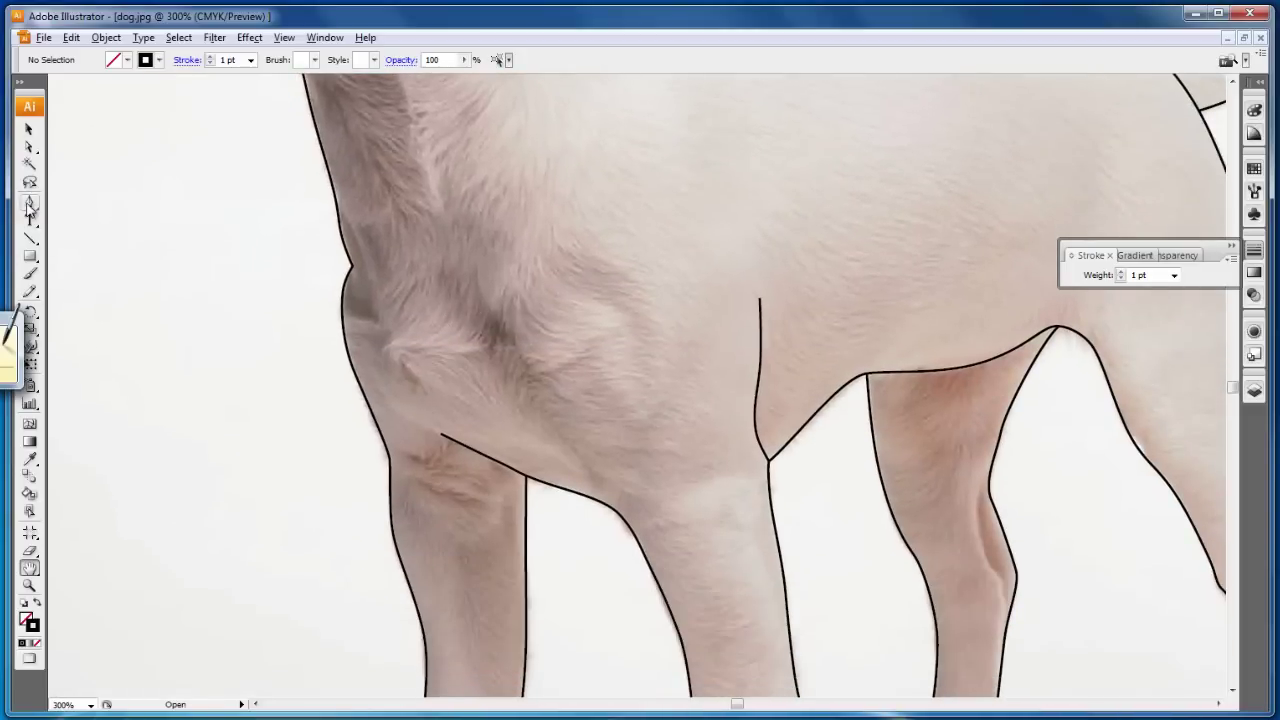
click(30, 204)
click(351, 270)
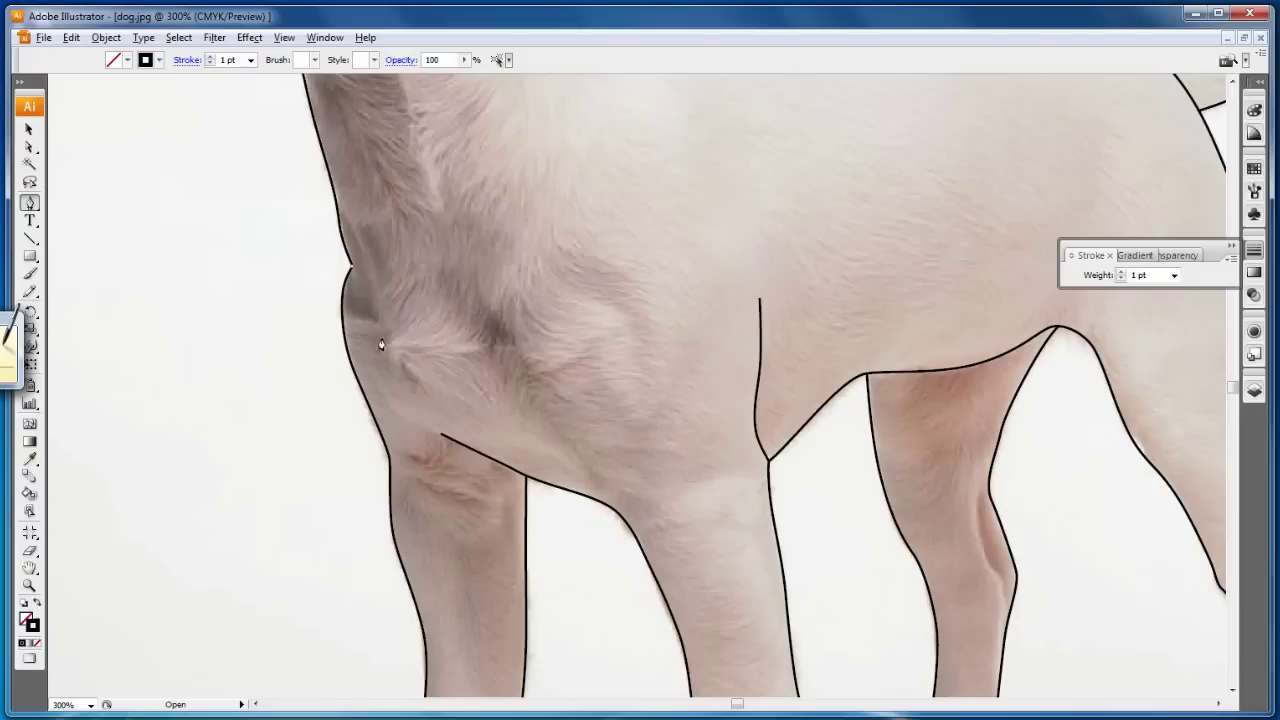
click(416, 379)
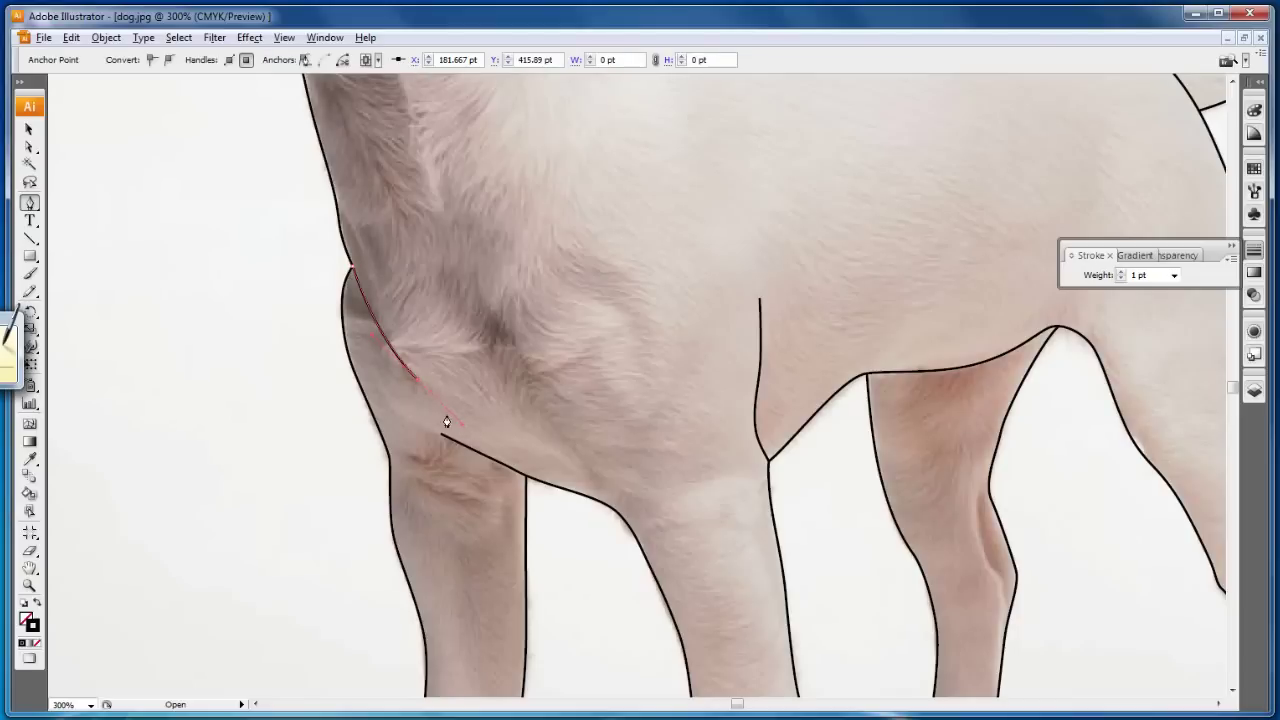
click(30, 129)
click(156, 378)
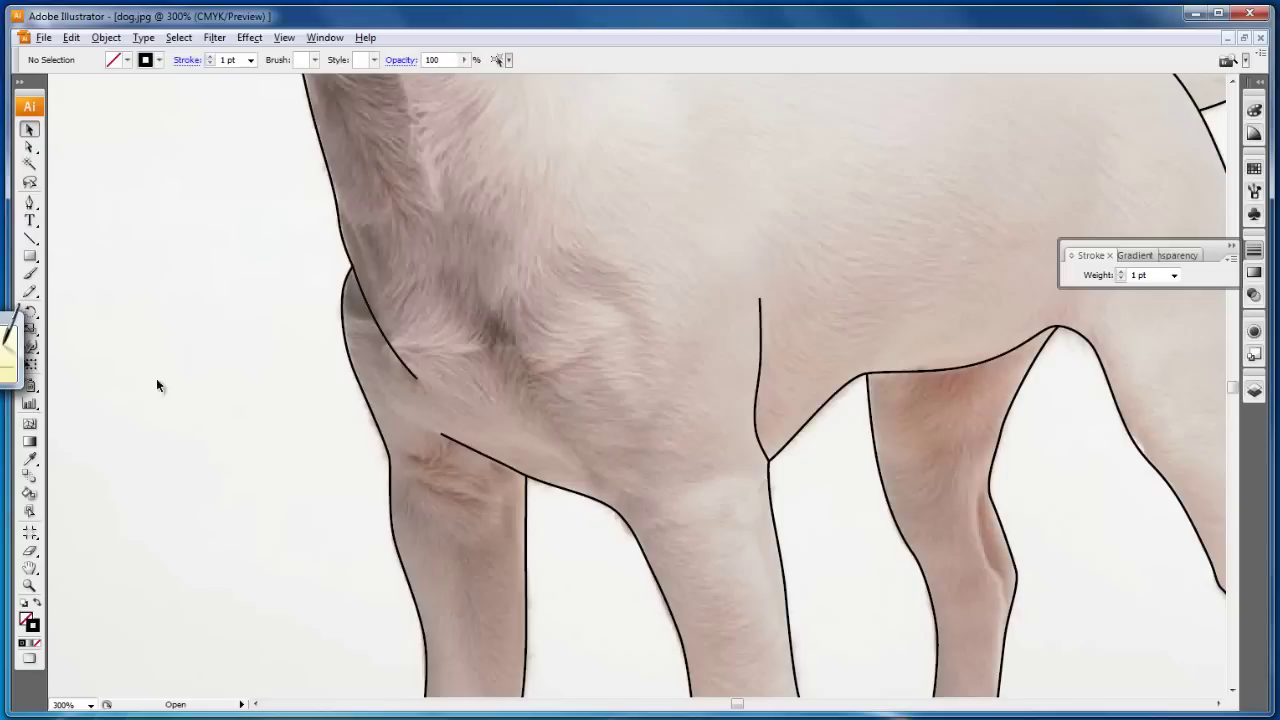
- Draw a second curved chest line from the upper chest down toward the leg
click(30, 204)
click(437, 214)
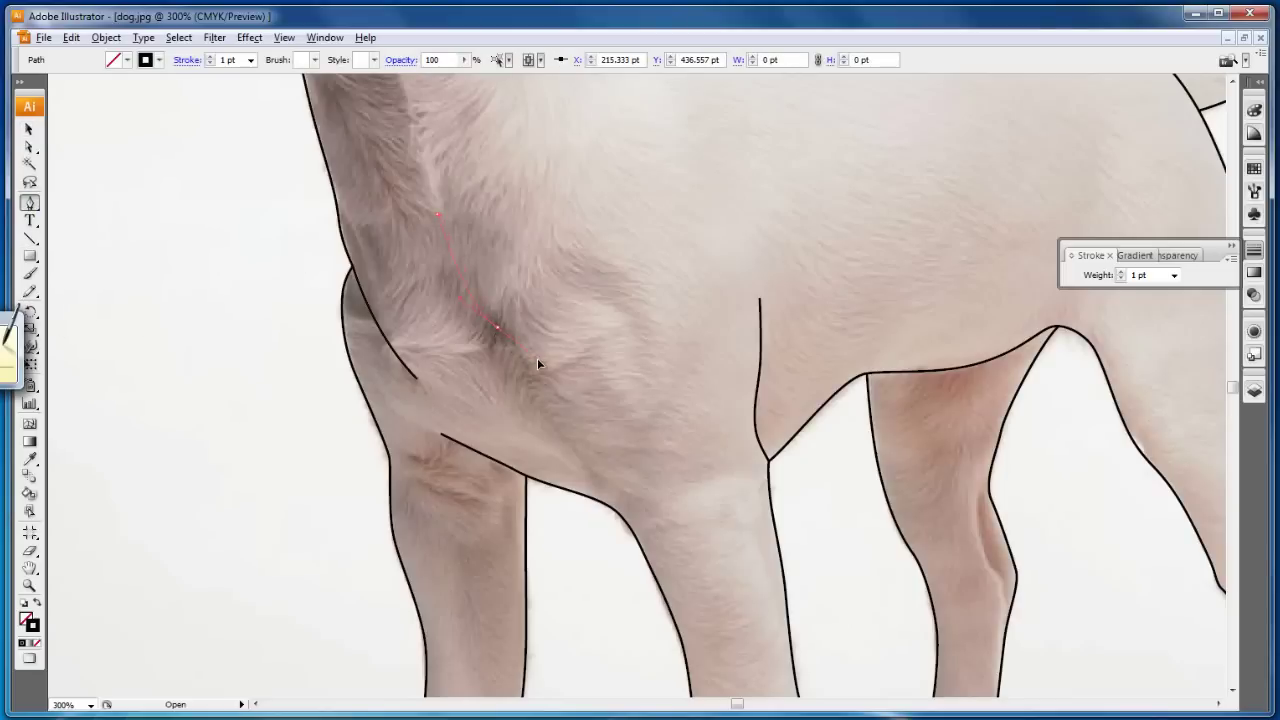
drag(549, 408, 561, 423)
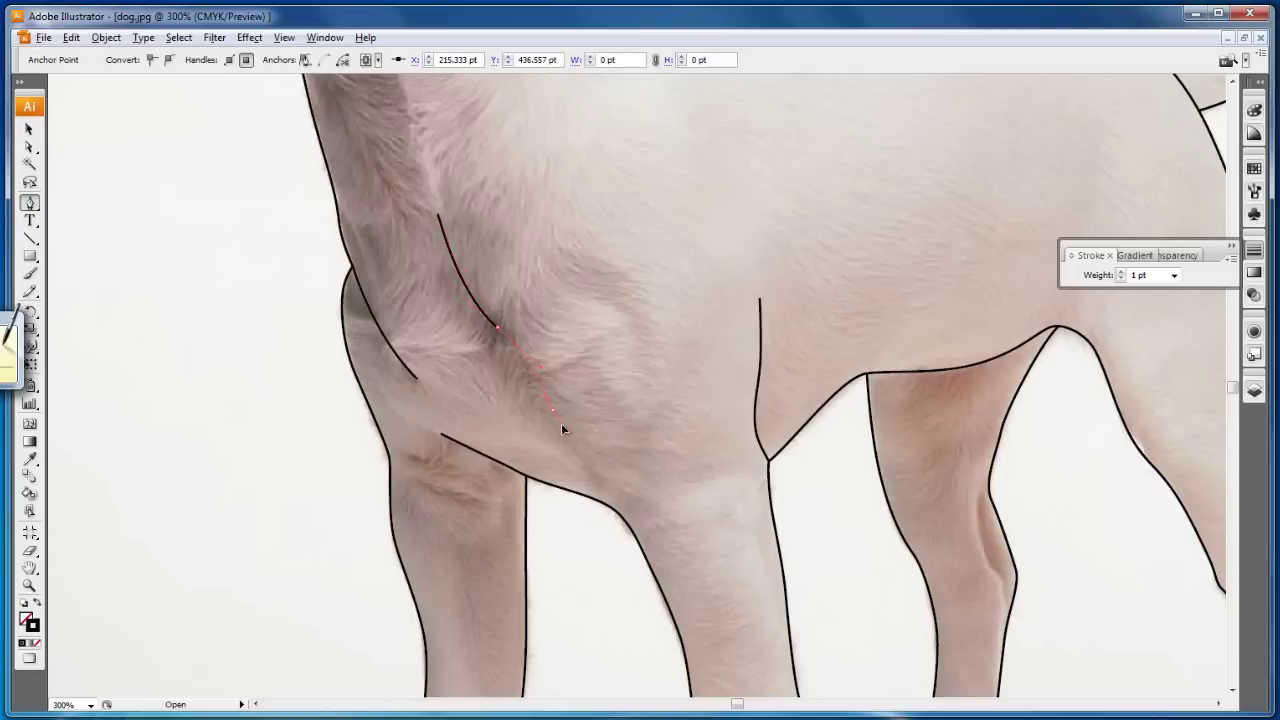
click(29, 129)
click(270, 293)
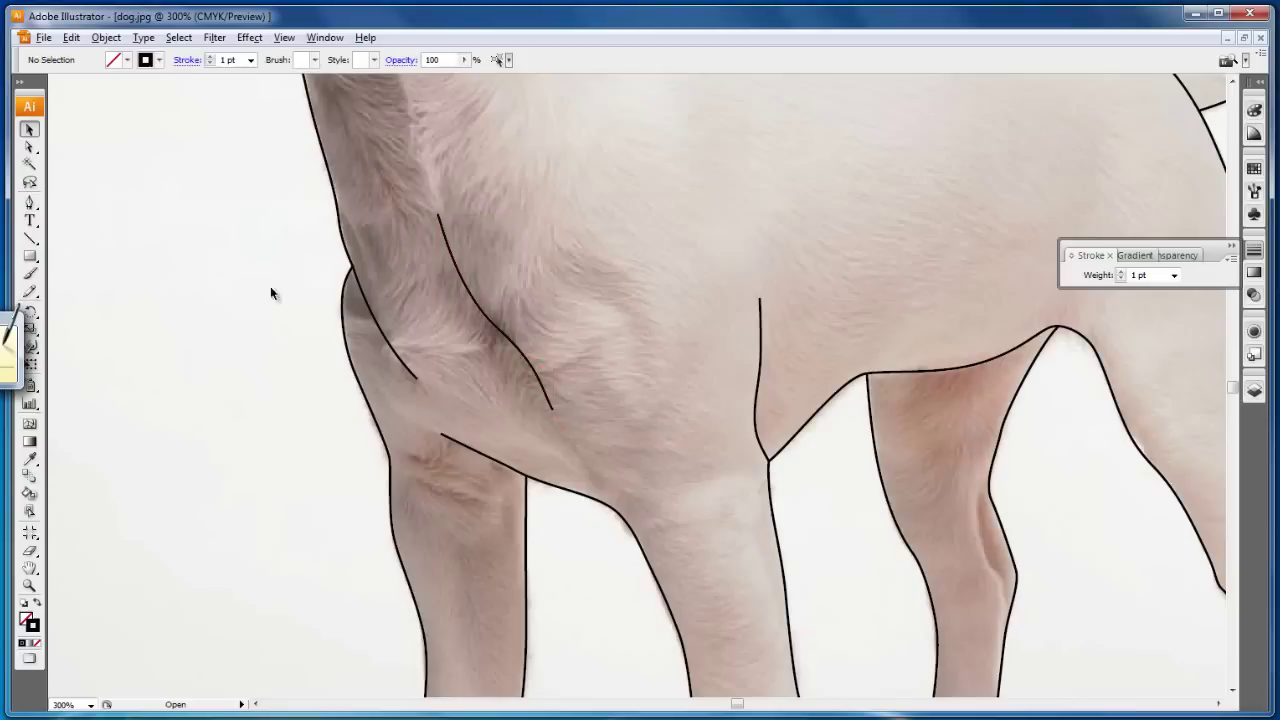
click(29, 585)
- Zoom out to 100%, then zoom in on the dog's four paws
alt+click(585, 310)
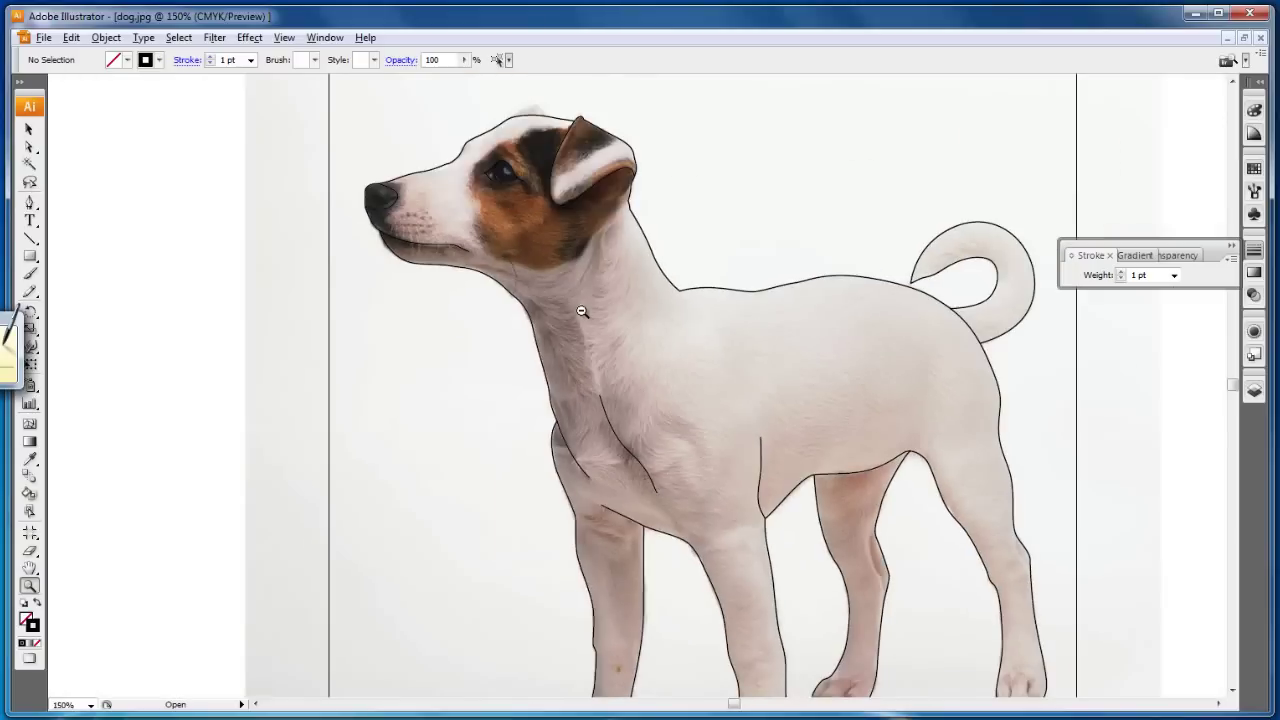
alt+click(700, 496)
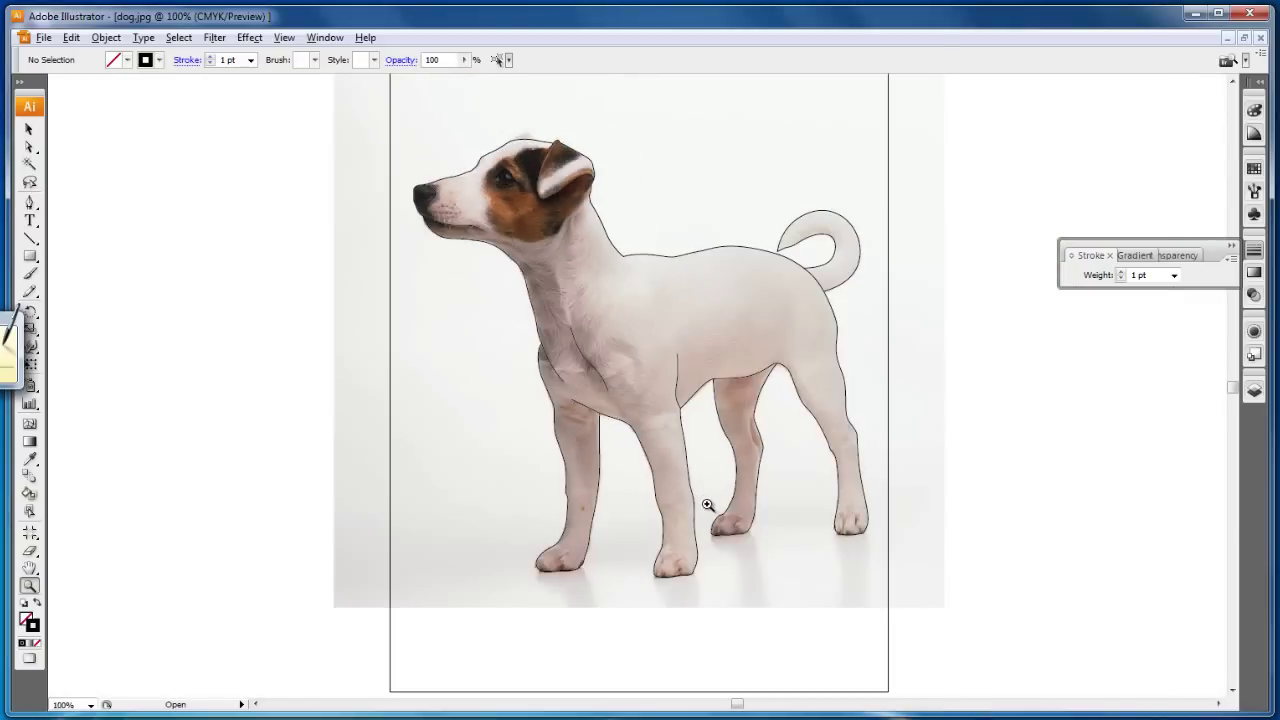
drag(455, 401, 906, 627)
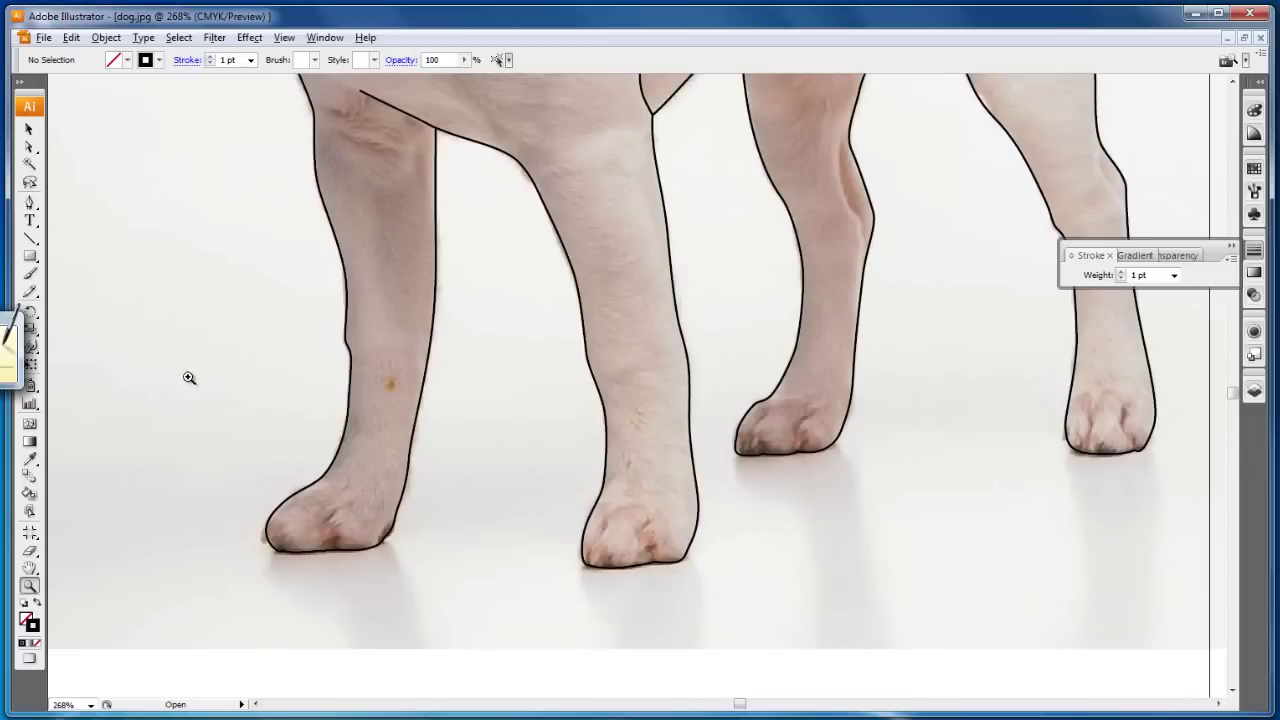
- Draw two curved toe lines on the first front paw
click(31, 202)
click(281, 550)
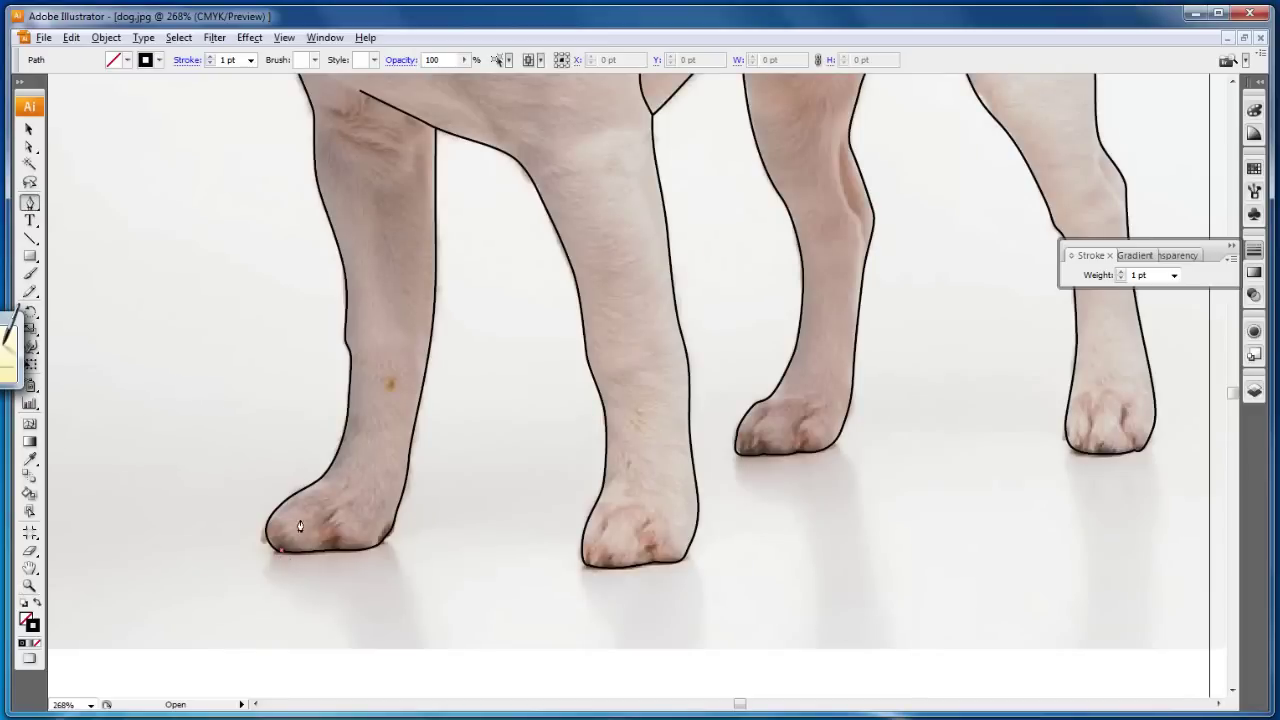
drag(344, 494, 348, 491)
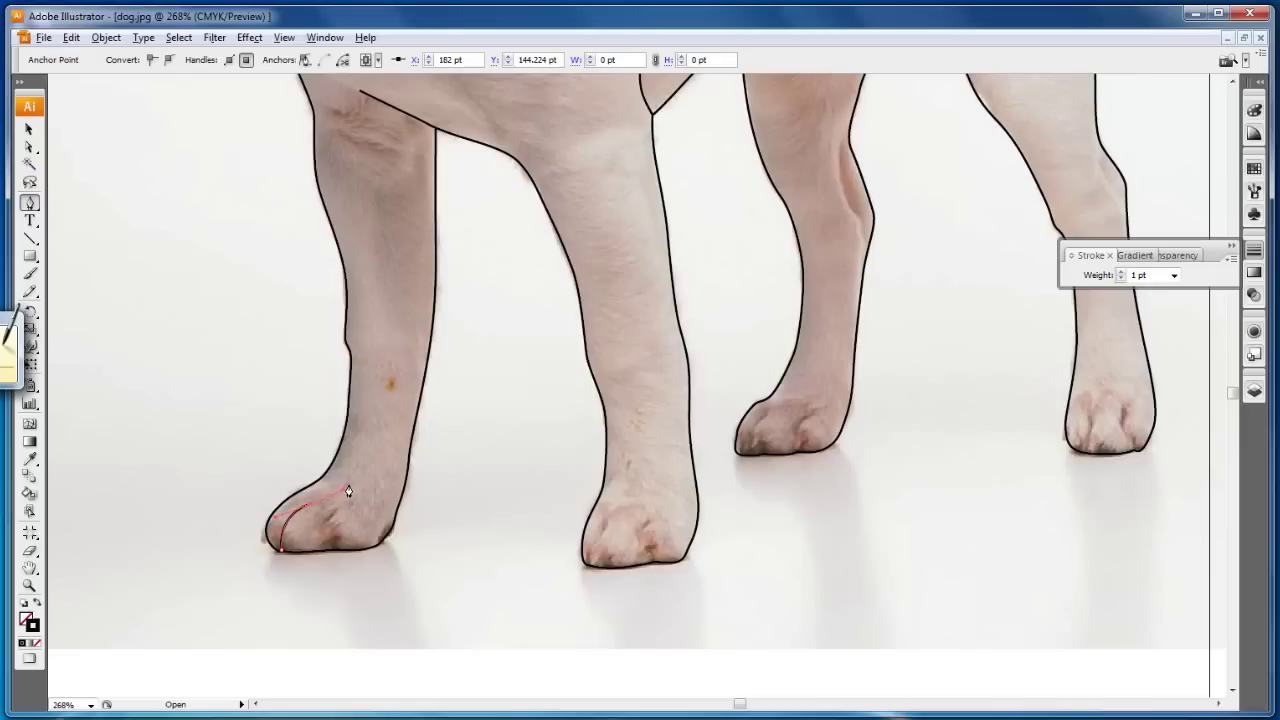
ctrl+click(358, 496)
click(334, 549)
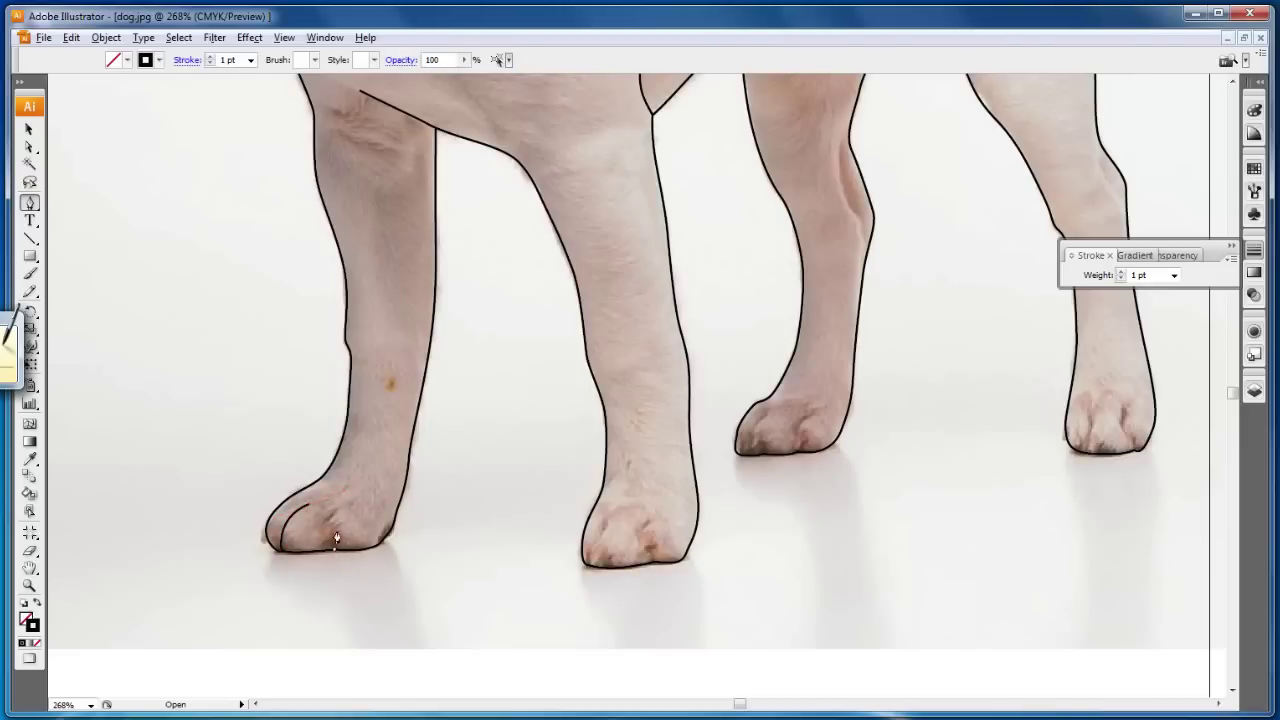
drag(341, 501, 370, 484)
ctrl+click(427, 498)
- Add two toe curves to the second paw
drag(607, 568, 620, 515)
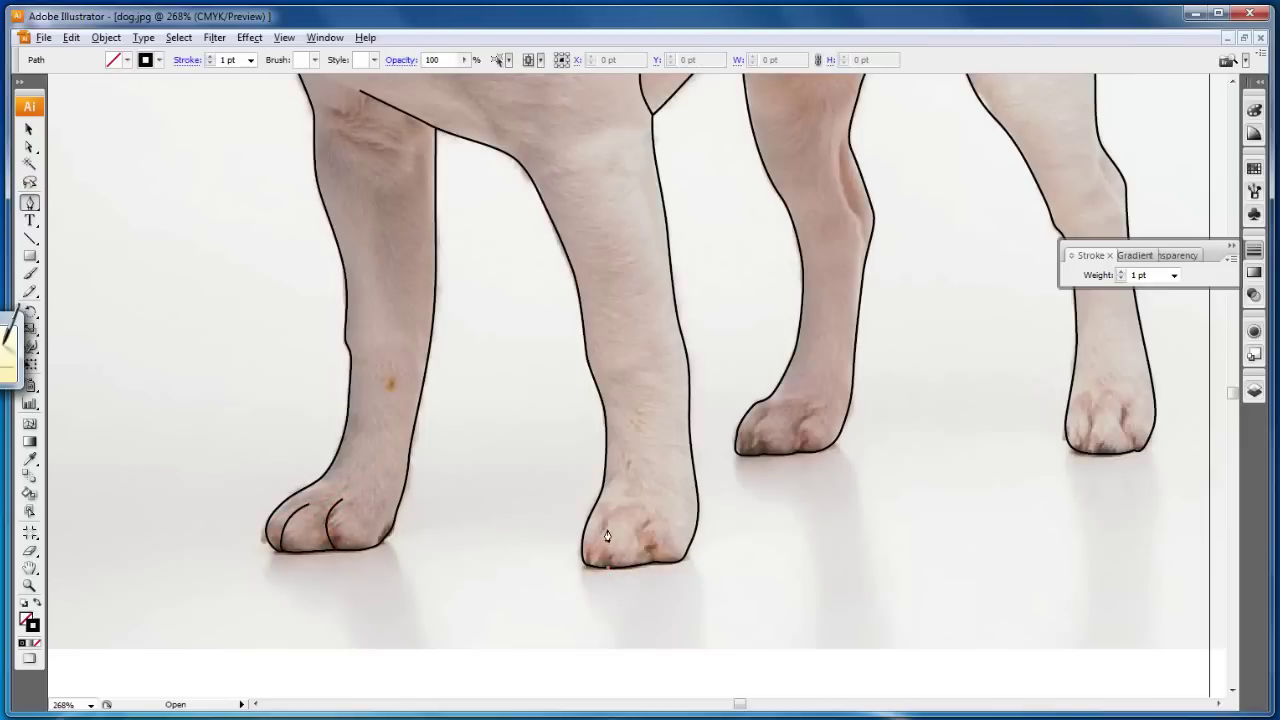
click(607, 527)
ctrl+click(661, 540)
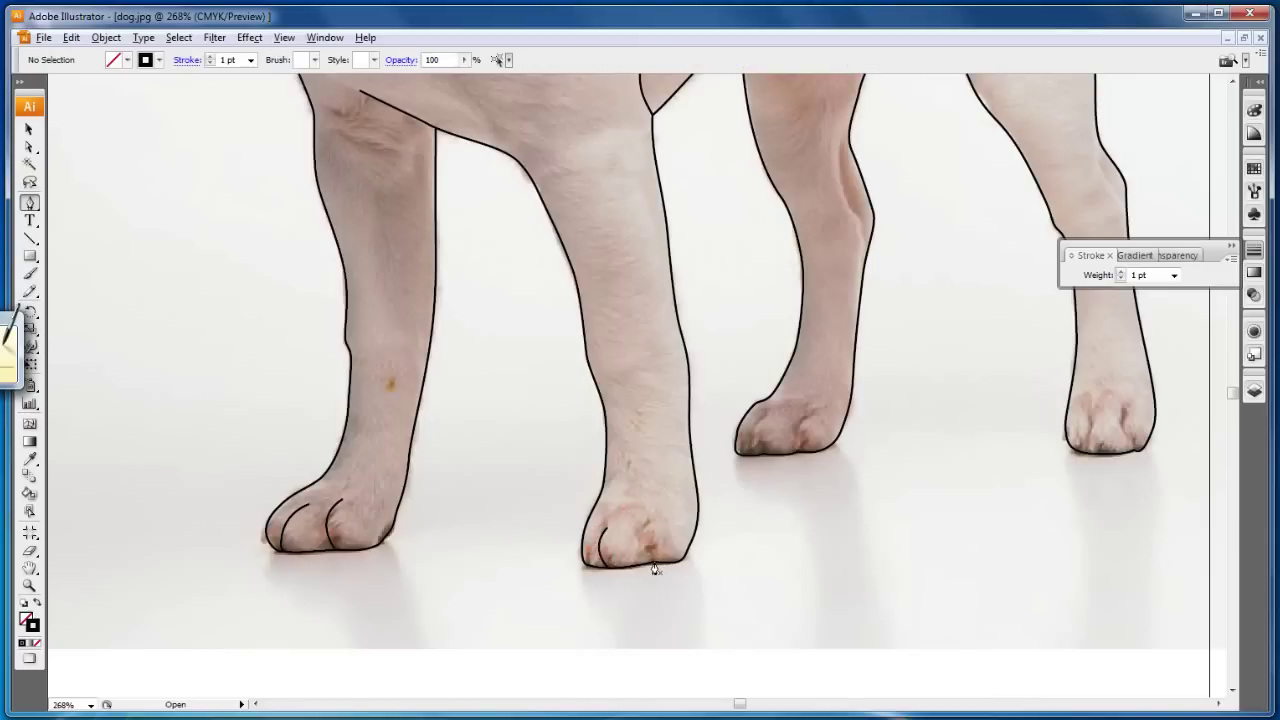
drag(651, 563, 649, 520)
click(646, 522)
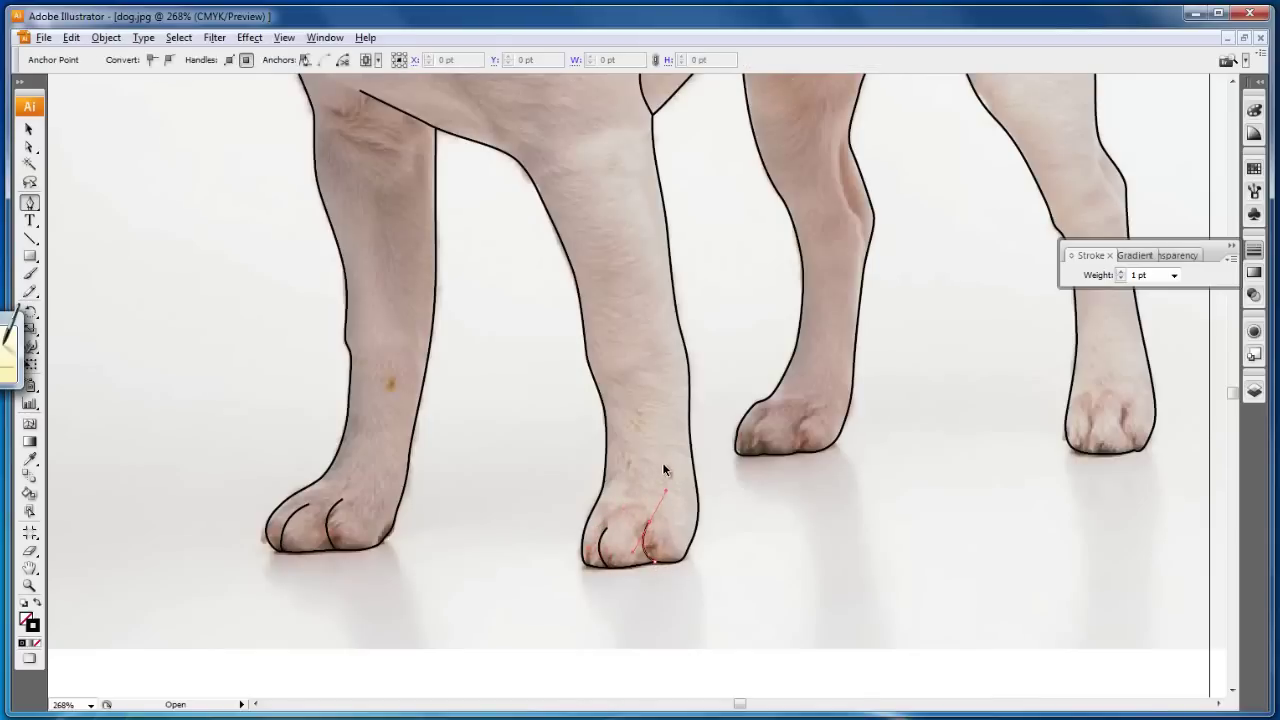
ctrl+click(776, 449)
- Add toe curves to the remaining back paws, including the right paw
mouse_move(763, 458)
mouse_down()
mouse_move(764, 427)
mouse_move(801, 426)
mouse_up()
ctrl+click(790, 389)
click(806, 412)
ctrl+click(851, 377)
mouse_move(1086, 452)
mouse_down()
mouse_move(1095, 420)
mouse_move(1124, 420)
mouse_up()
click(1095, 396)
ctrl+click(1112, 361)
click(1136, 390)
ctrl+click(1111, 357)
- Pan up to bring the dog's body, head and tail into view
click(30, 130)
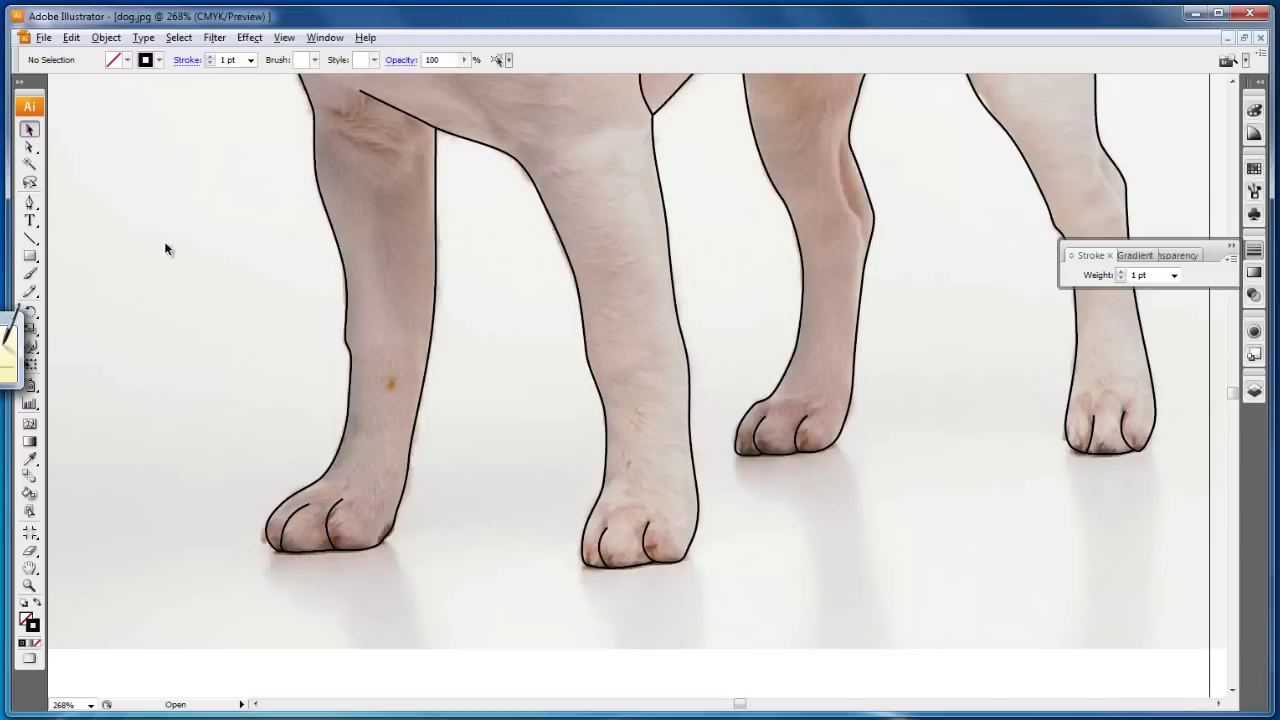
click(30, 568)
drag(627, 246, 547, 429)
drag(599, 285, 569, 466)
mouse_move(560, 250)
mouse_down()
mouse_move(563, 380)
mouse_move(556, 352)
mouse_move(589, 437)
mouse_move(643, 400)
mouse_move(611, 409)
mouse_up()
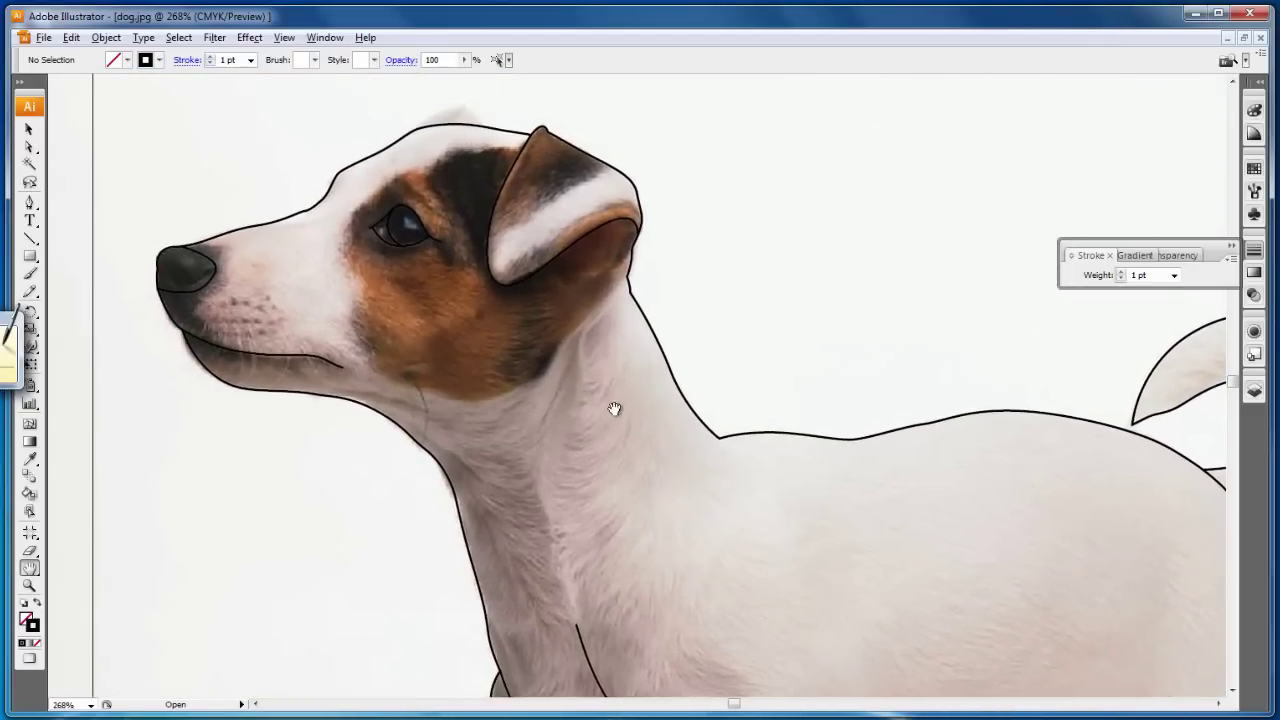
- Start the brown face patch outline at the ear, along the head and down past the eye
click(29, 205)
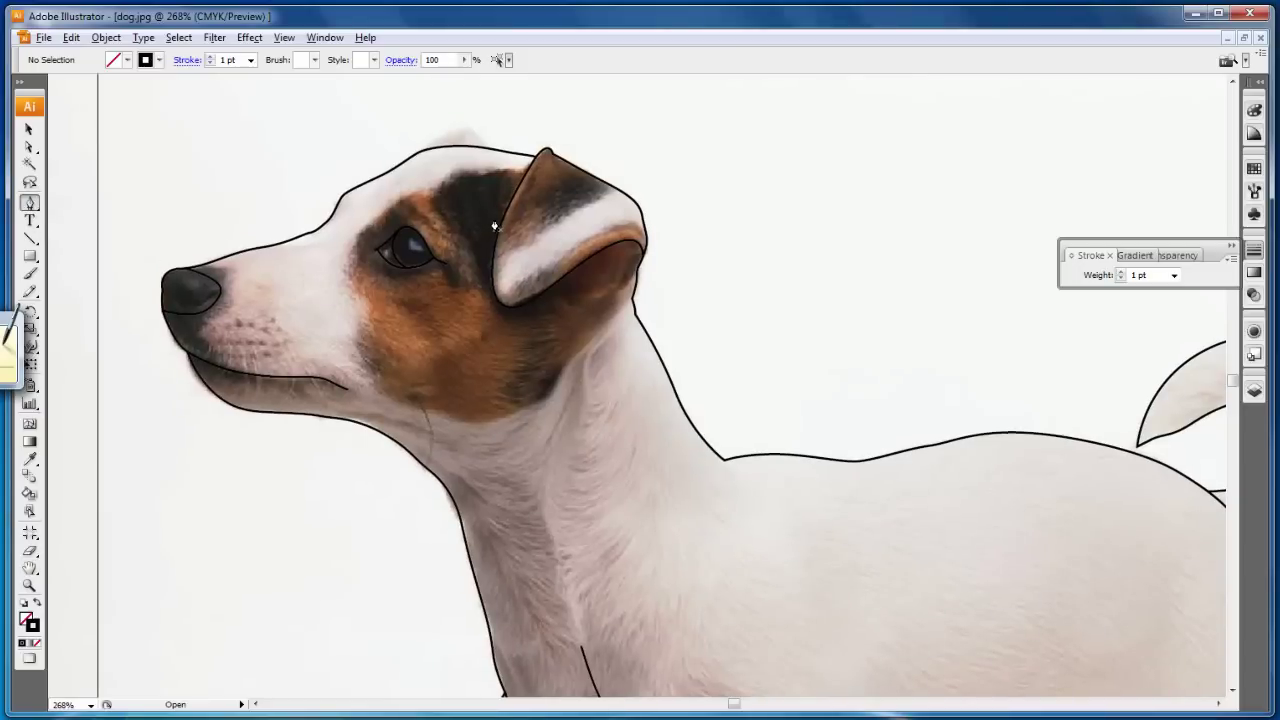
click(527, 174)
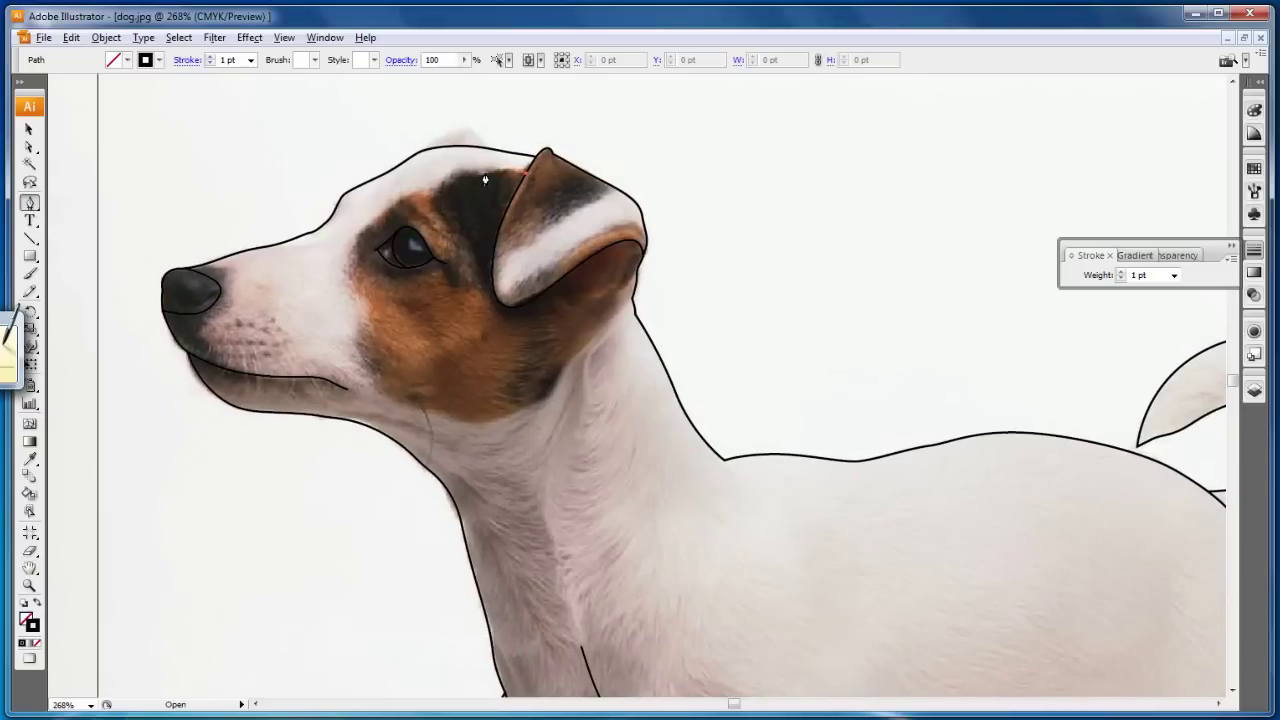
click(462, 175)
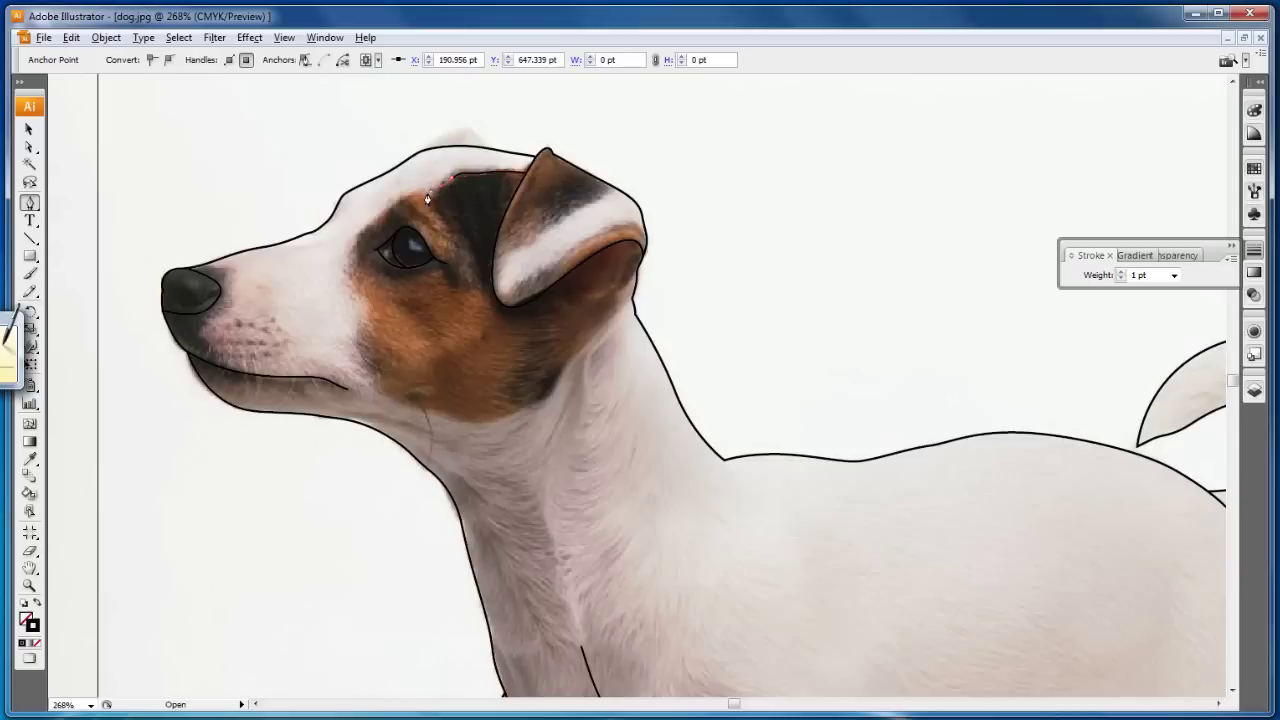
click(432, 189)
click(358, 237)
click(351, 282)
click(366, 316)
click(360, 349)
- Close the brown face patch outline along the cheek's bottom and back up to the ear
click(376, 392)
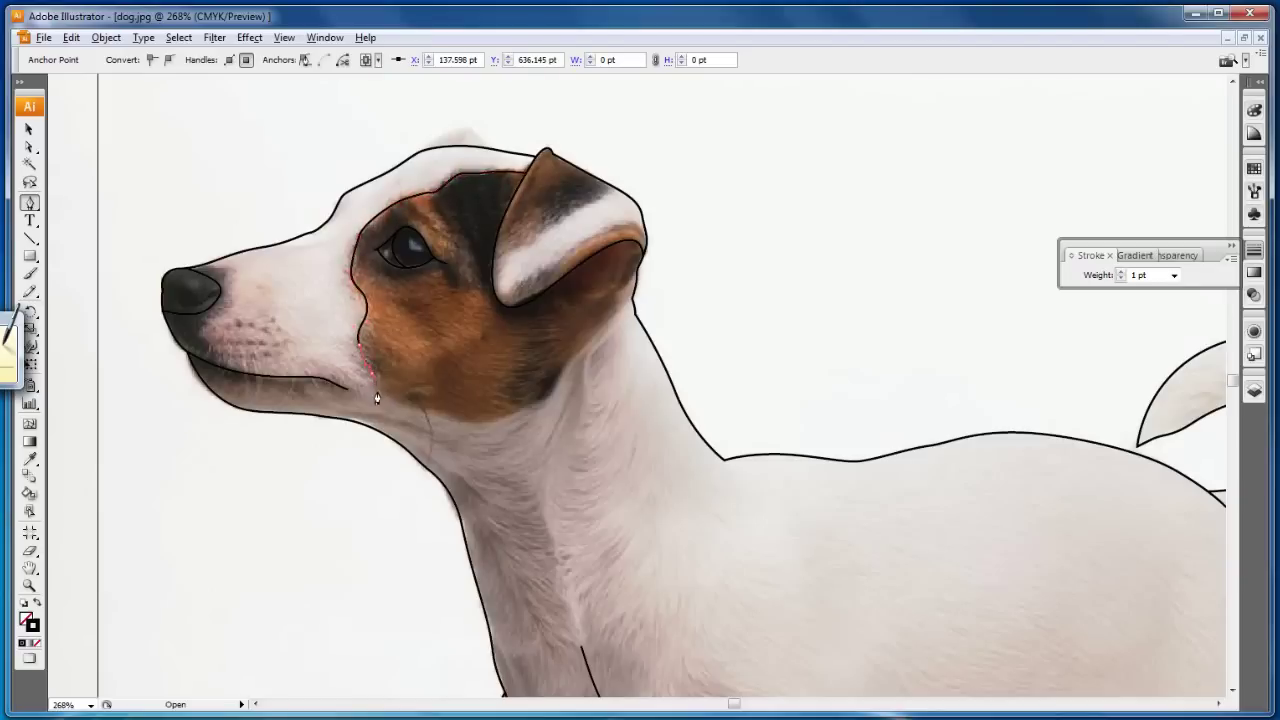
click(436, 411)
click(515, 410)
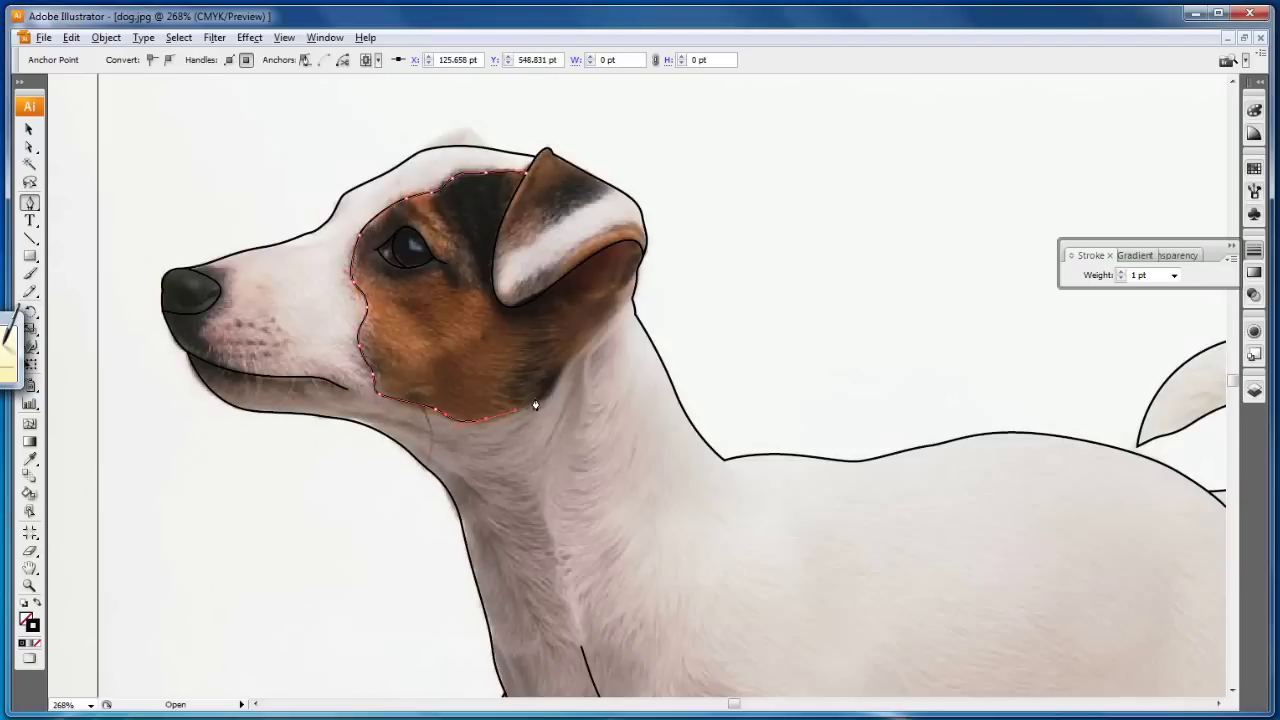
click(568, 362)
click(589, 340)
click(631, 305)
drag(648, 288, 648, 284)
ctrl+click(673, 269)
- Draw the brow line running down beside the ear and curving under it
click(432, 198)
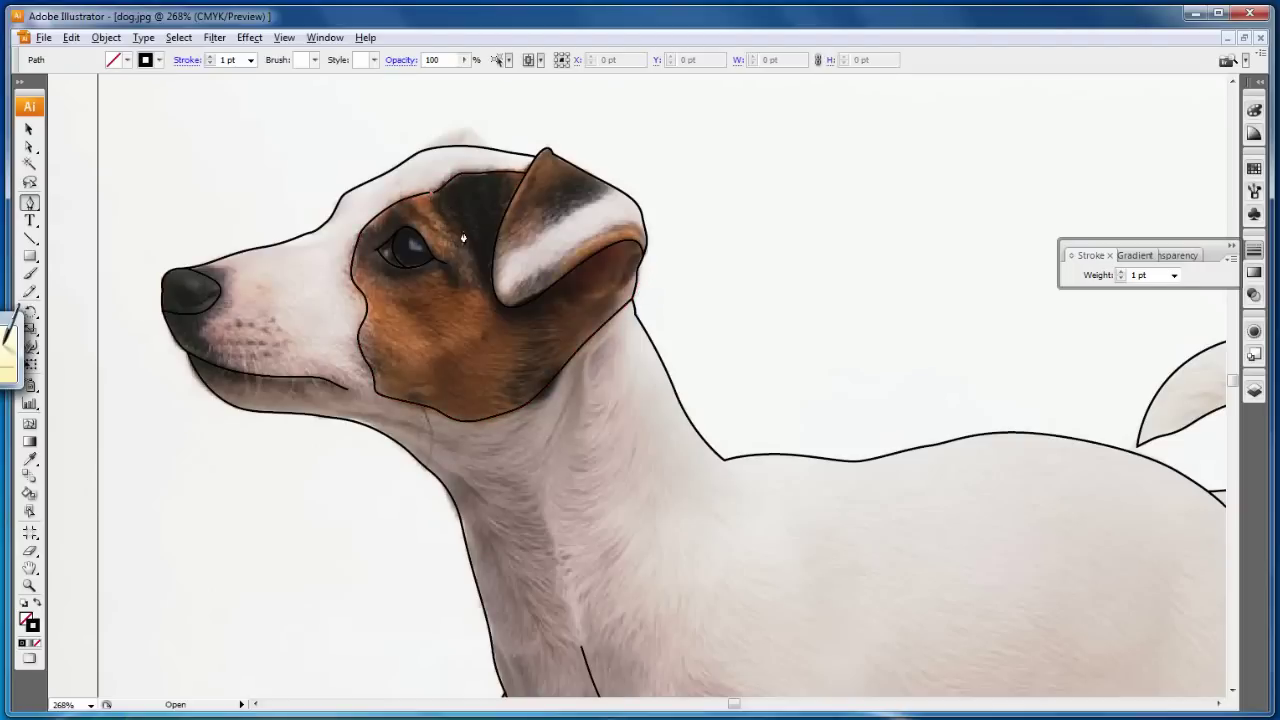
click(468, 240)
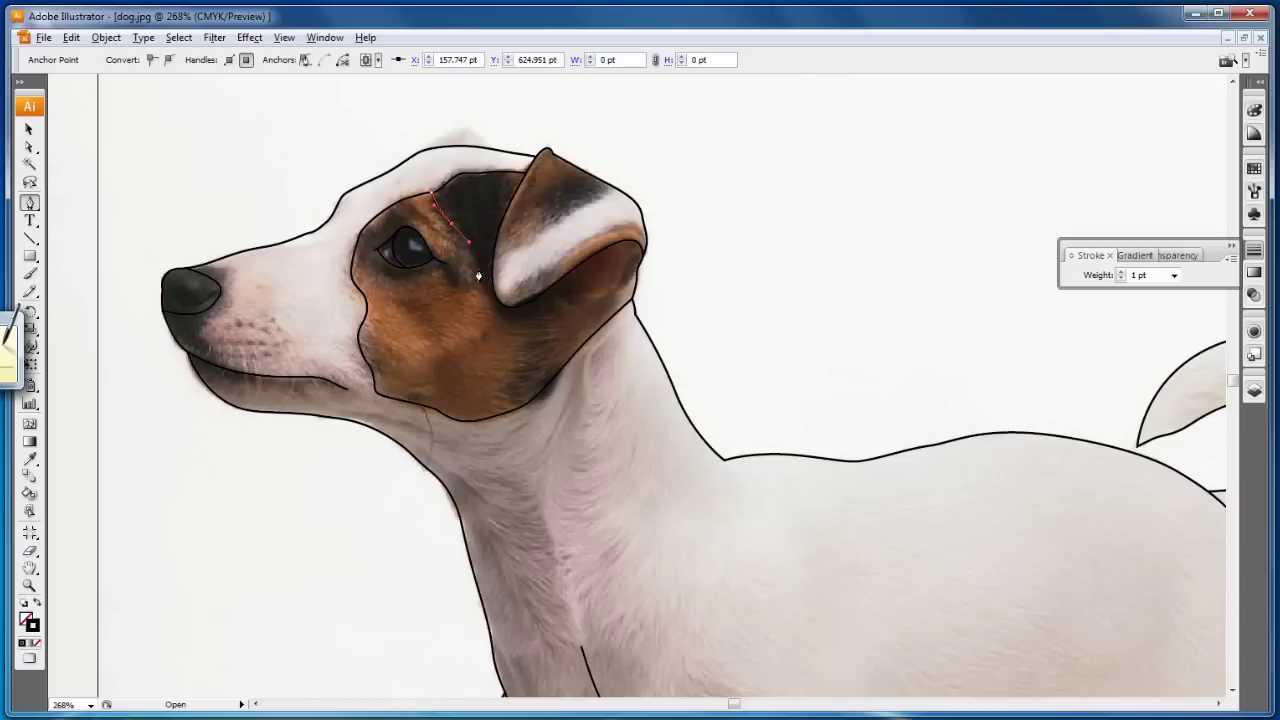
click(483, 293)
drag(511, 306, 528, 305)
ctrl+click(691, 205)
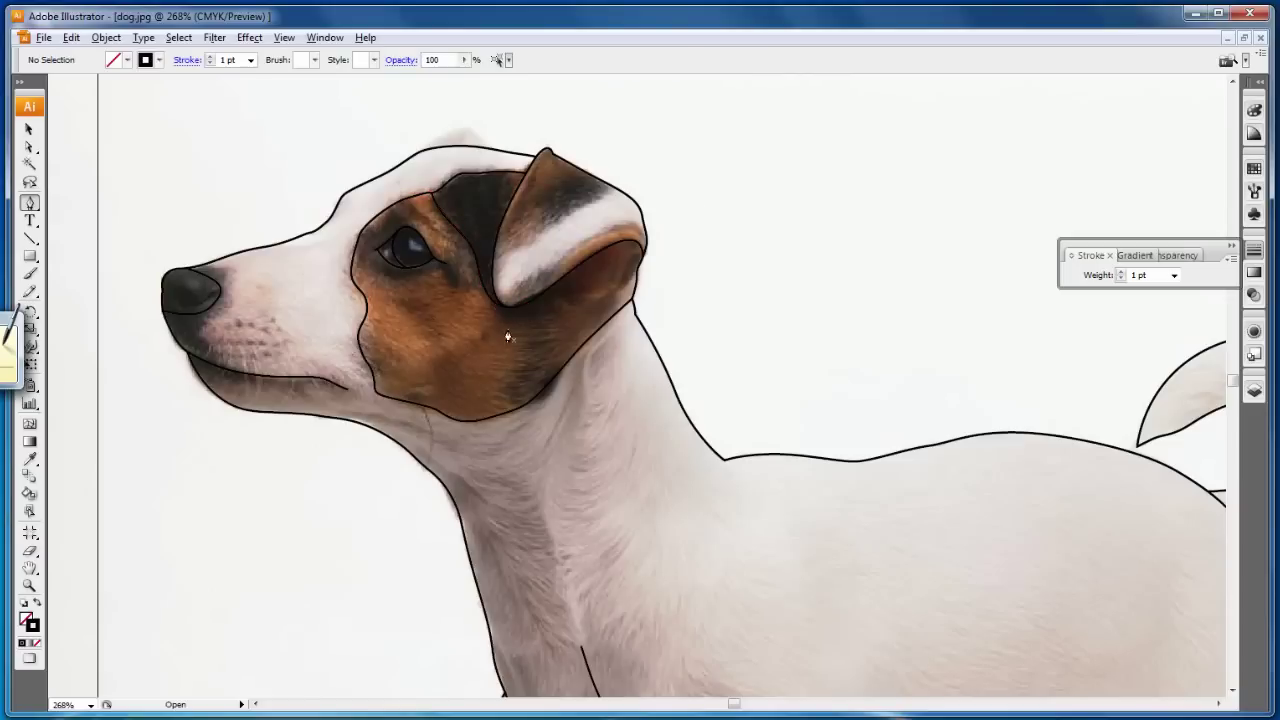
- Draw a curved line along the ear's lower edge to the back of the ear
click(491, 301)
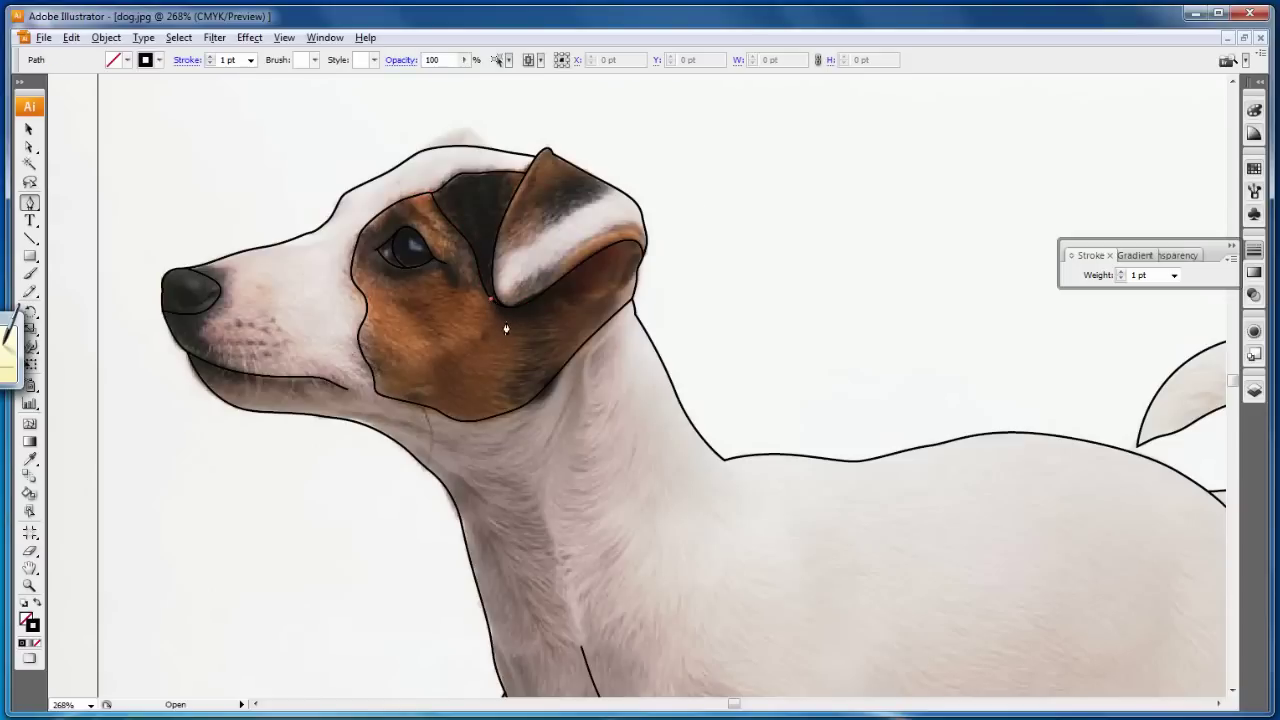
drag(508, 320, 594, 285)
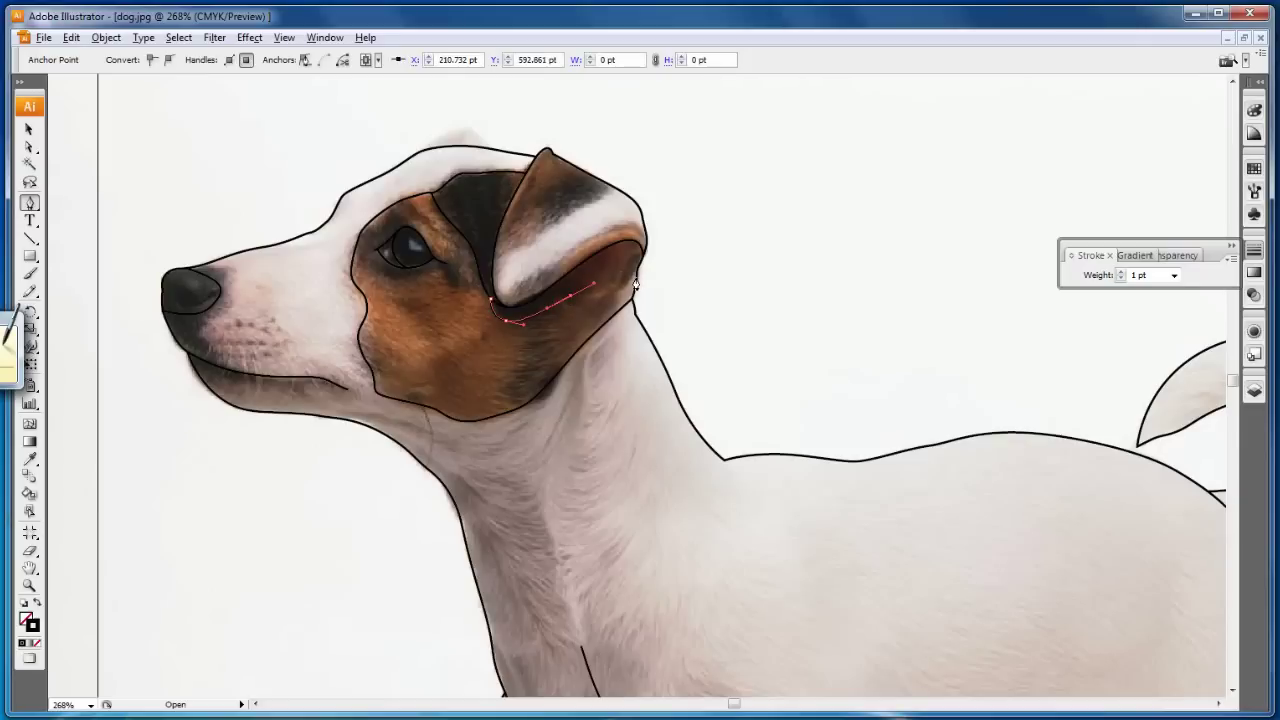
click(635, 284)
ctrl+click(685, 265)
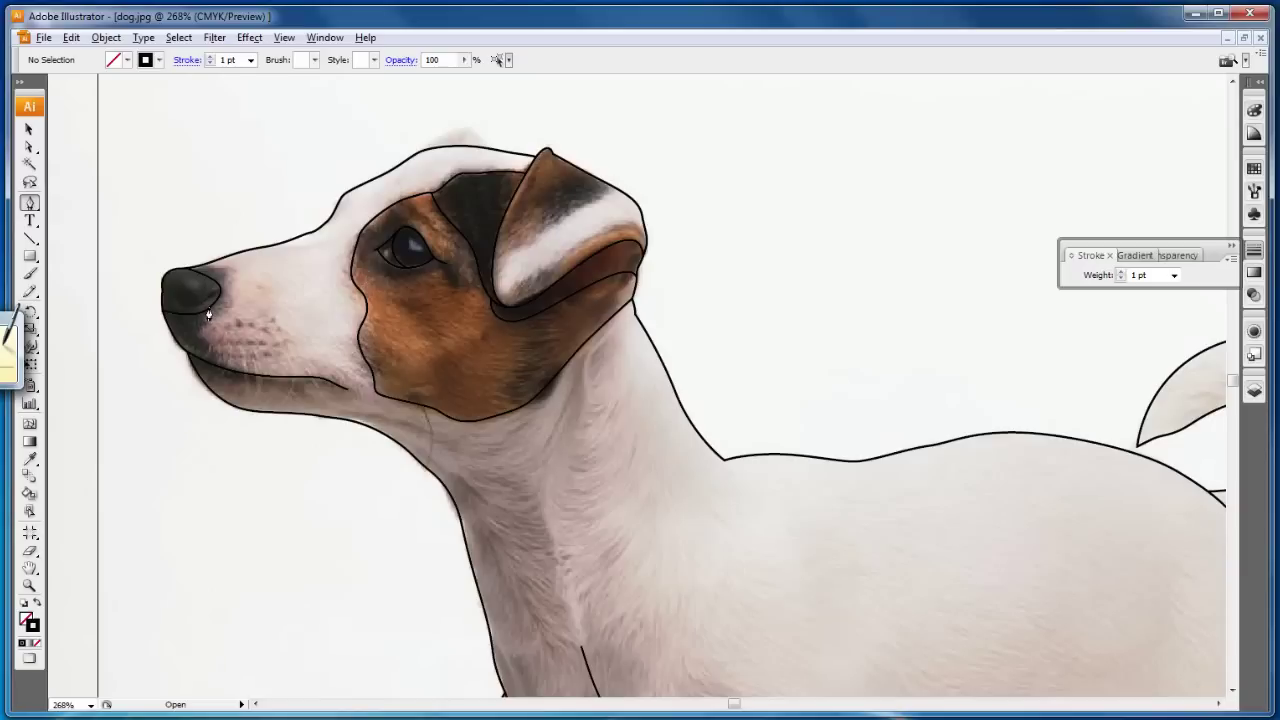
- Draw two short lip lines at the corner of the mouth
click(203, 353)
click(233, 372)
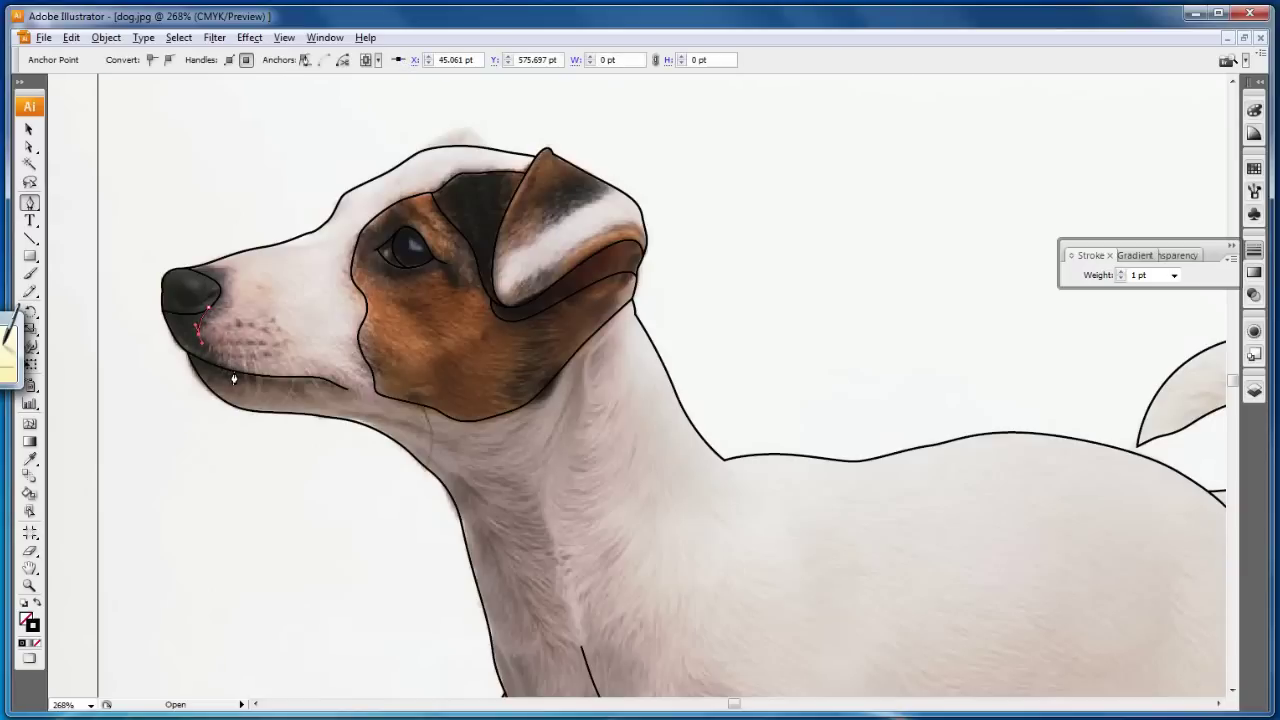
ctrl+click(258, 391)
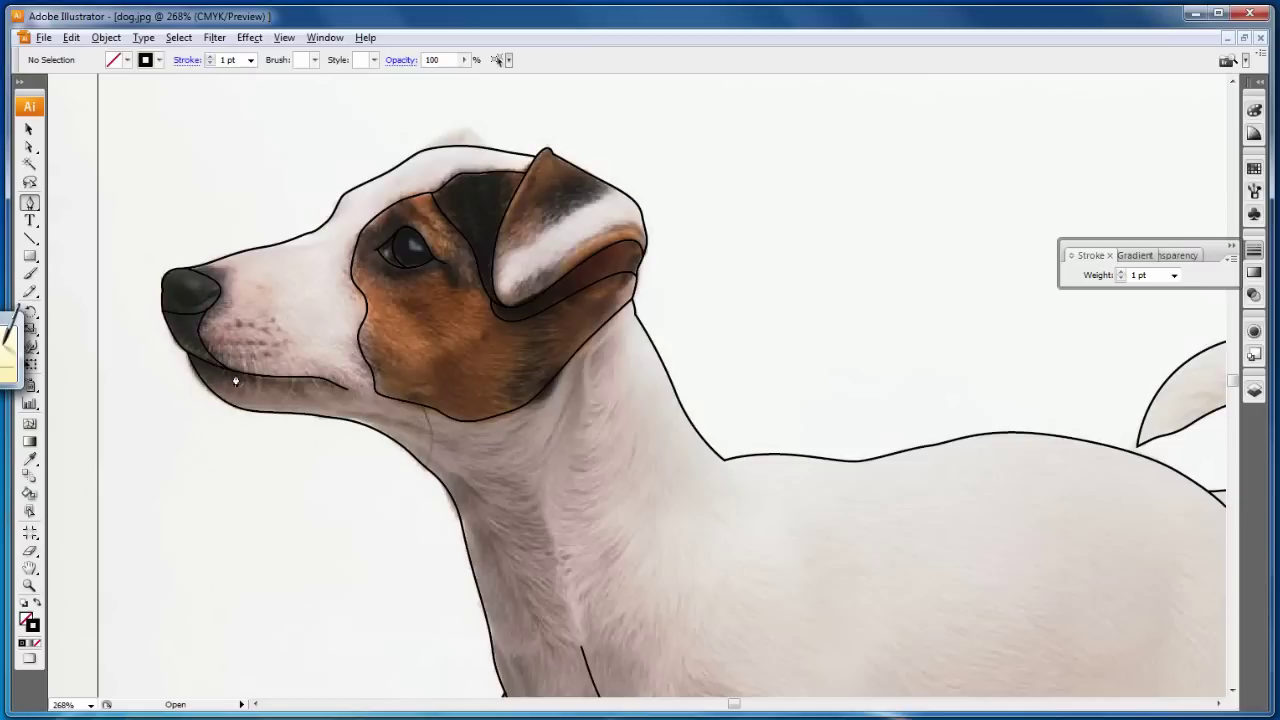
click(241, 375)
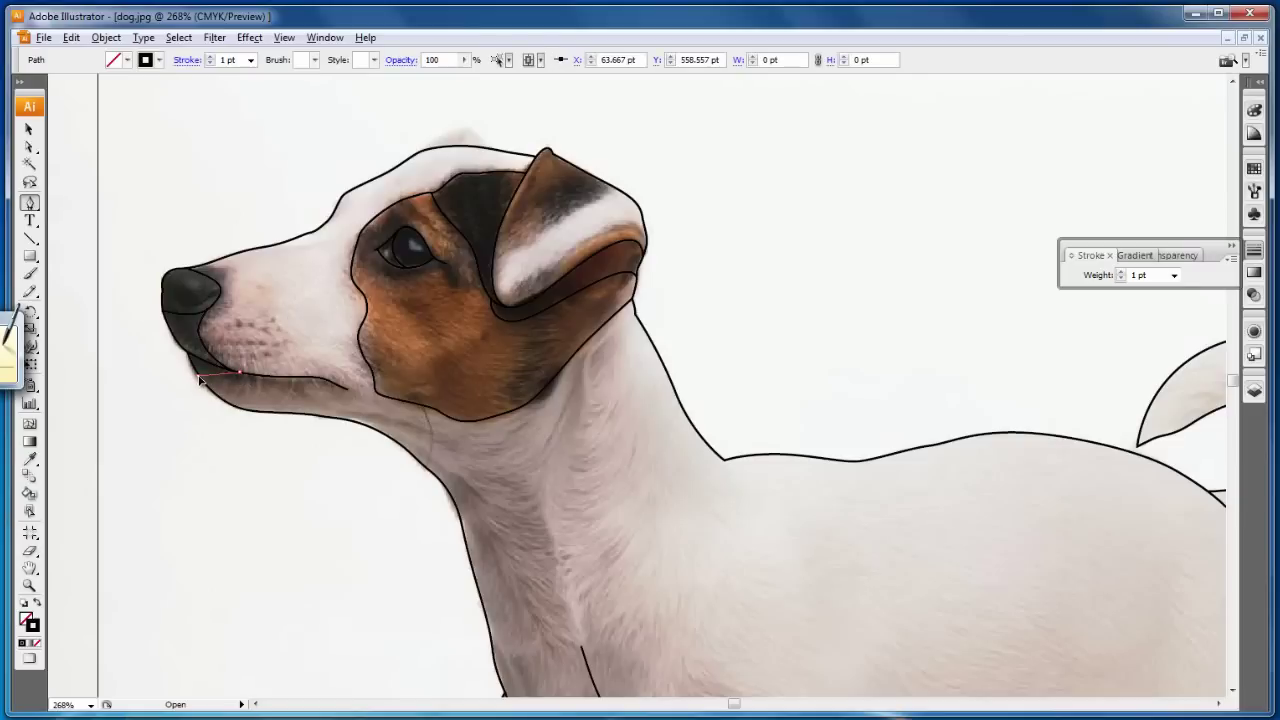
ctrl+click(219, 434)
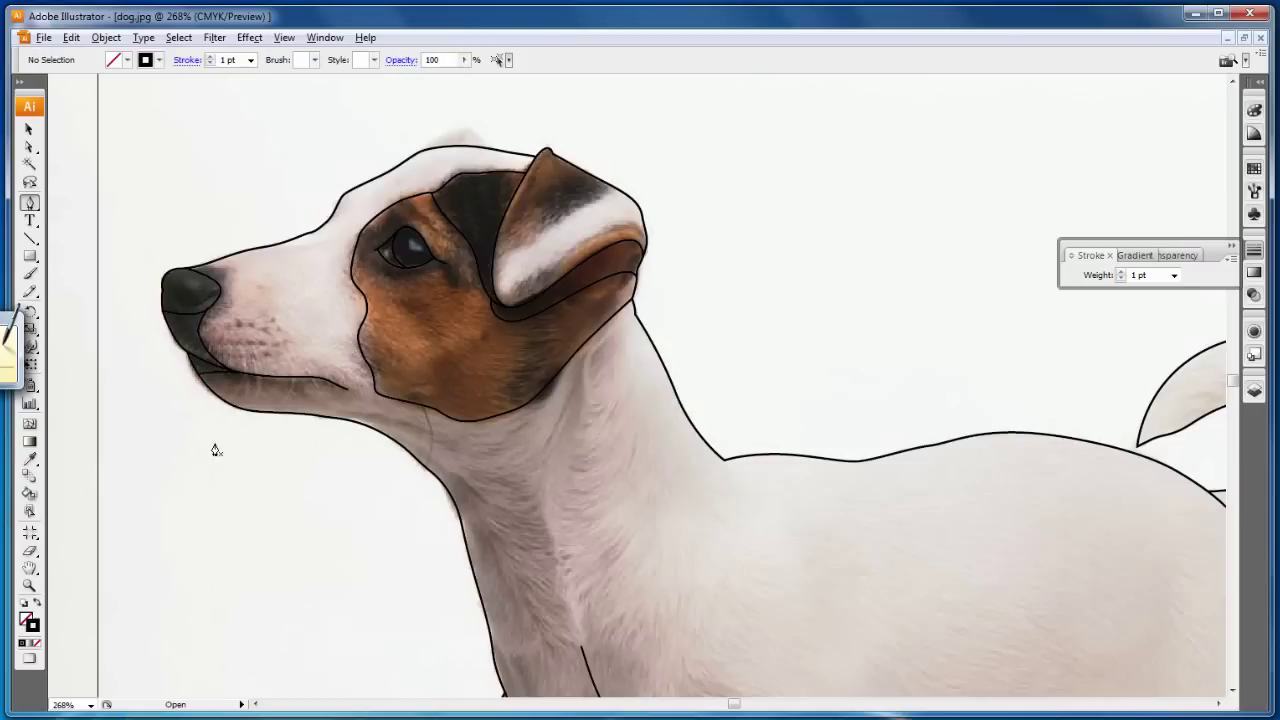
- Pan to the legs and draw a crease line down the hind leg to the knee
click(29, 567)
mouse_move(515, 555)
mouse_down()
mouse_move(391, 361)
mouse_move(306, 334)
mouse_up()
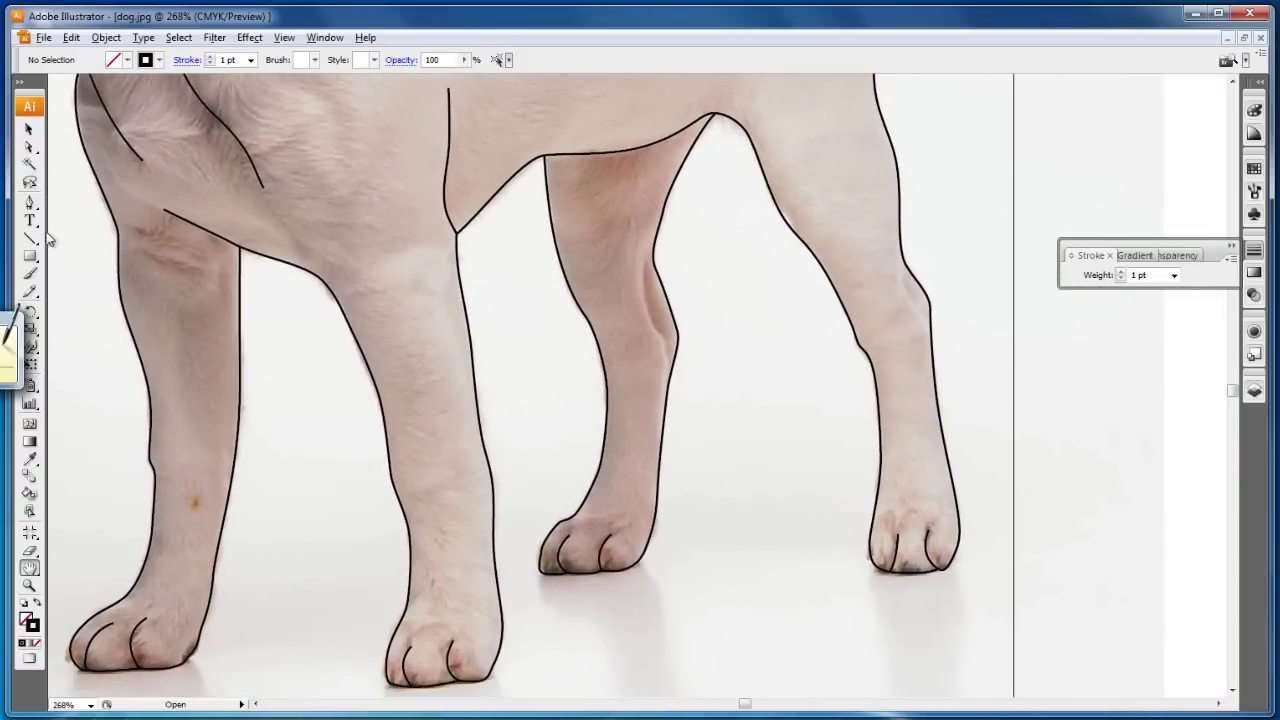
click(29, 202)
click(643, 265)
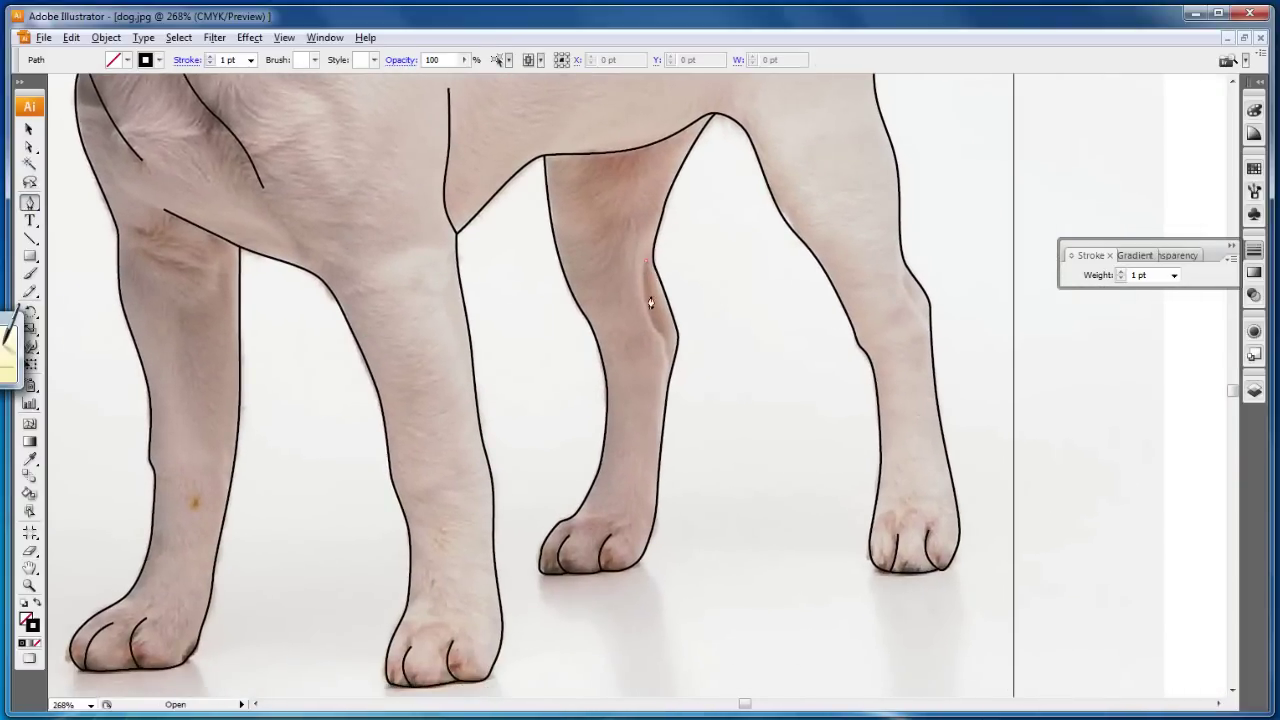
click(658, 338)
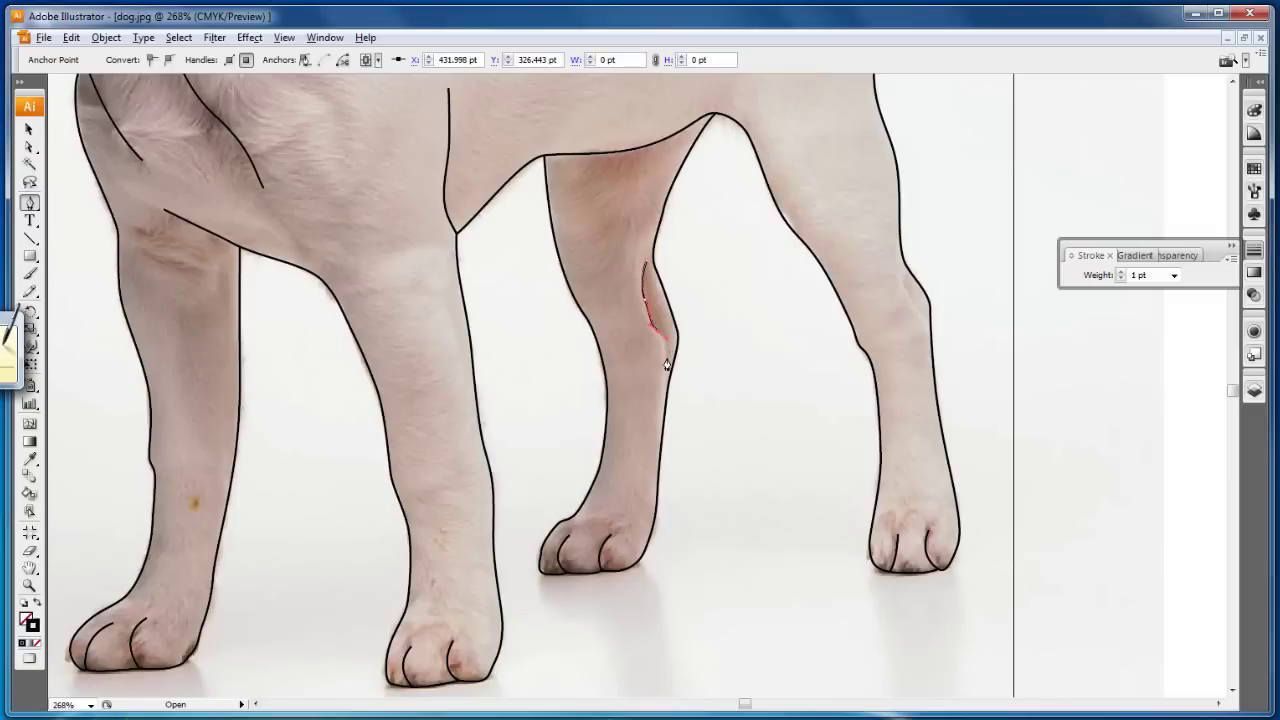
click(666, 359)
key(ctrl)
ctrl+click(716, 360)
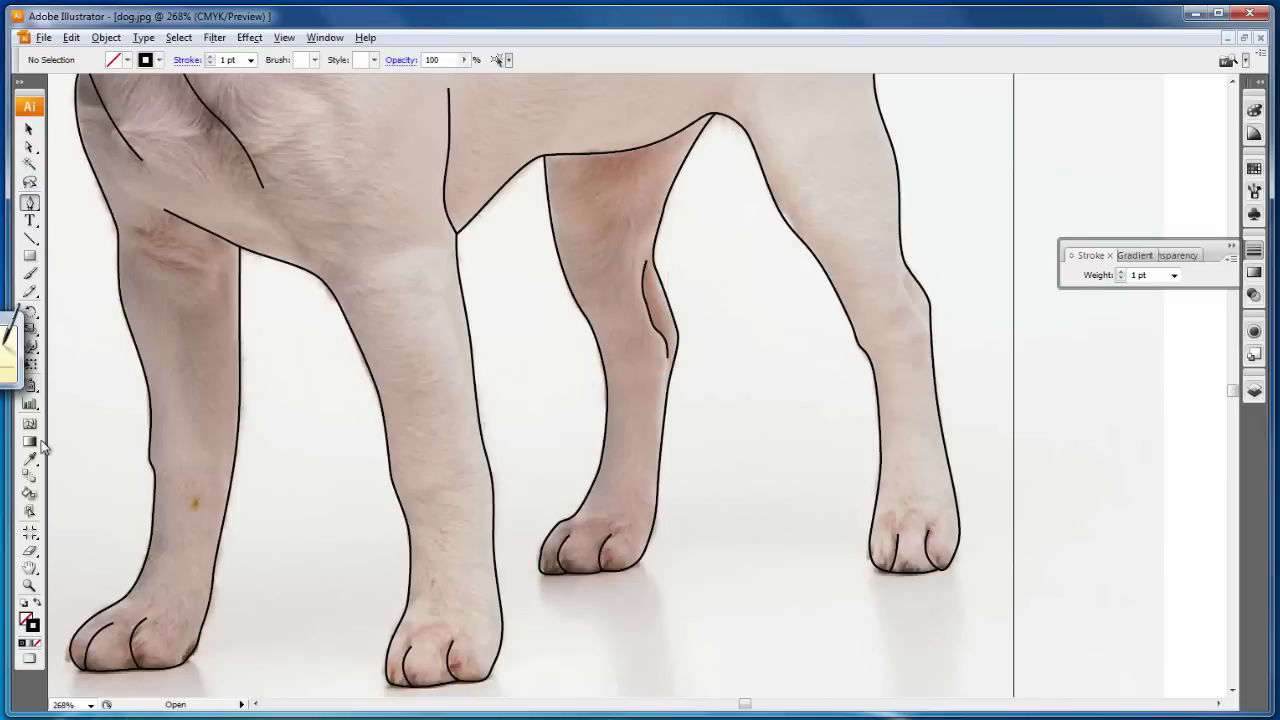
- Pan back to the head and draw a curved jaw line inside the brown cheek patch
click(29, 567)
mouse_move(200, 171)
mouse_down()
mouse_move(400, 292)
mouse_move(389, 366)
mouse_move(394, 354)
mouse_move(479, 445)
mouse_up()
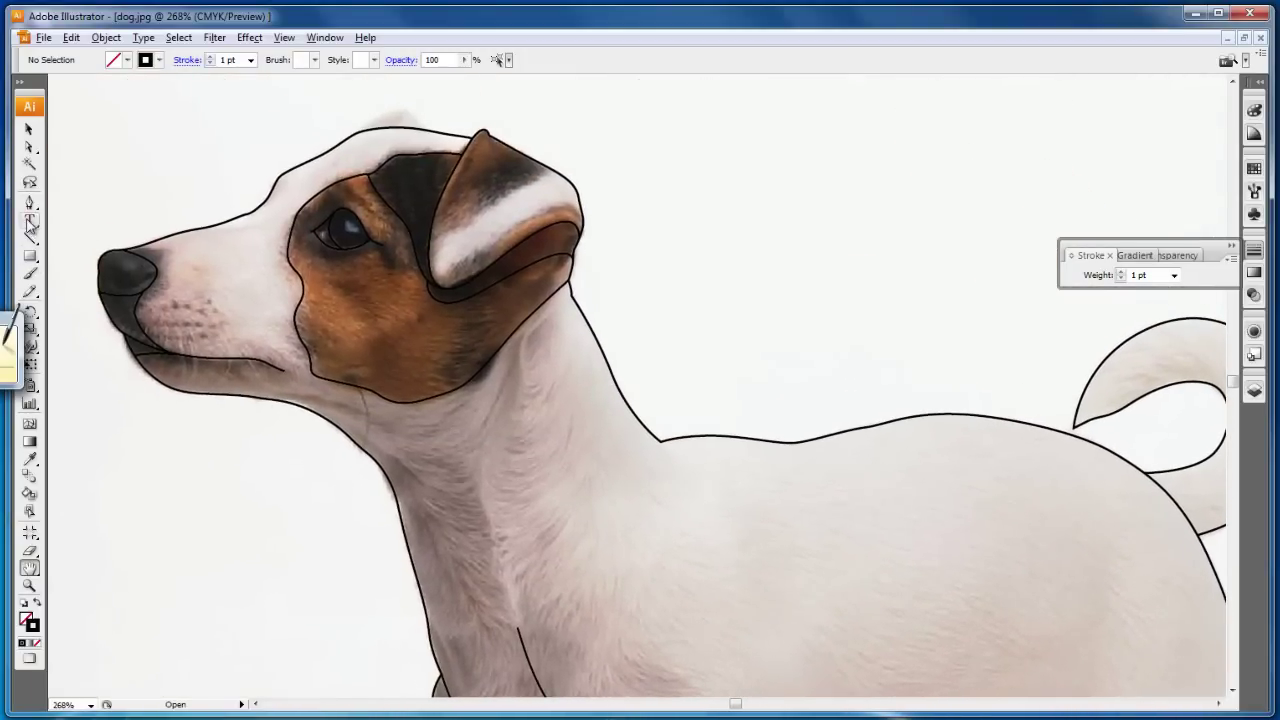
click(29, 202)
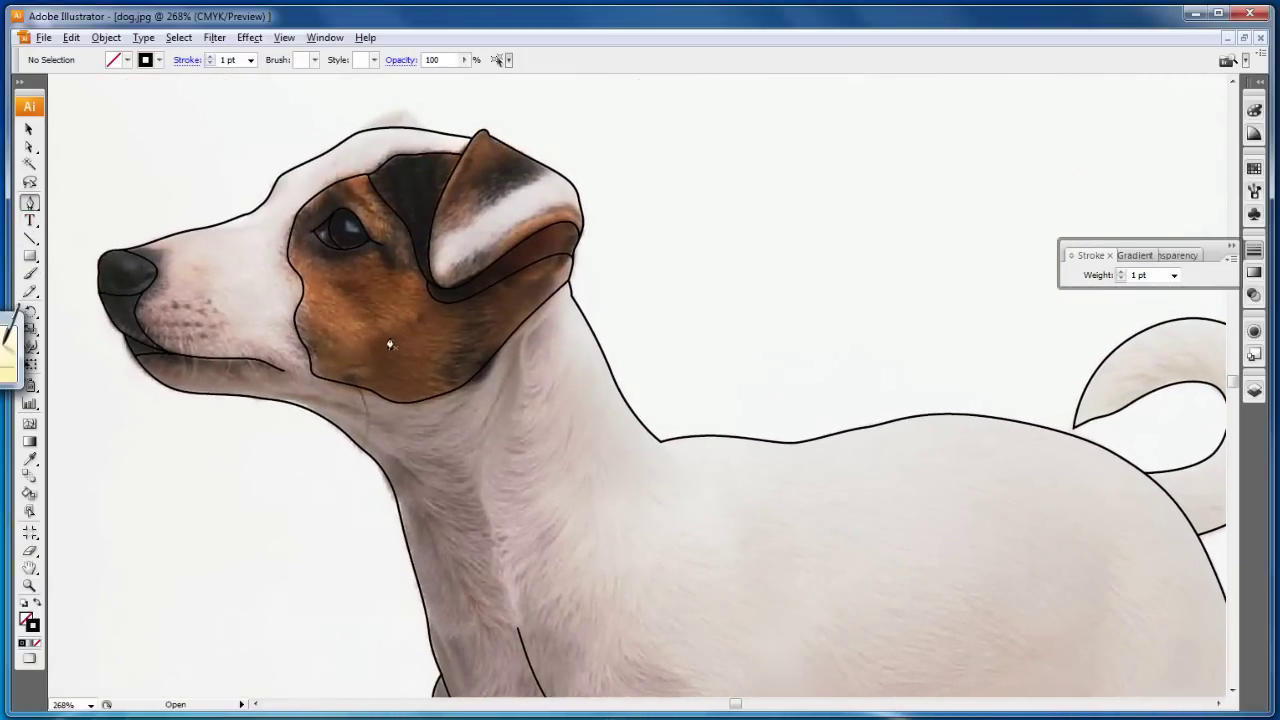
click(422, 315)
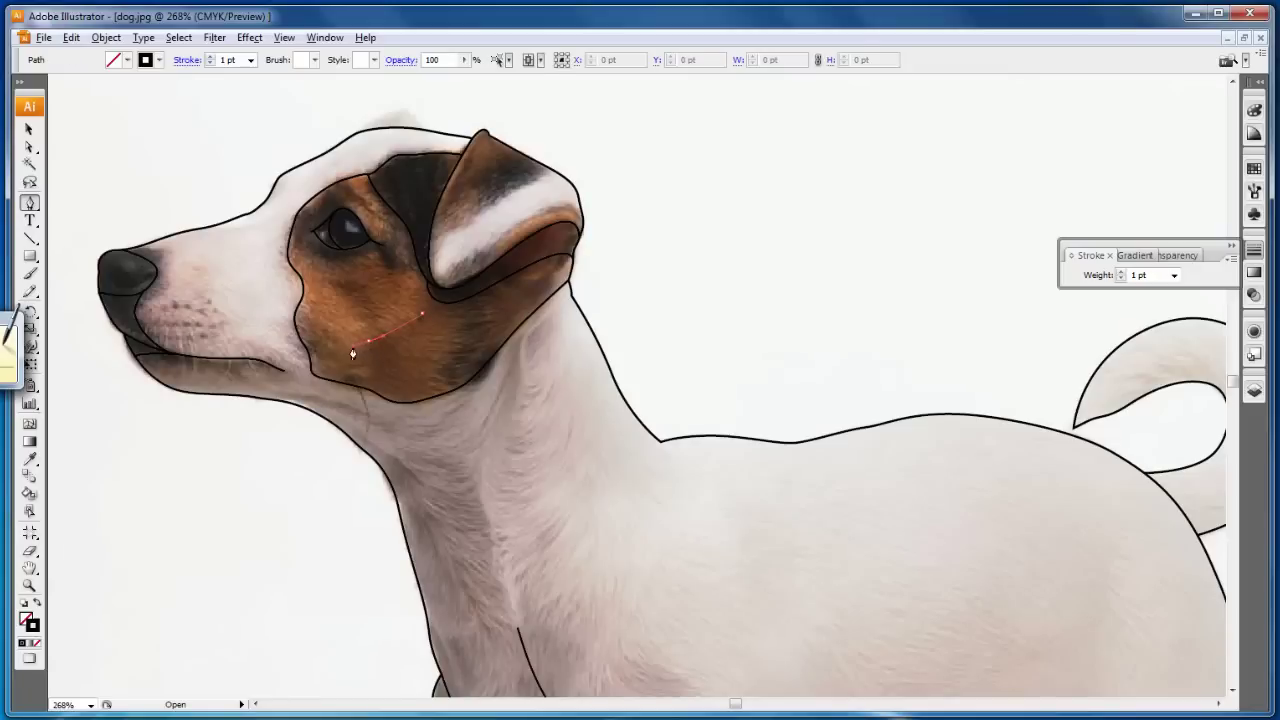
click(362, 345)
drag(405, 390, 419, 402)
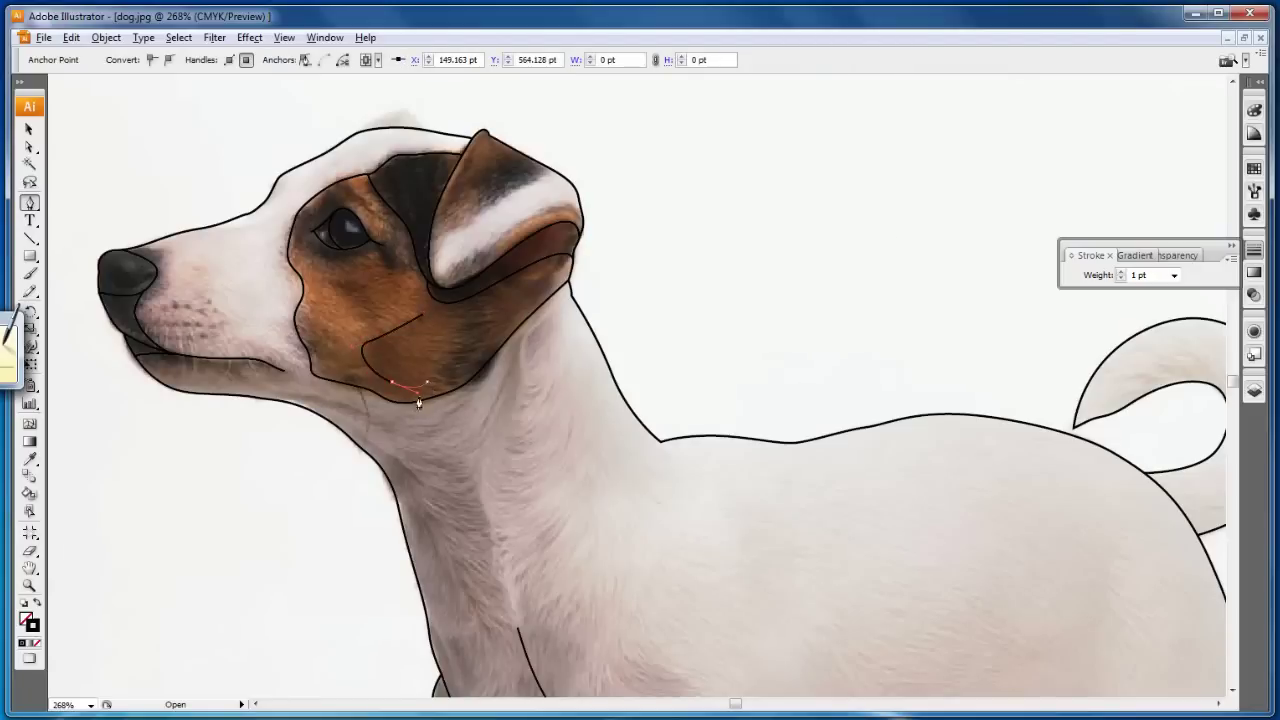
ctrl+click(435, 424)
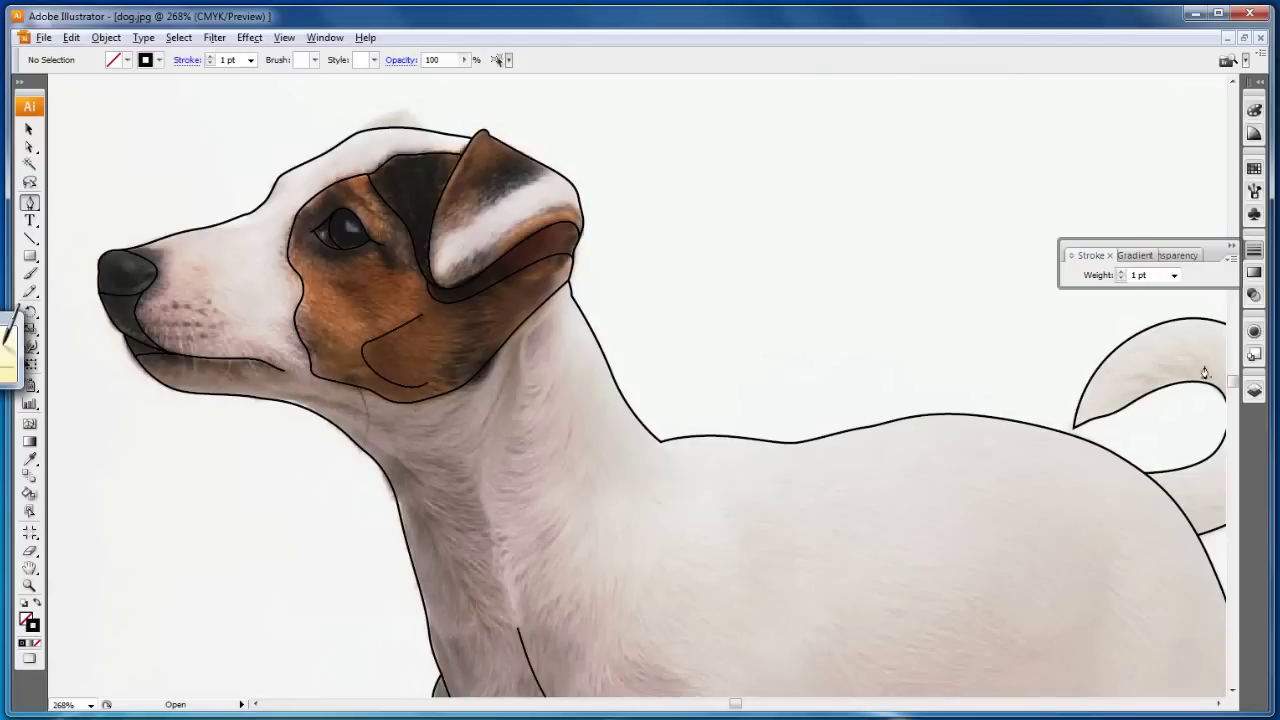
click(1254, 390)
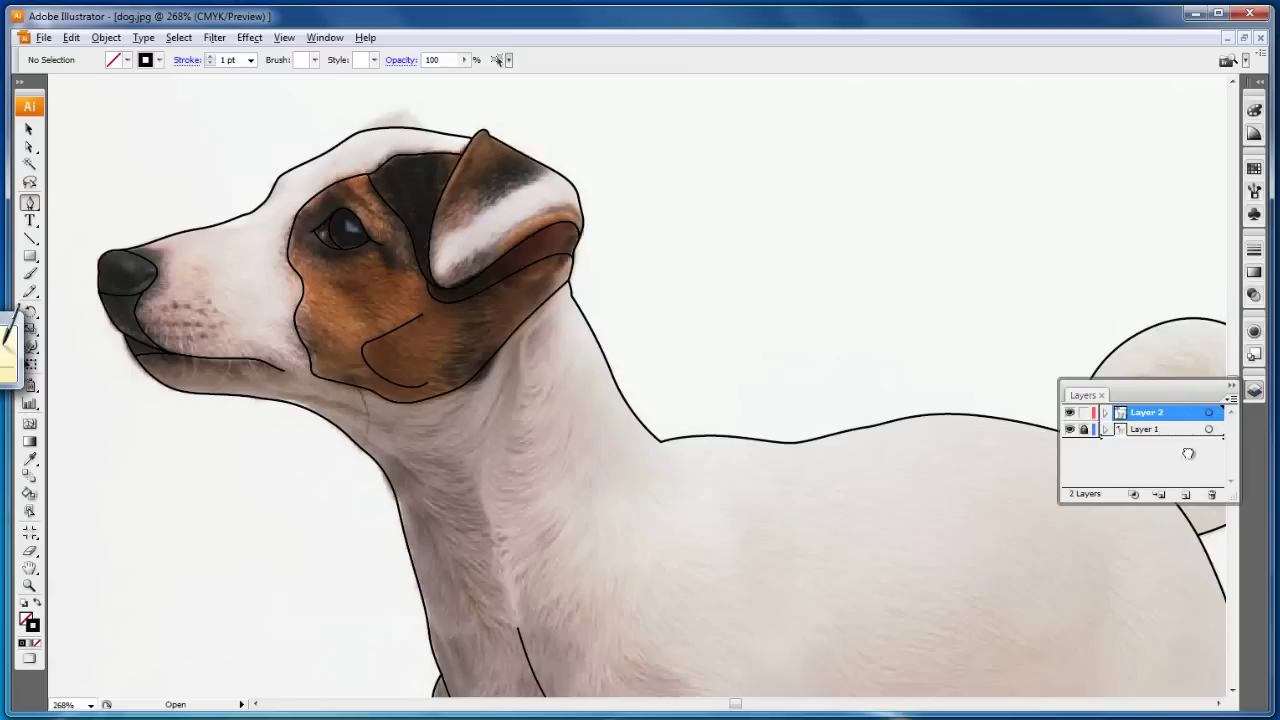
- Duplicate Layer 2 as 'Layer 2 copy', keeping Layer 2 as the working layer
click(1187, 494)
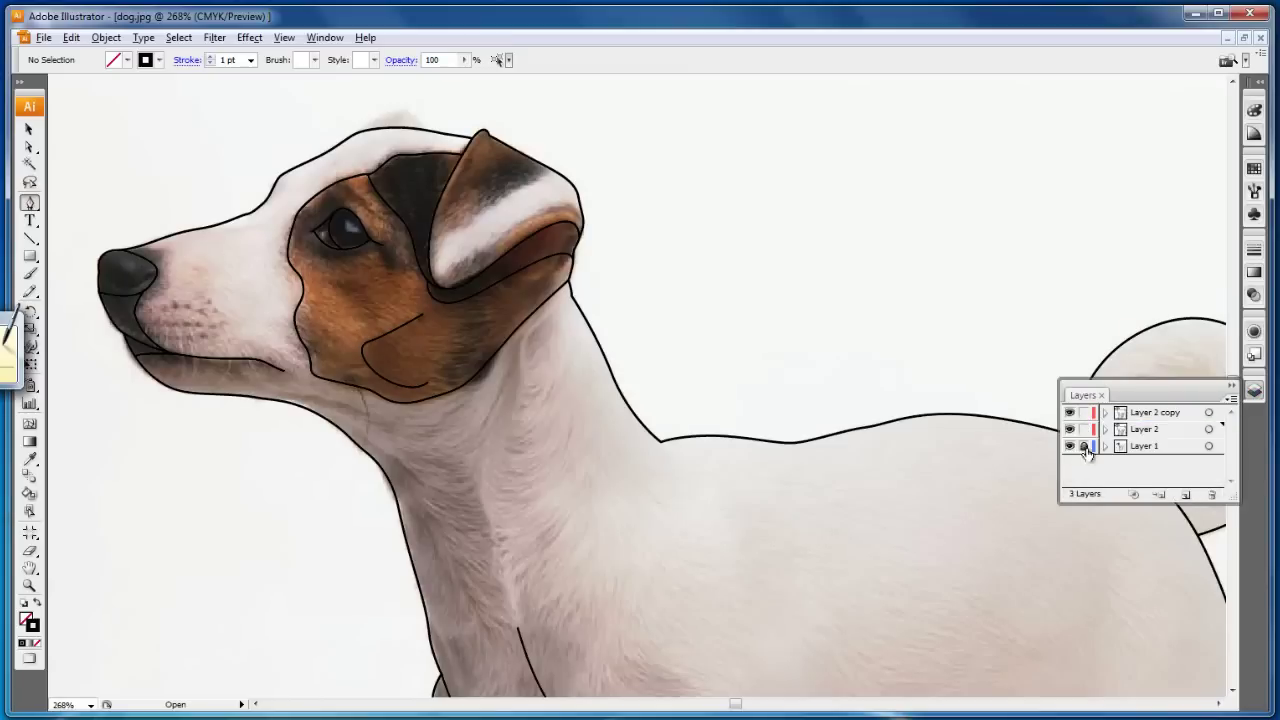
click(1084, 412)
click(1146, 429)
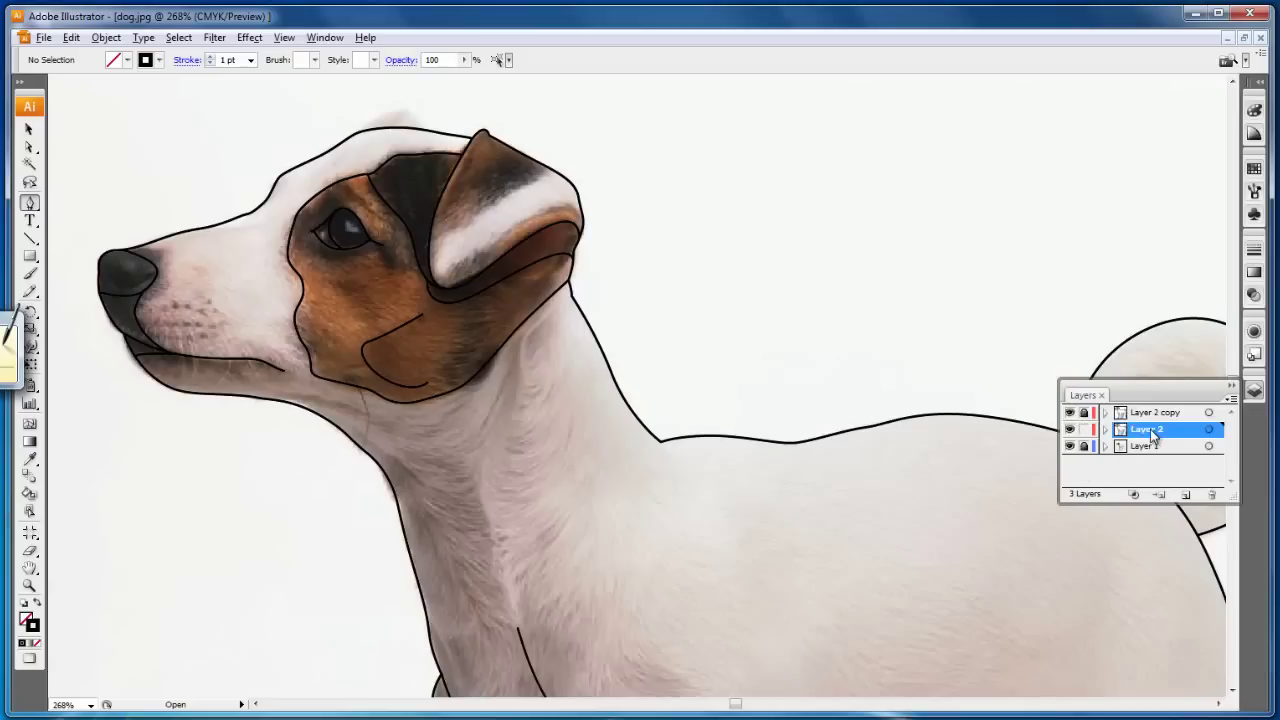
click(29, 586)
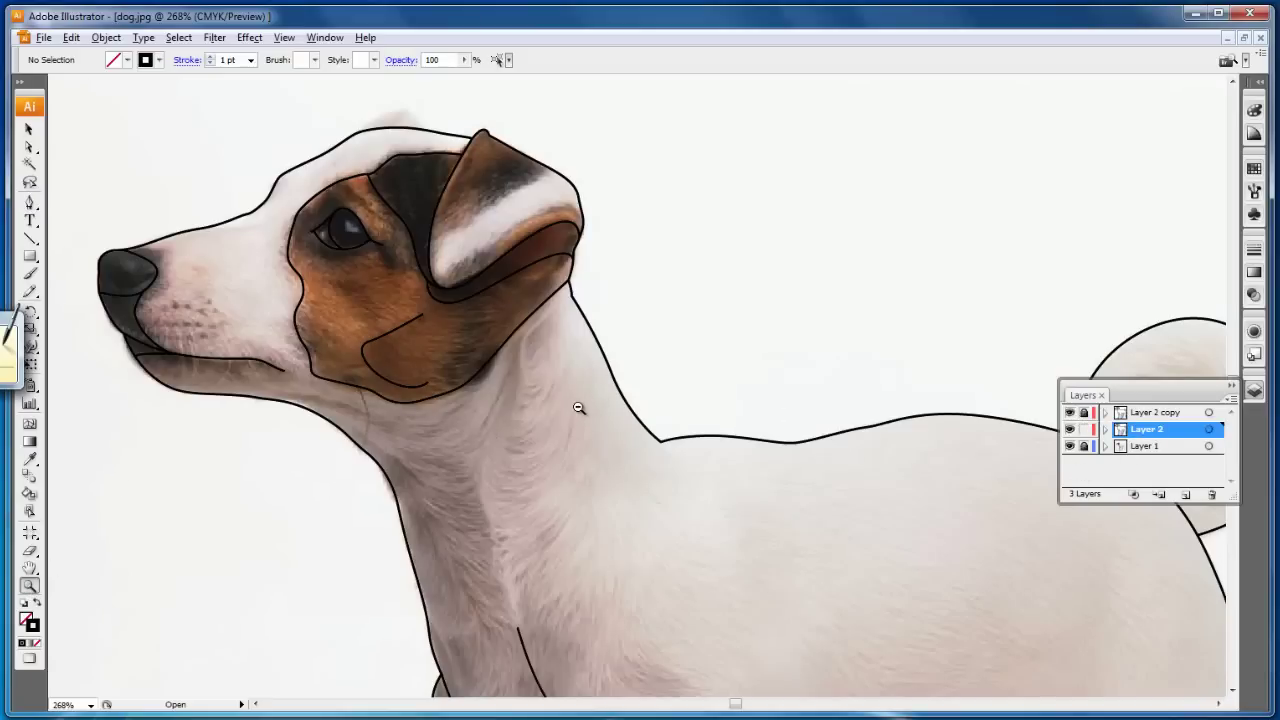
alt+click(577, 407)
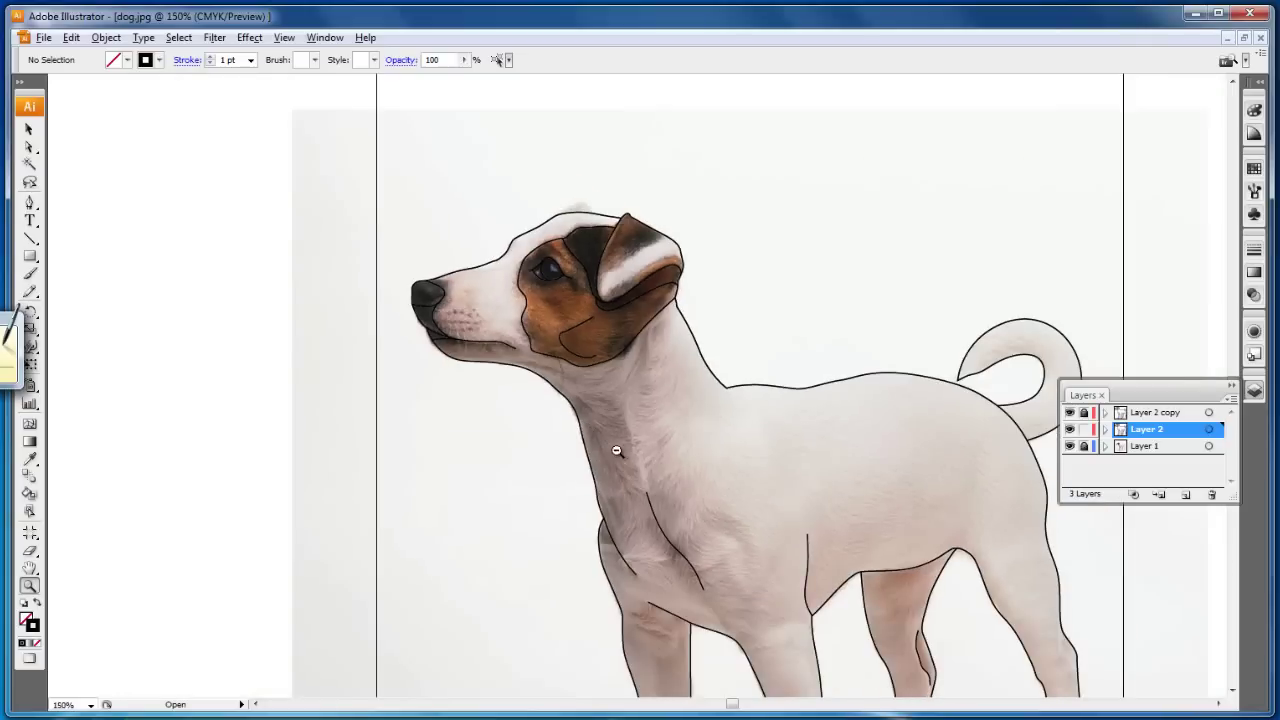
- Zoom out to the whole dog and marquee-select all its traced paths for Live Paint
alt+click(616, 451)
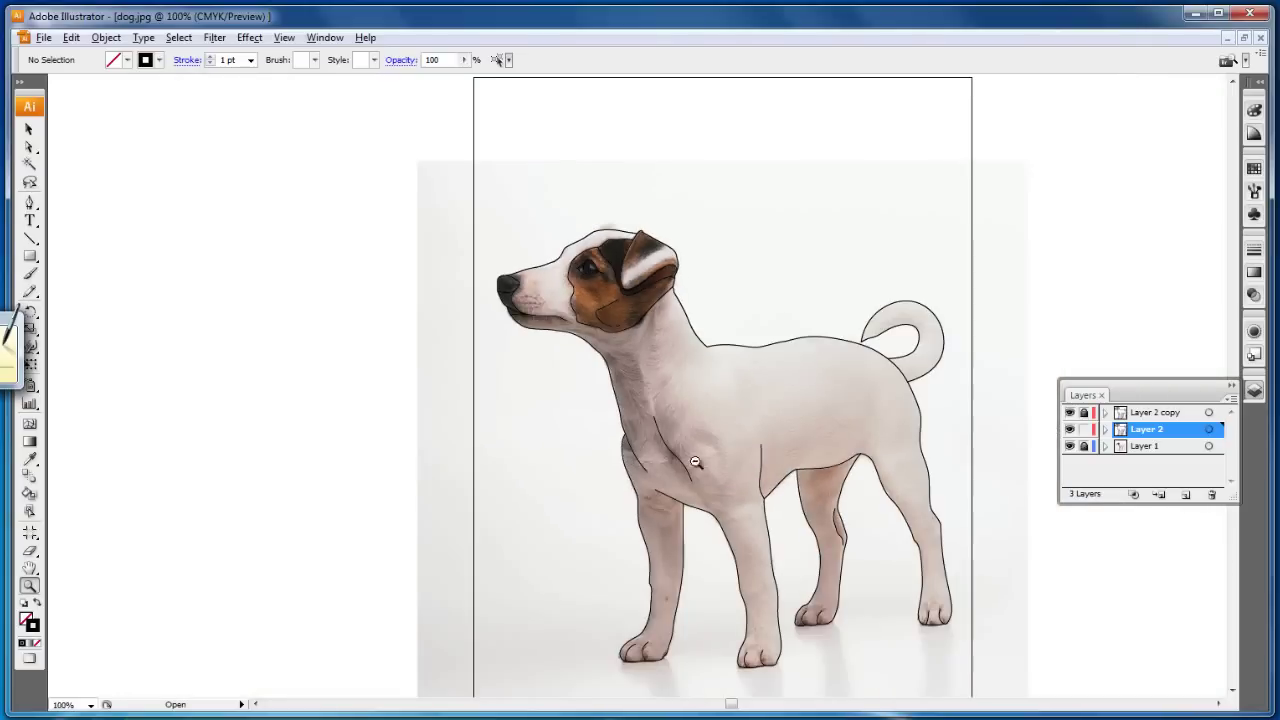
click(31, 133)
drag(470, 177, 1008, 690)
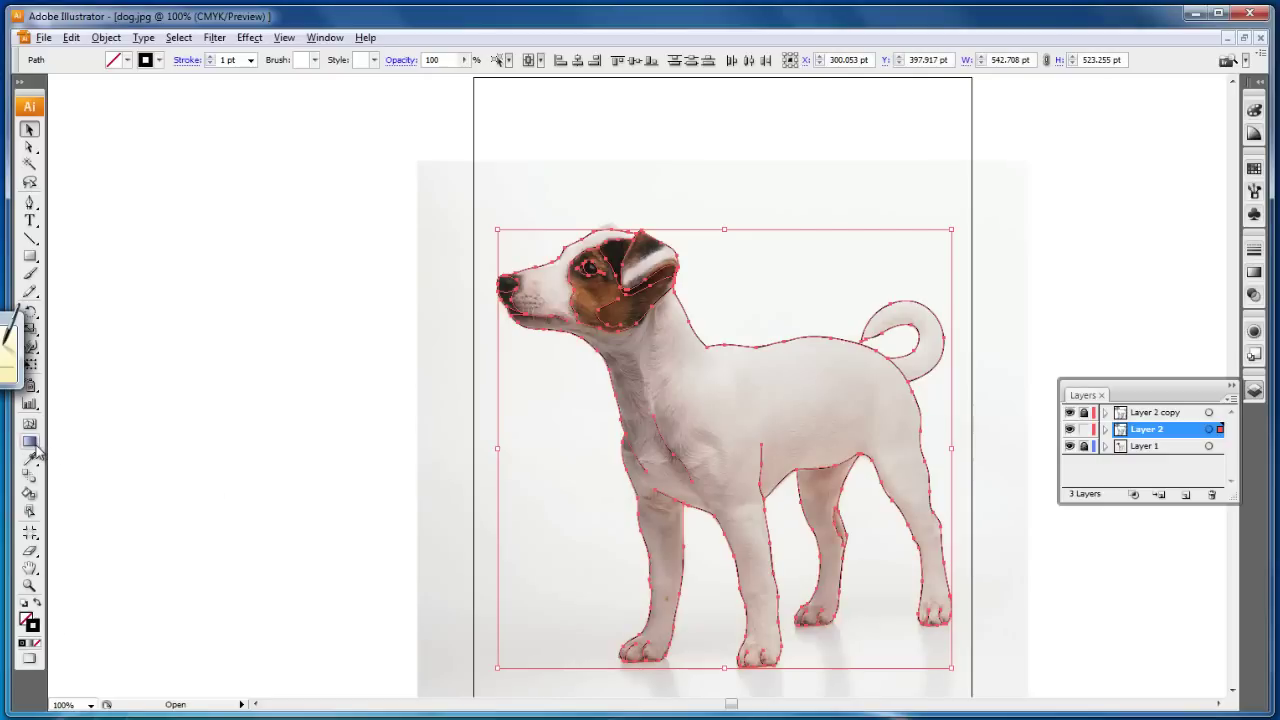
click(29, 493)
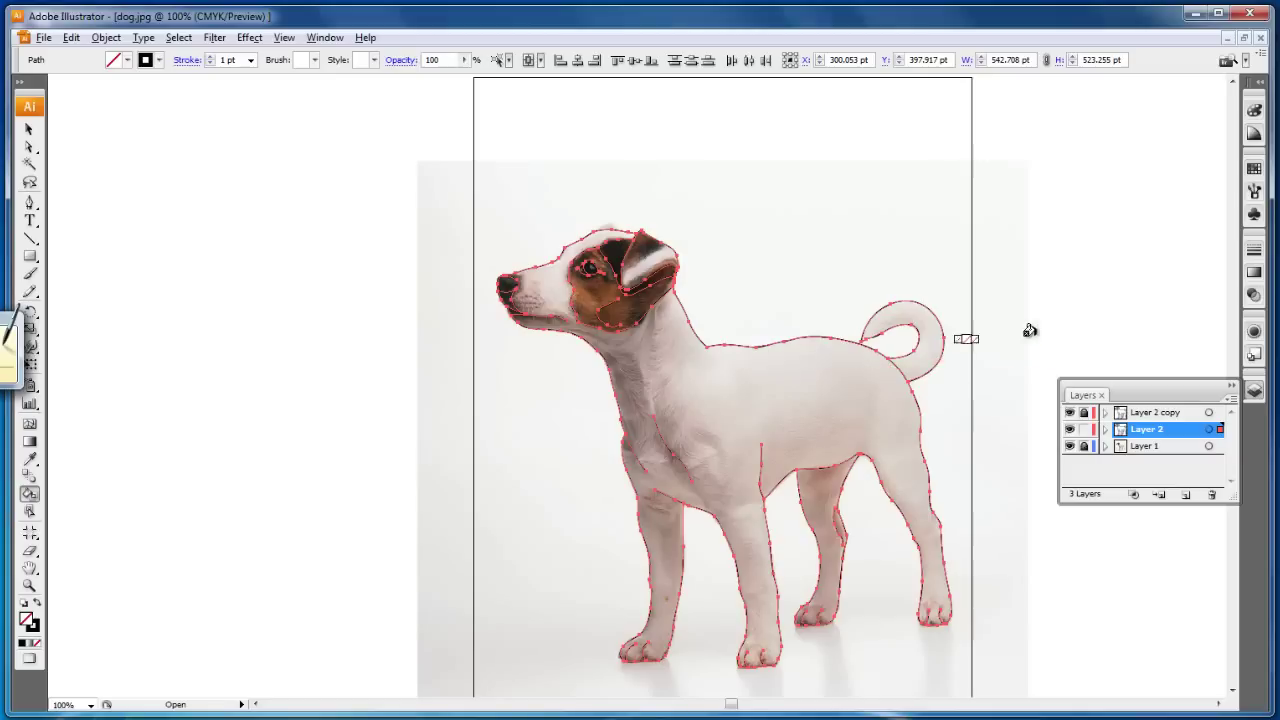
click(1254, 112)
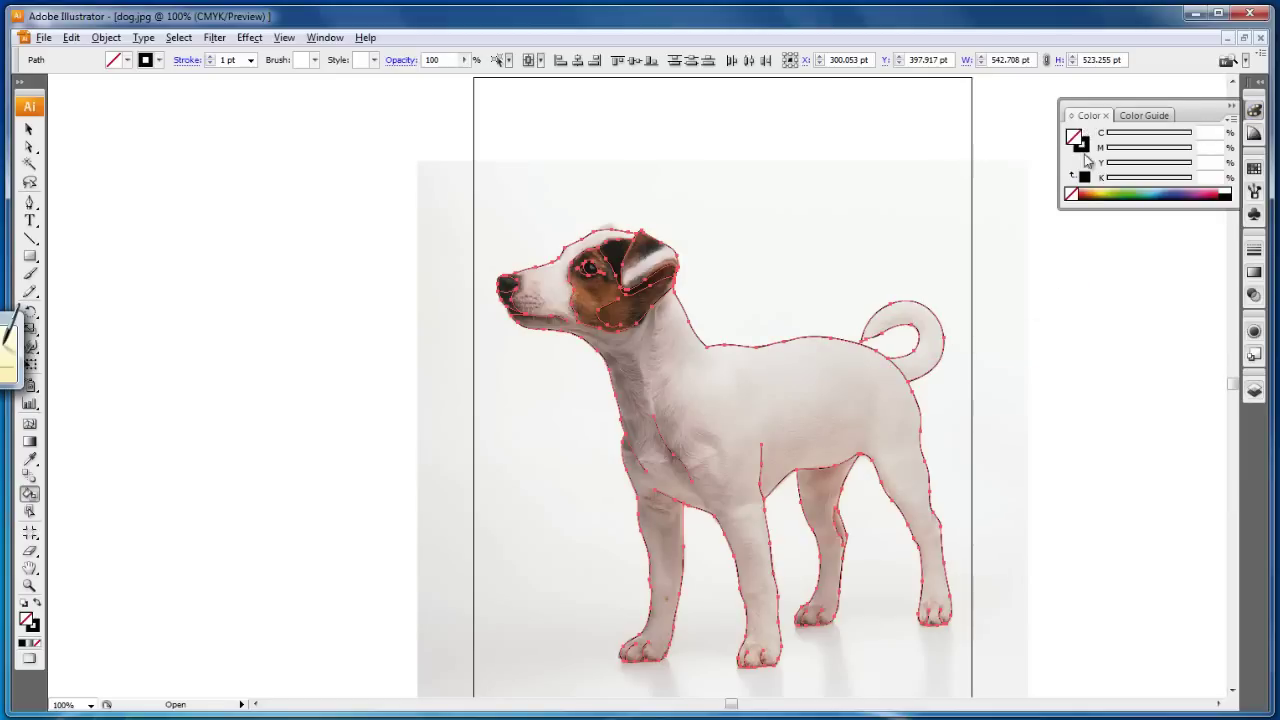
click(1091, 192)
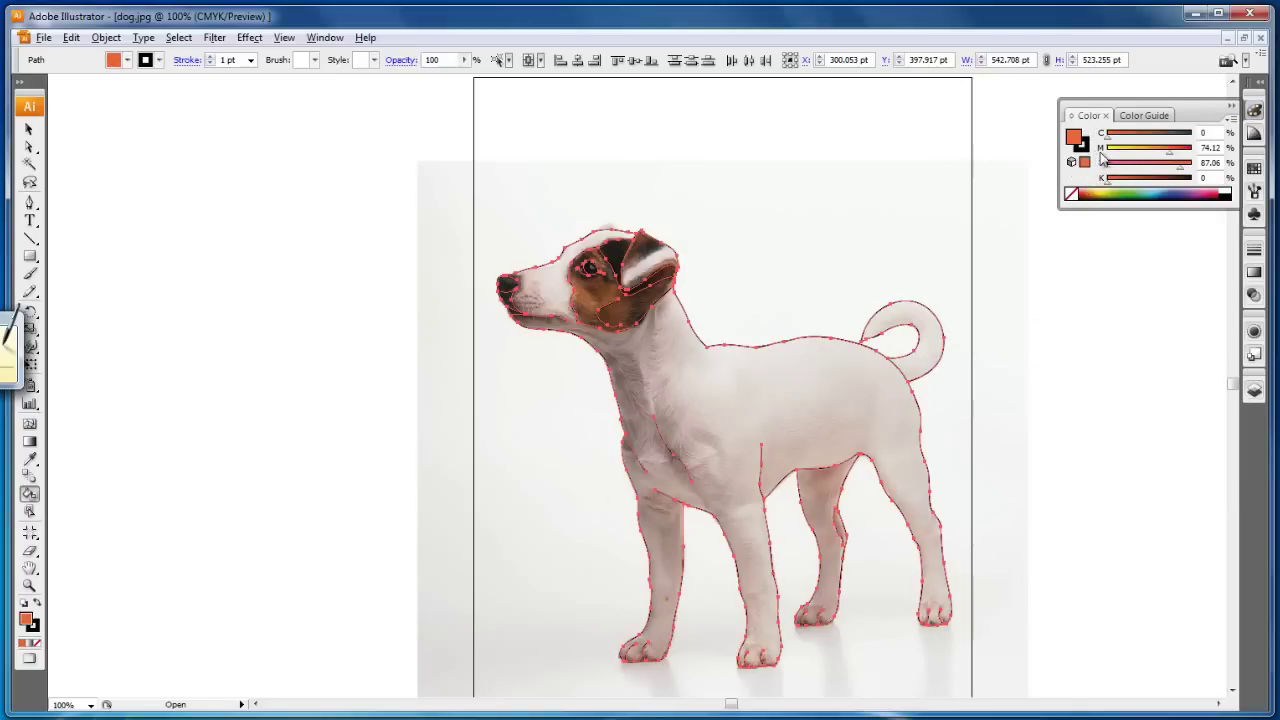
drag(1170, 152, 1106, 152)
mouse_move(1180, 167)
mouse_down()
mouse_move(1106, 168)
mouse_move(1124, 170)
mouse_up()
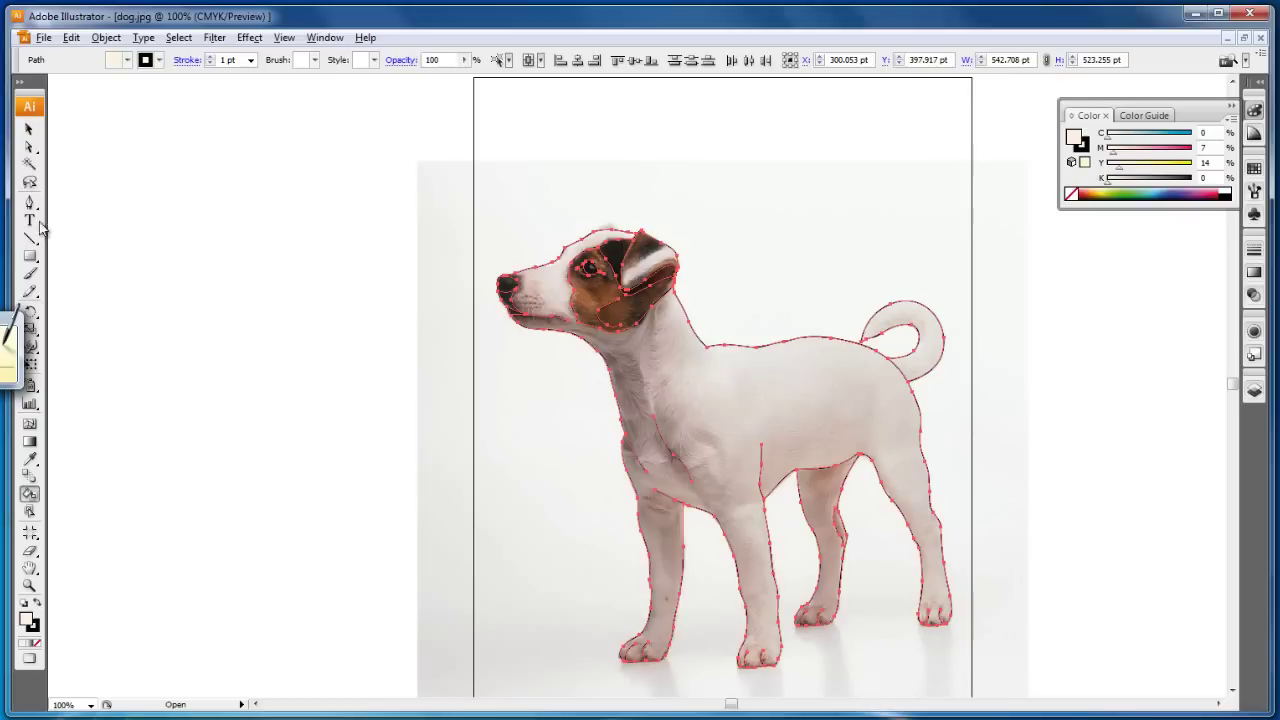
click(29, 459)
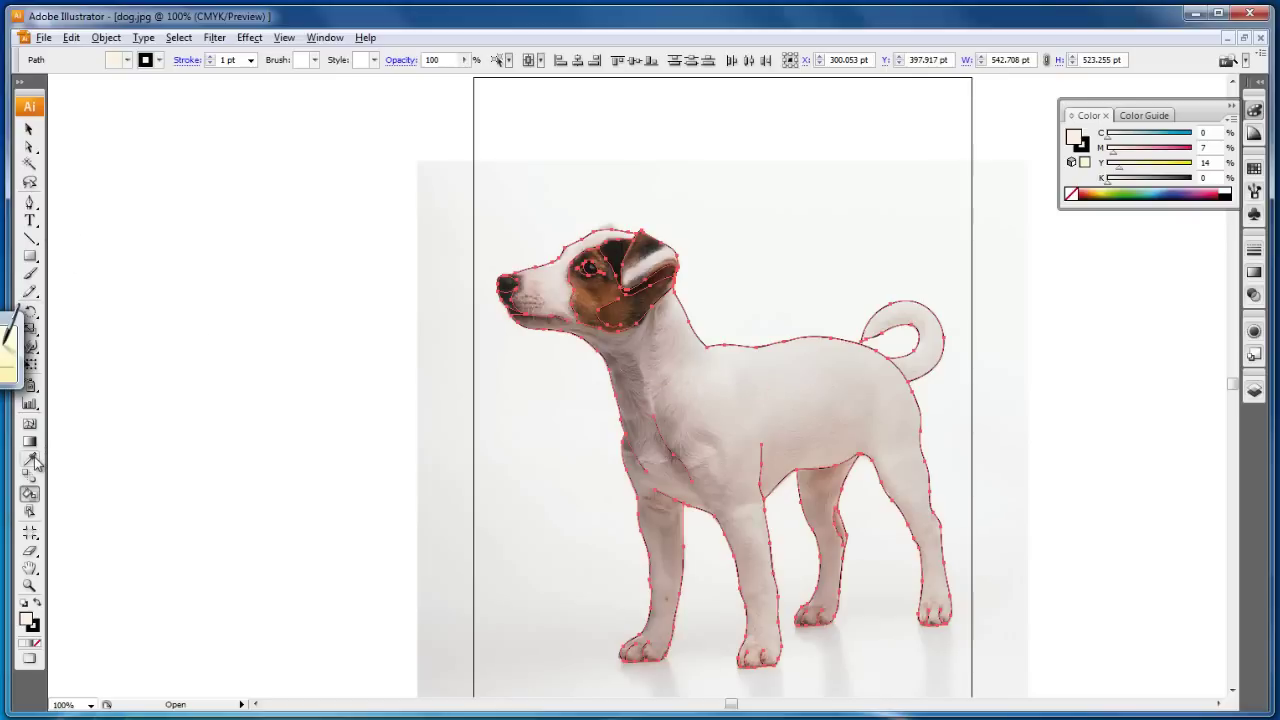
click(731, 379)
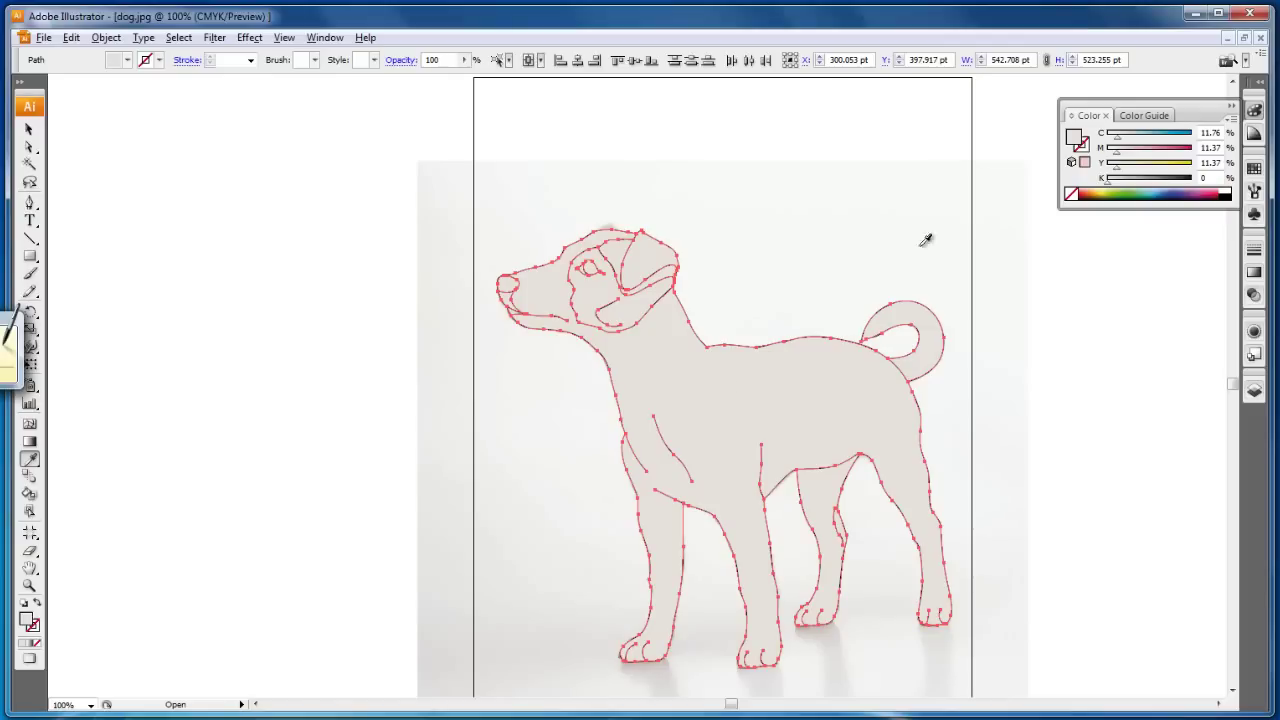
click(1071, 196)
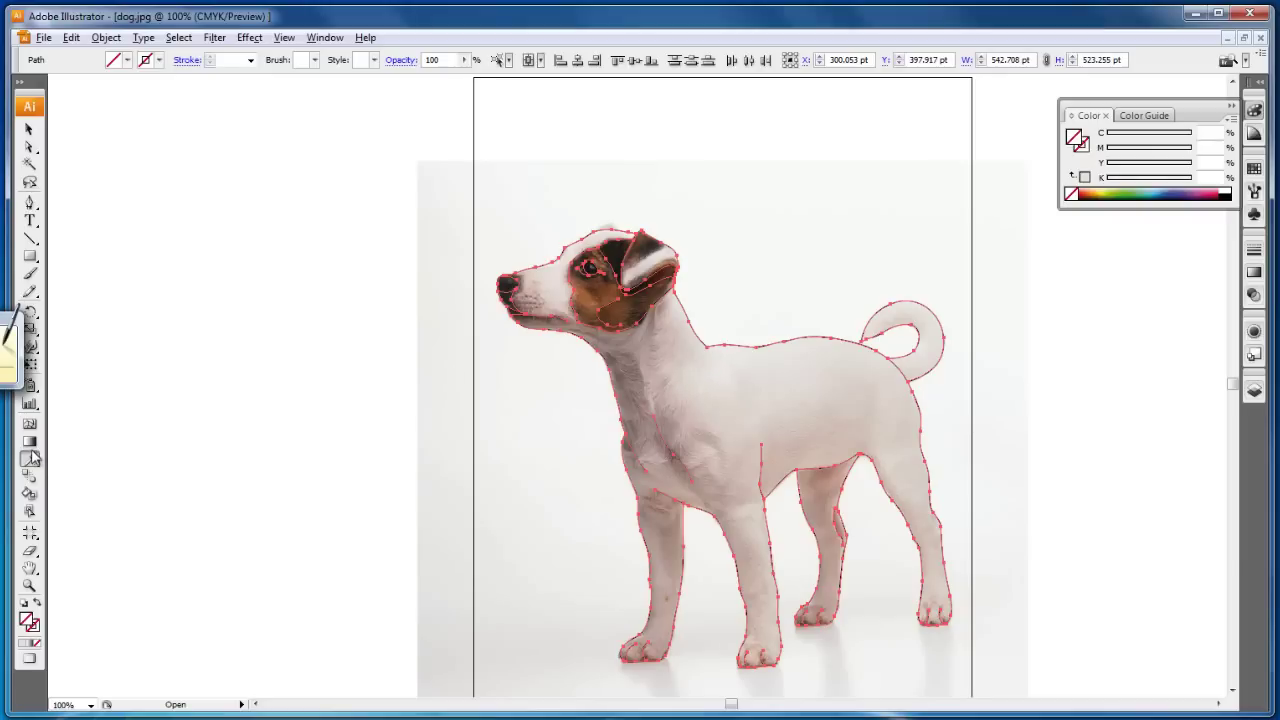
click(29, 495)
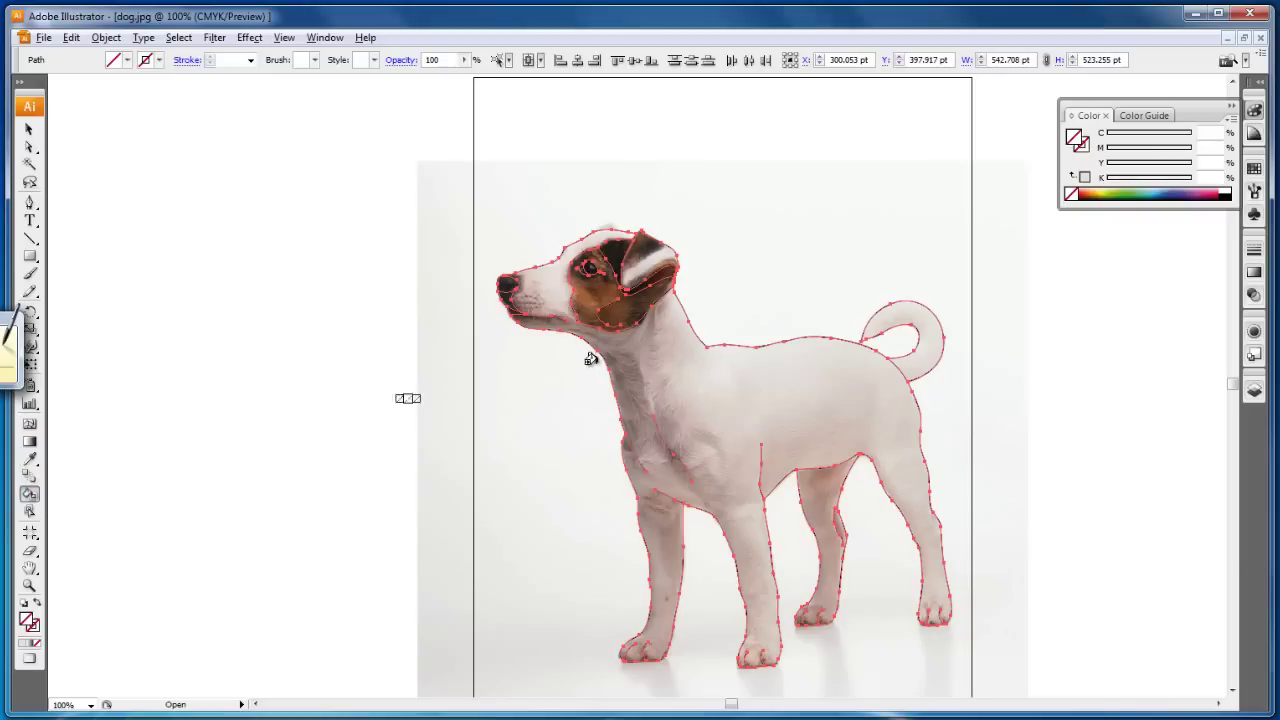
- Convert the dog to a Live Paint group filled light grey, including the far hind leg
click(1084, 177)
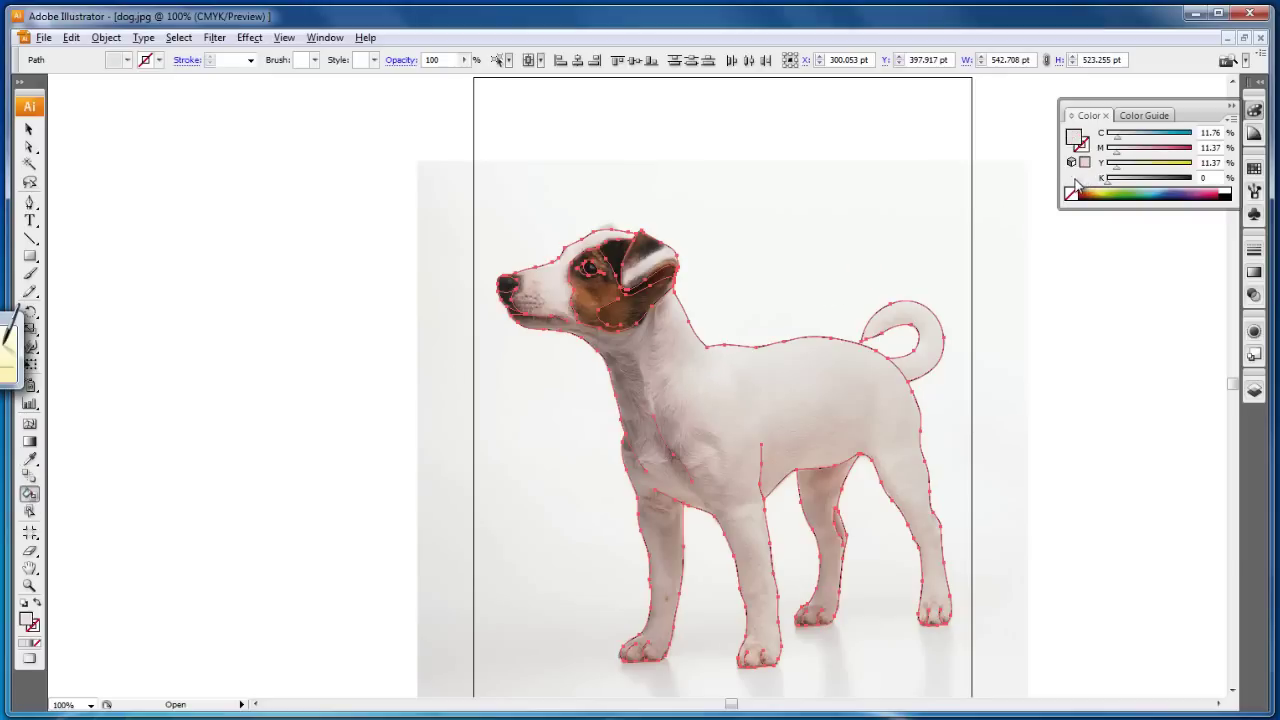
click(702, 380)
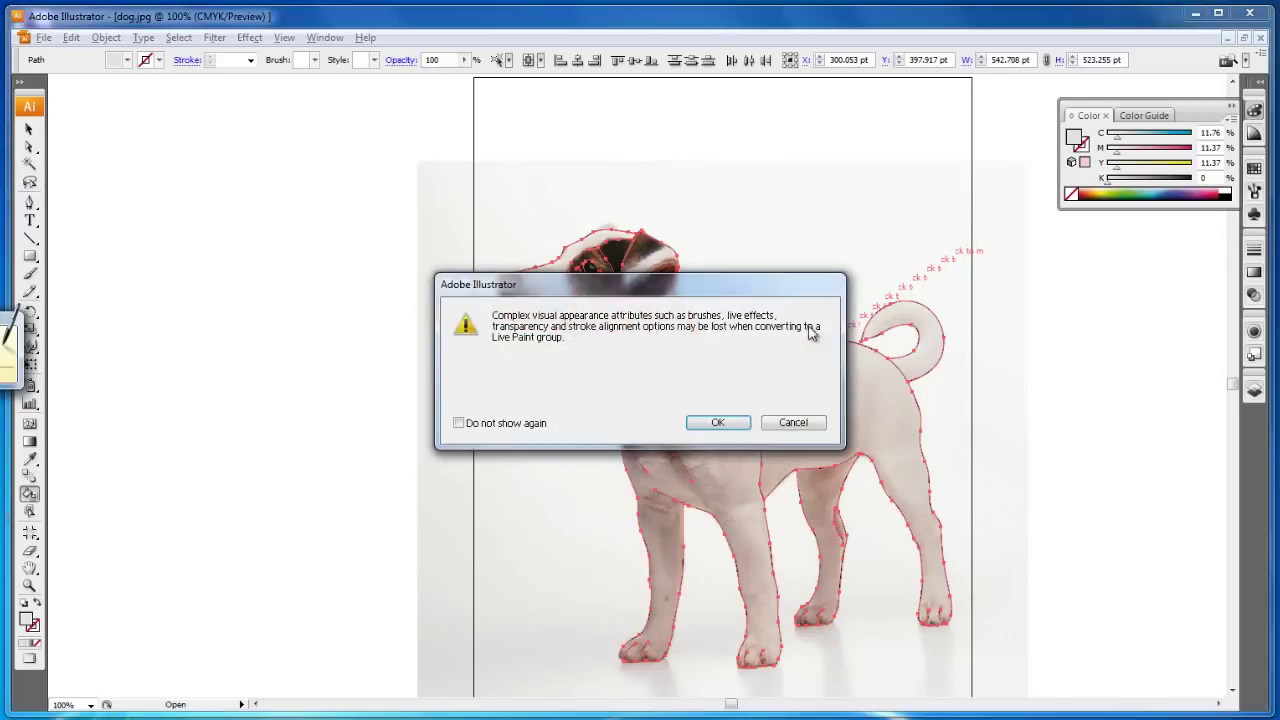
click(733, 427)
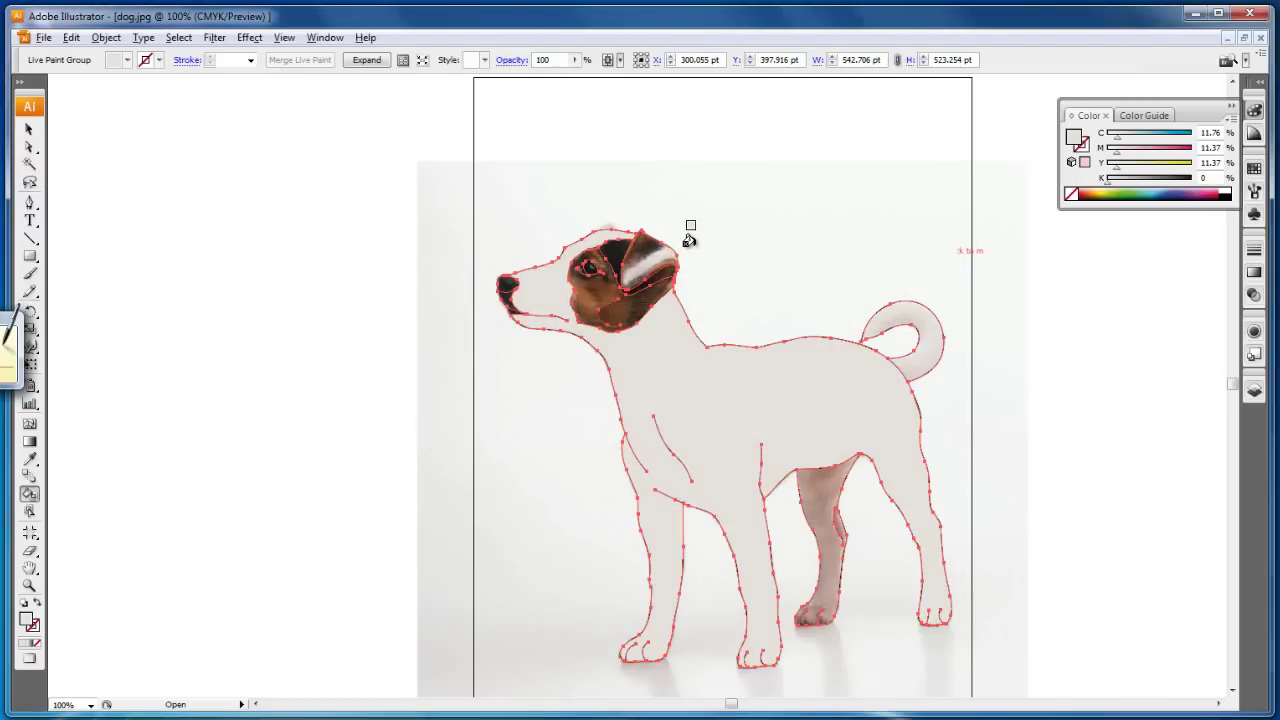
click(823, 480)
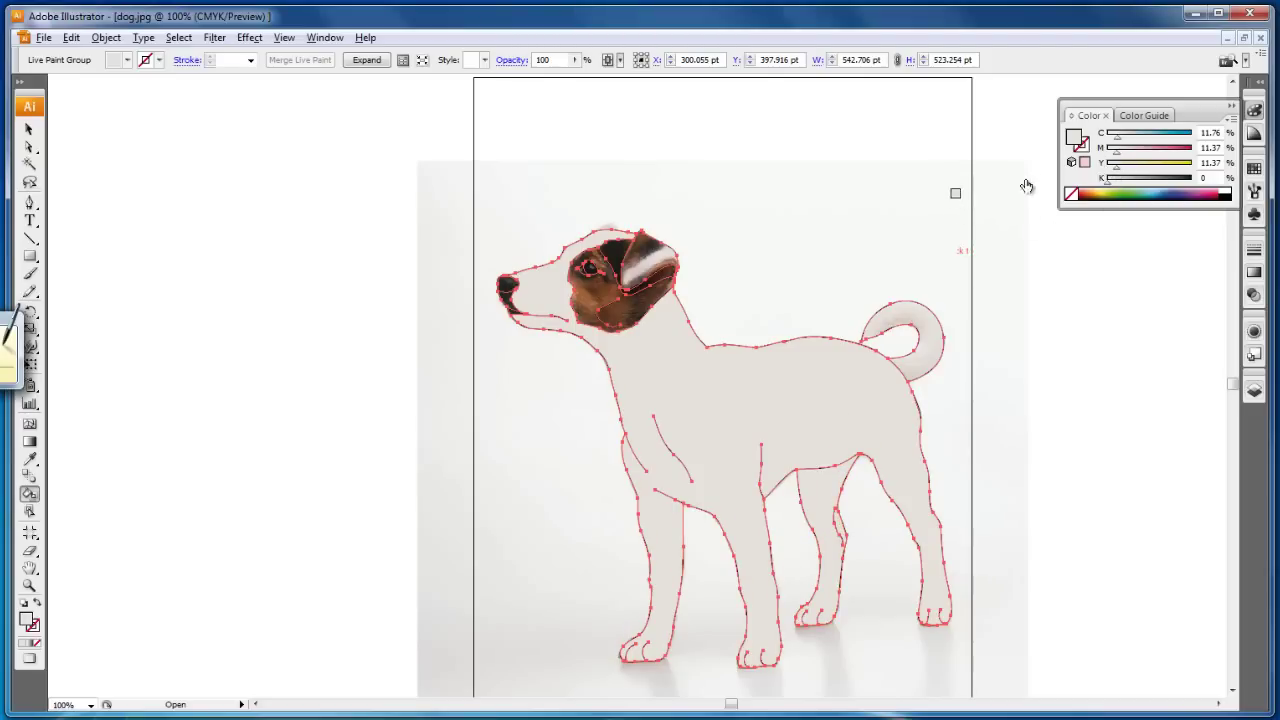
double_click(1075, 139)
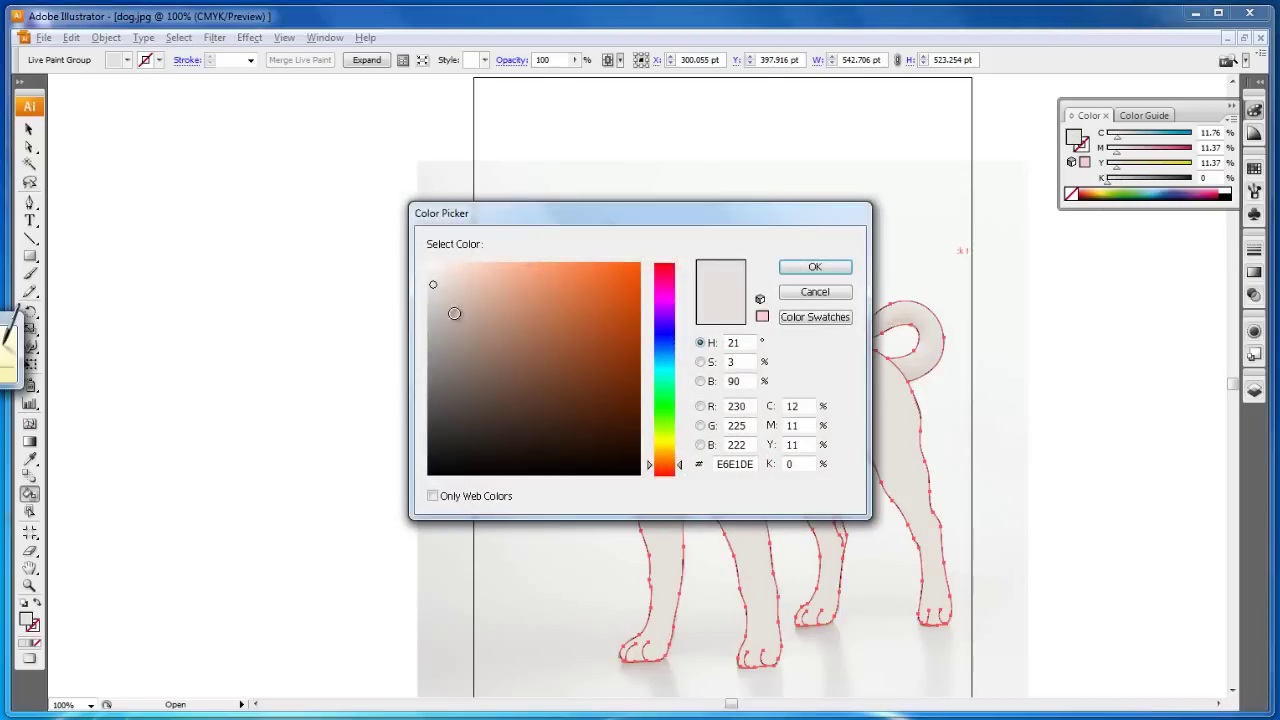
- Fill the far hind leg and tail with a slightly darker grey
drag(430, 283, 432, 296)
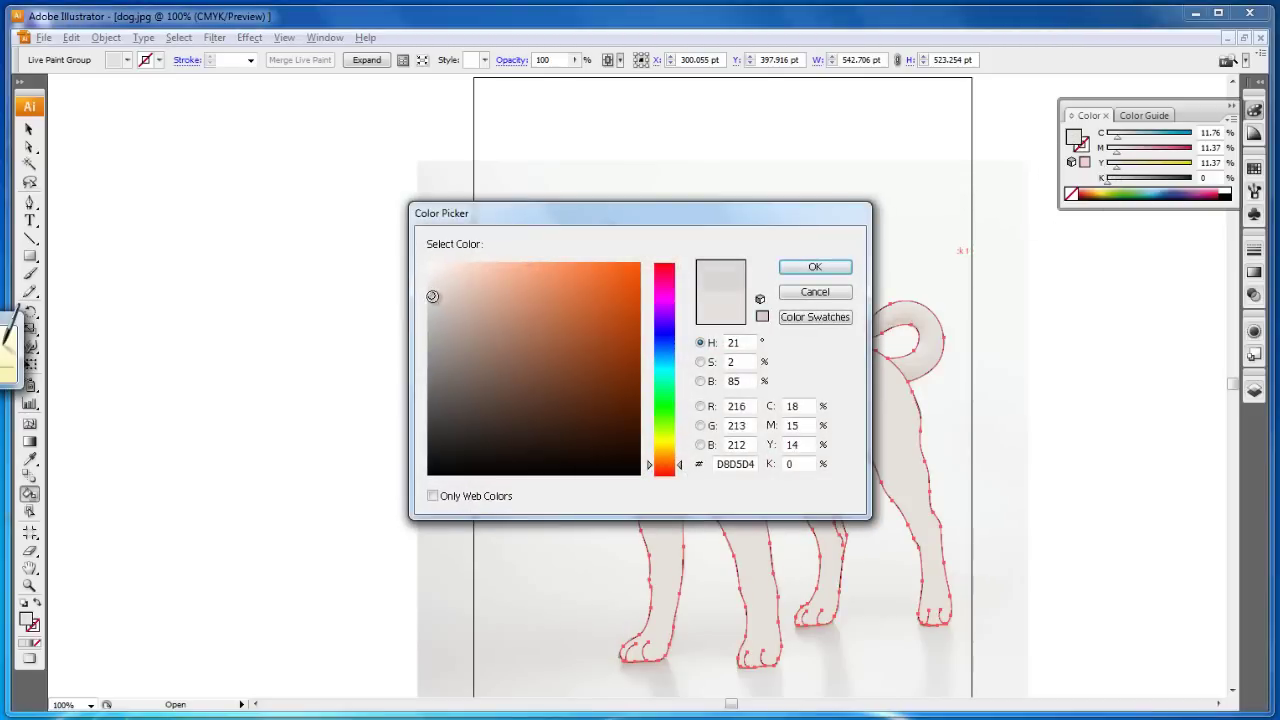
click(815, 267)
click(822, 530)
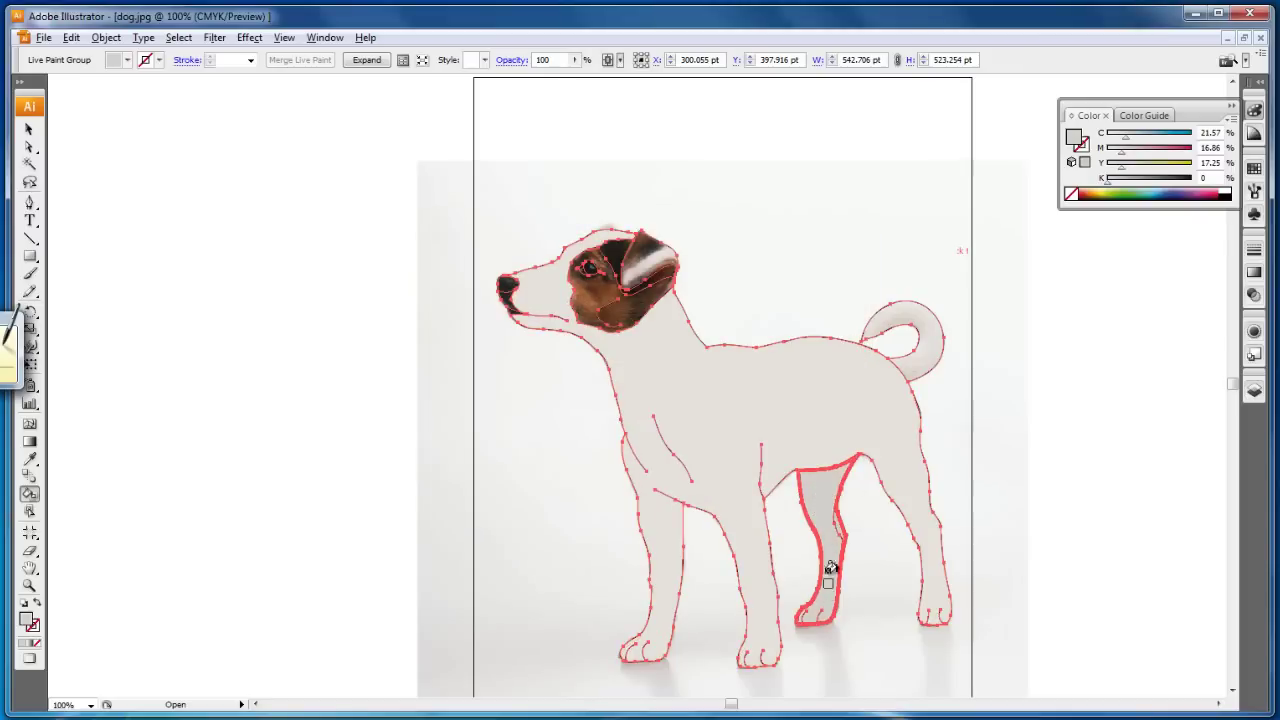
click(919, 347)
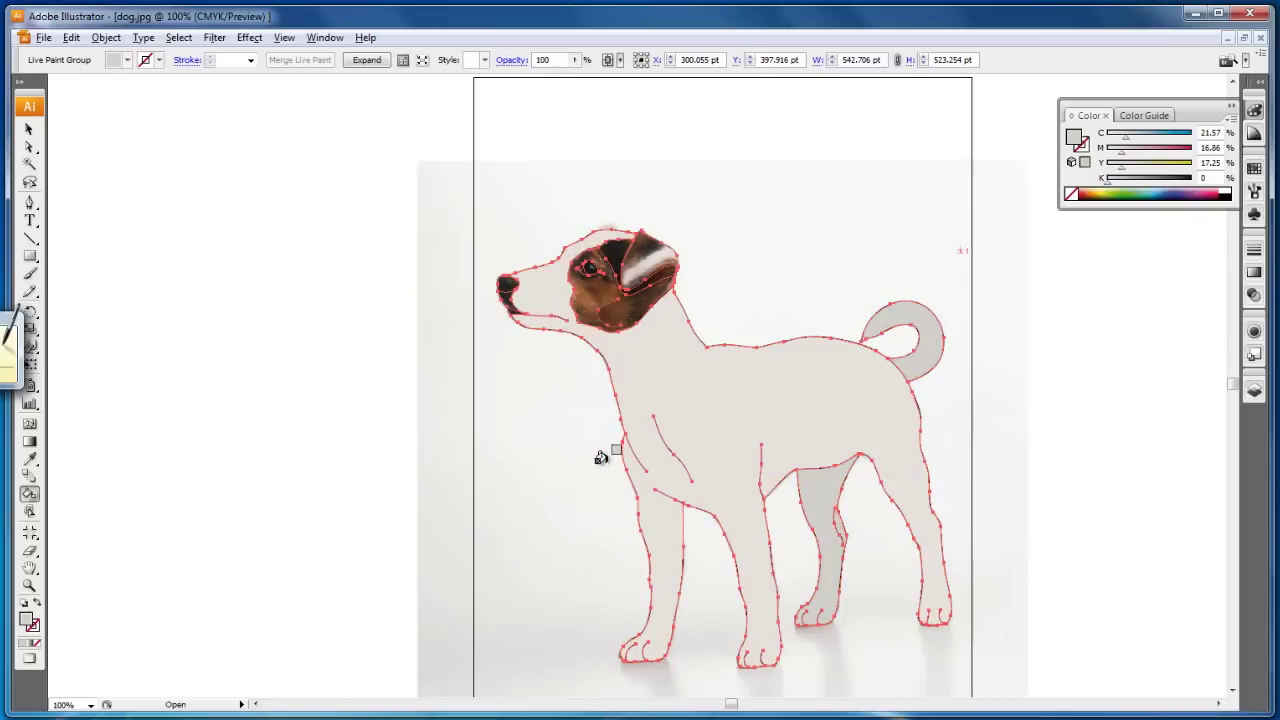
- Zoom in to 321% on the dog's head
click(29, 585)
drag(449, 205, 790, 404)
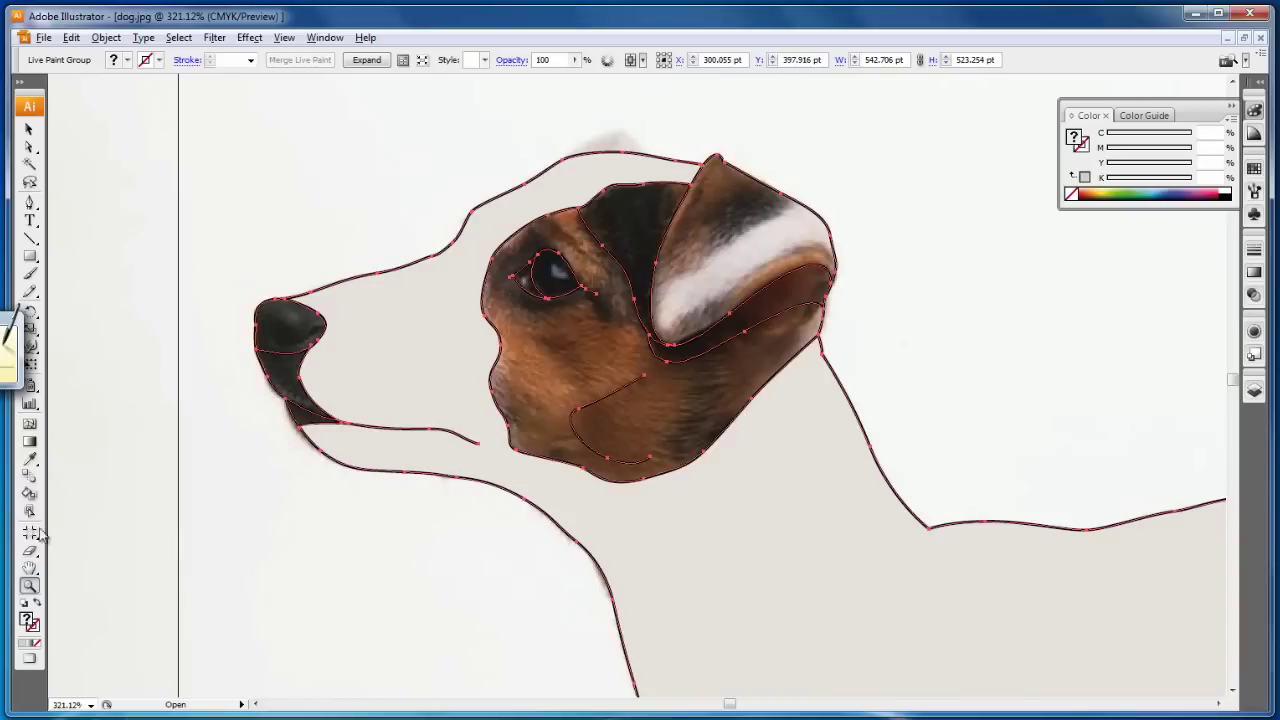
click(29, 493)
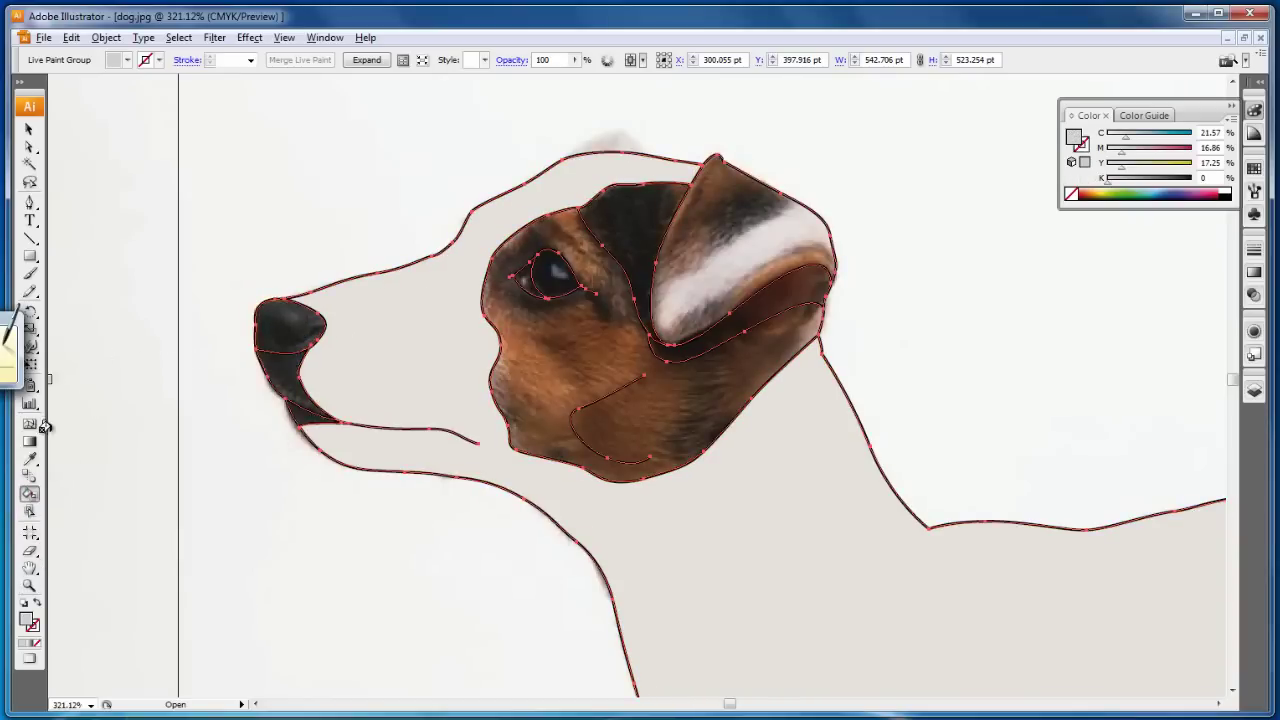
click(29, 459)
click(268, 330)
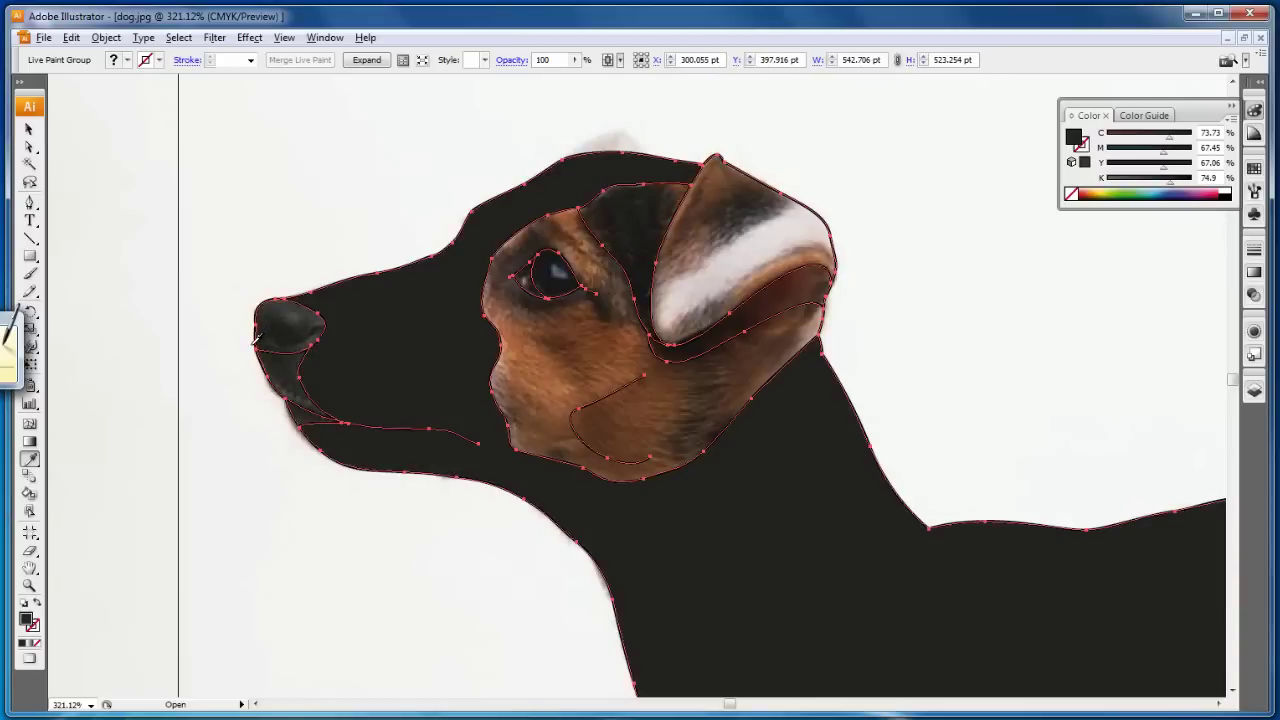
click(71, 37)
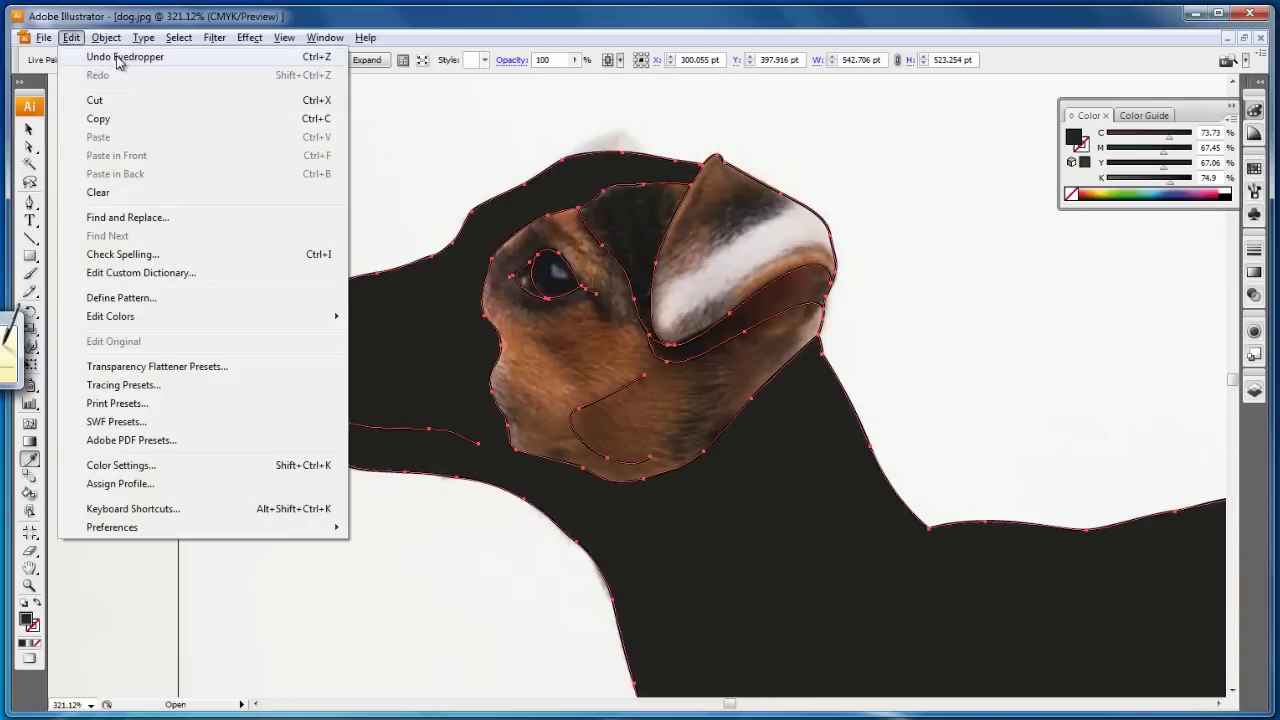
click(118, 57)
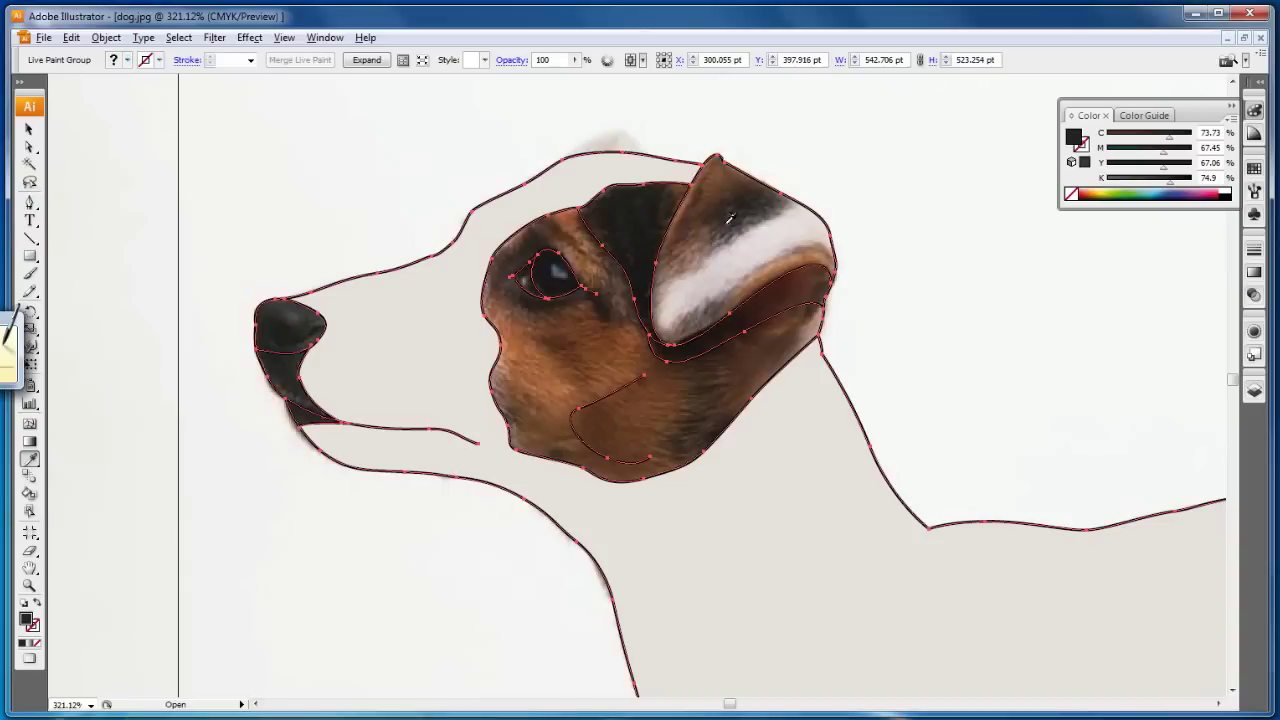
click(29, 493)
click(278, 322)
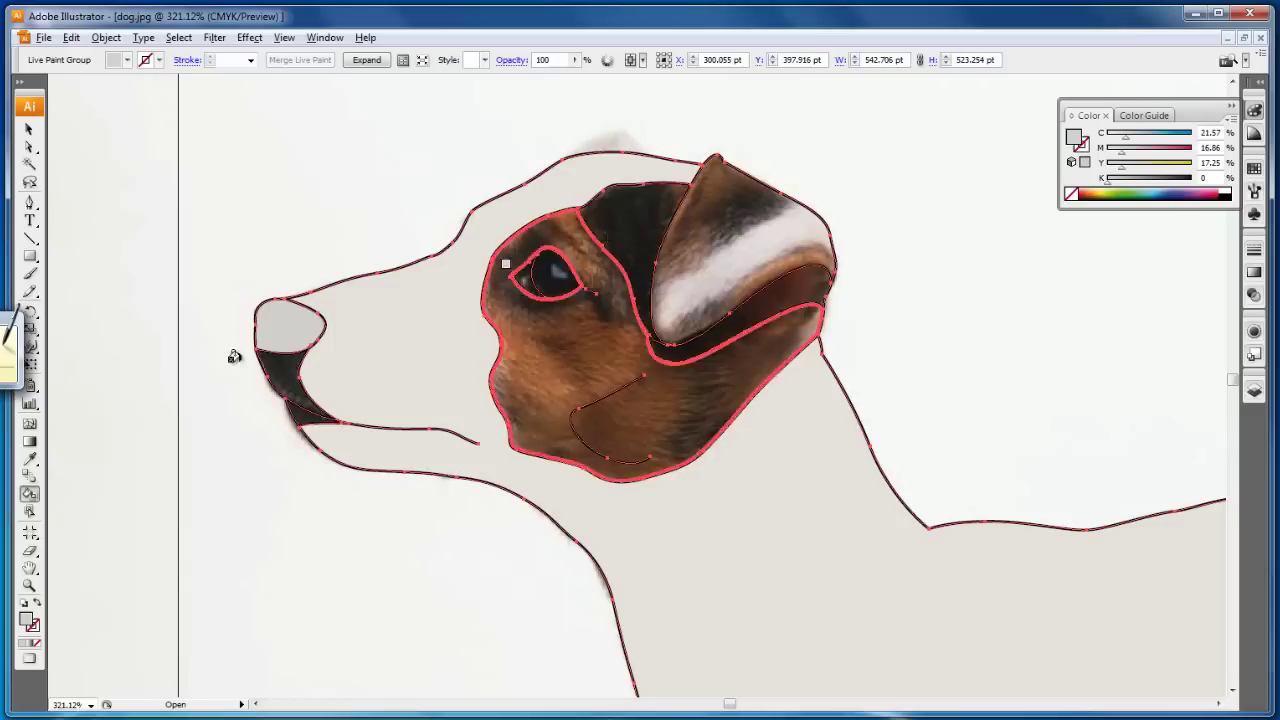
click(71, 37)
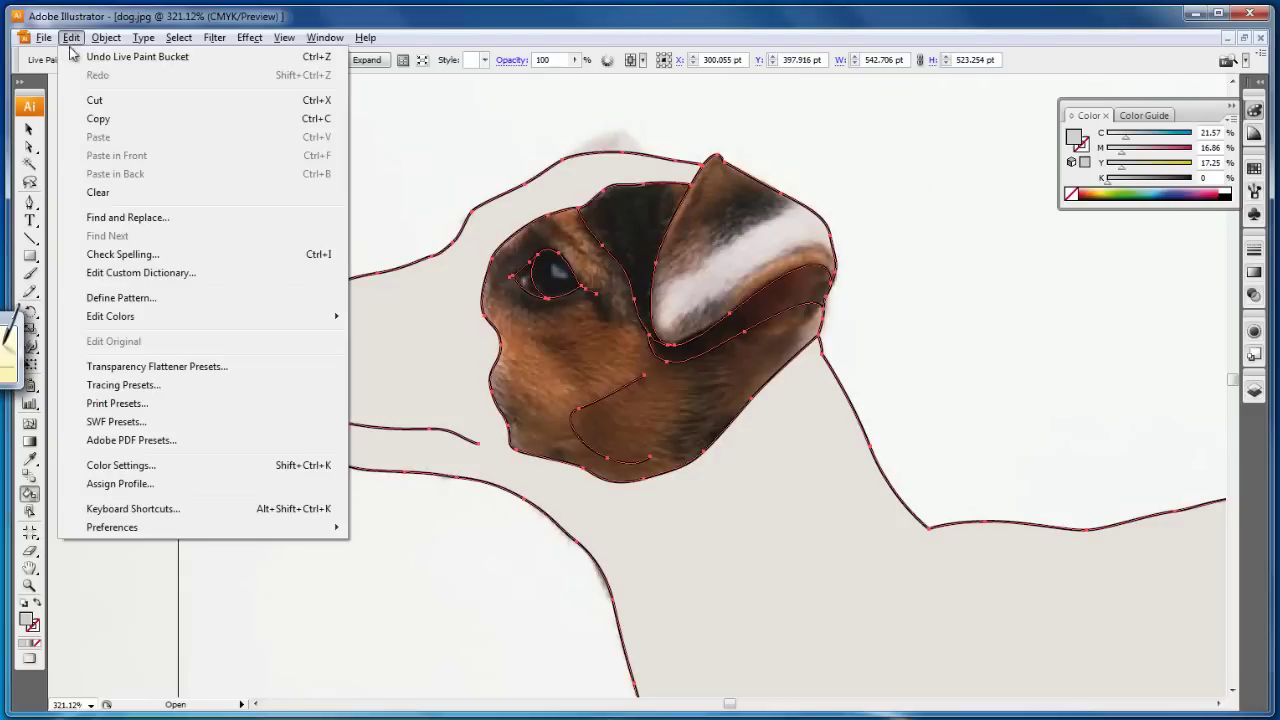
click(106, 58)
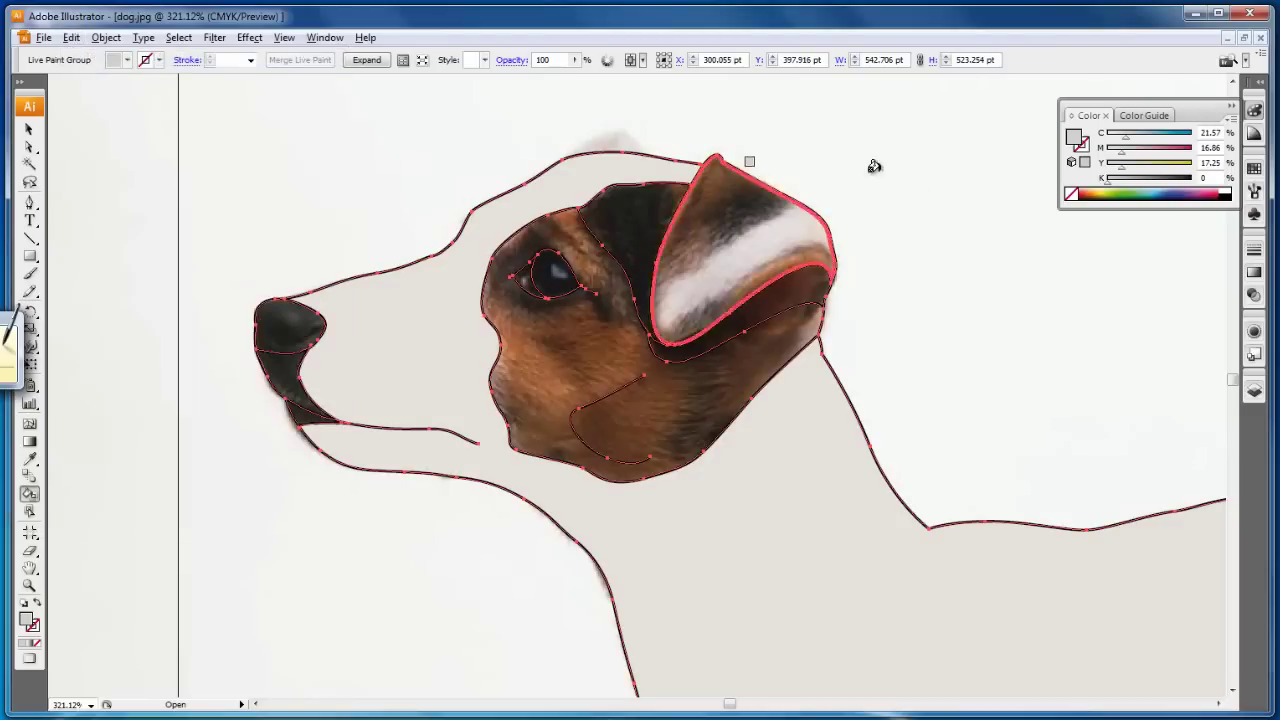
- Paint the nose mid grey (K 48) and the area beneath it lighter grey (K 31)
drag(1110, 185, 1148, 185)
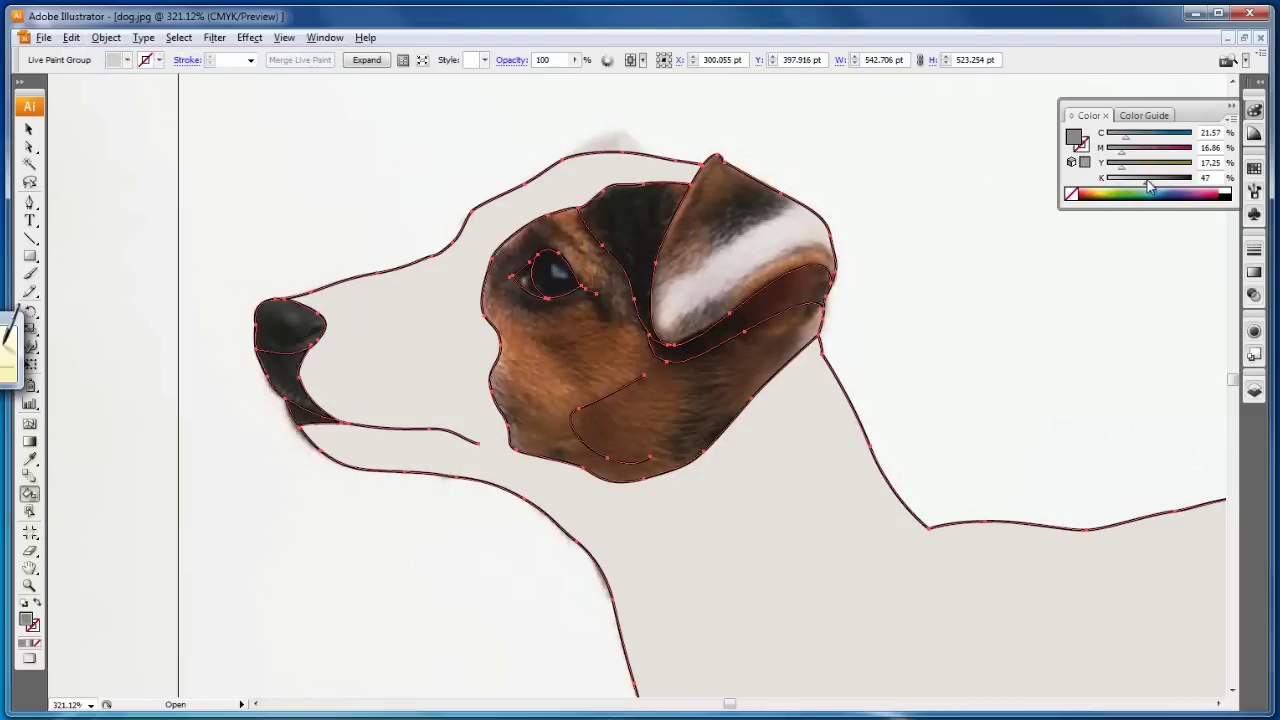
click(286, 322)
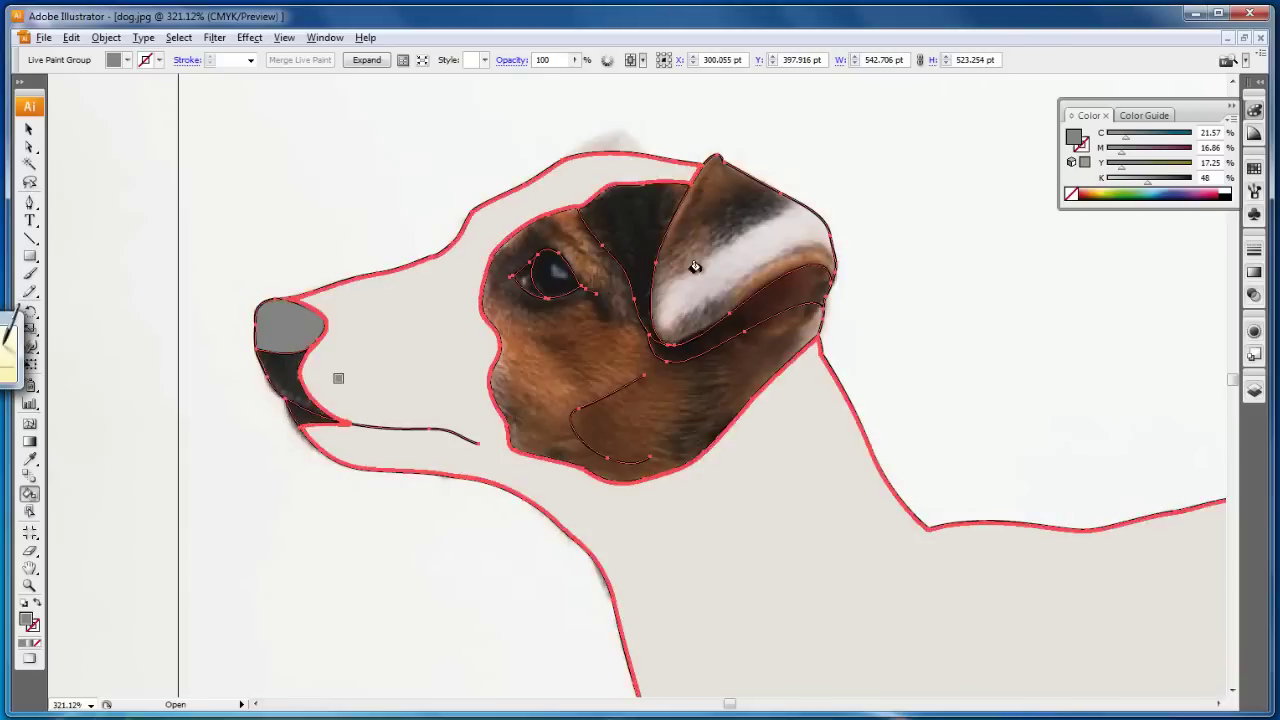
drag(1148, 188, 1134, 188)
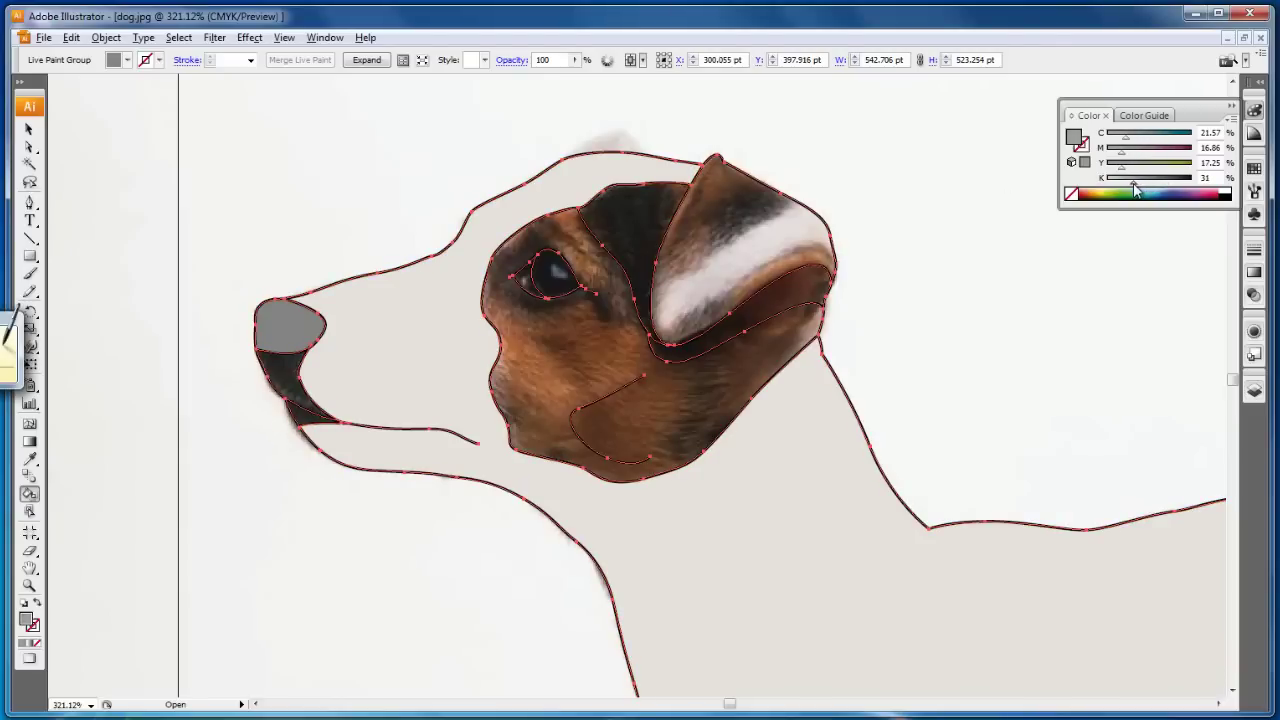
click(290, 385)
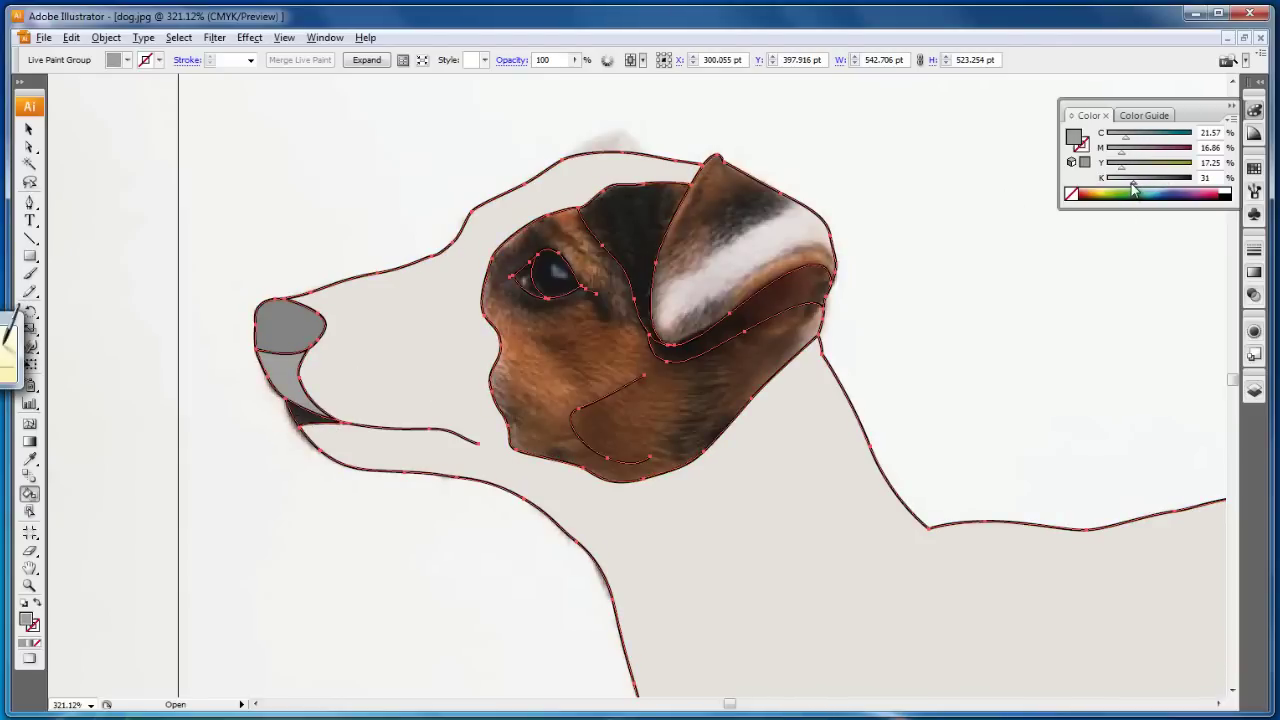
drag(1130, 188, 1127, 188)
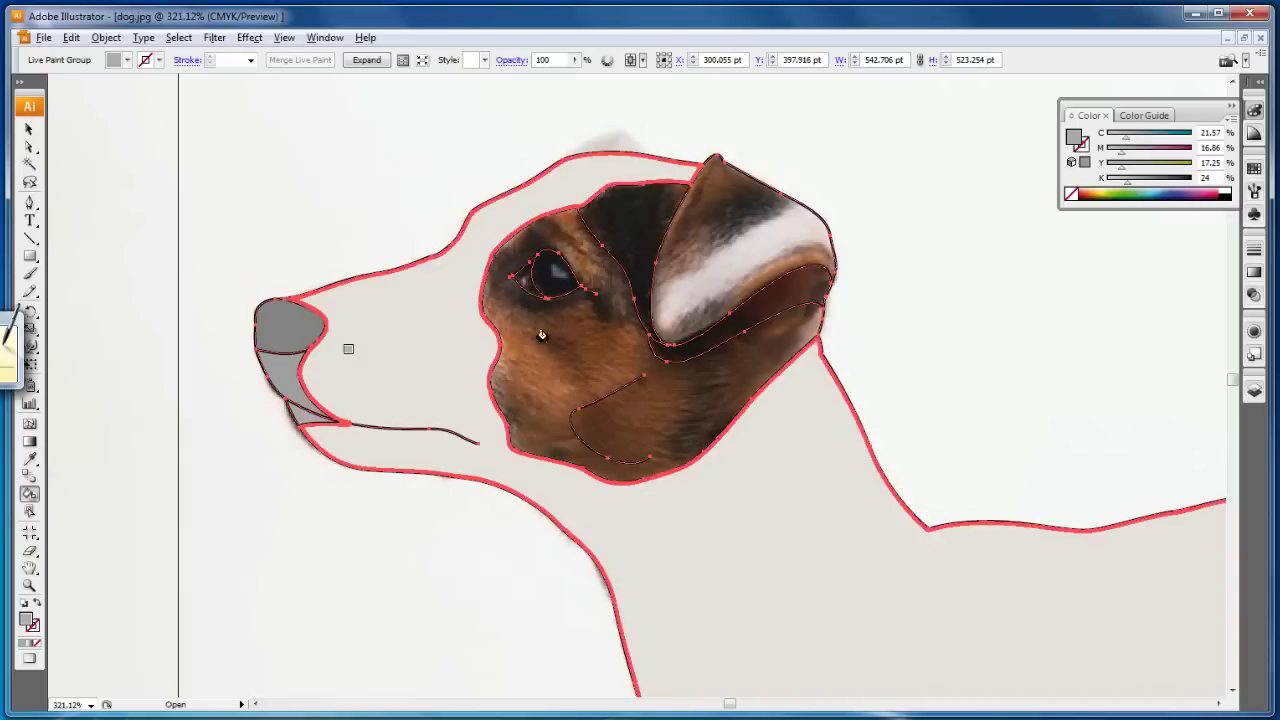
alt+click(575, 324)
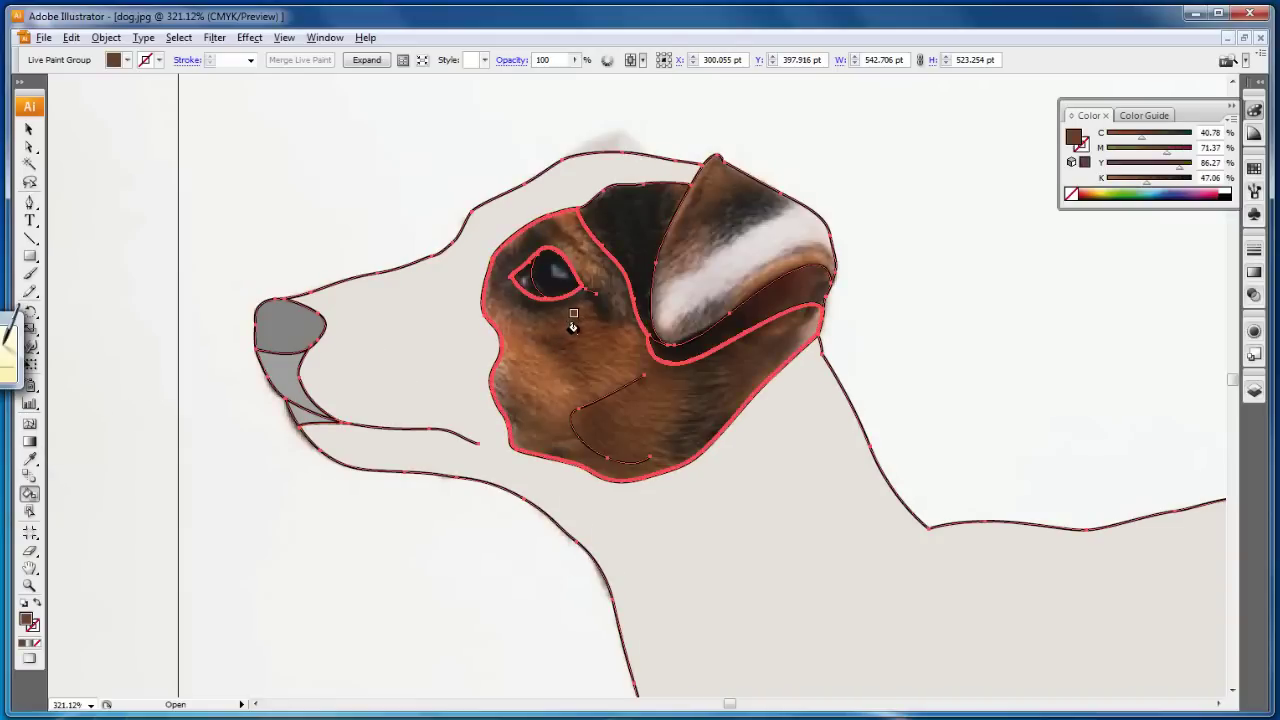
- Fill the face brown, the patch behind the ear near-black, the ear brown, the eye highlight white
click(573, 326)
alt+click(647, 212)
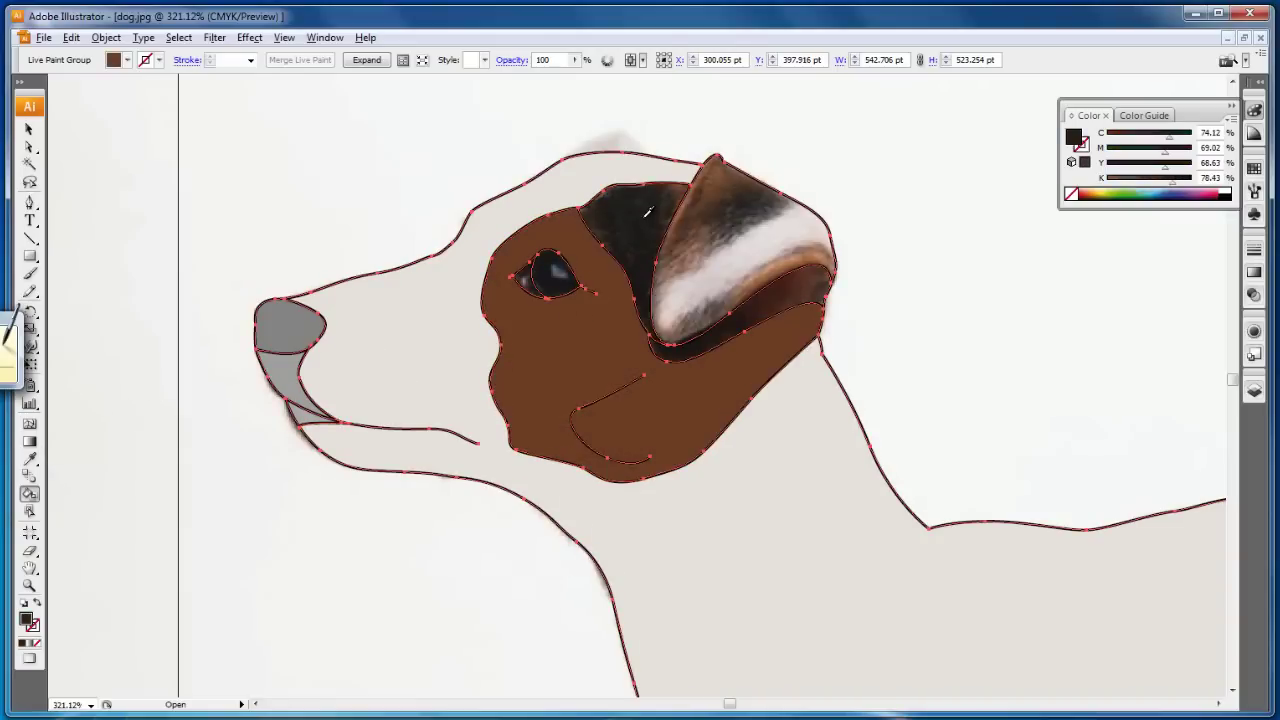
alt+click(716, 186)
click(753, 247)
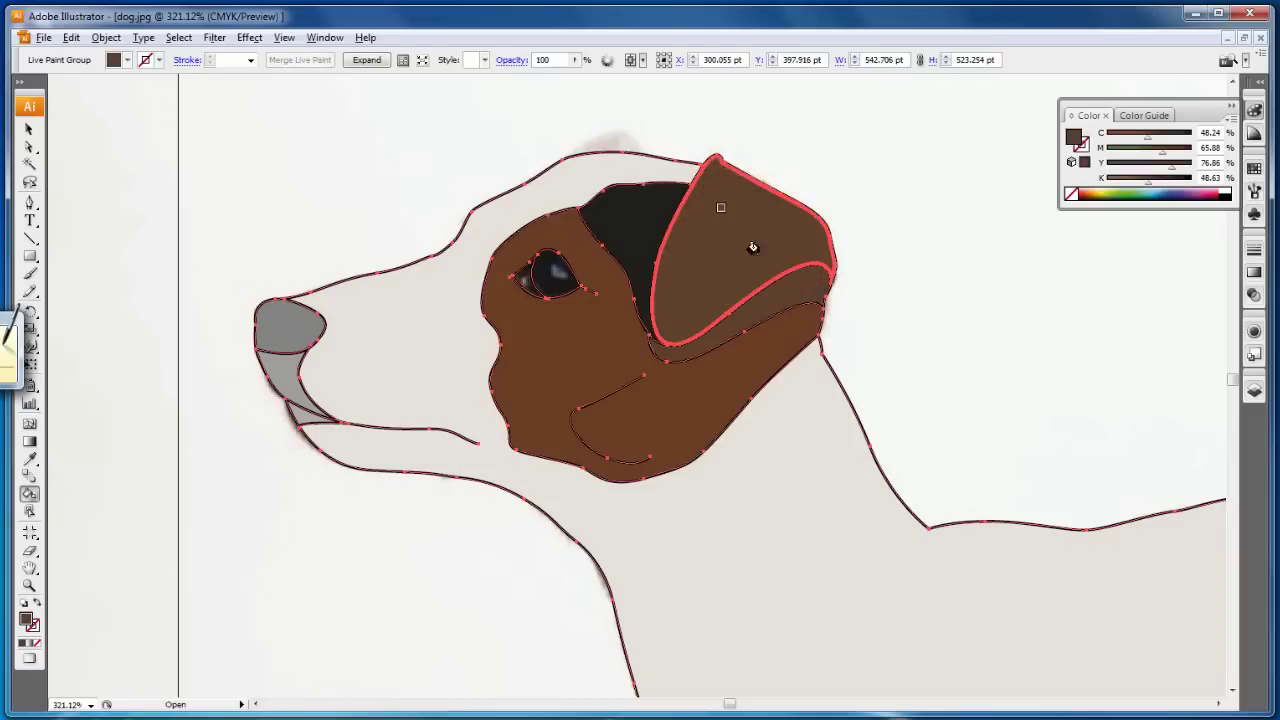
alt+click(552, 277)
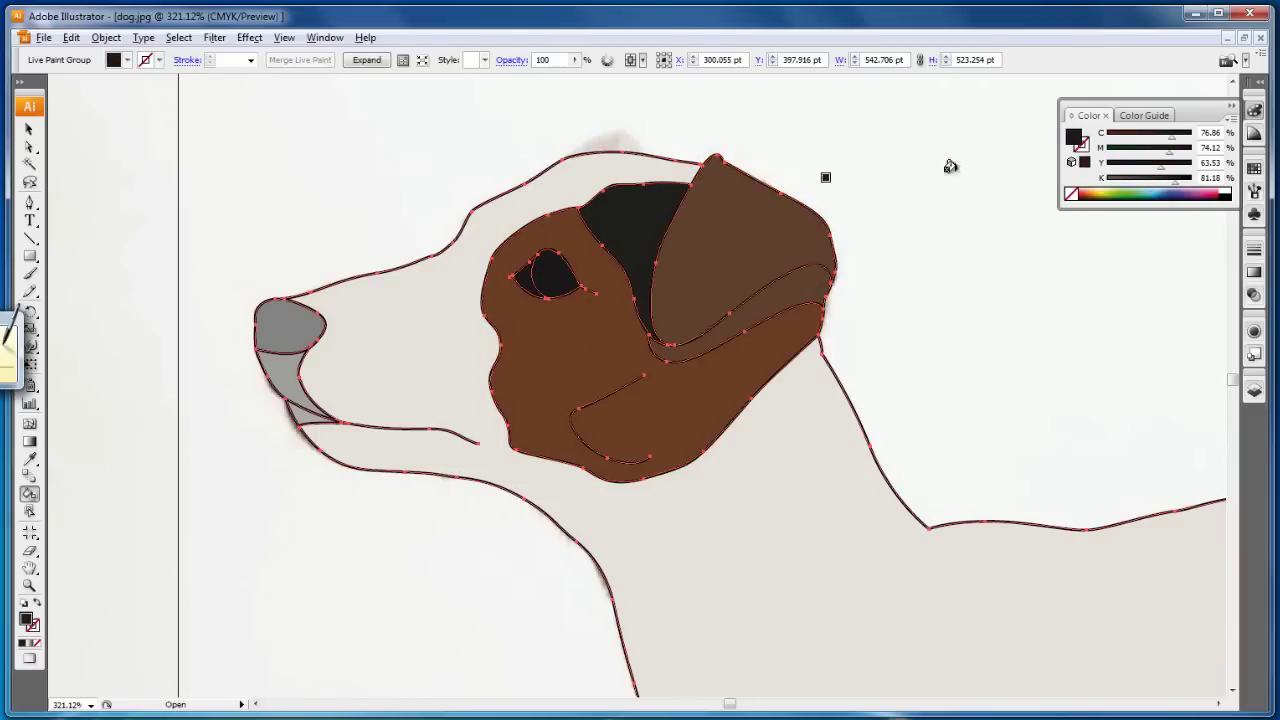
click(1227, 189)
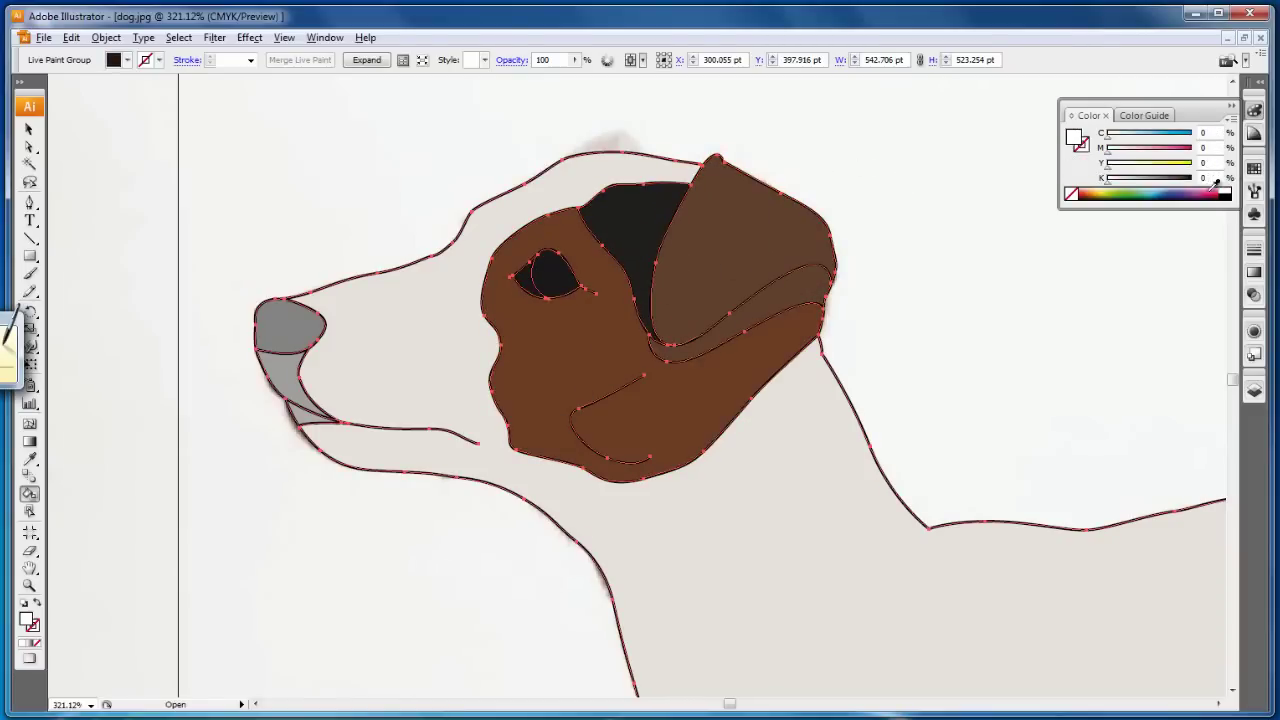
click(522, 276)
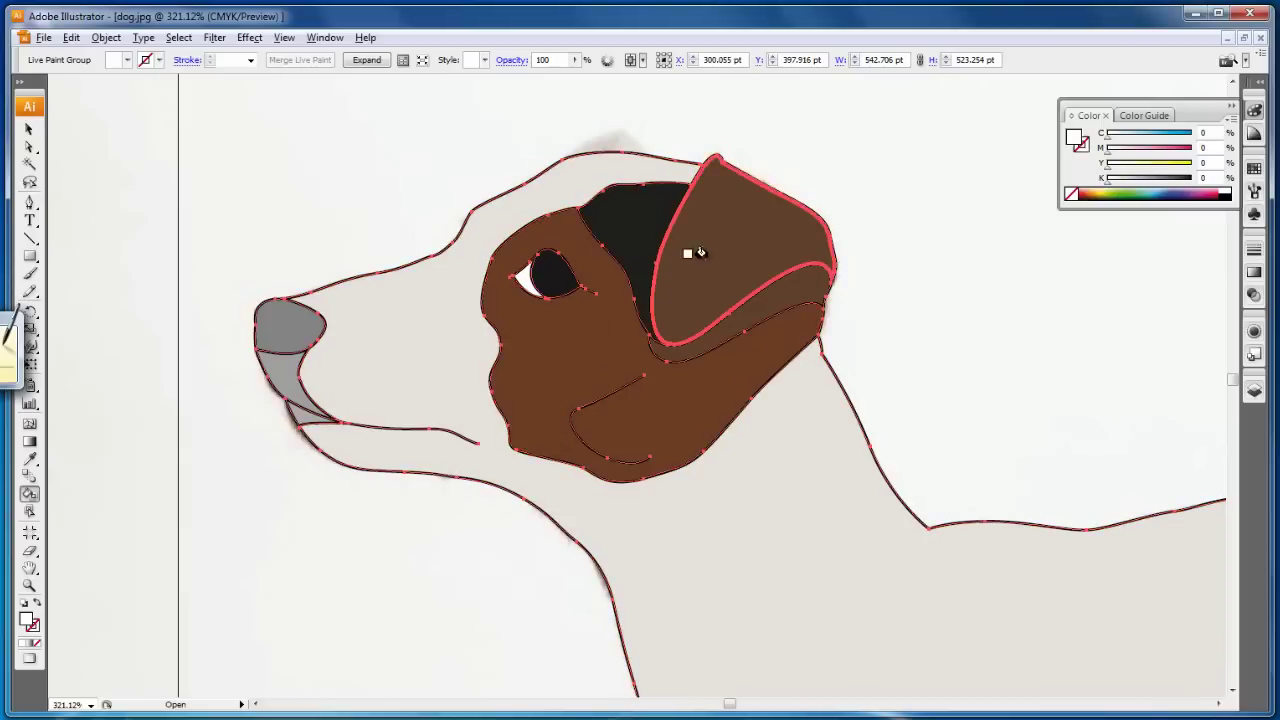
alt+click(730, 233)
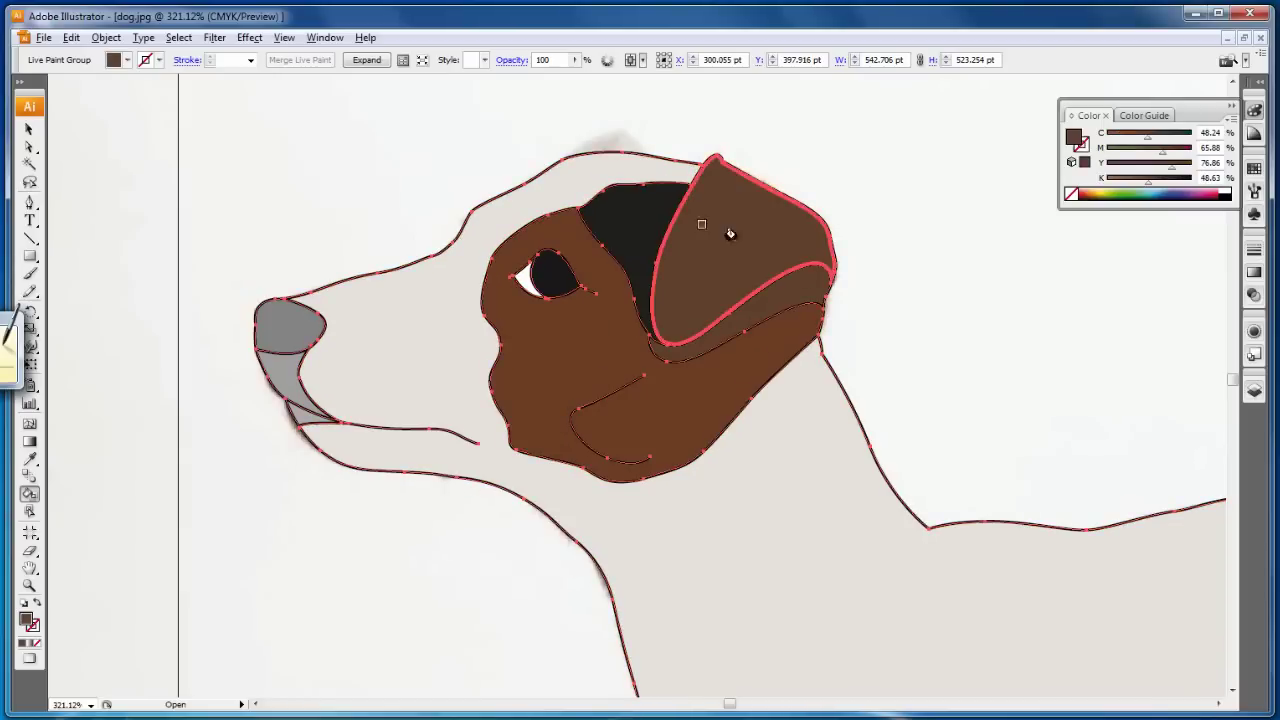
- Refill the ear with a lighter brown, 845D49
double_click(1076, 140)
drag(537, 393, 522, 365)
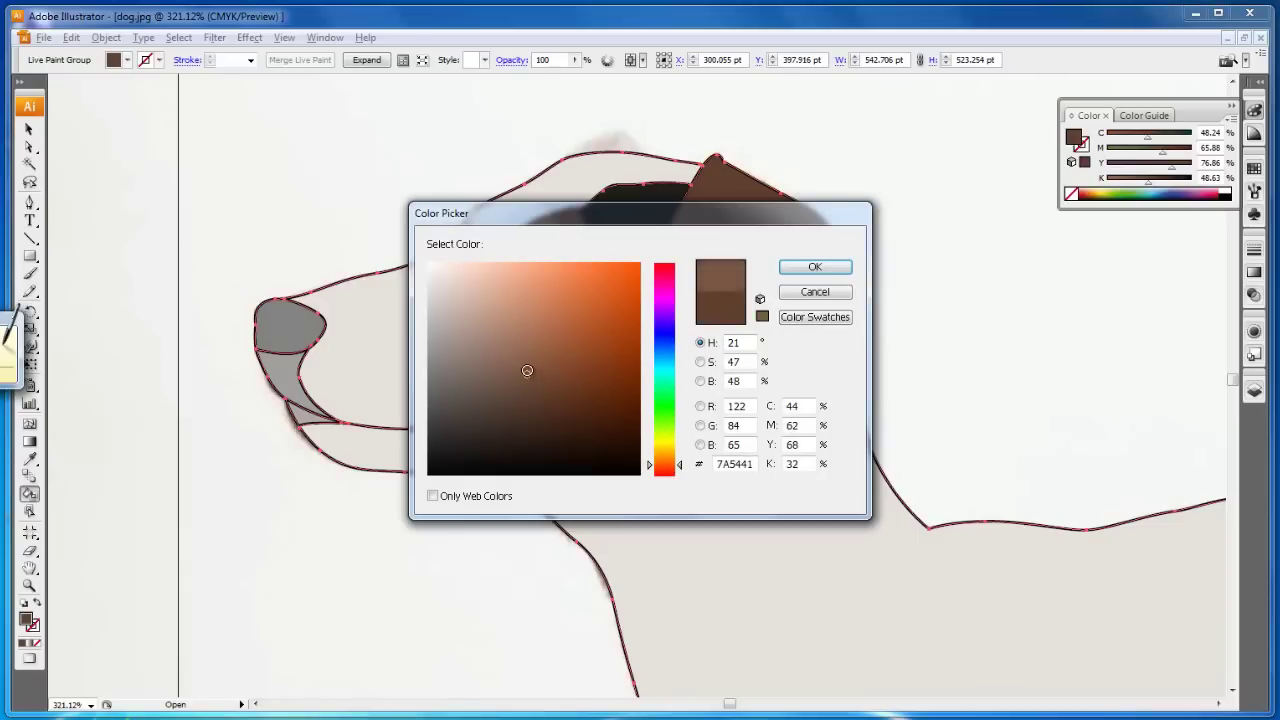
click(815, 270)
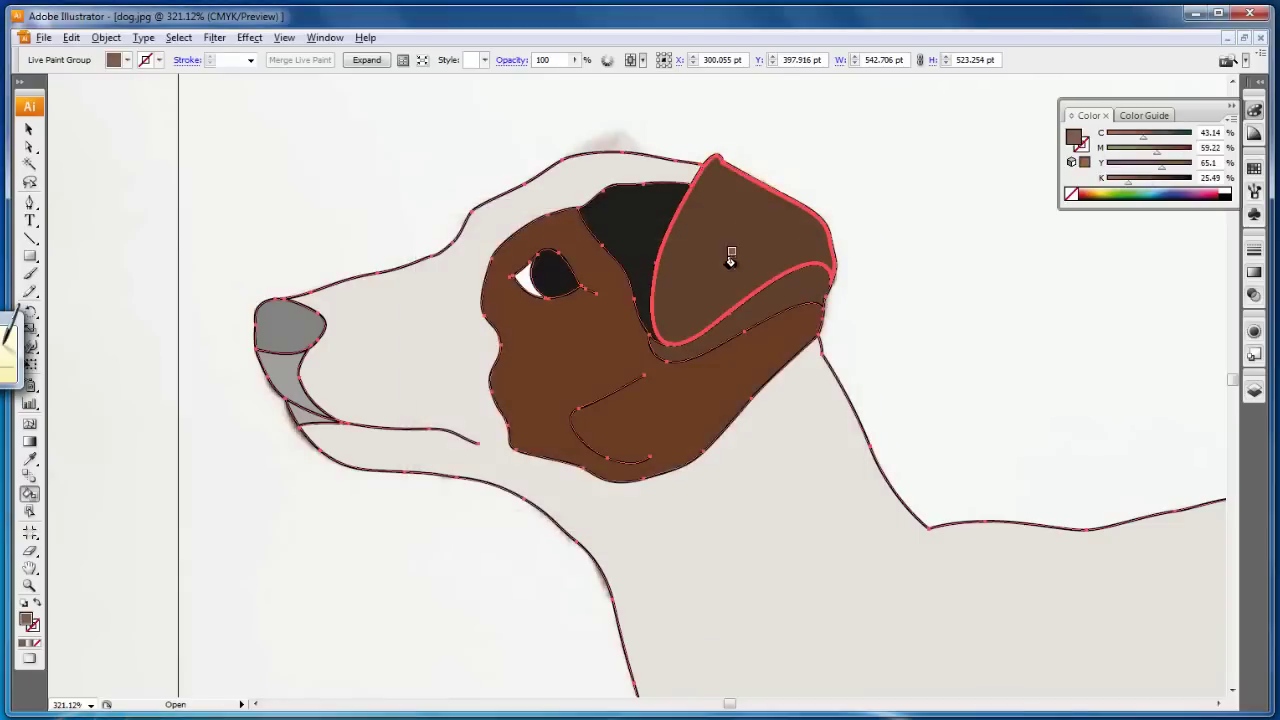
click(691, 277)
- Refill the face with a lighter brown
alt+click(593, 355)
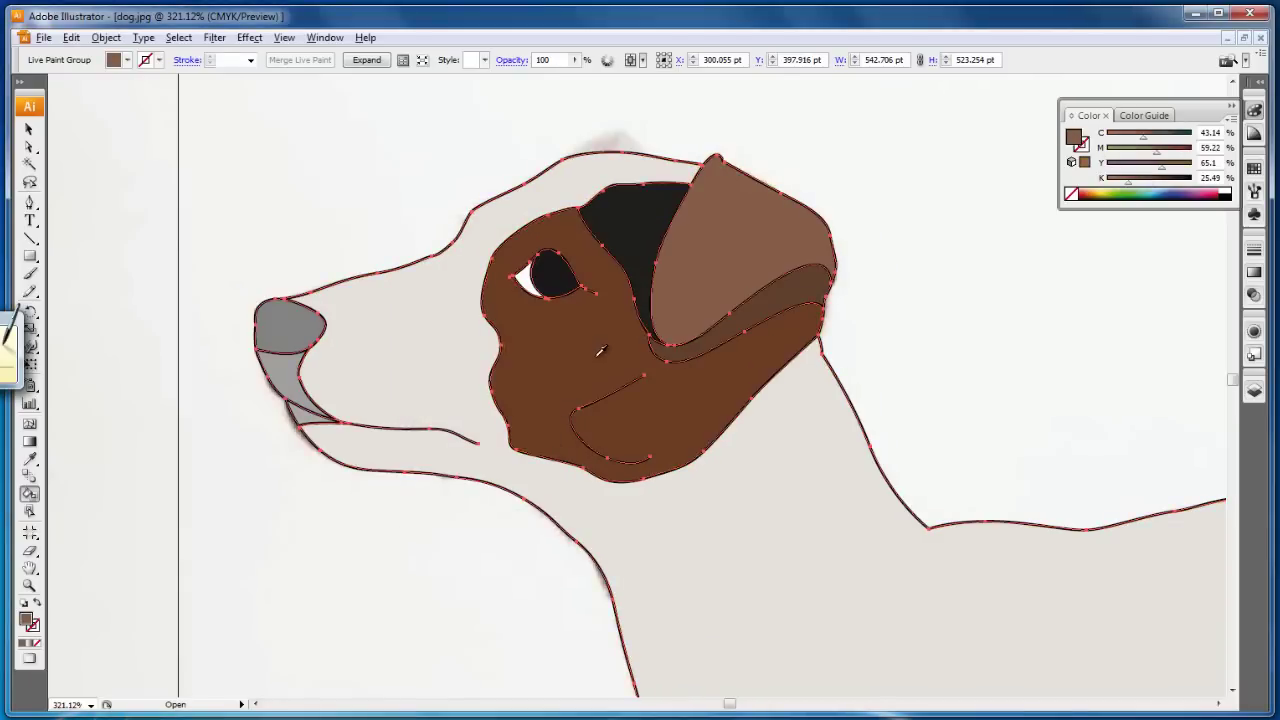
double_click(1074, 137)
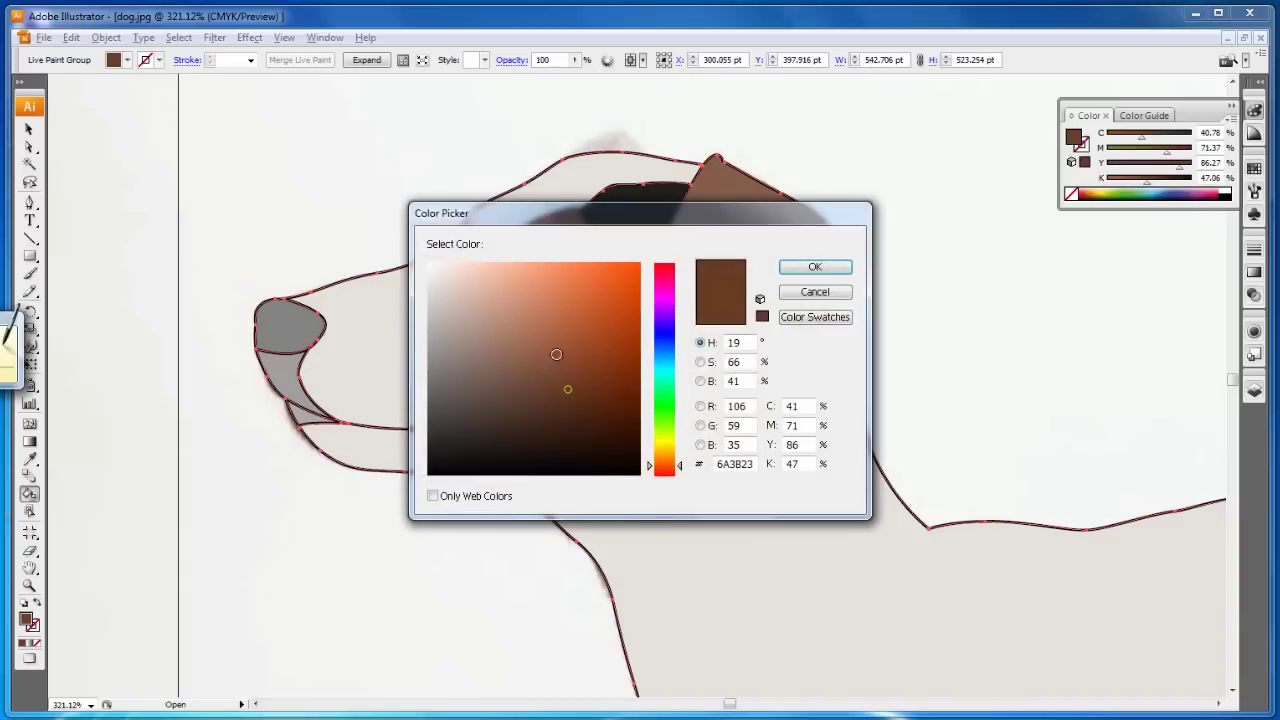
drag(557, 384, 534, 346)
click(815, 268)
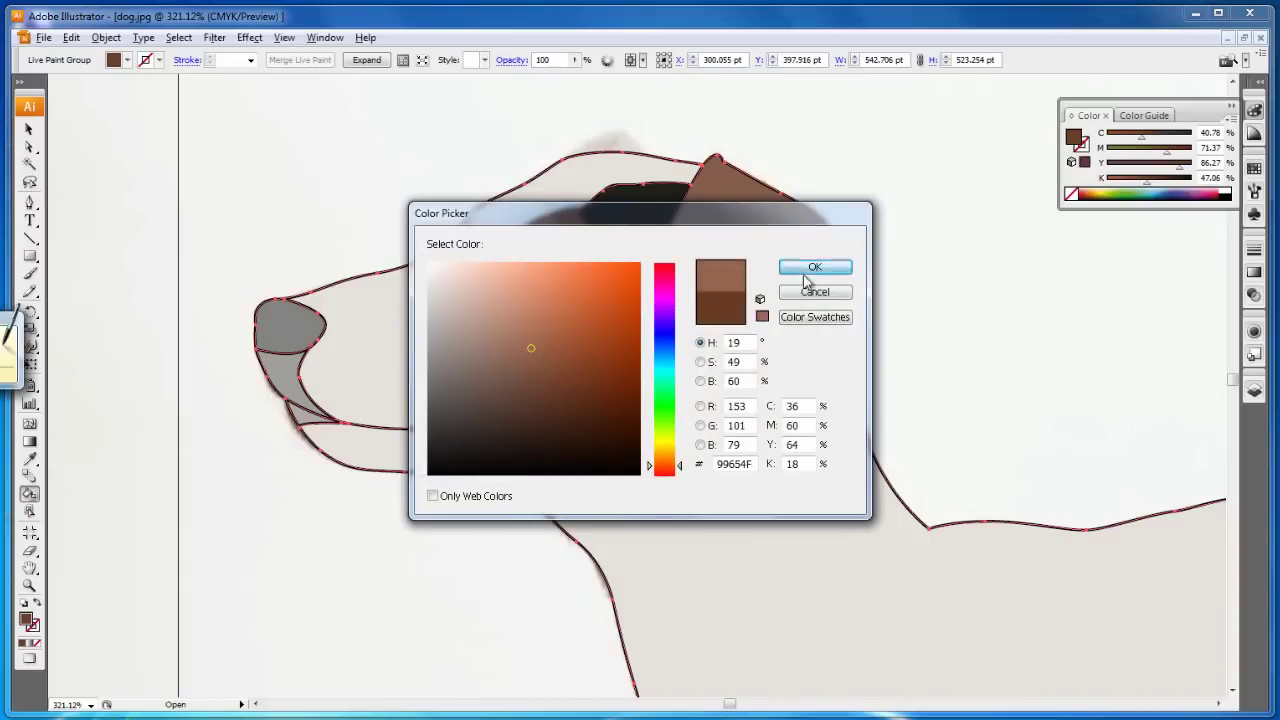
click(528, 345)
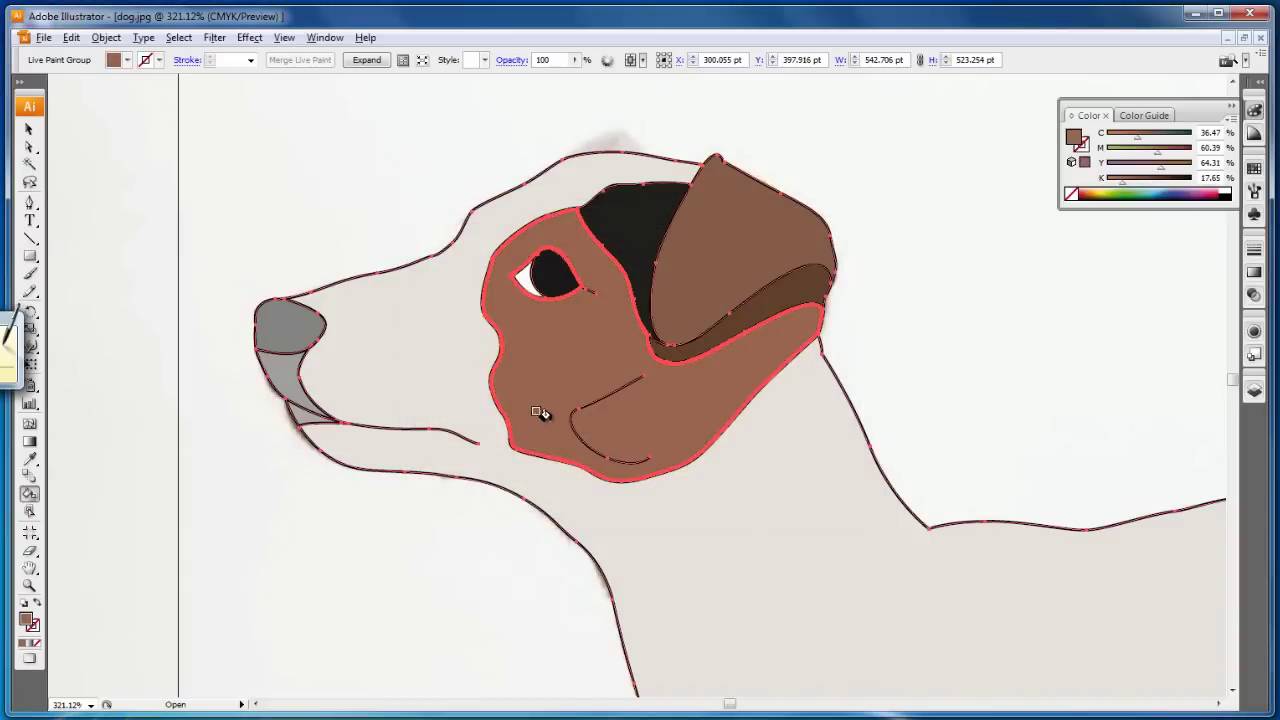
- Repaint the upper head patch a grey-brown instead of near-black
alt+click(645, 222)
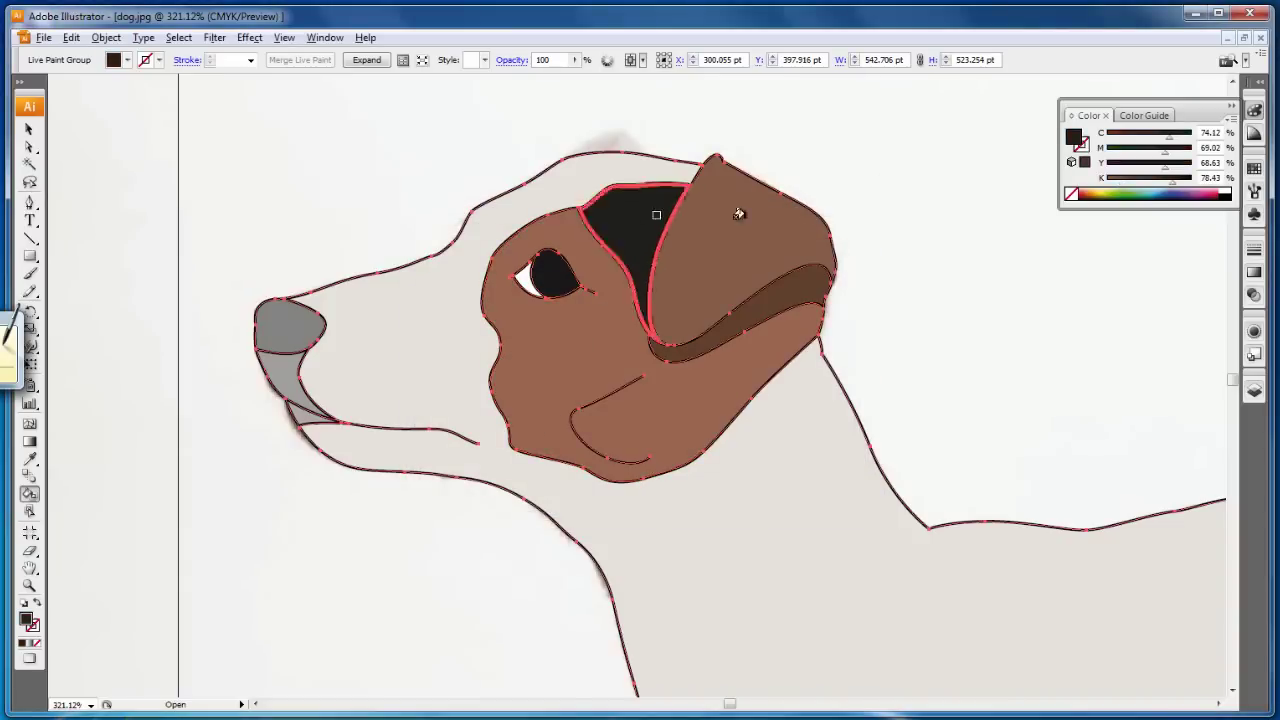
double_click(1074, 137)
drag(443, 450, 438, 425)
drag(681, 455, 680, 464)
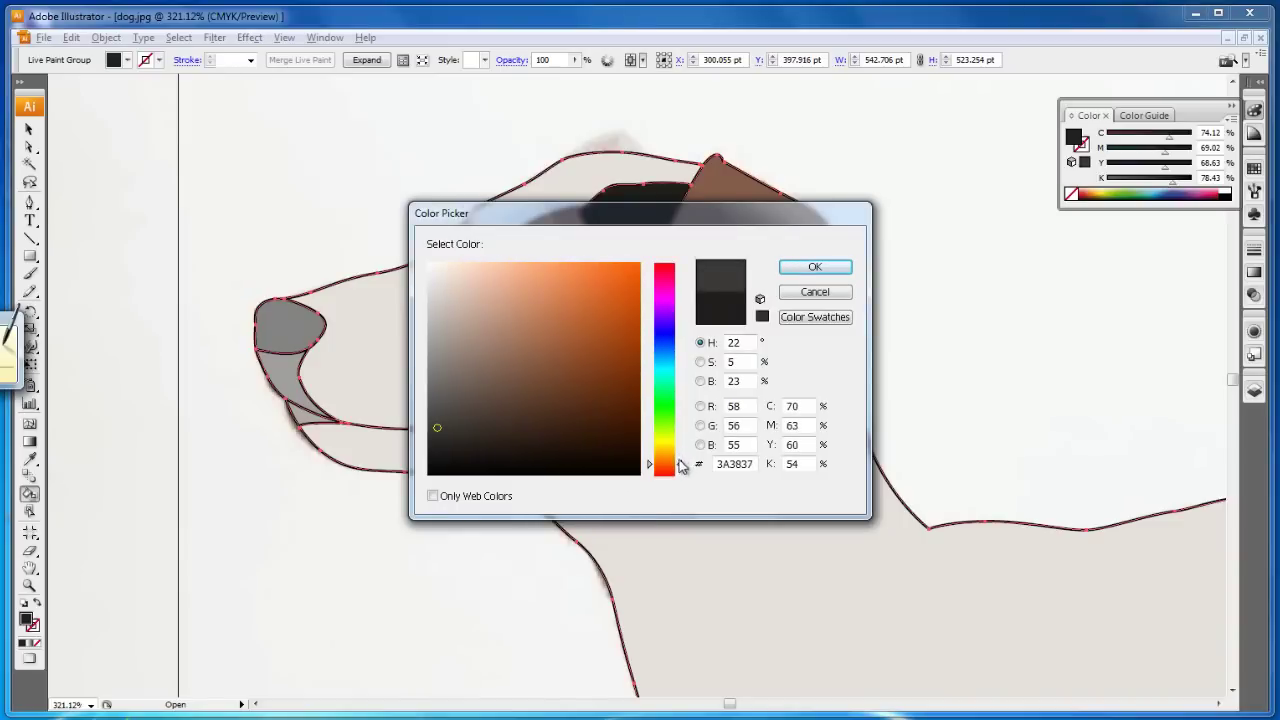
drag(454, 418, 461, 401)
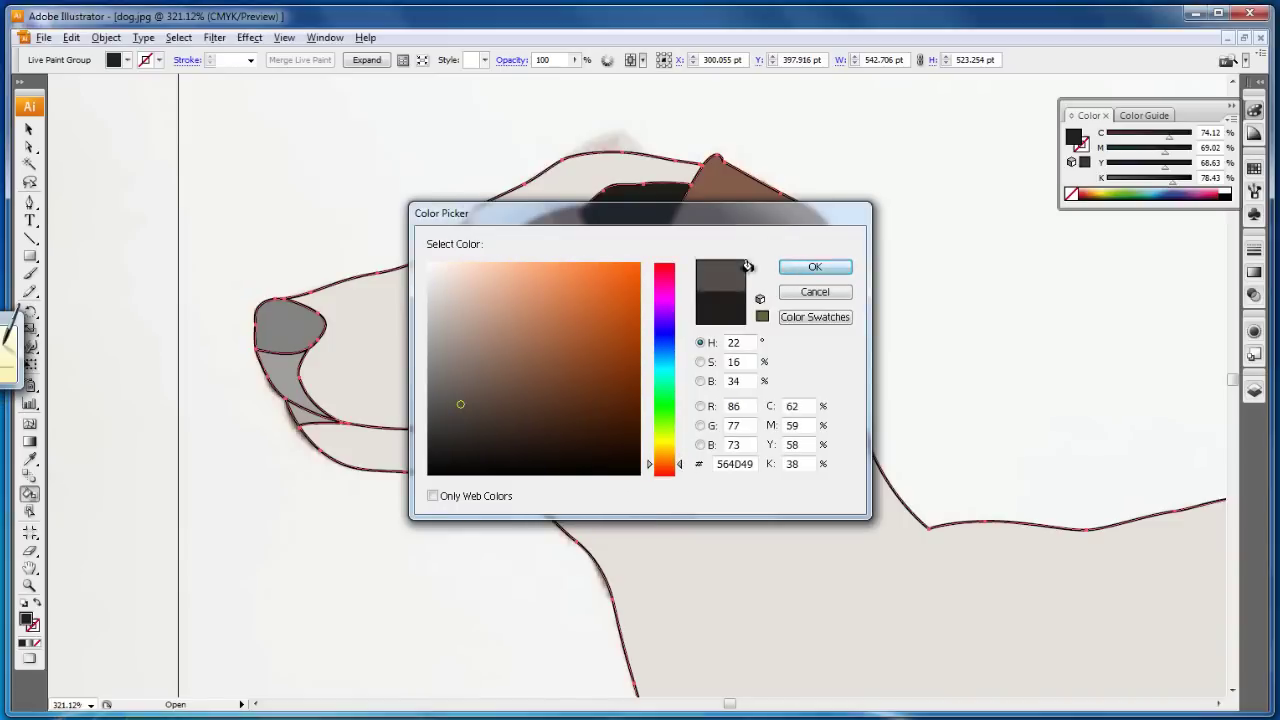
click(813, 268)
click(627, 212)
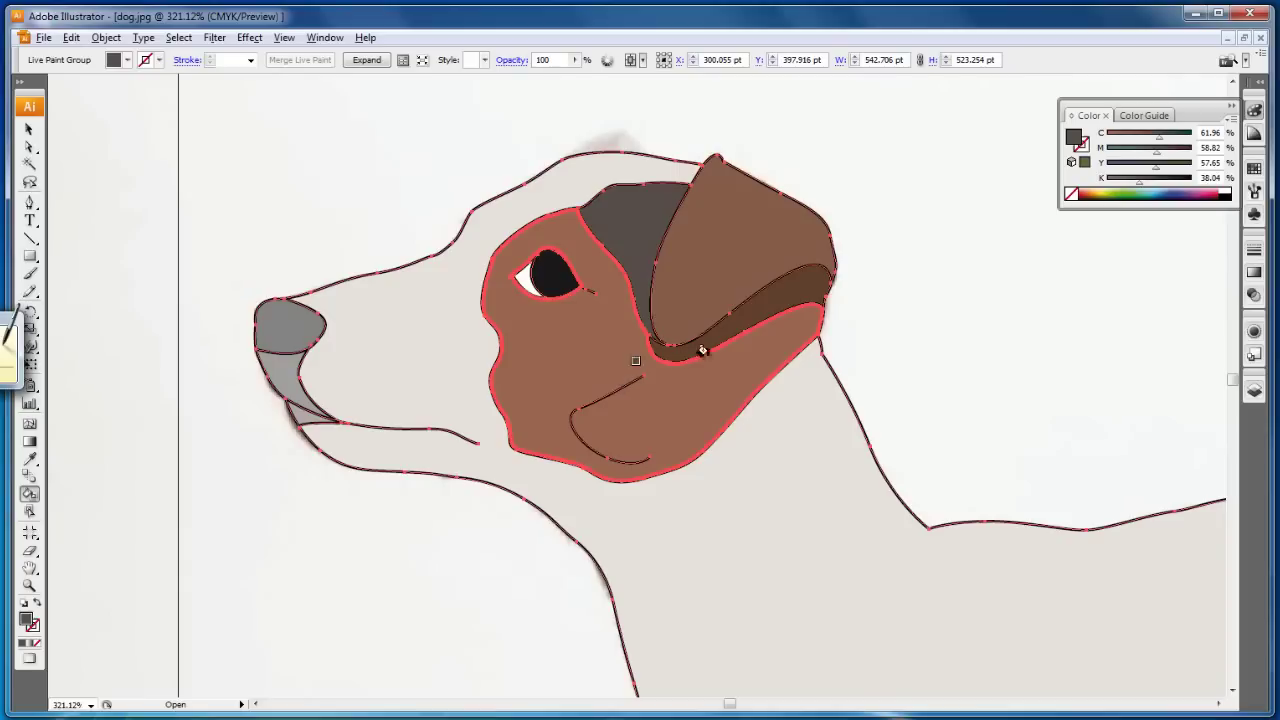
- Recolour the upper head patch dark brown 492D1F and deselect the artwork
alt+click(760, 294)
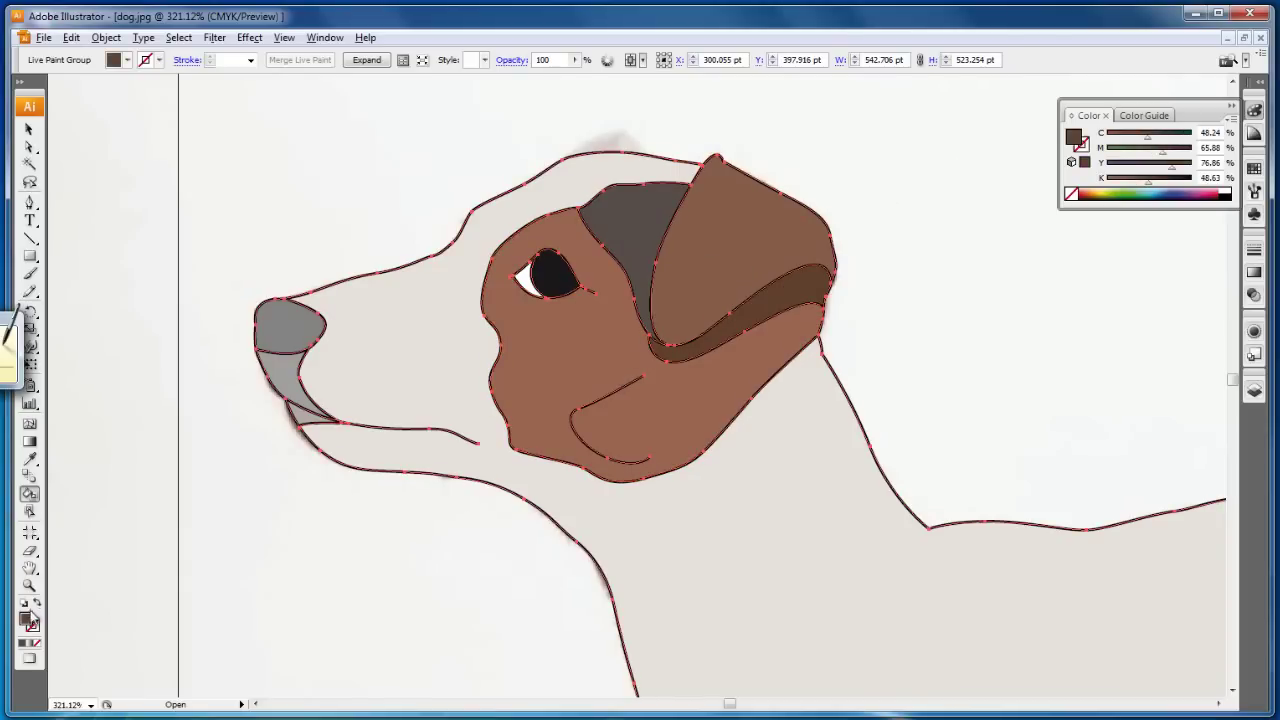
double_click(1075, 137)
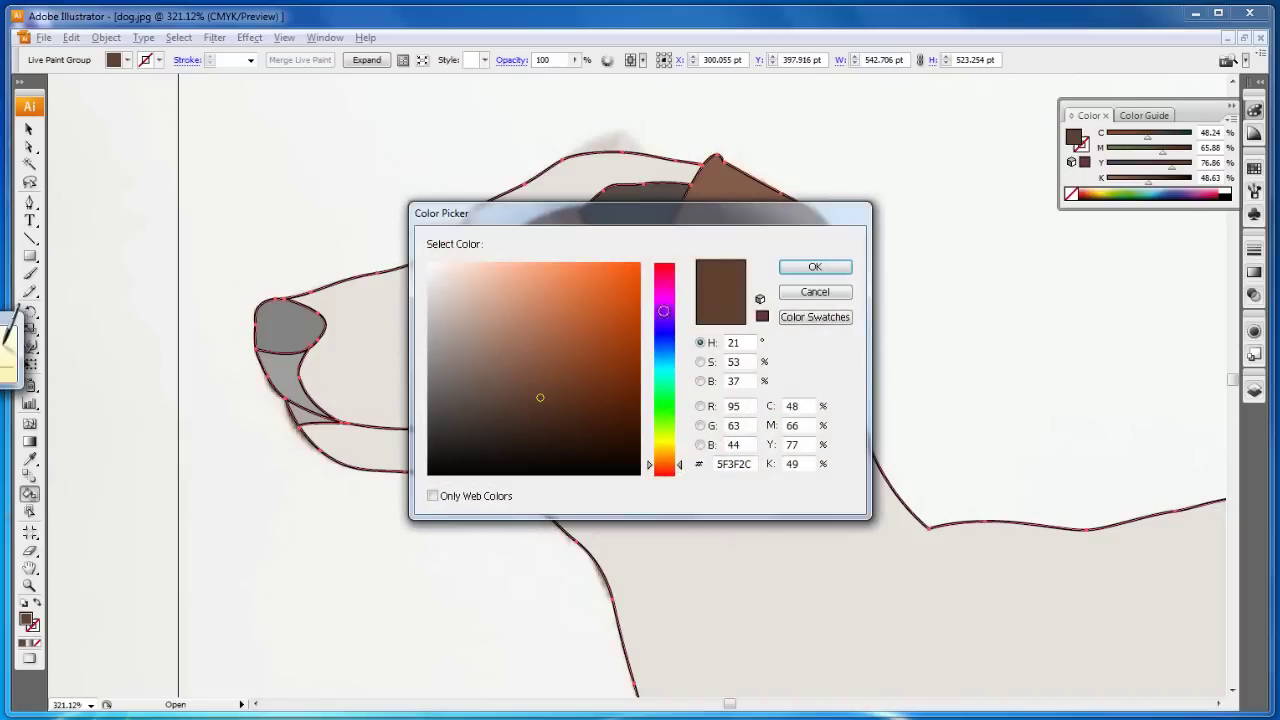
drag(544, 400, 552, 413)
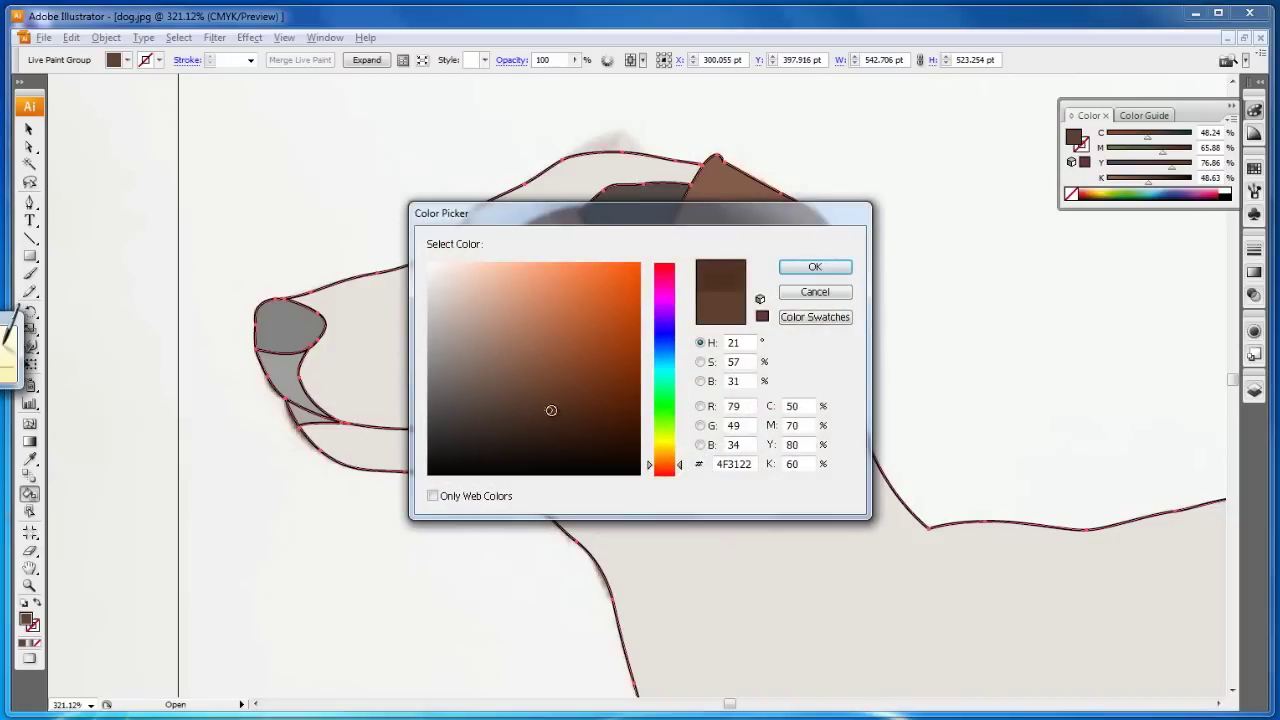
click(815, 268)
click(640, 255)
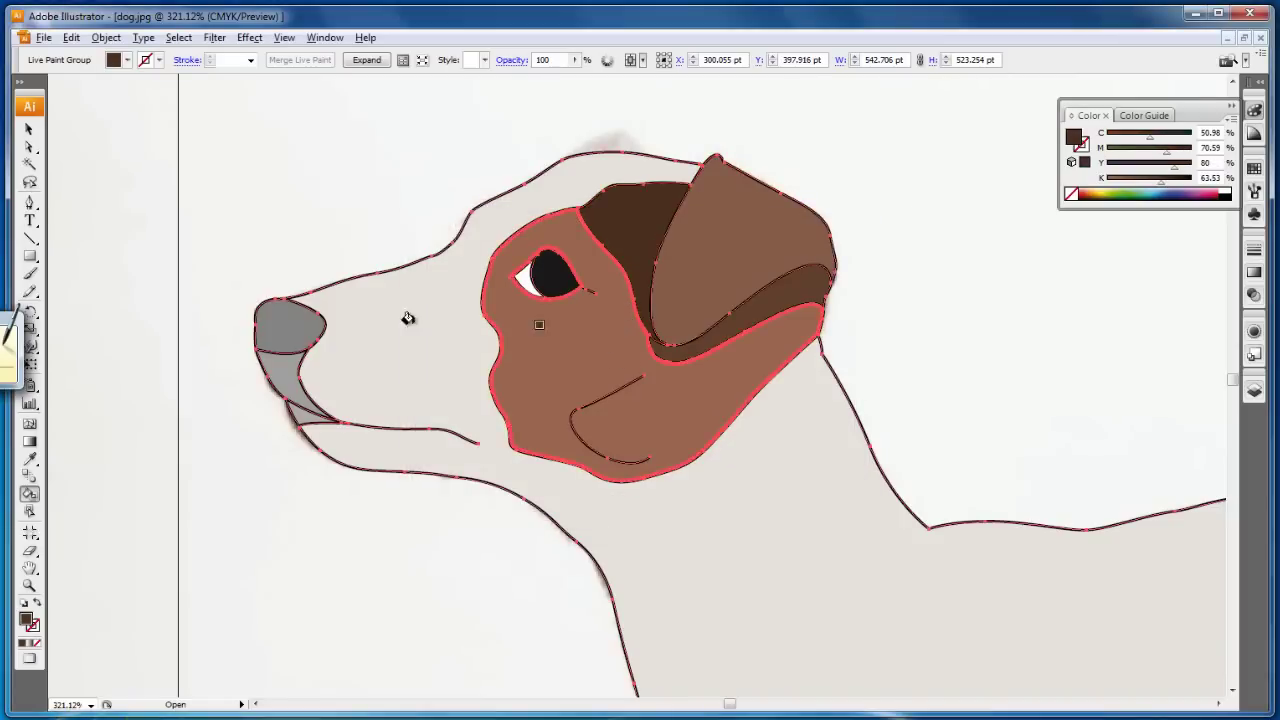
click(29, 129)
click(297, 190)
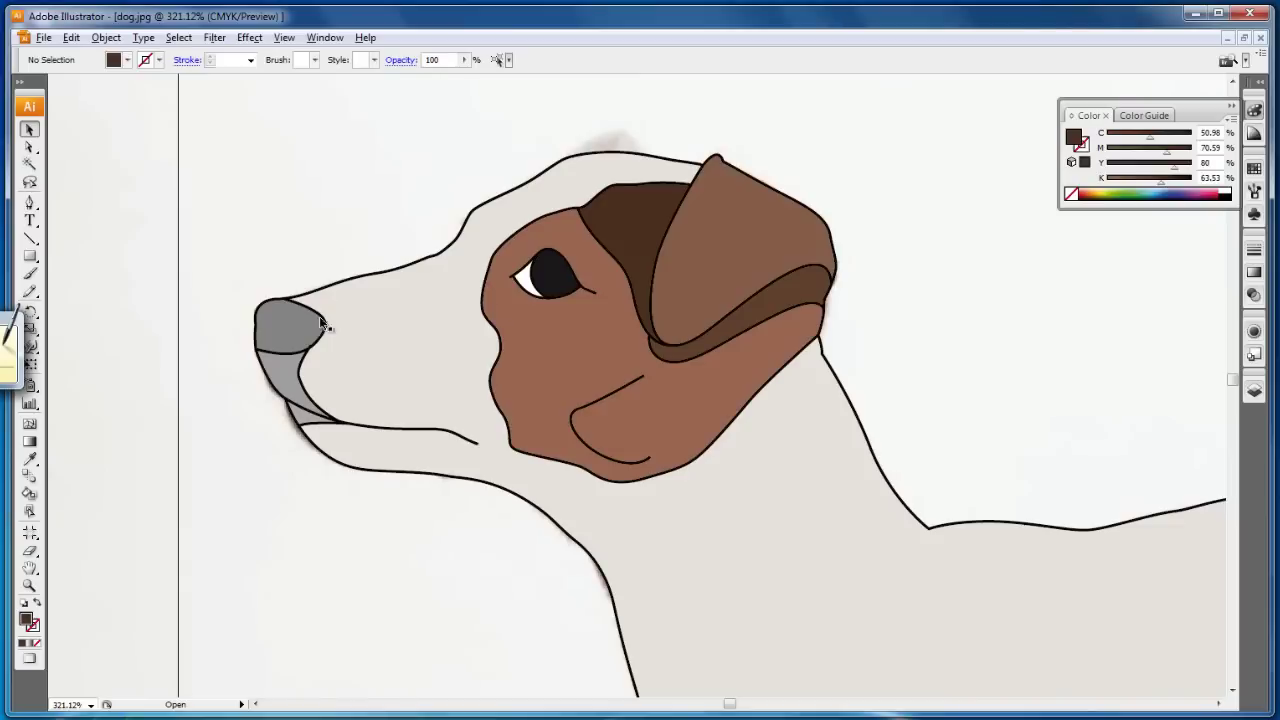
- Zoom out to 66.67% to fit the whole coloured dog and show the layer list
click(29, 585)
alt+click(565, 381)
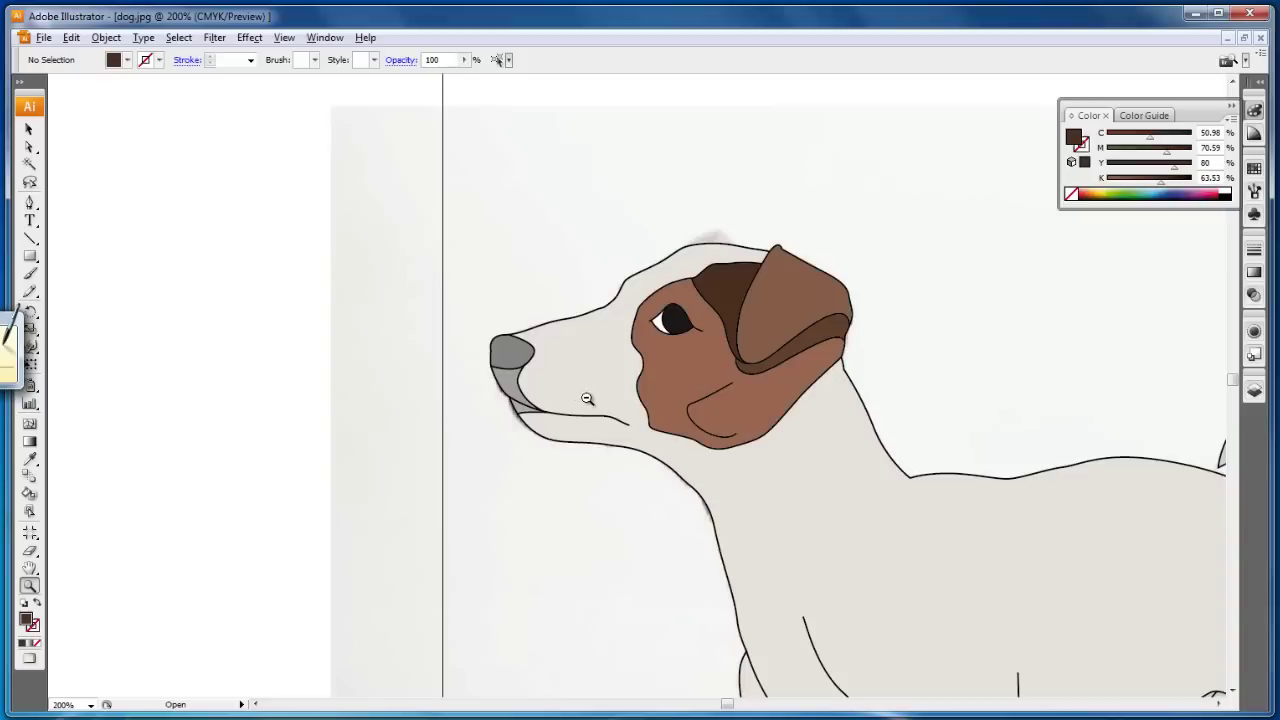
alt+click(612, 412)
alt+click(770, 500)
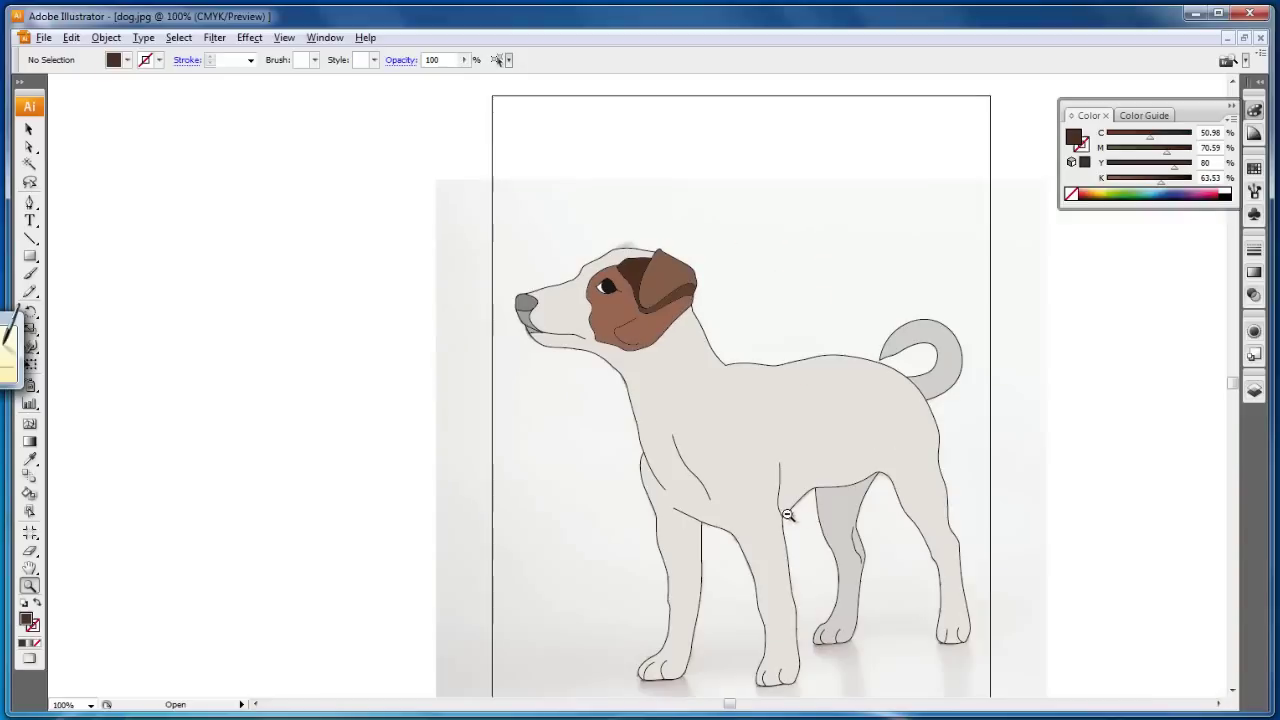
alt+click(719, 483)
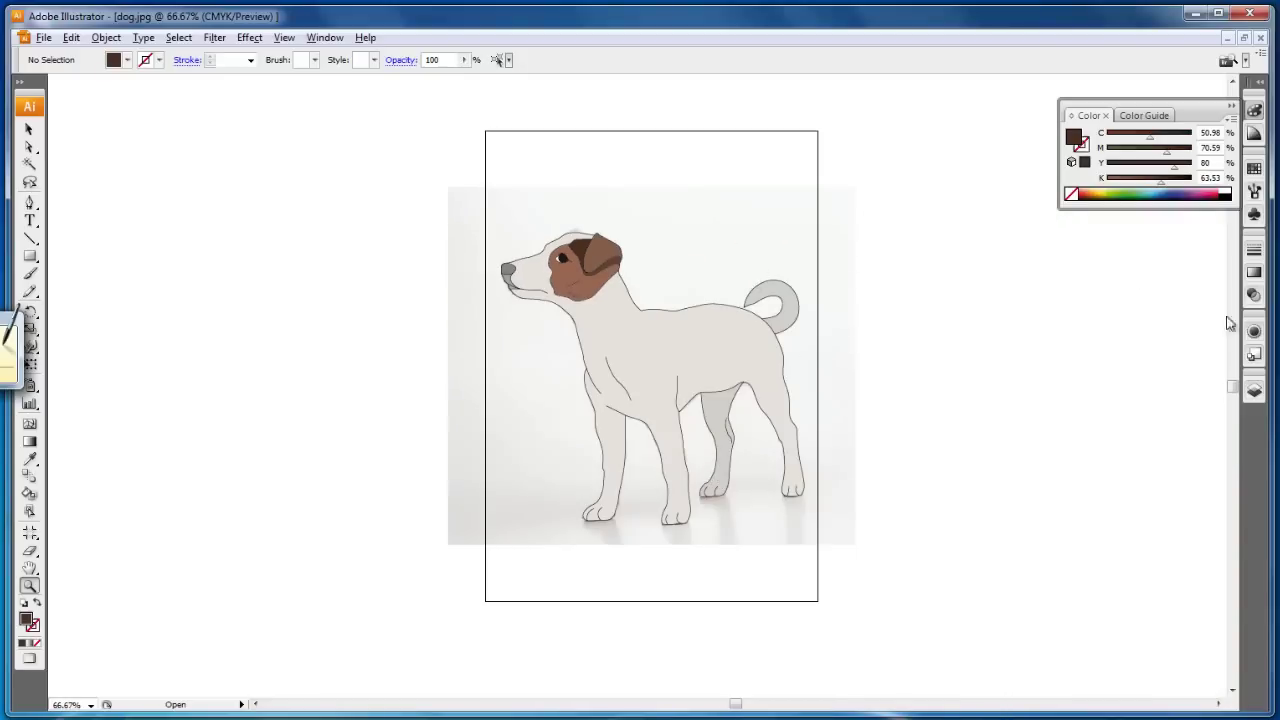
click(1255, 391)
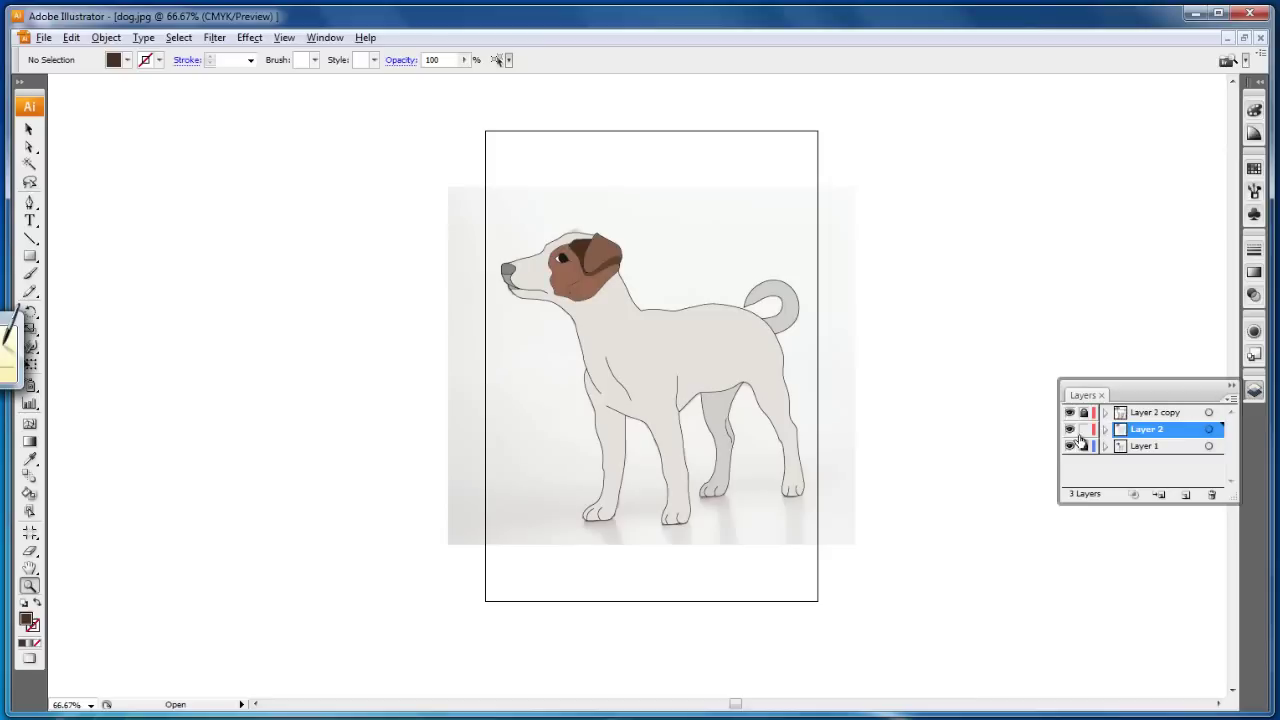
- Unlock Layer 2 and marquee-select the whole painted dog with the Selection tool
click(1084, 429)
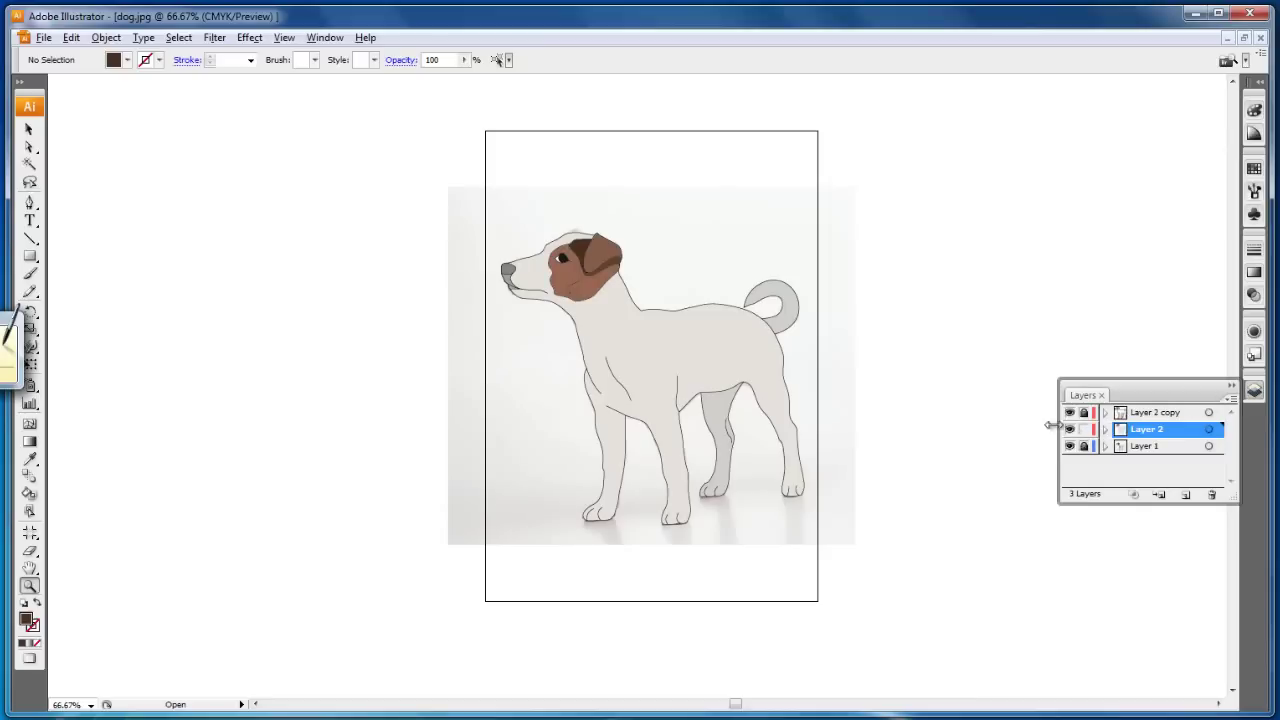
click(30, 138)
drag(477, 212, 880, 560)
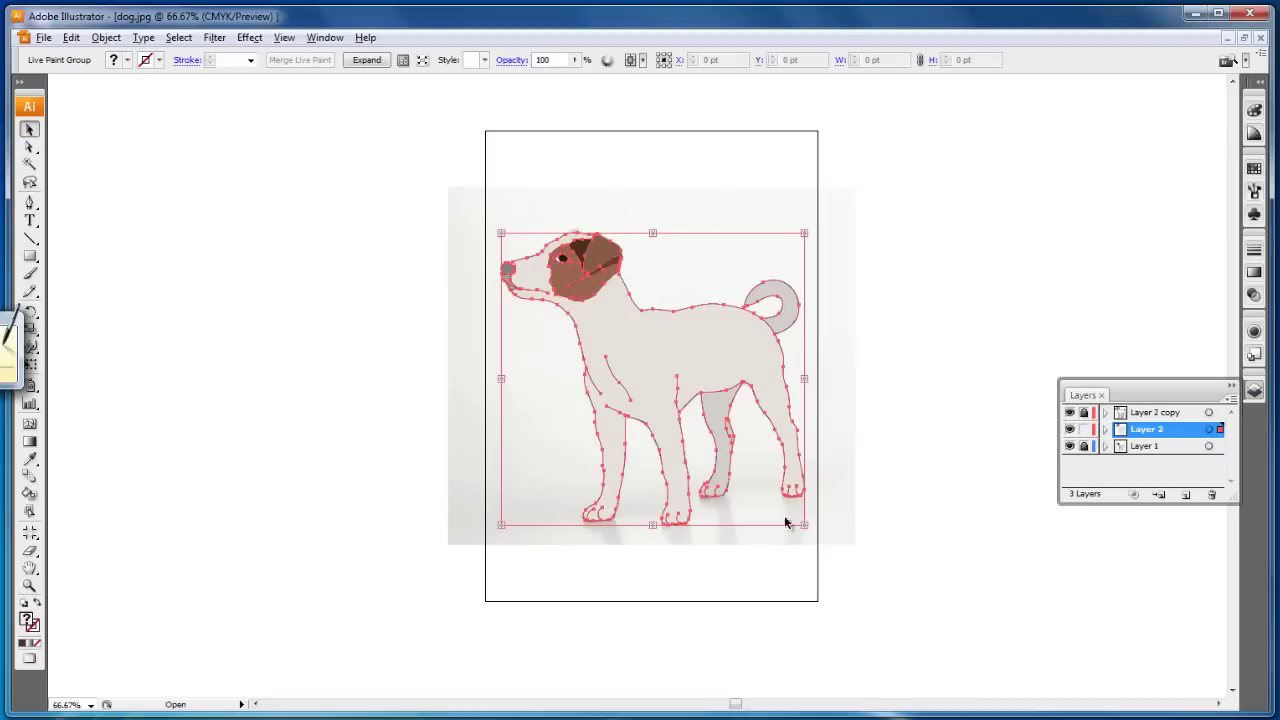
- Close the Object menu unused, reselect the entire dog artwork, and show the Color panel
click(106, 40)
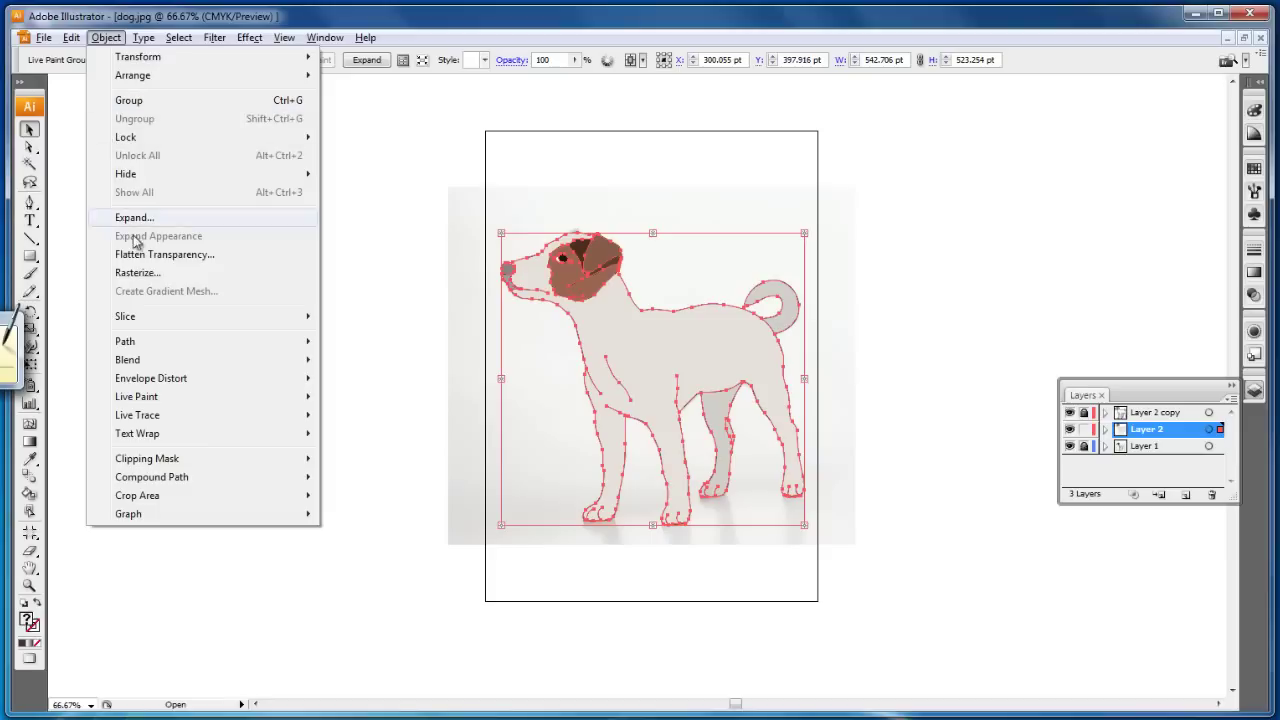
click(354, 254)
drag(449, 200, 902, 563)
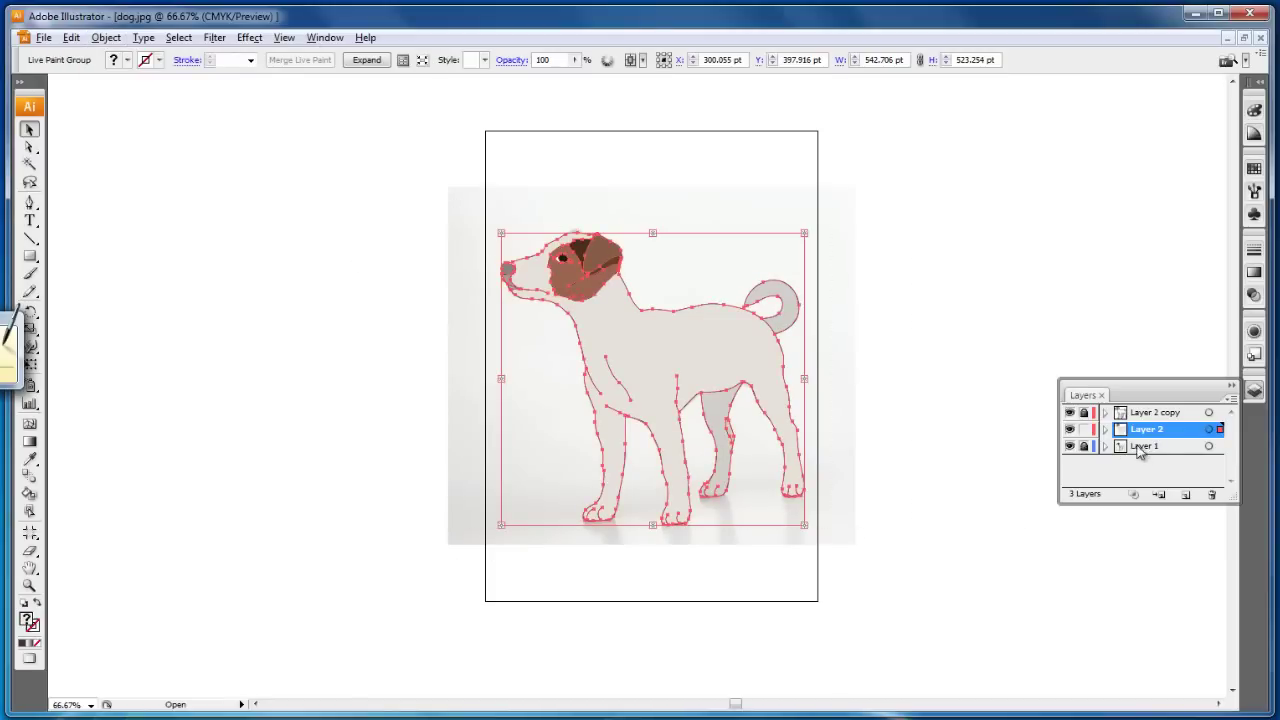
click(1254, 136)
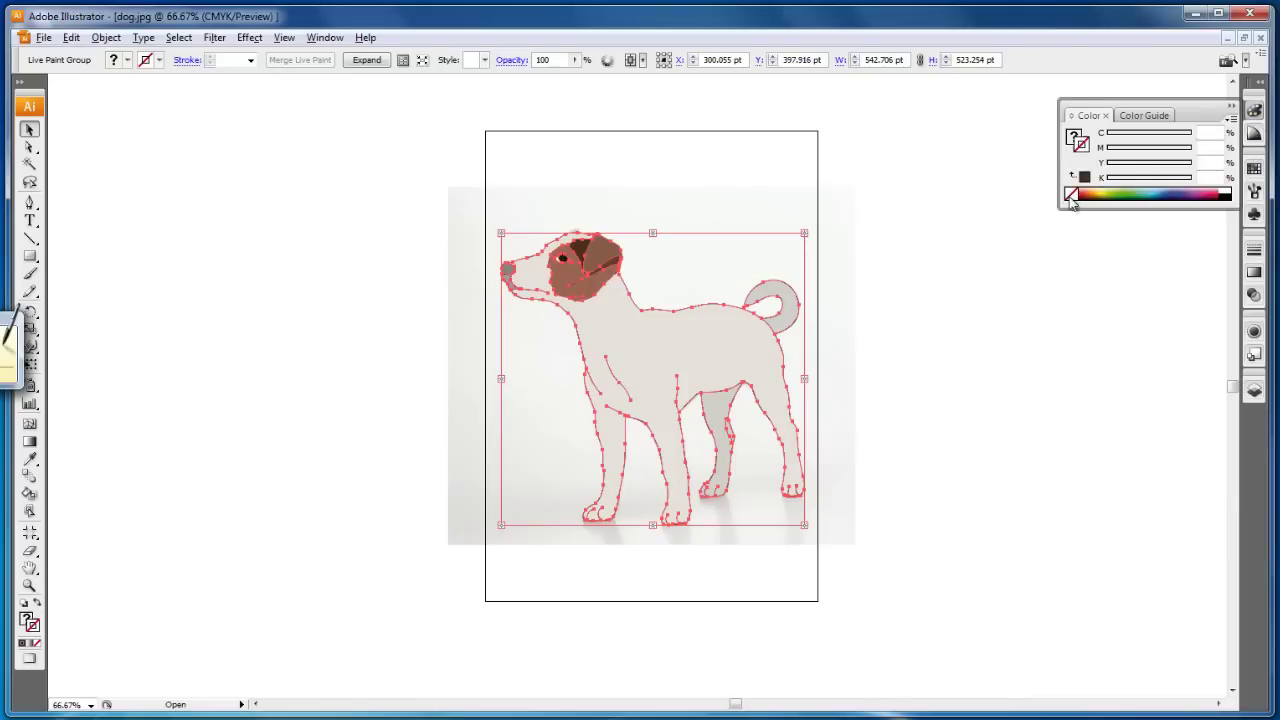
- Give the live-painted dog a dark 1 pt outline stroke, then deselect to check the edges
click(977, 292)
click(737, 350)
click(22, 645)
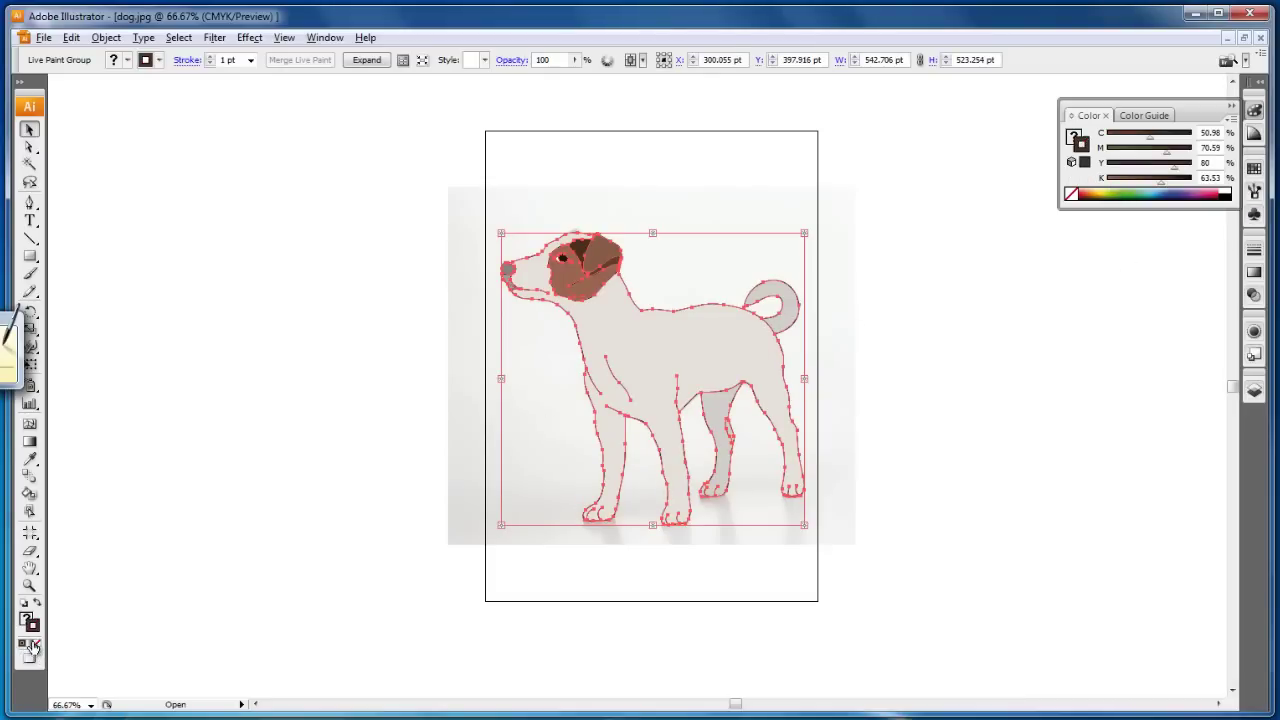
click(253, 575)
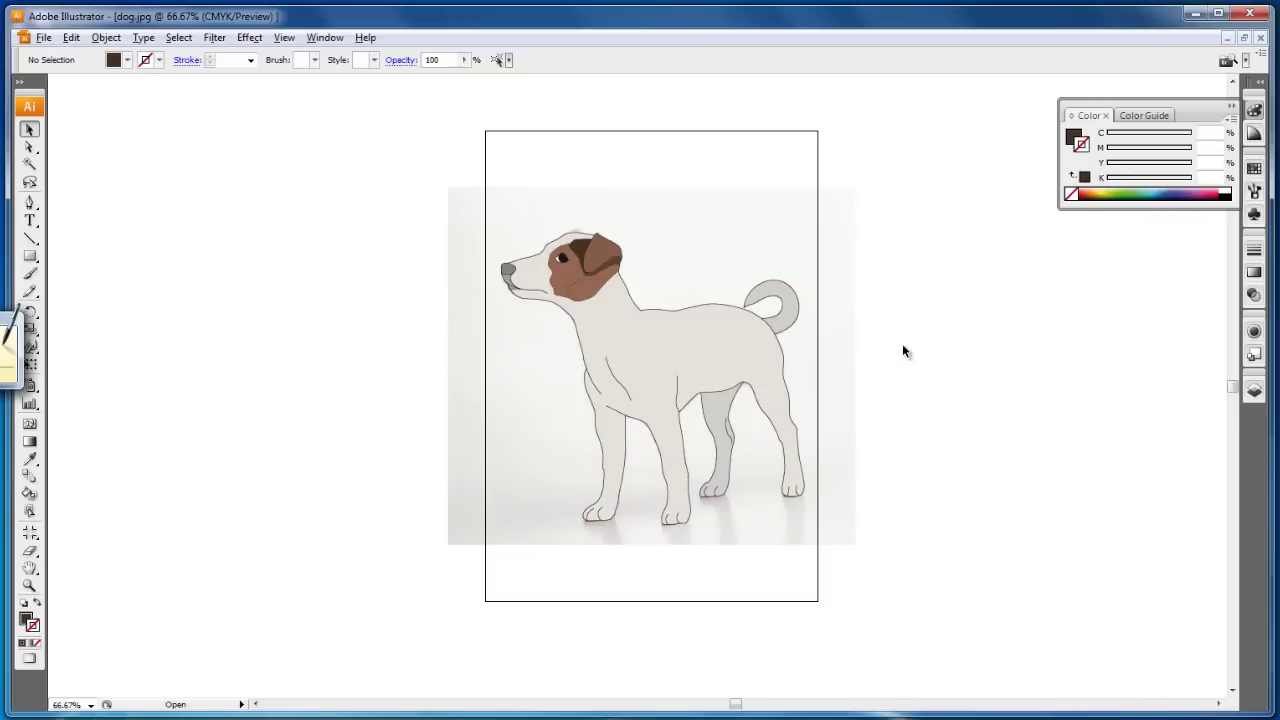
- Hide the outline copy layer and the background photo layer in the Layers panel
click(1254, 390)
click(1070, 412)
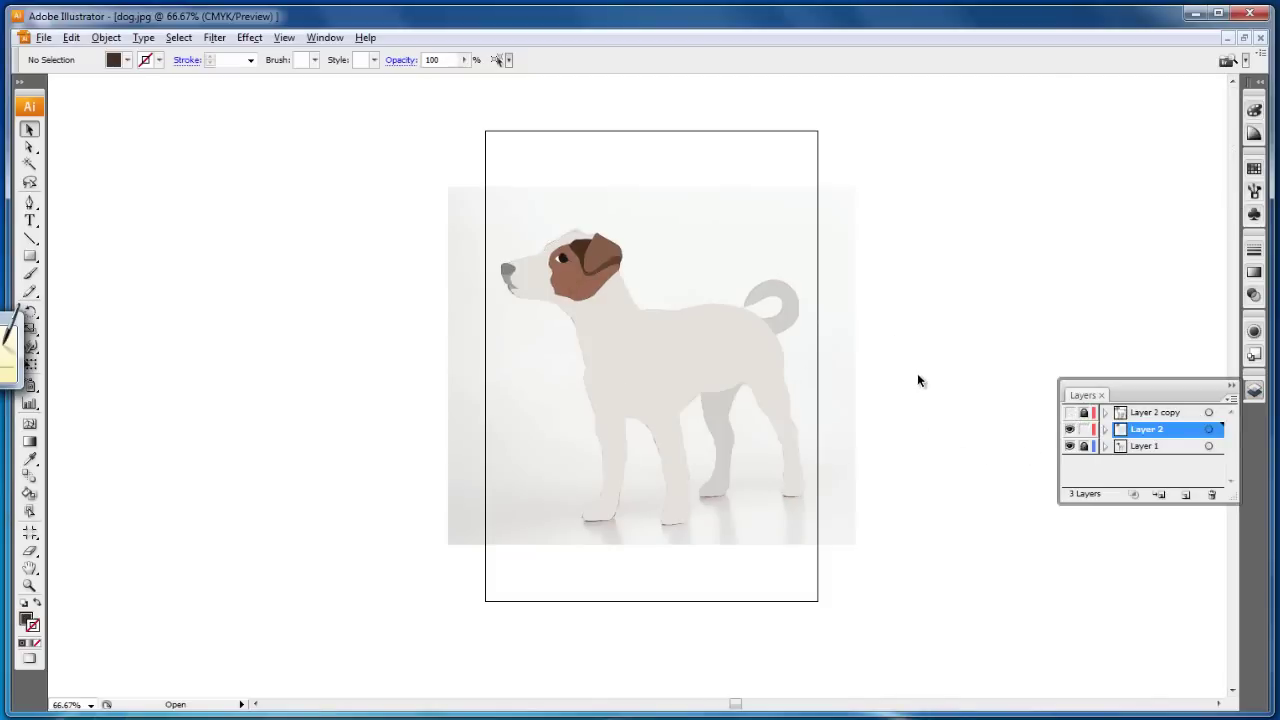
click(1070, 446)
drag(900, 148, 501, 532)
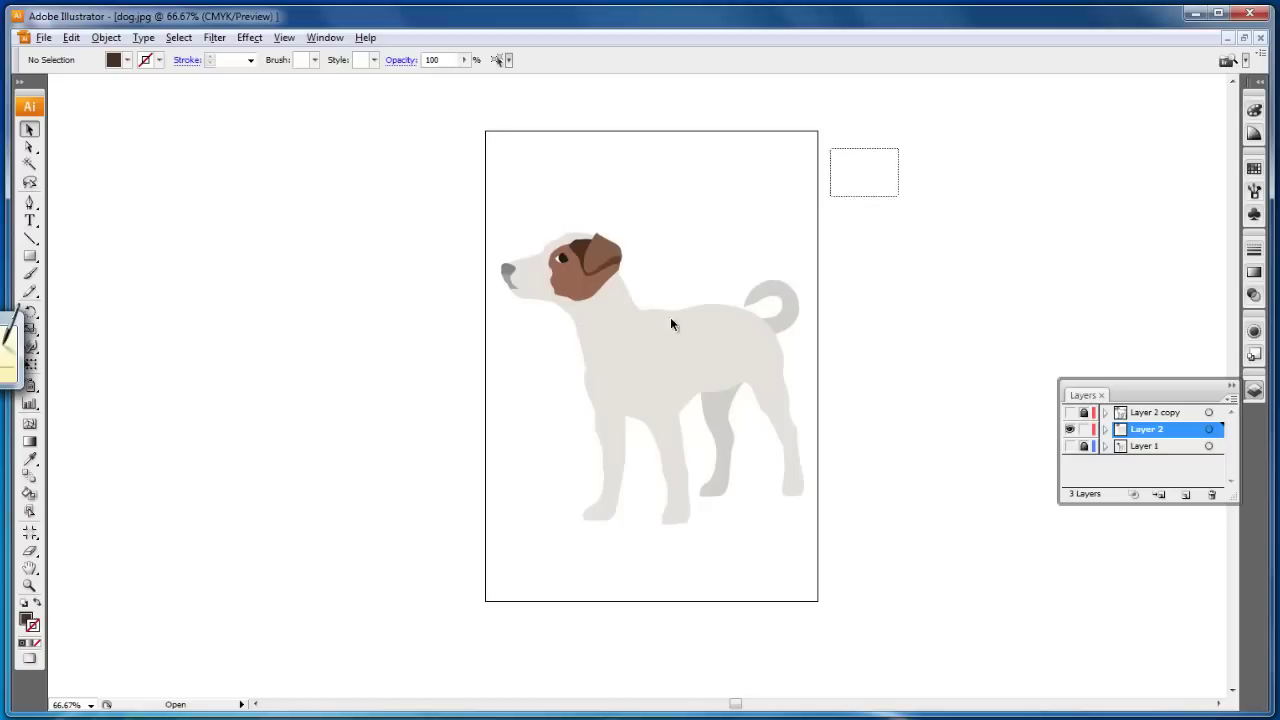
click(880, 337)
- Show Layer 2 copy again, lock Layer 2, unlock the copy, and zoom onto the head
click(1070, 412)
click(1085, 429)
click(1084, 412)
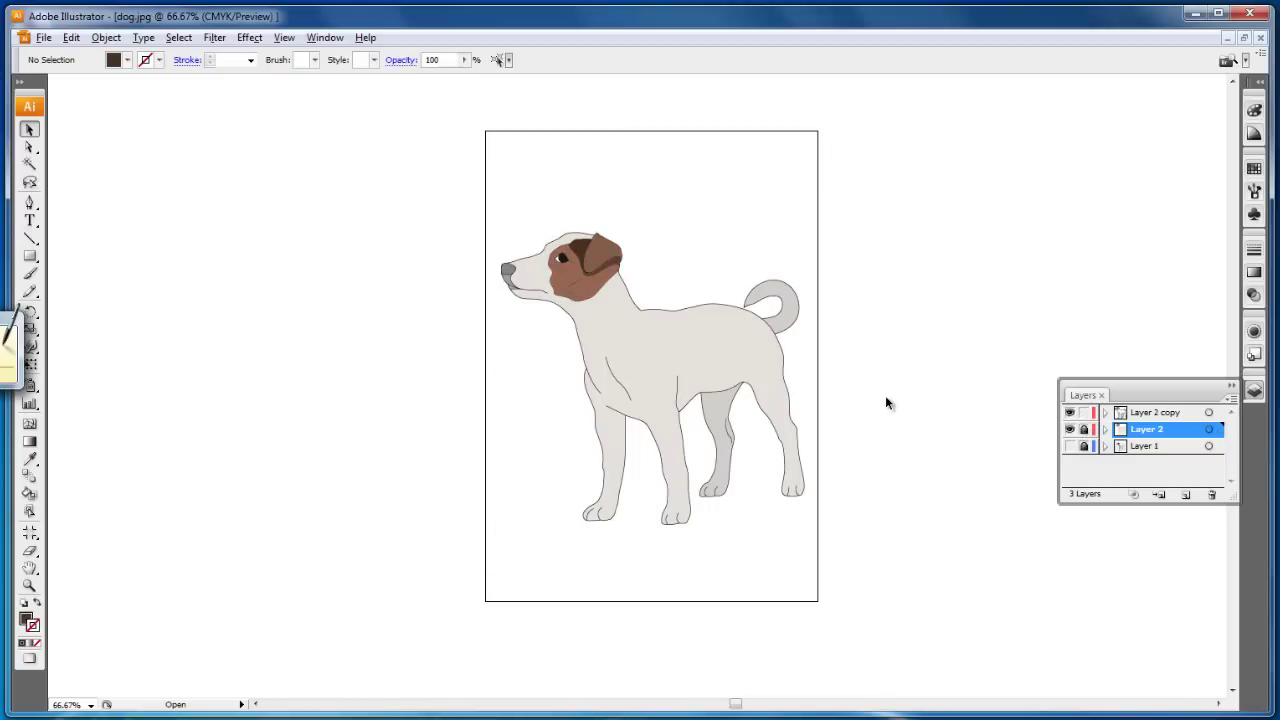
click(29, 585)
drag(481, 224, 663, 340)
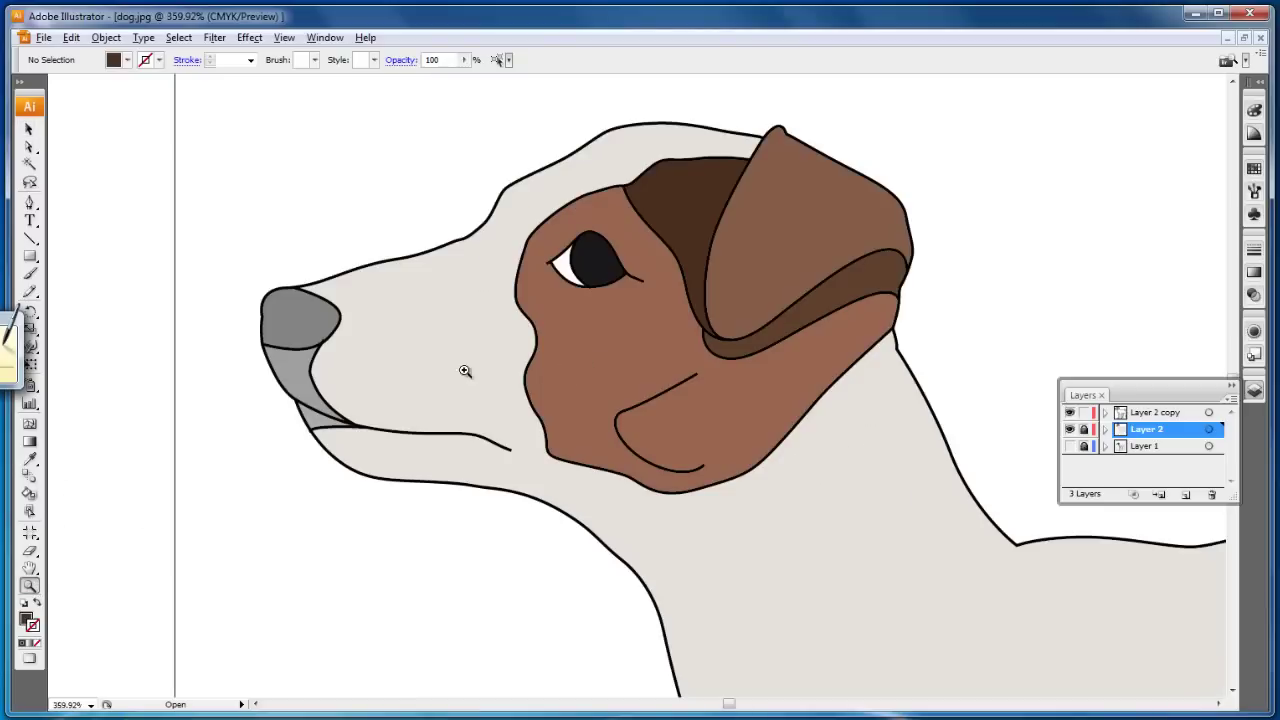
- Delete an outline segment of the brown head patch using Direct Selection and Edit > Clear
click(29, 147)
click(538, 352)
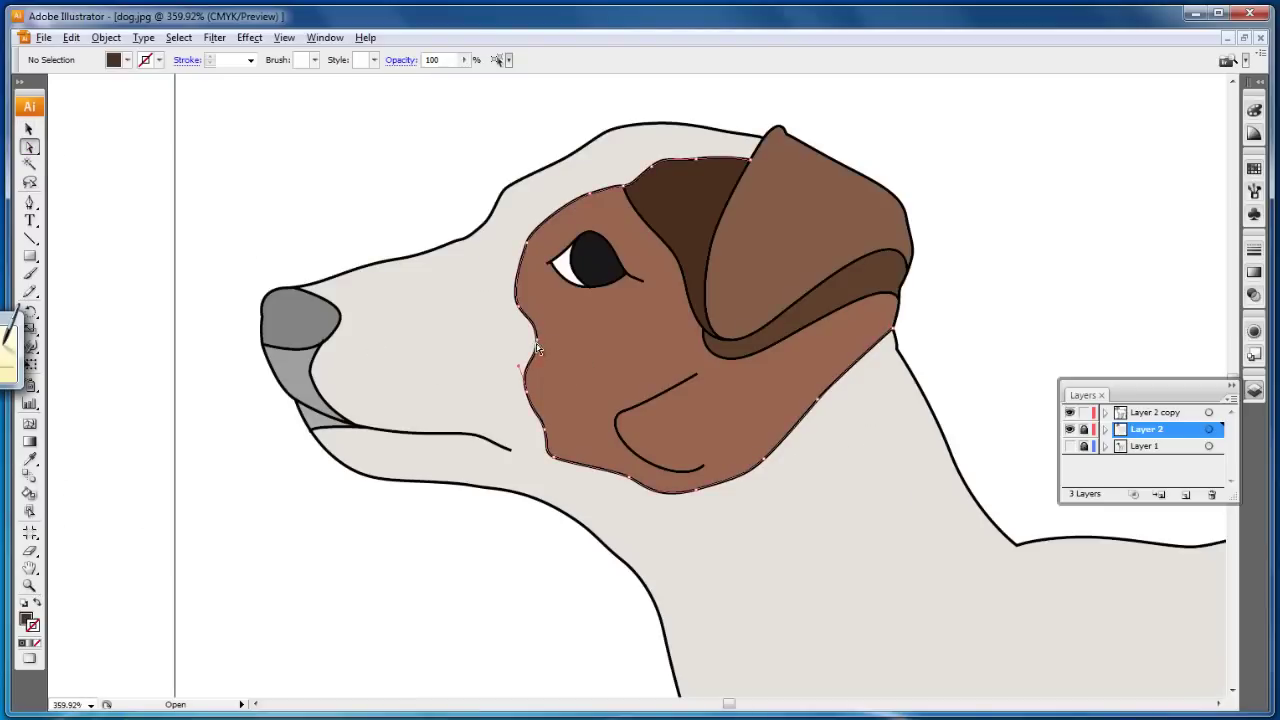
click(71, 37)
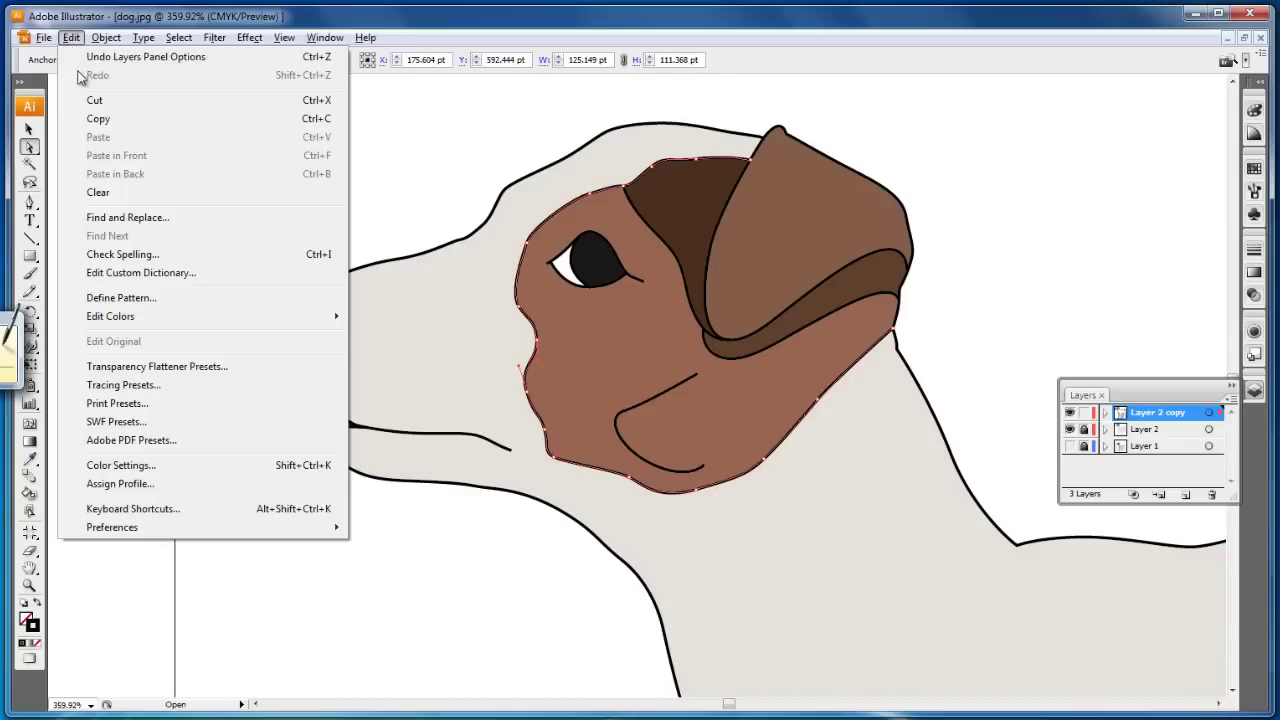
click(104, 194)
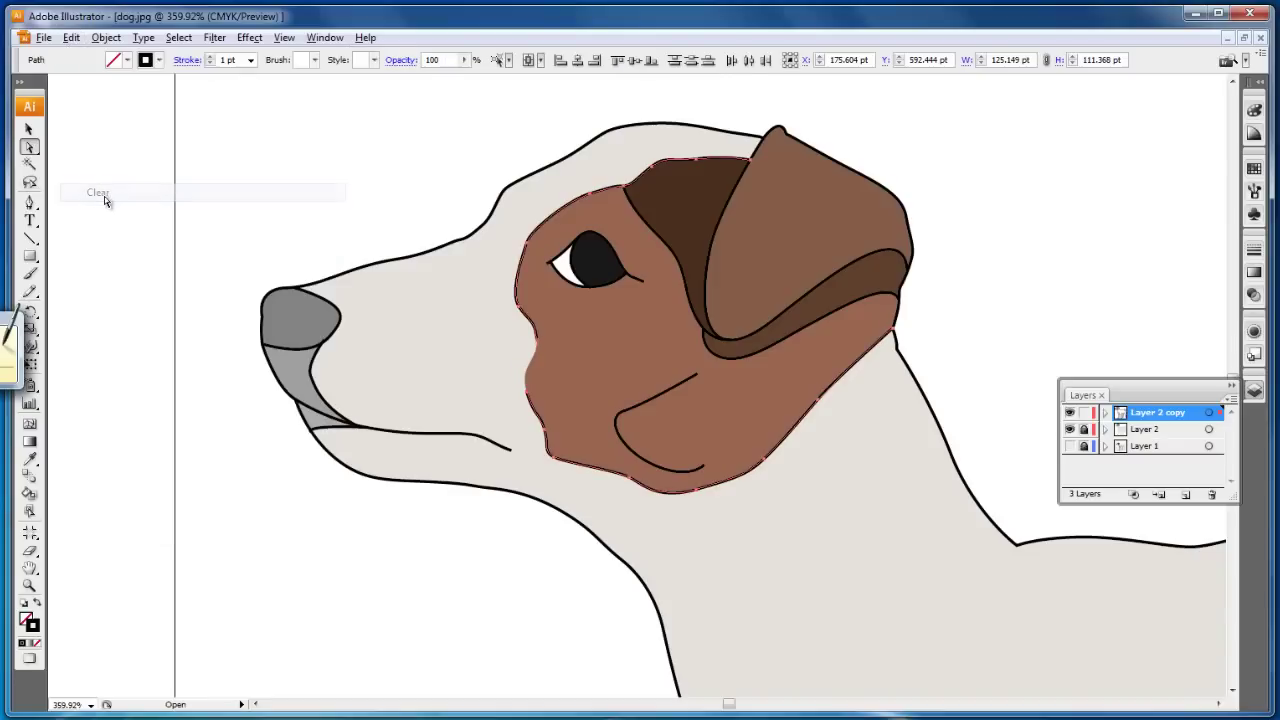
- Clear a second outline segment on the brown face, then return to the Selection tool
click(220, 177)
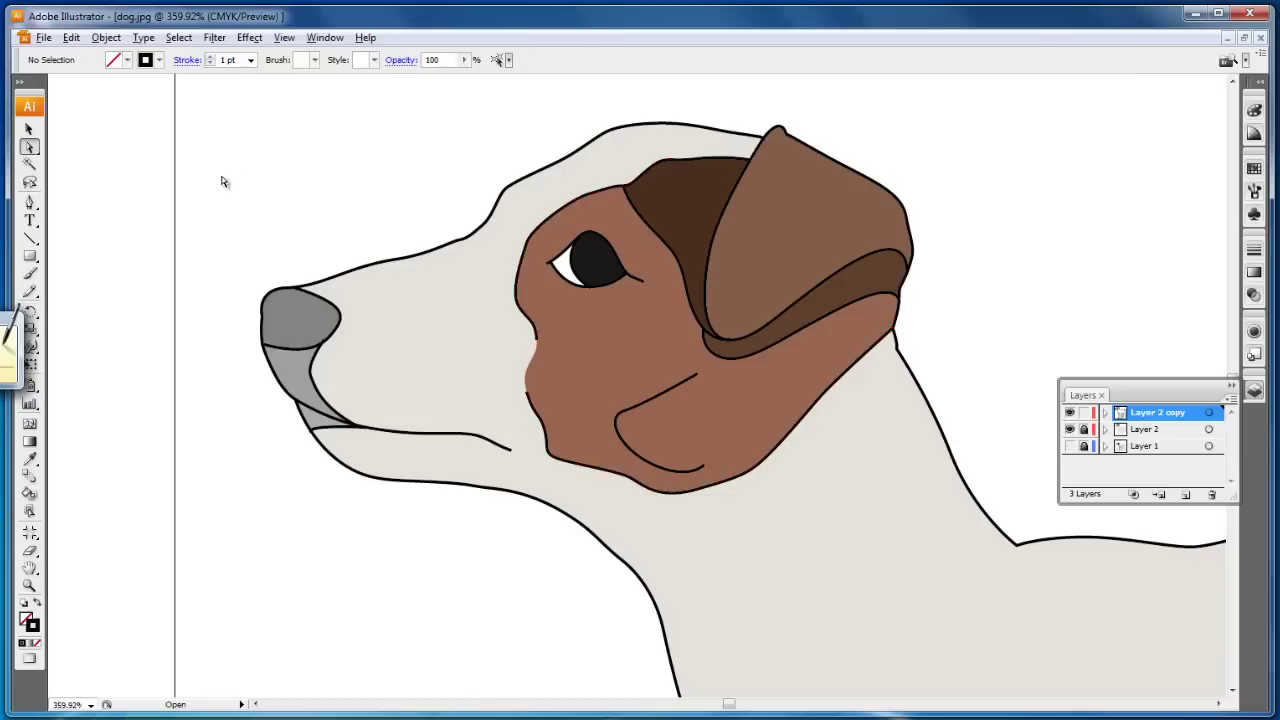
click(516, 285)
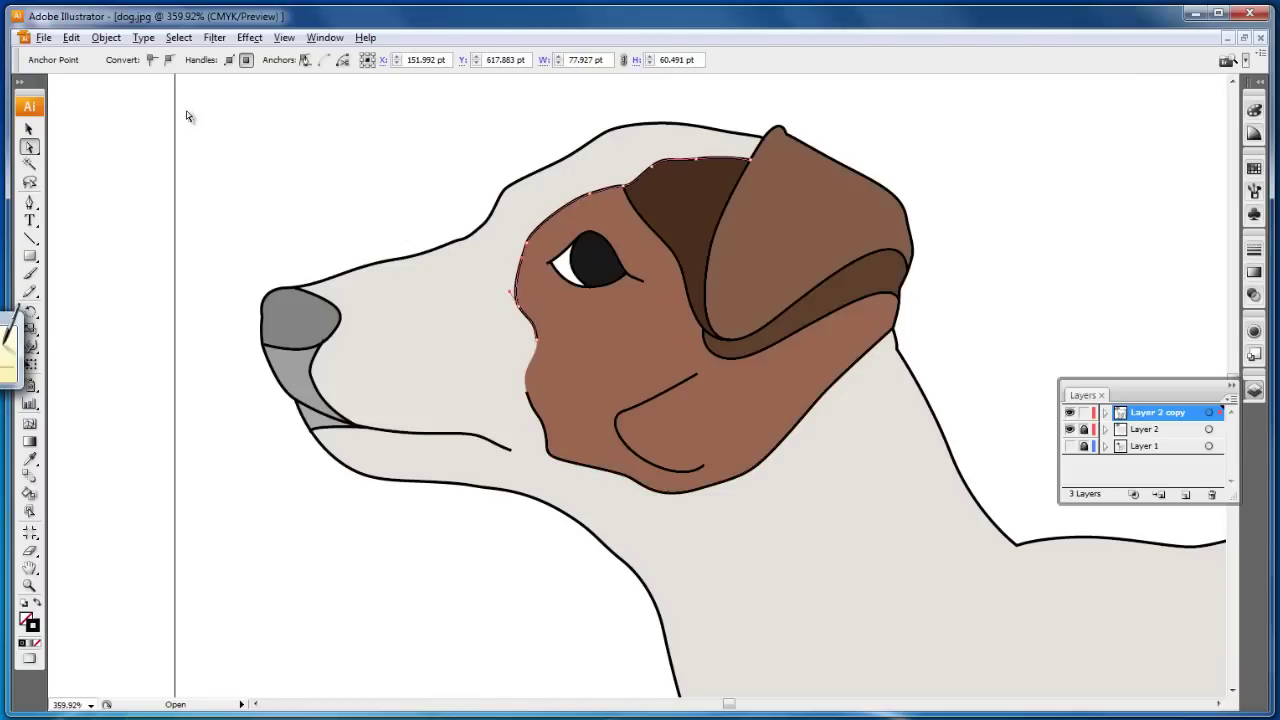
click(71, 37)
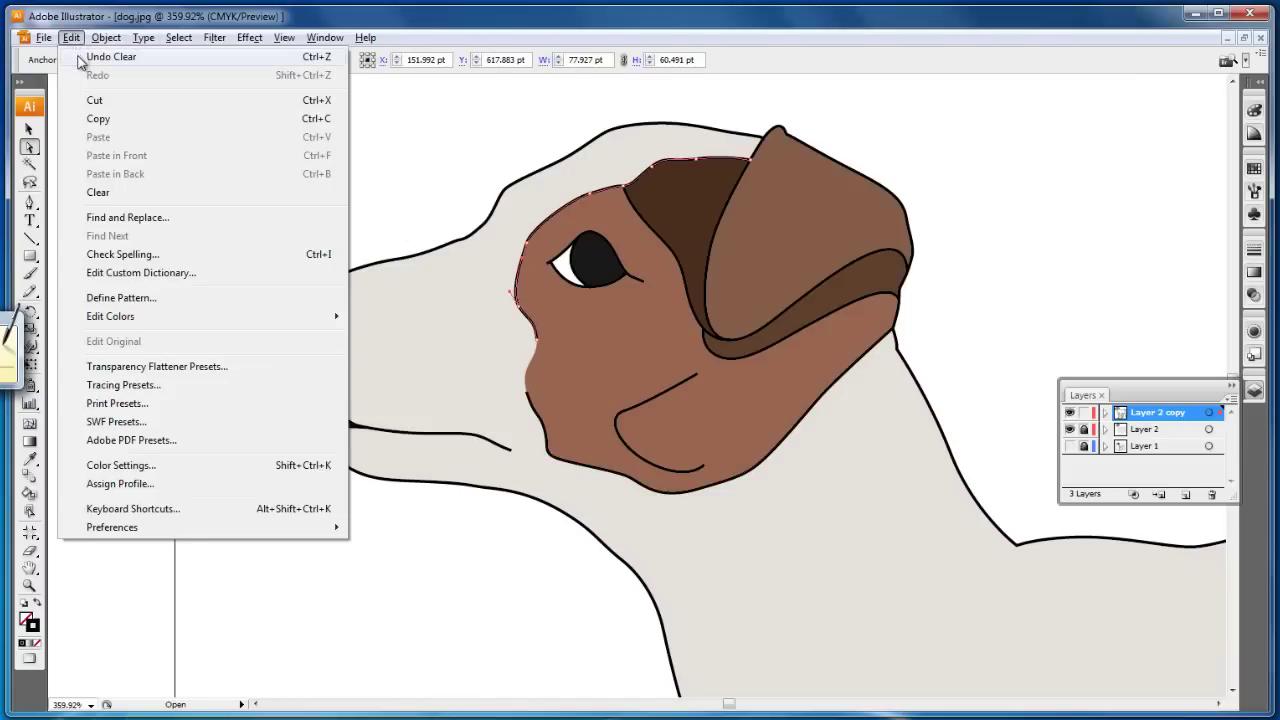
click(112, 194)
click(29, 129)
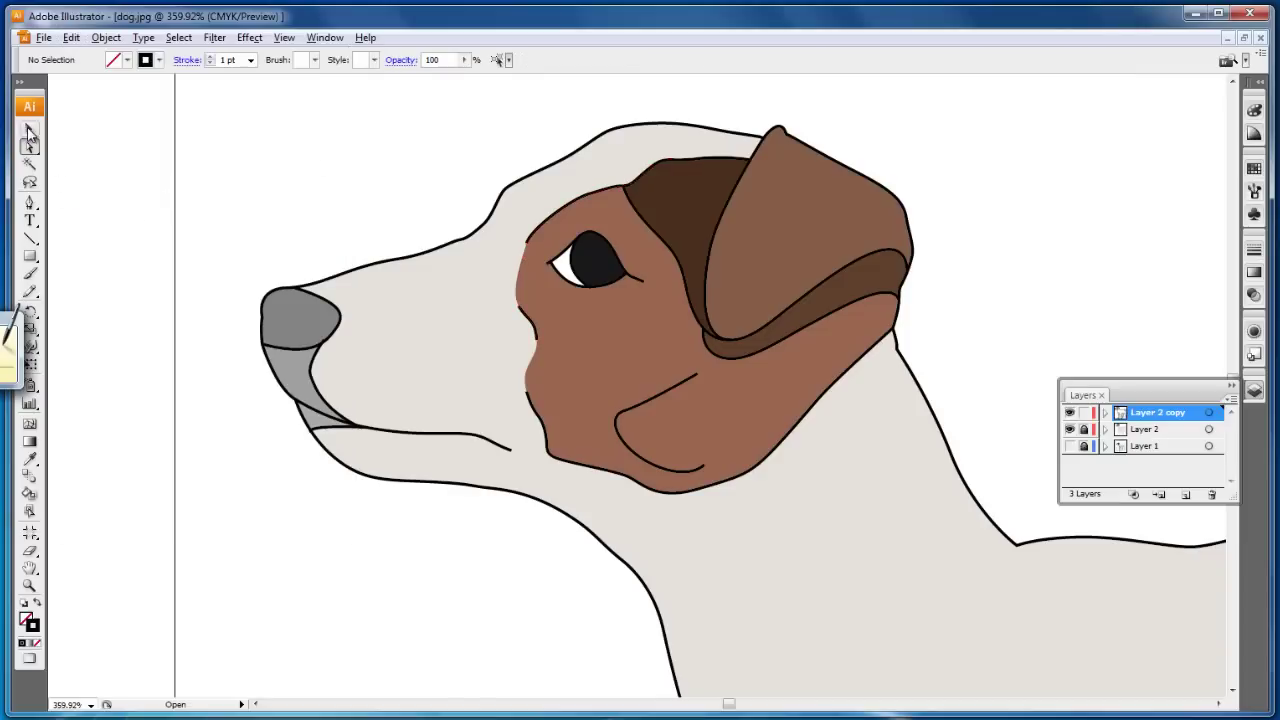
- Clear the outline path along the top of the face
click(551, 214)
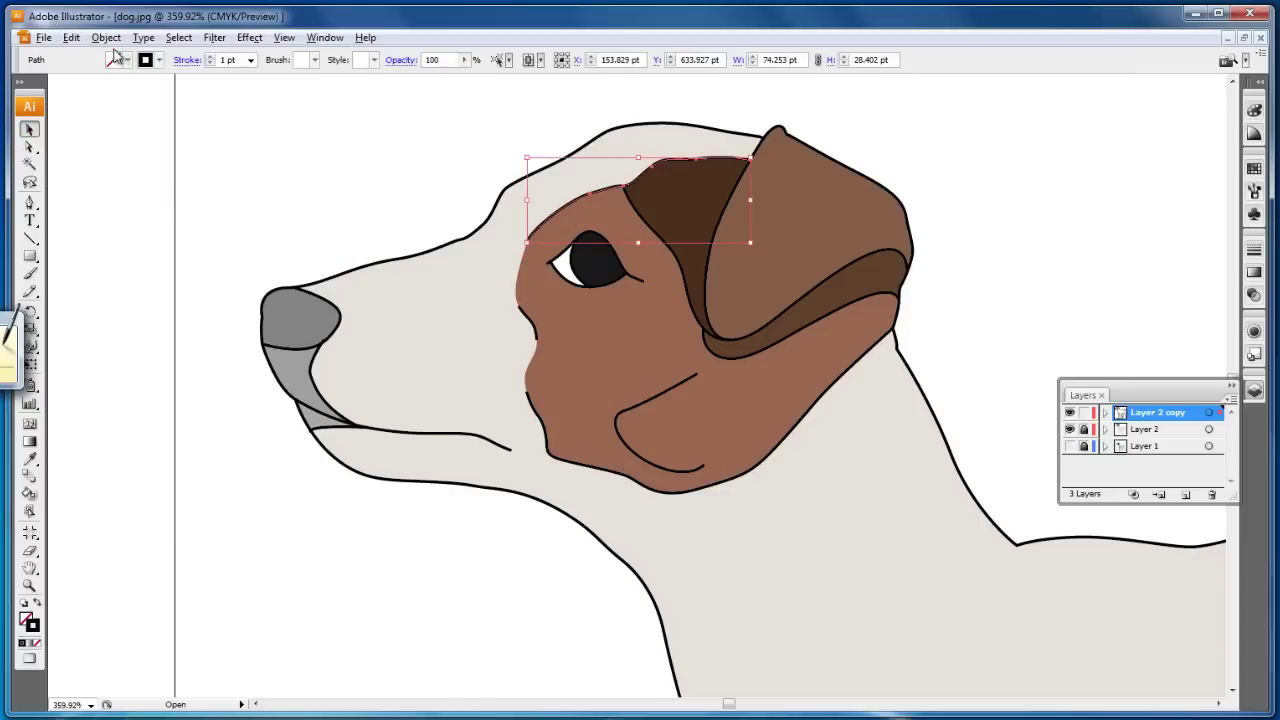
click(71, 39)
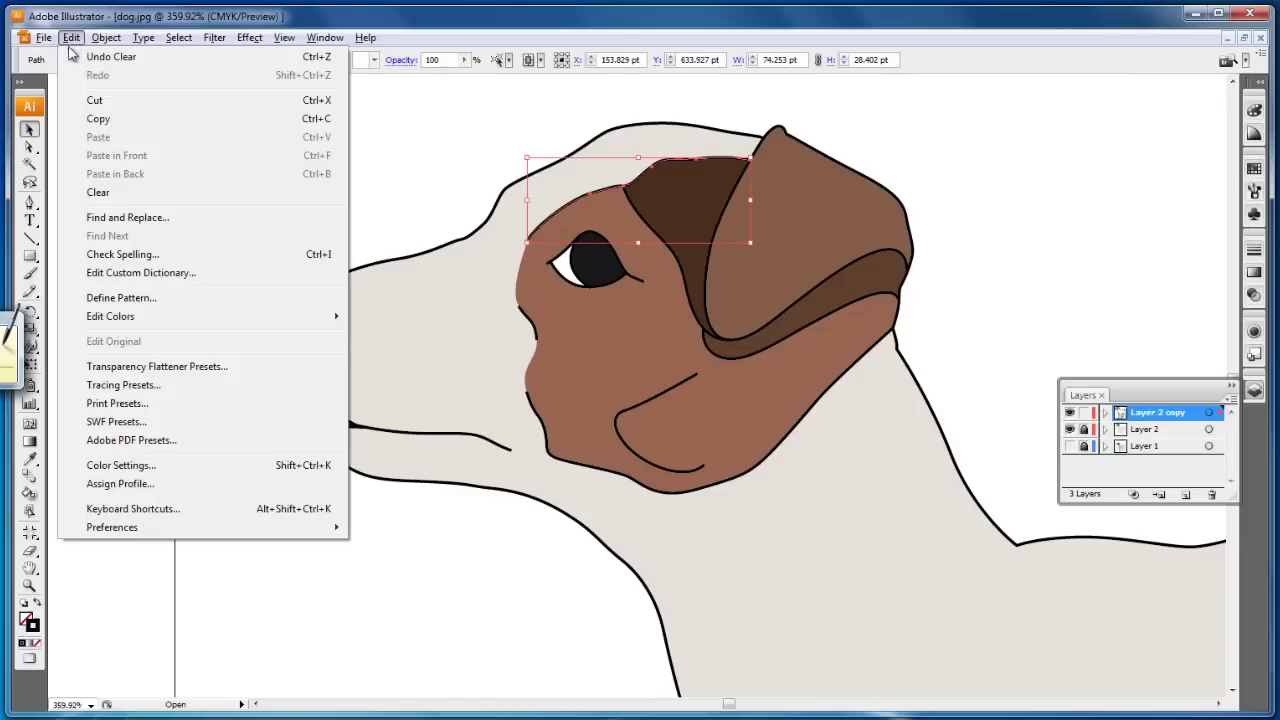
click(111, 194)
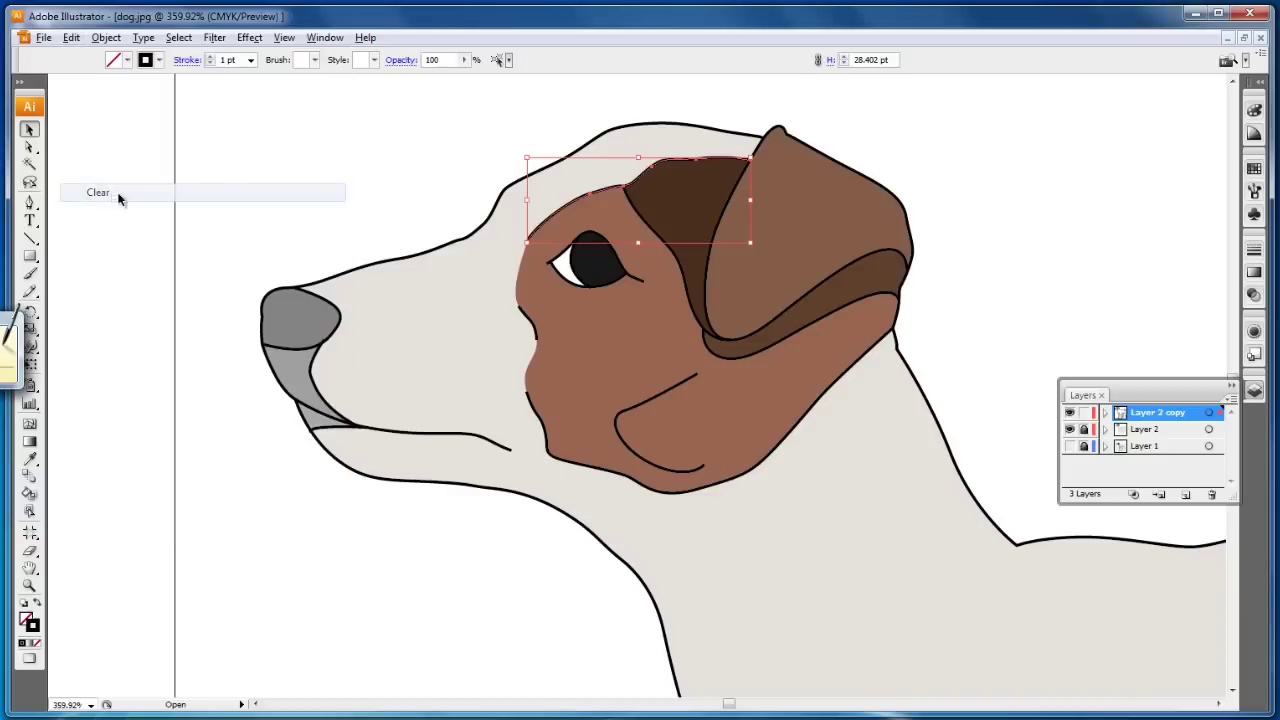
- Reshape the brown face outline path and remove the small cheek notch stroke
click(537, 335)
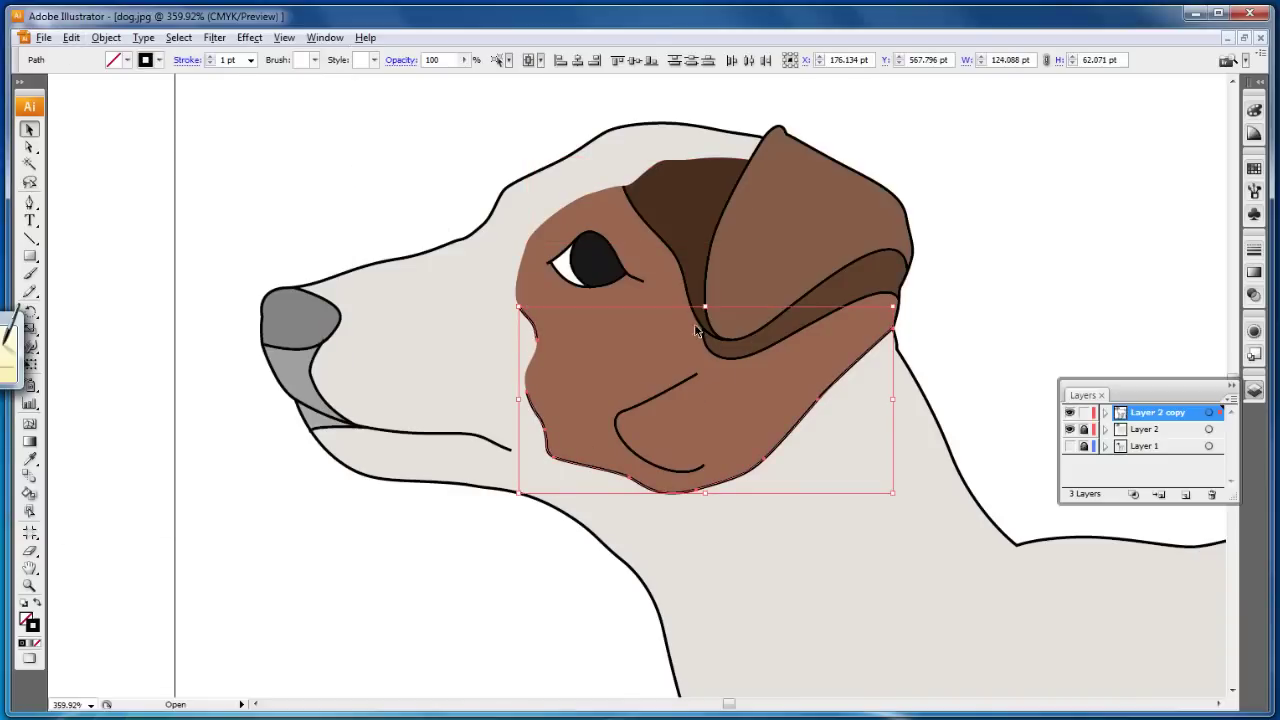
drag(695, 313, 707, 186)
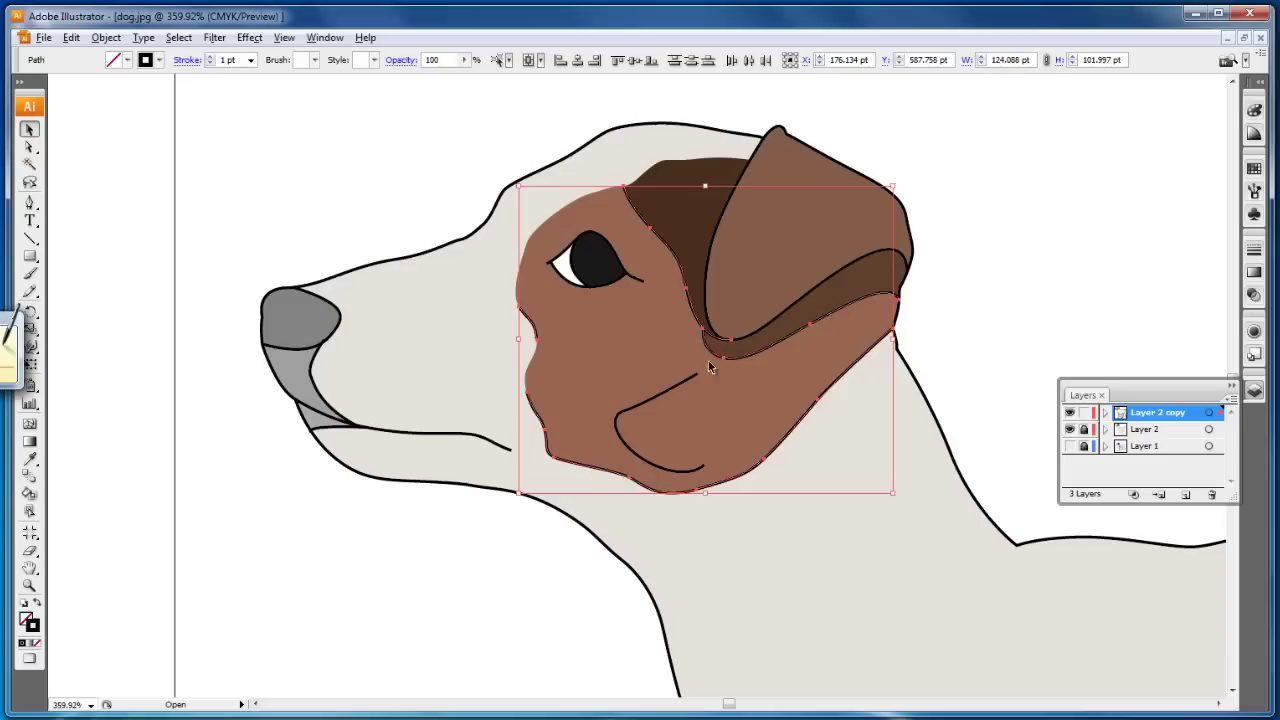
click(105, 38)
mouse_move(125, 137)
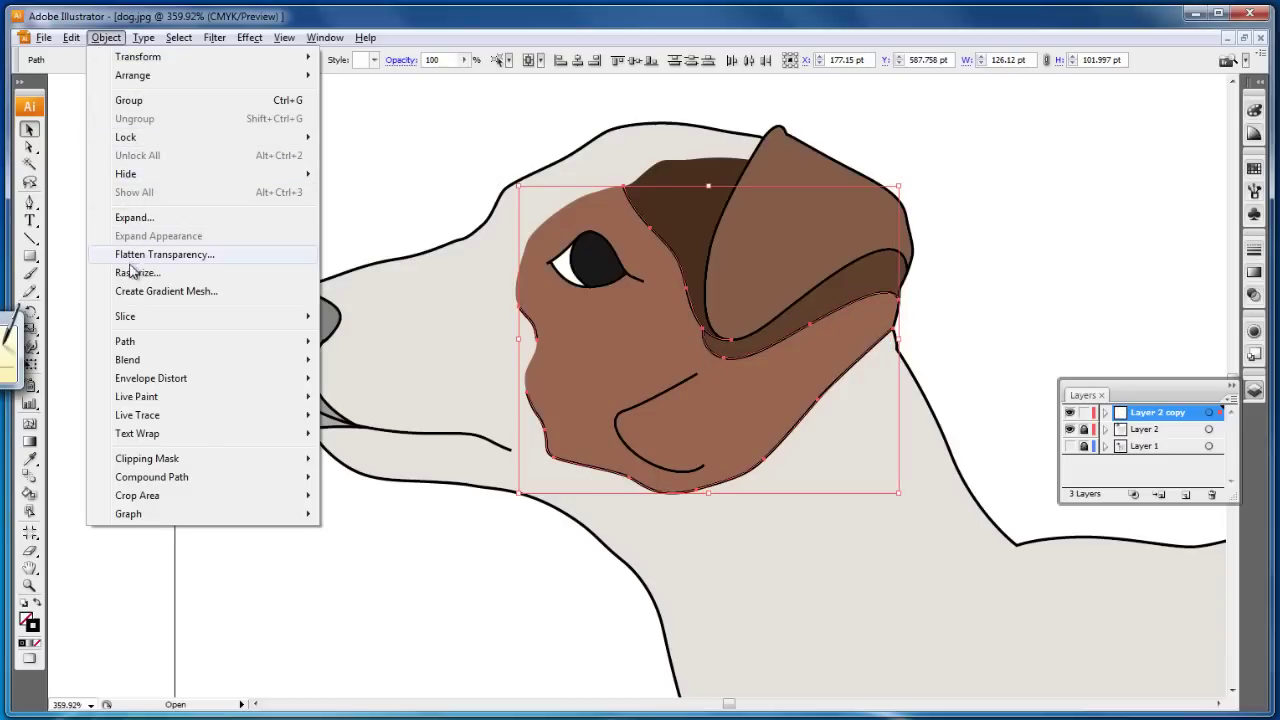
click(406, 143)
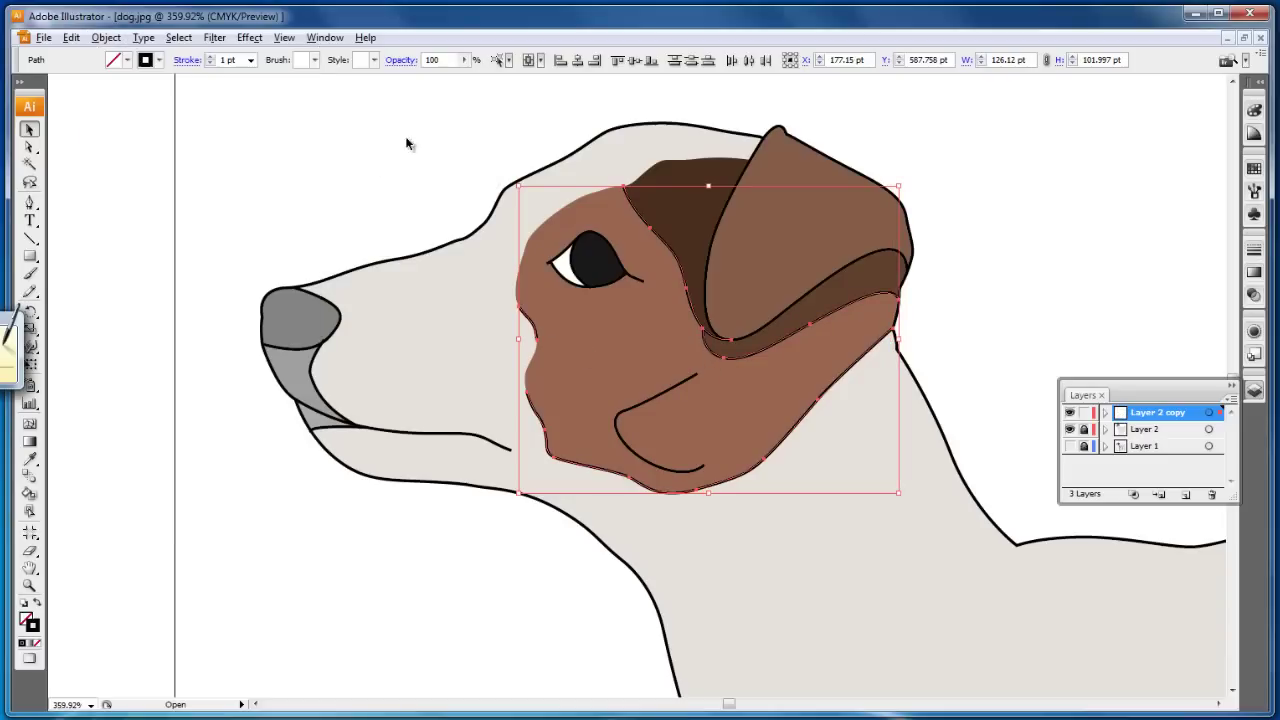
click(645, 228)
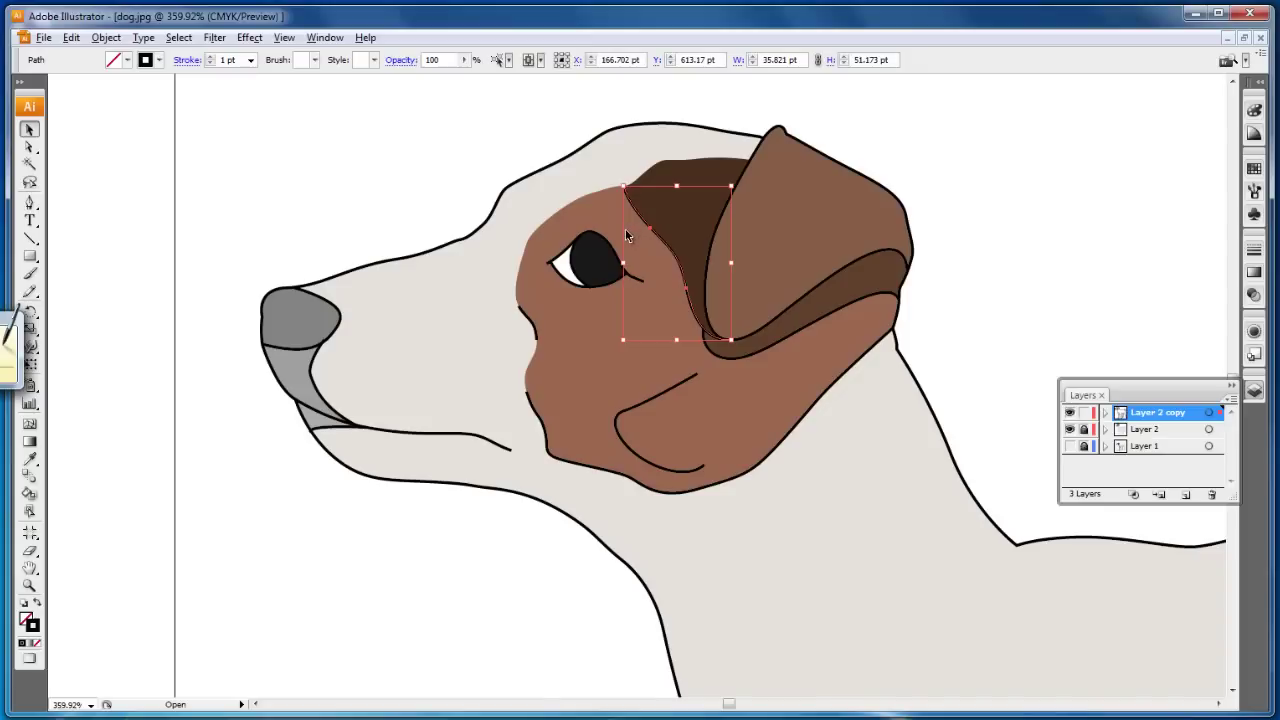
click(549, 408)
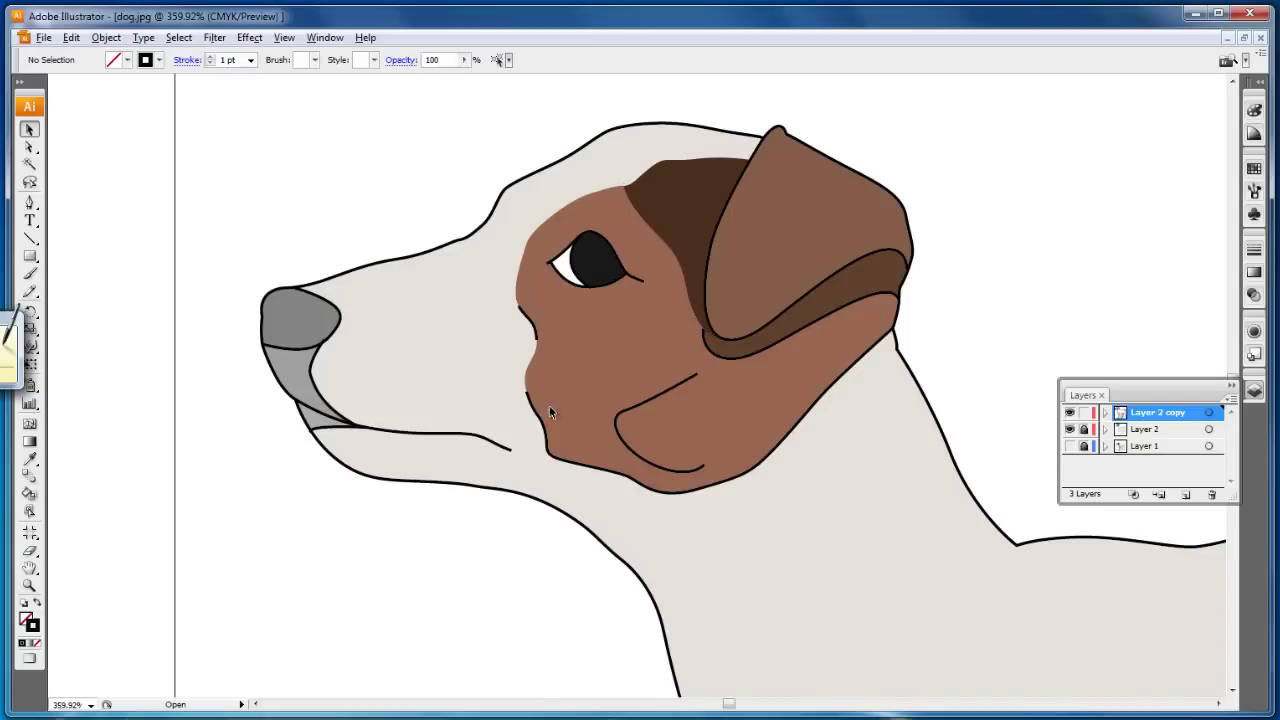
drag(540, 344, 540, 416)
click(540, 420)
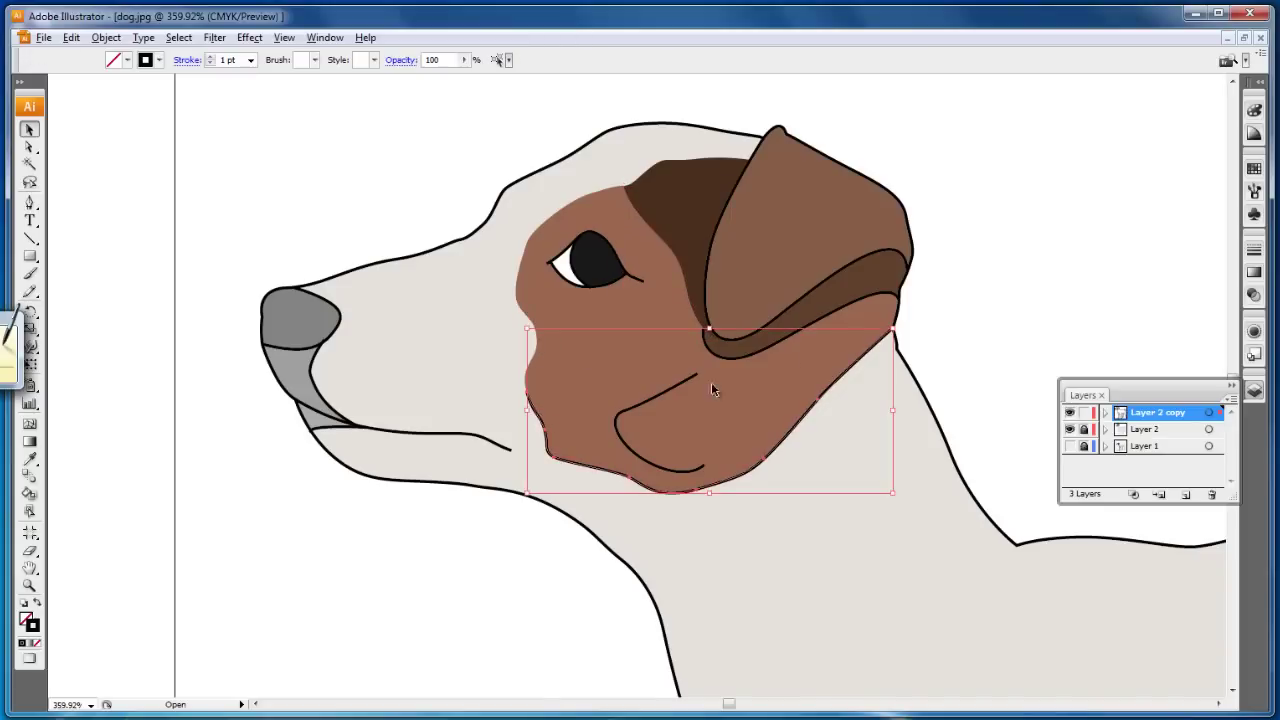
- Delete the stray strokes under the ear band, along the chin and on the lip
click(772, 350)
key(Delete)
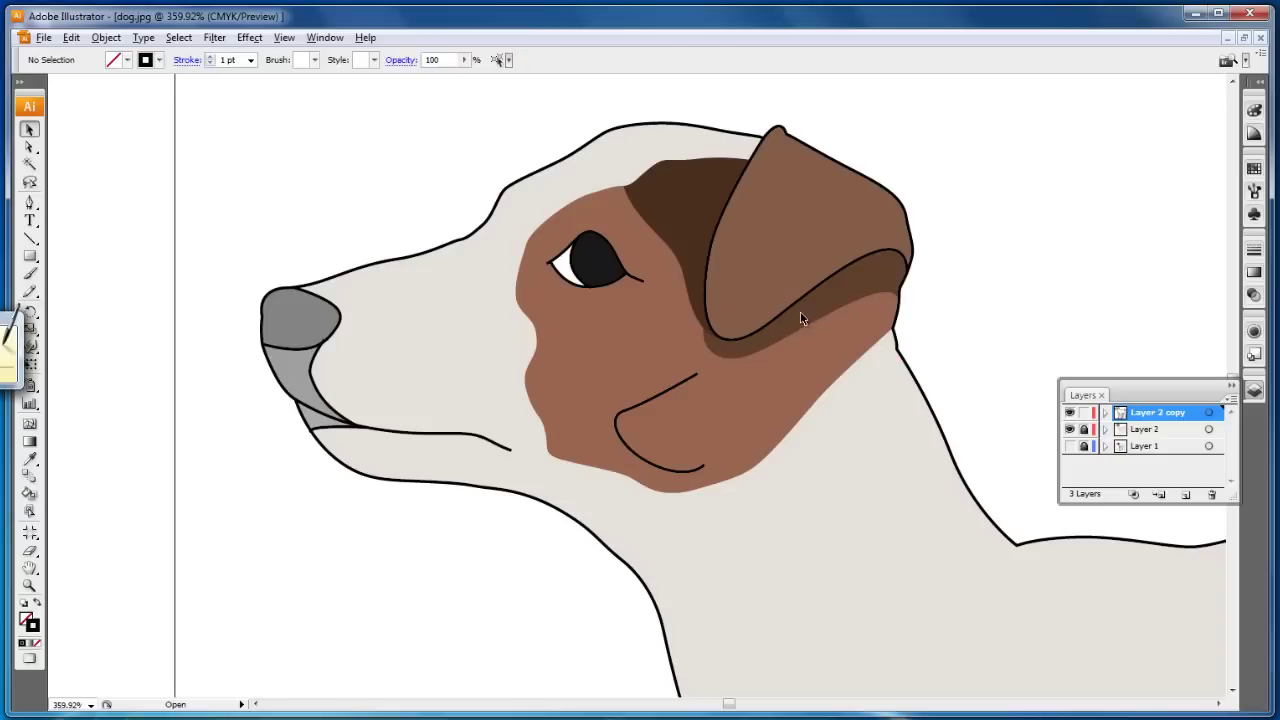
click(310, 382)
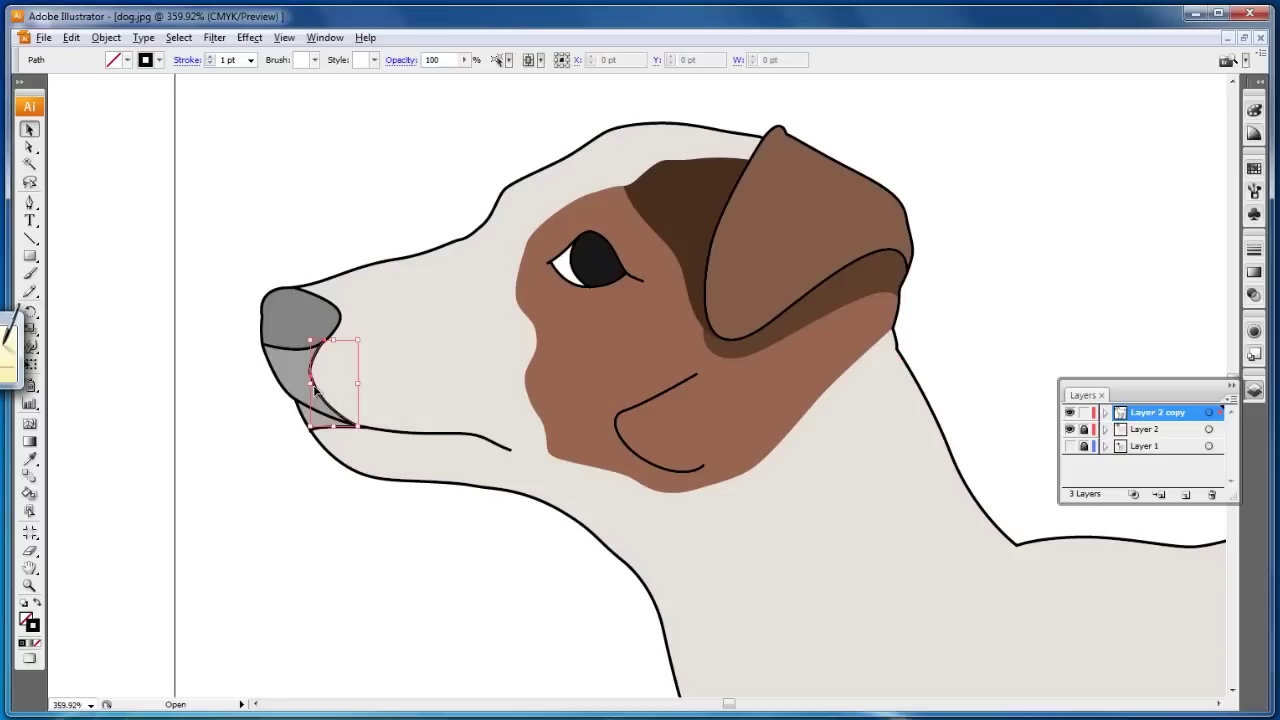
key(Delete)
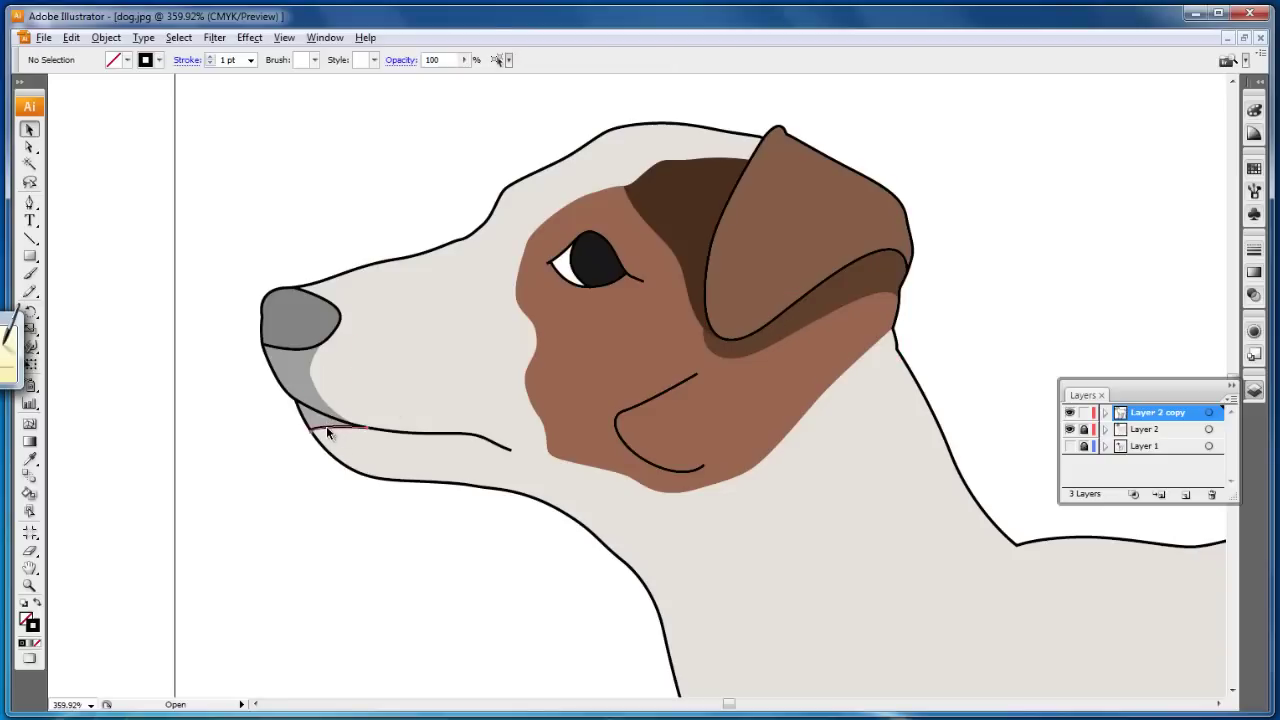
click(326, 428)
key(Delete)
- Zoom out to the whole dog, then zoom in close on the eye
click(31, 585)
alt+click(571, 357)
alt+click(700, 406)
alt+click(745, 470)
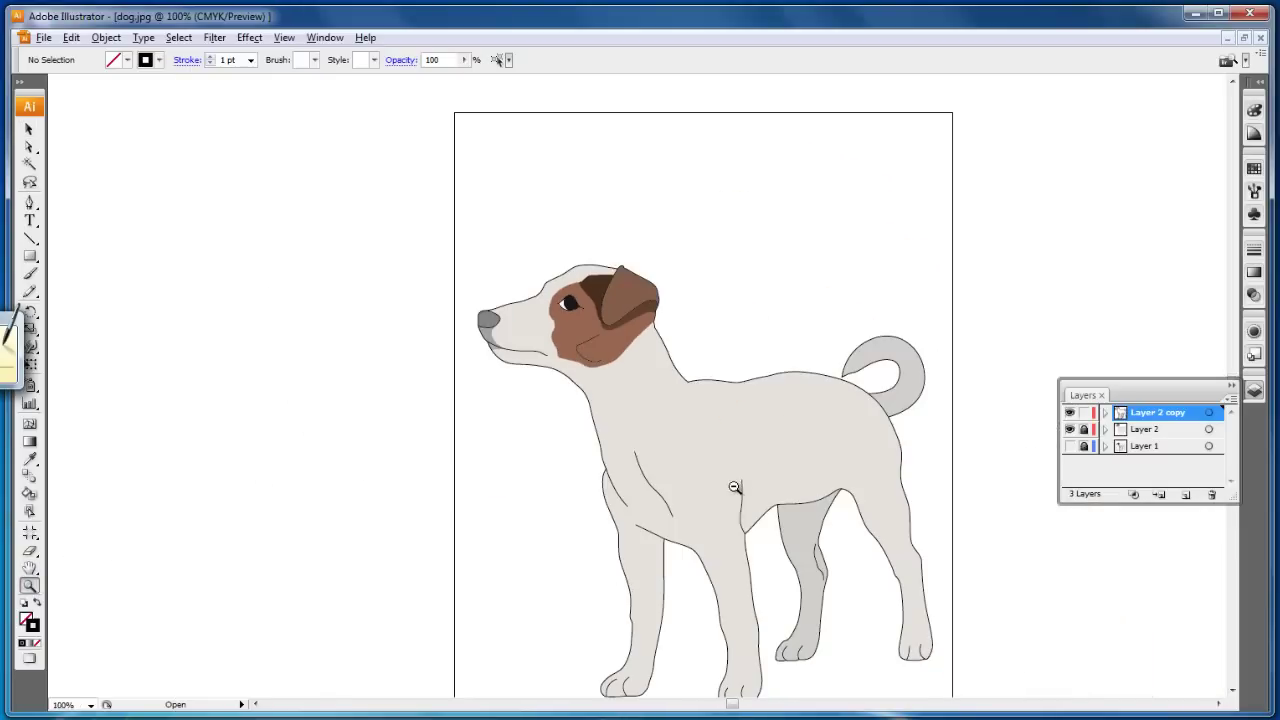
alt+click(721, 461)
mouse_move(460, 237)
mouse_down()
mouse_move(605, 472)
mouse_move(829, 593)
mouse_up()
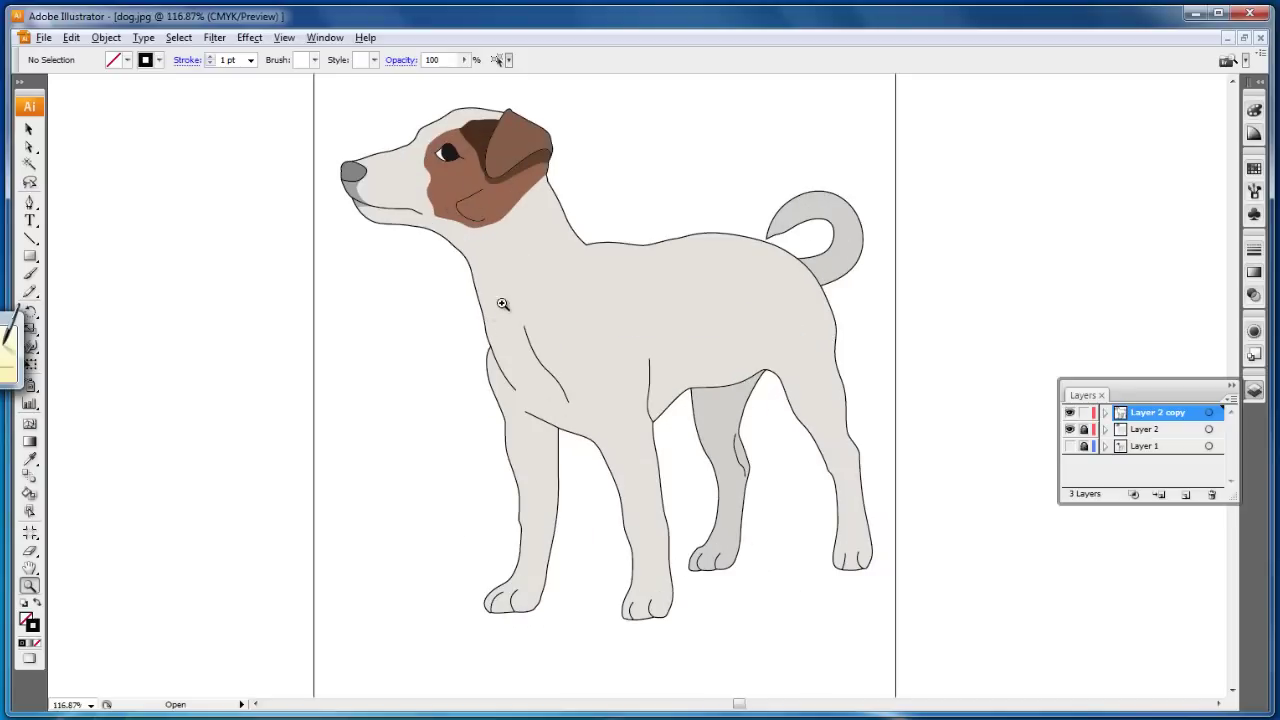
drag(404, 122, 532, 214)
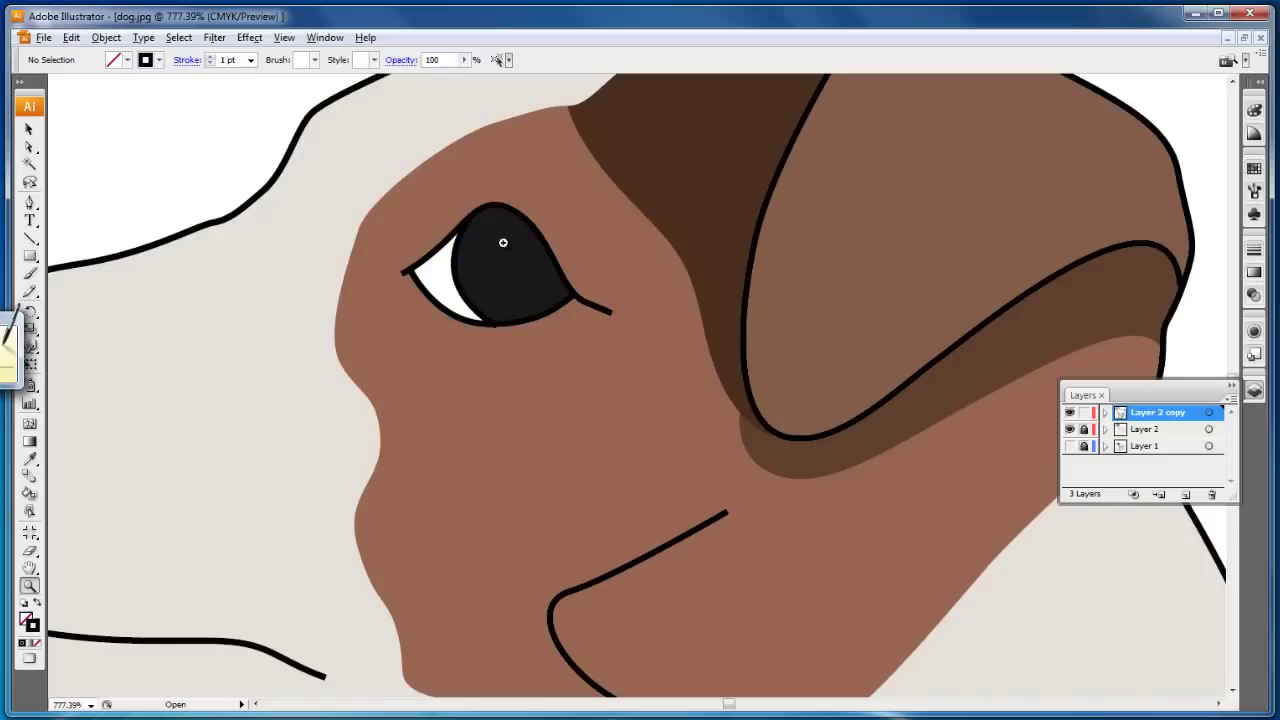
- Lock Layer 2 copy, make Layer 2 unlocked and active, and pick the Ellipse tool
click(29, 129)
click(1084, 412)
click(1084, 429)
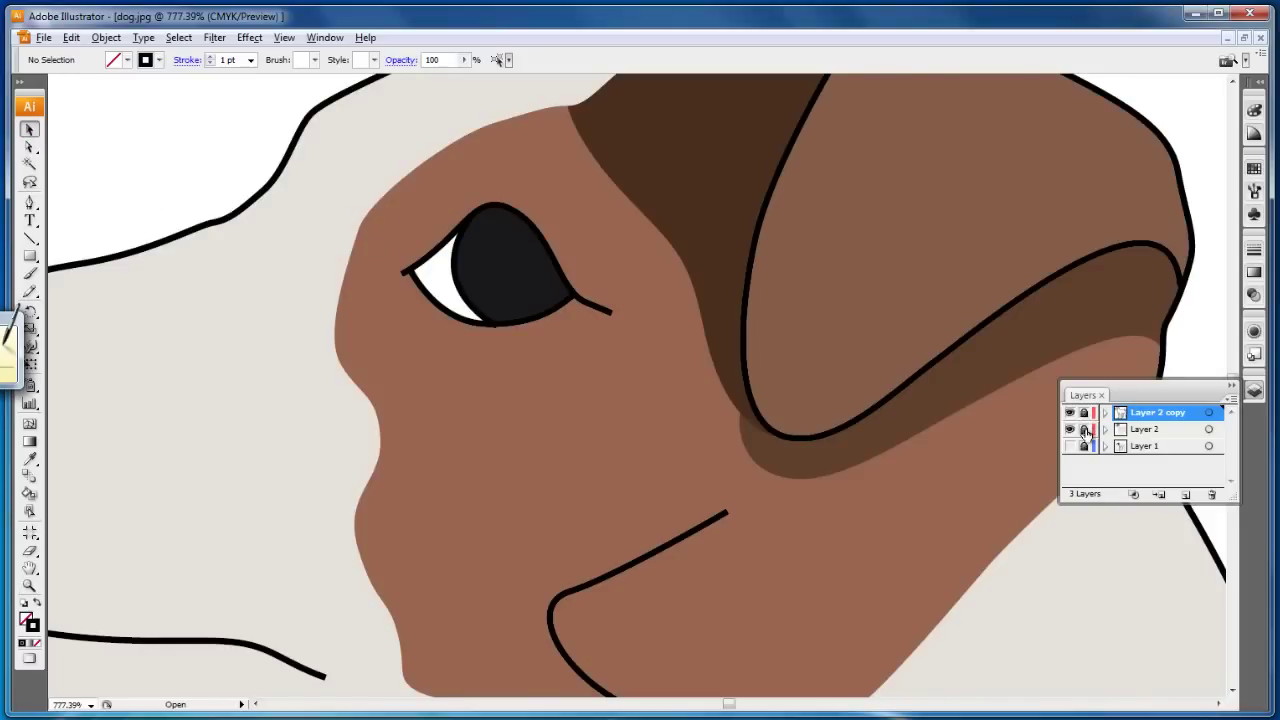
click(1163, 434)
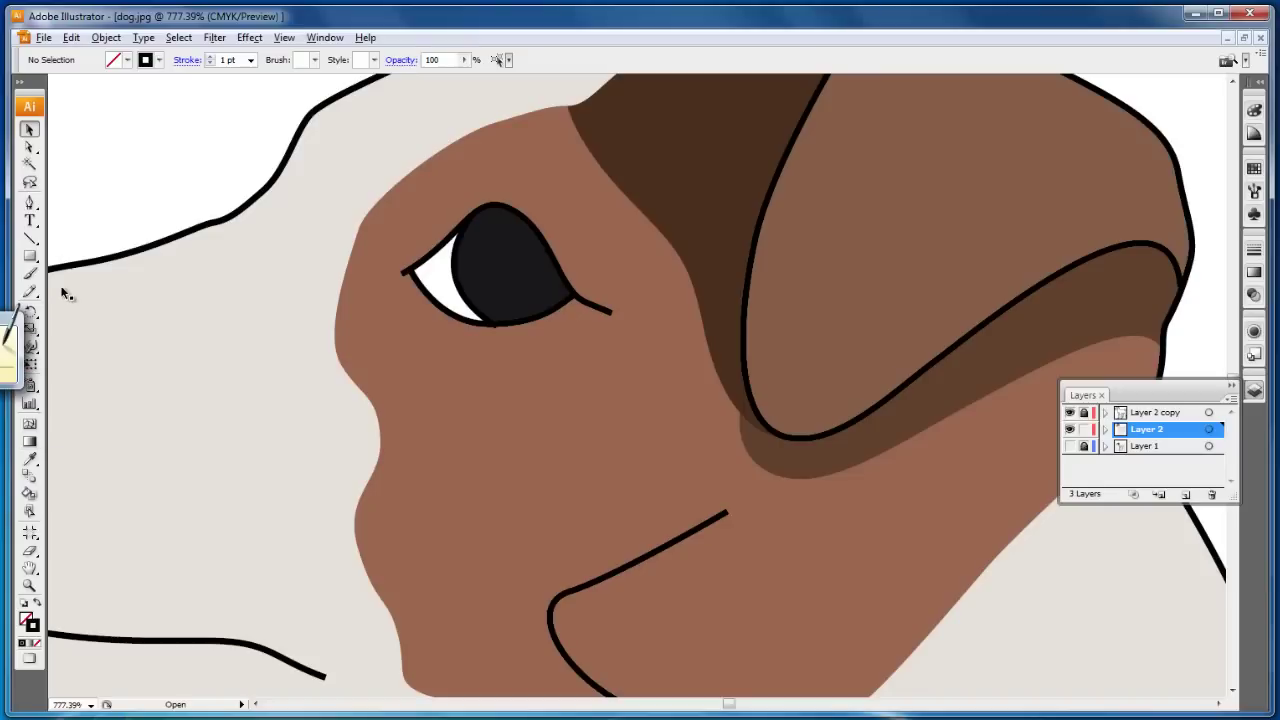
click(29, 256)
mouse_move(29, 256)
mouse_down()
mouse_move(80, 256)
mouse_move(88, 291)
mouse_up()
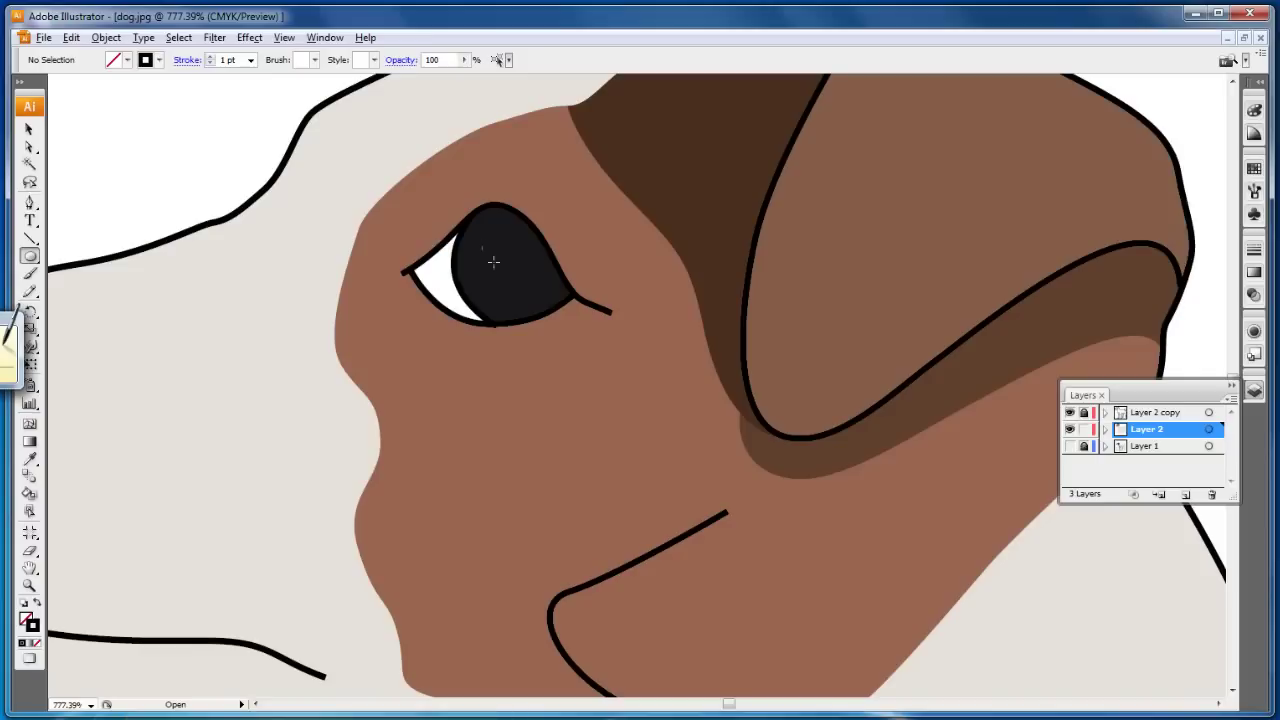
- Draw a pupil ellipse inside the eye with no stroke and a K 100 black fill
drag(494, 262, 511, 285)
click(1256, 135)
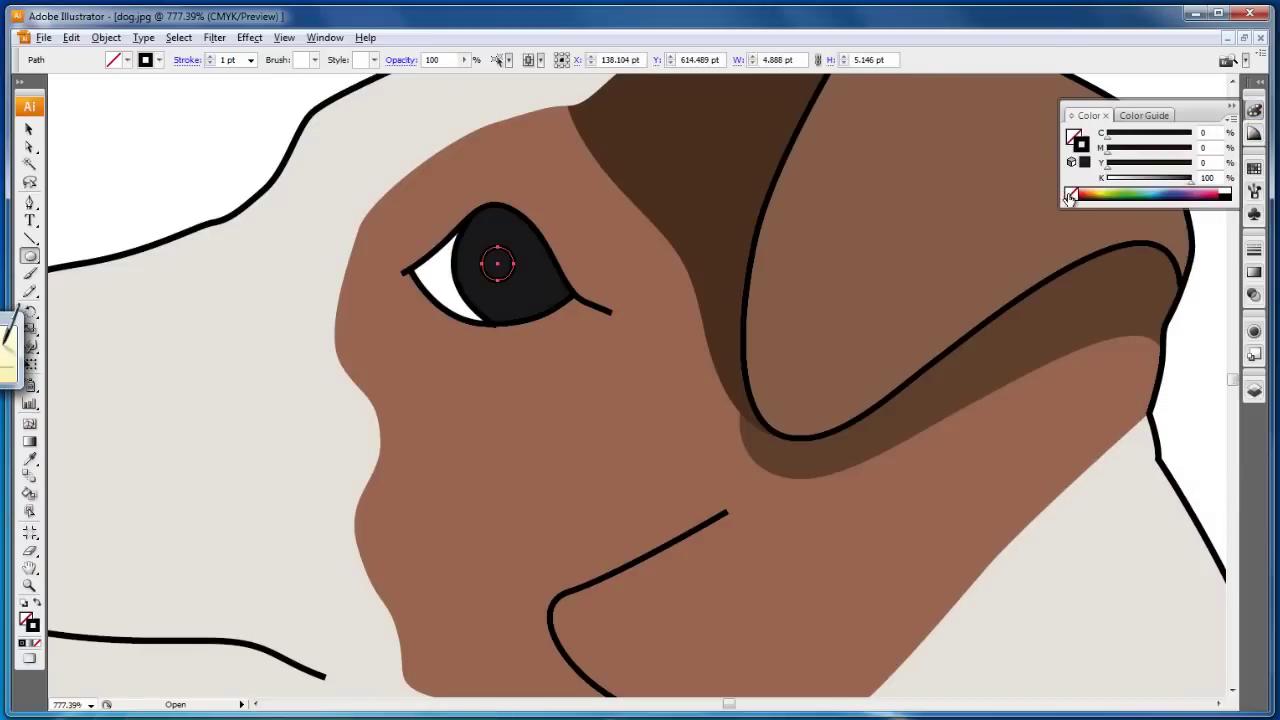
click(1071, 194)
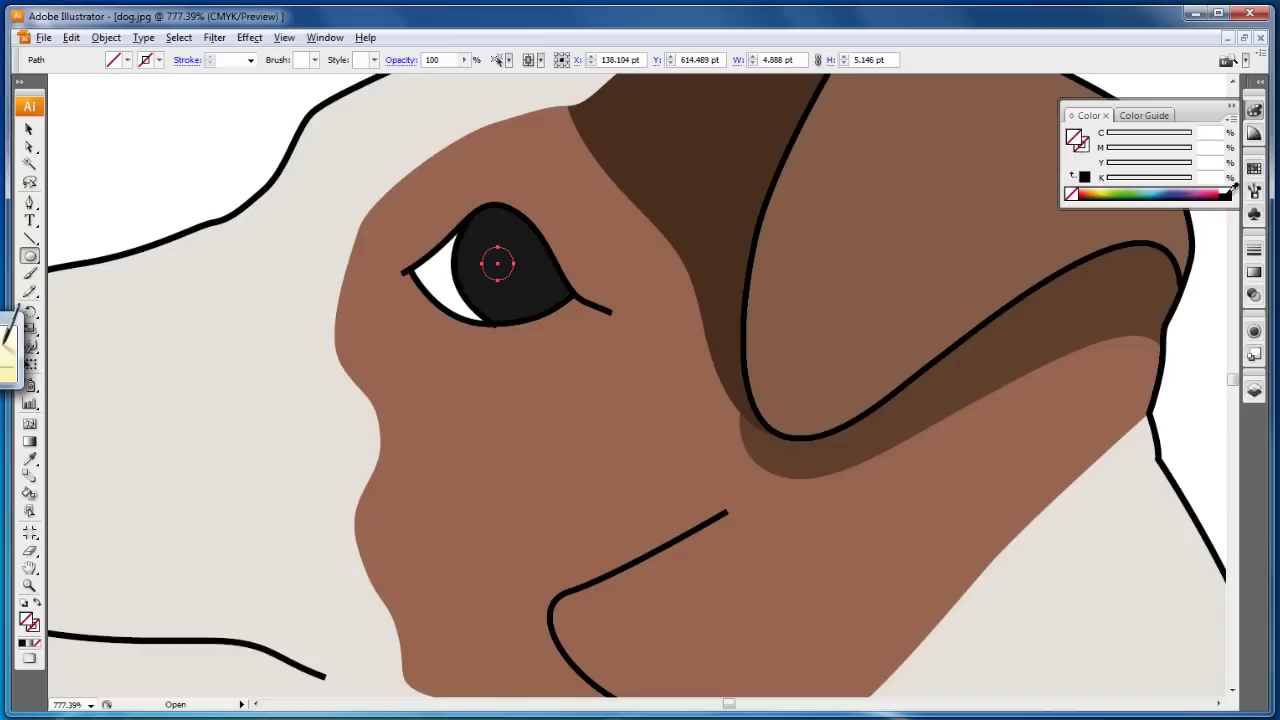
click(1220, 194)
click(29, 129)
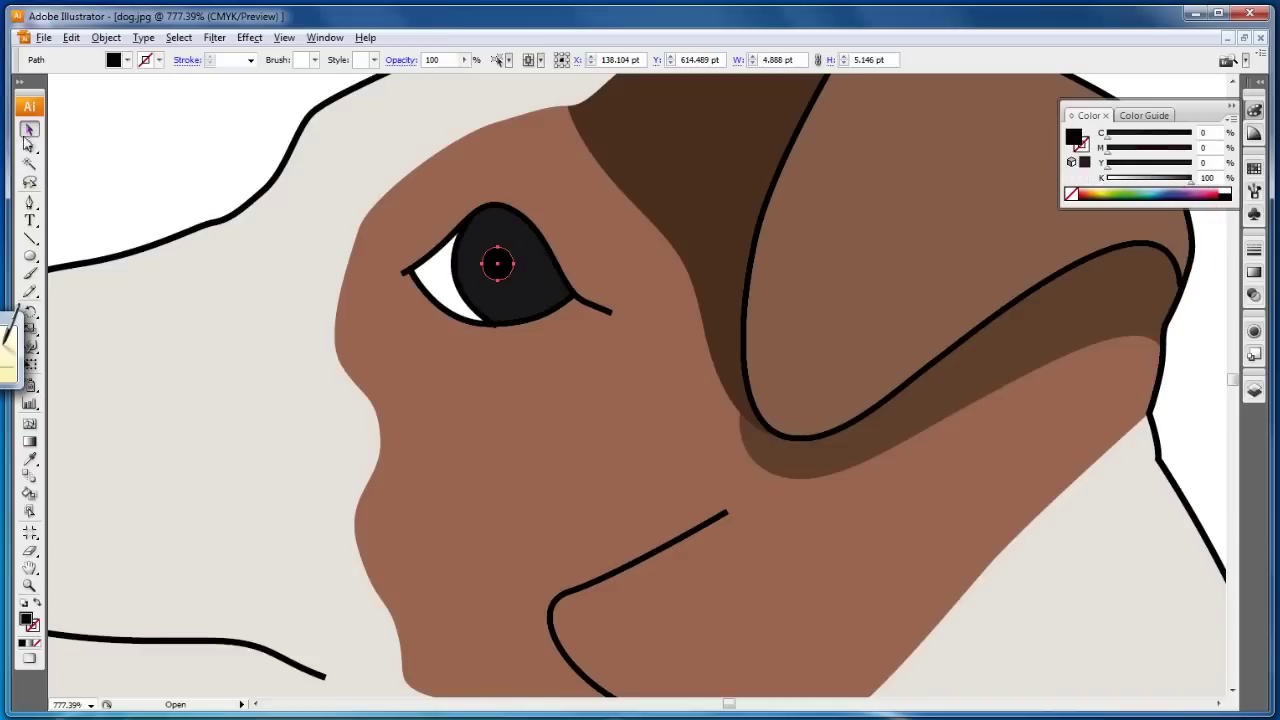
- Draw a small white highlight circle above the pupil, then deselect
click(29, 255)
drag(485, 236, 503, 255)
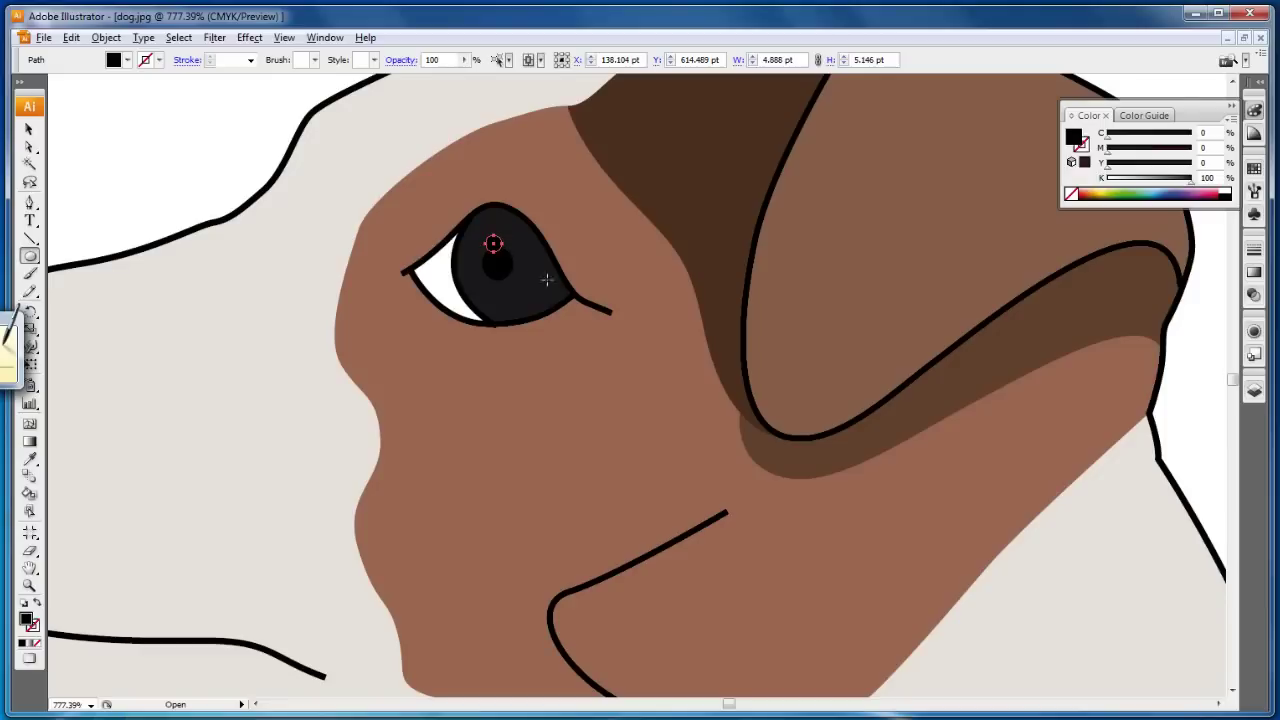
click(1228, 189)
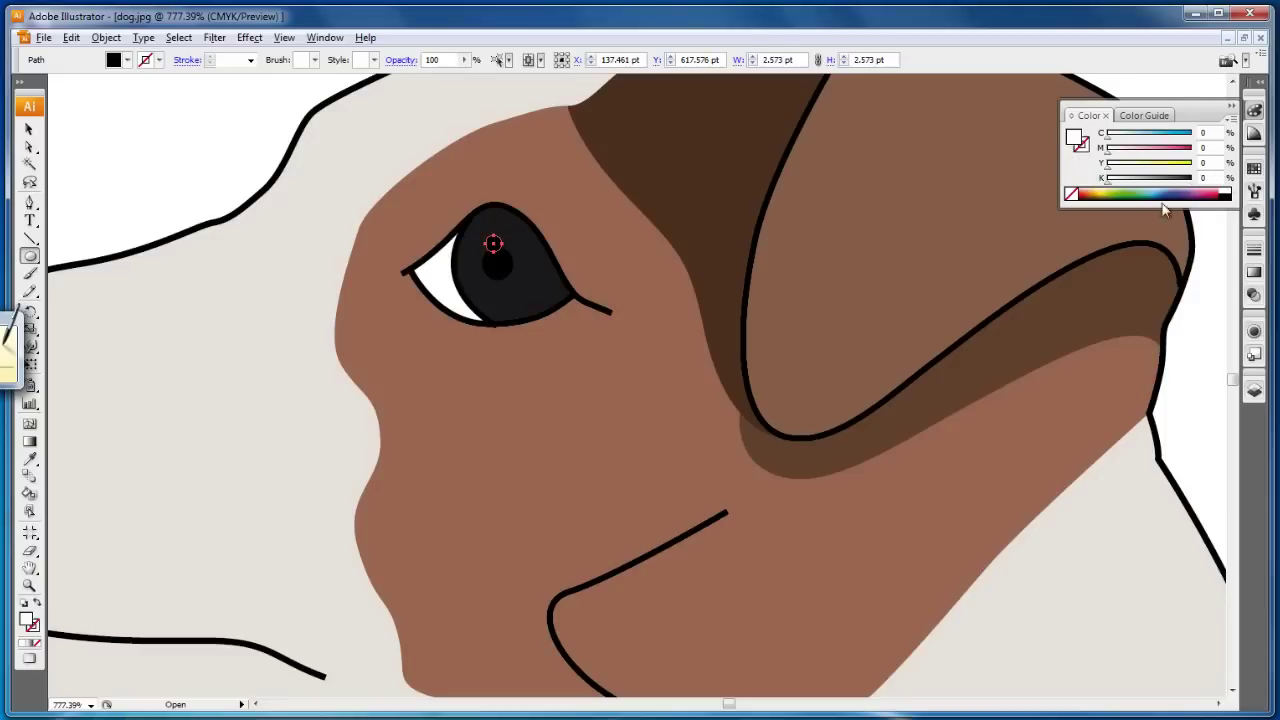
key(v)
click(170, 190)
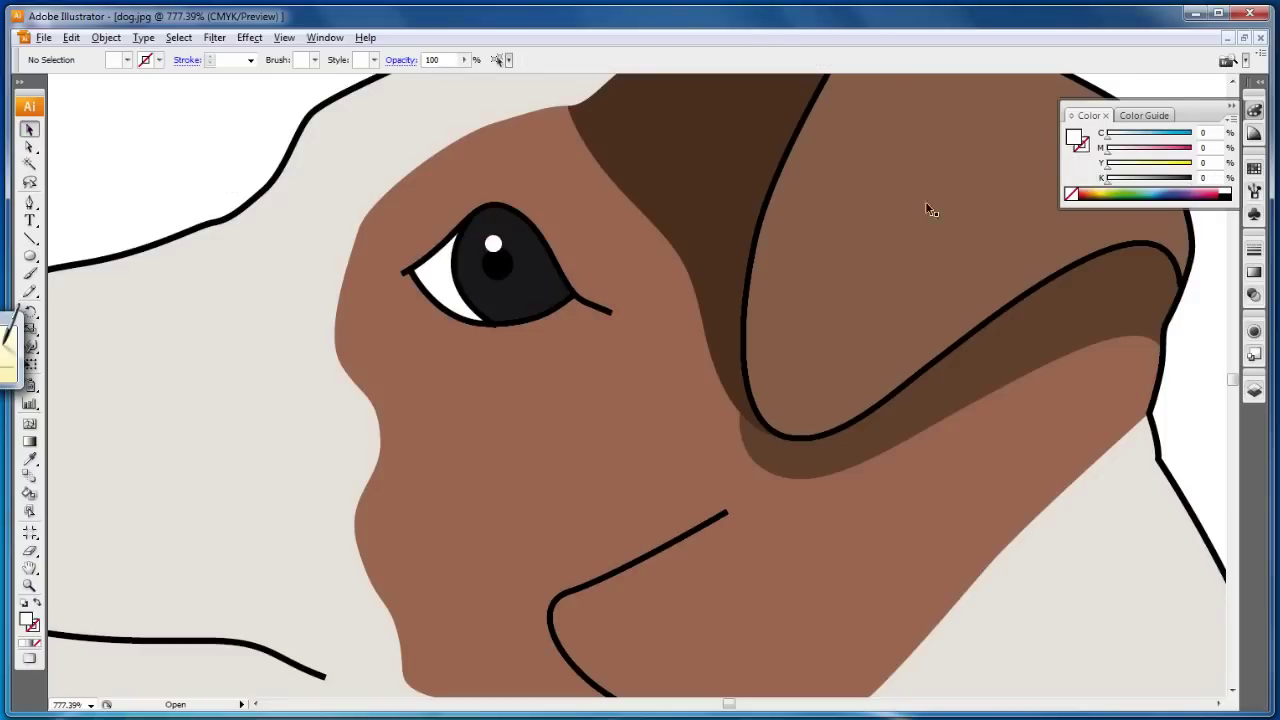
- Unlock and activate Layer 2 copy with Layer 2 locked, then zoom out to the whole dog
click(1255, 390)
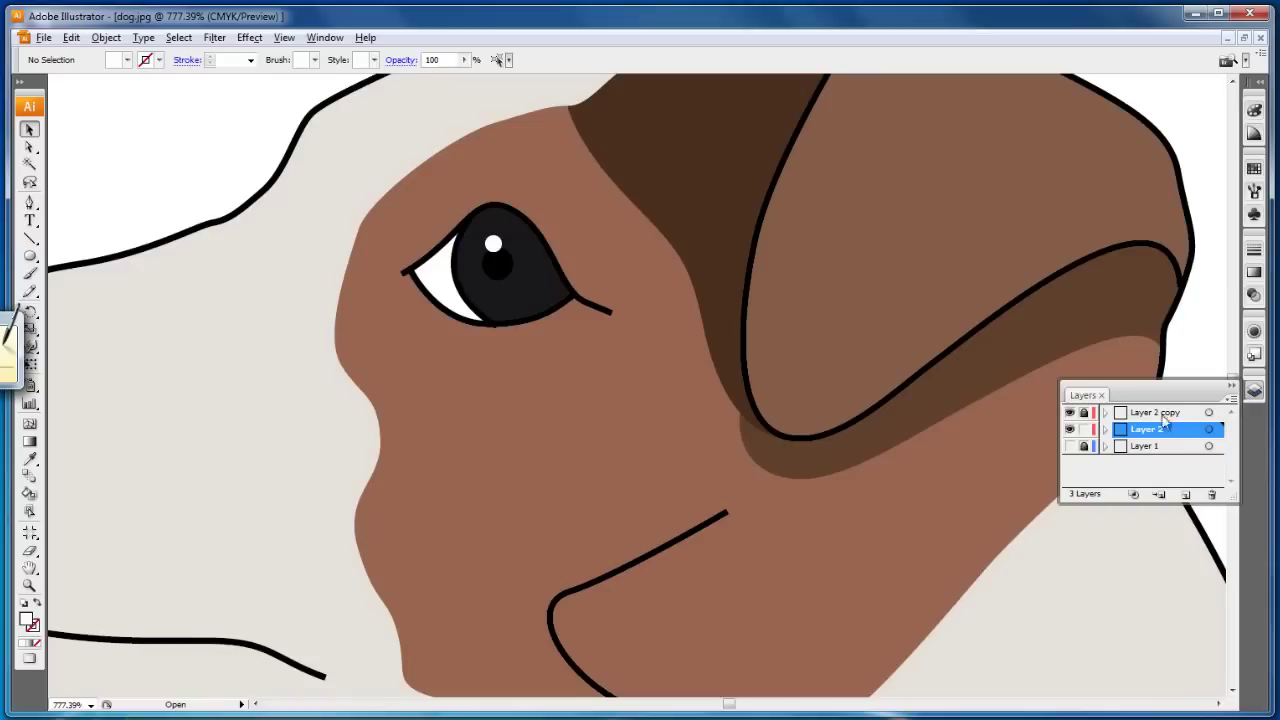
click(1084, 413)
click(29, 585)
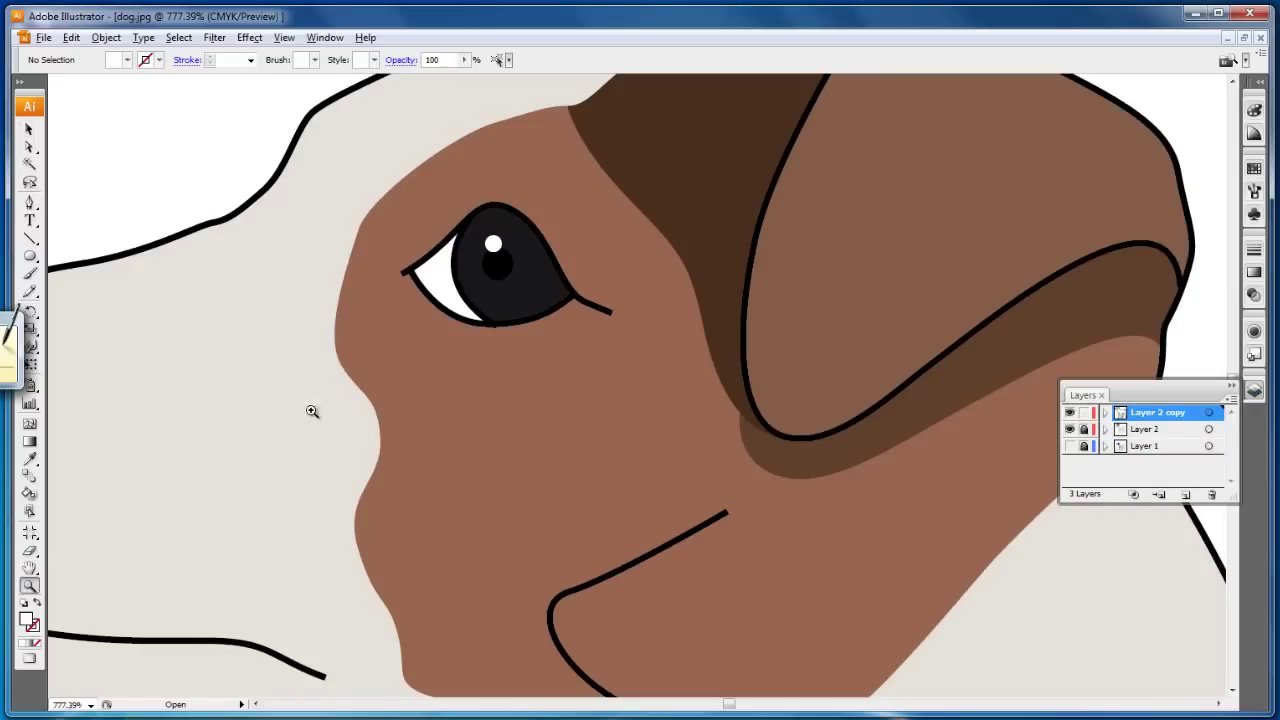
alt+click(439, 318)
alt+click(850, 523)
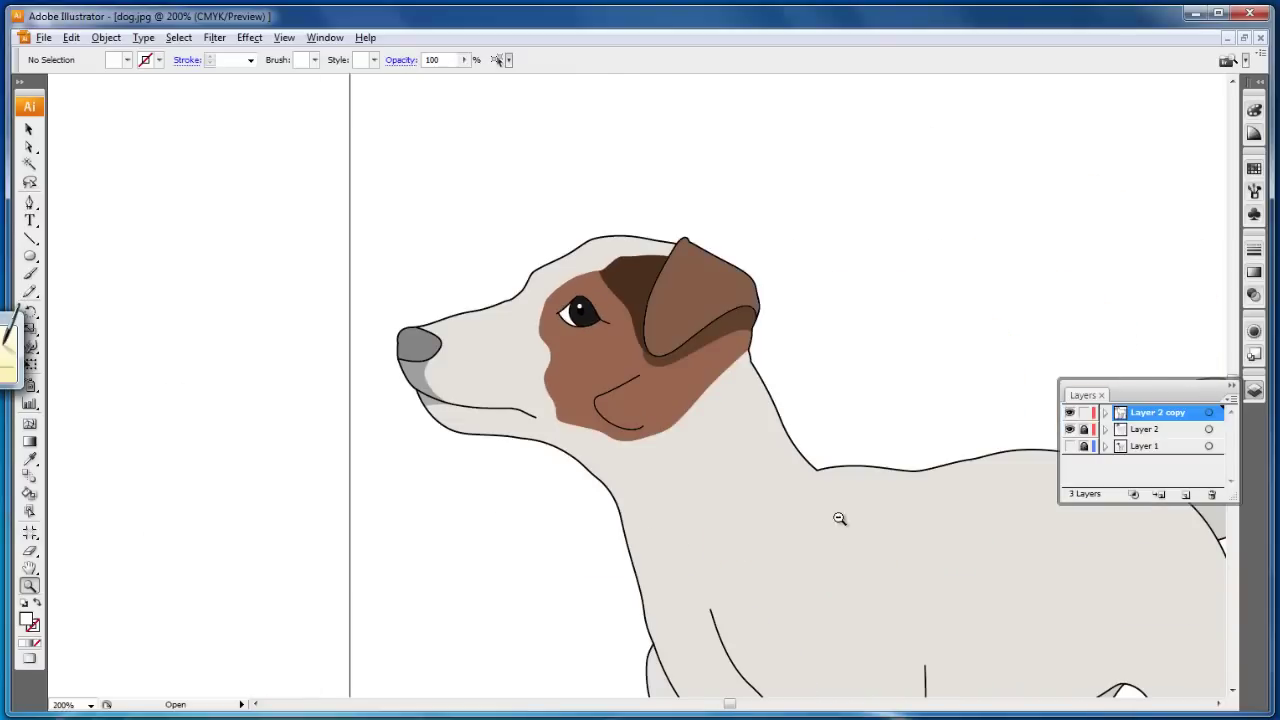
alt+click(800, 521)
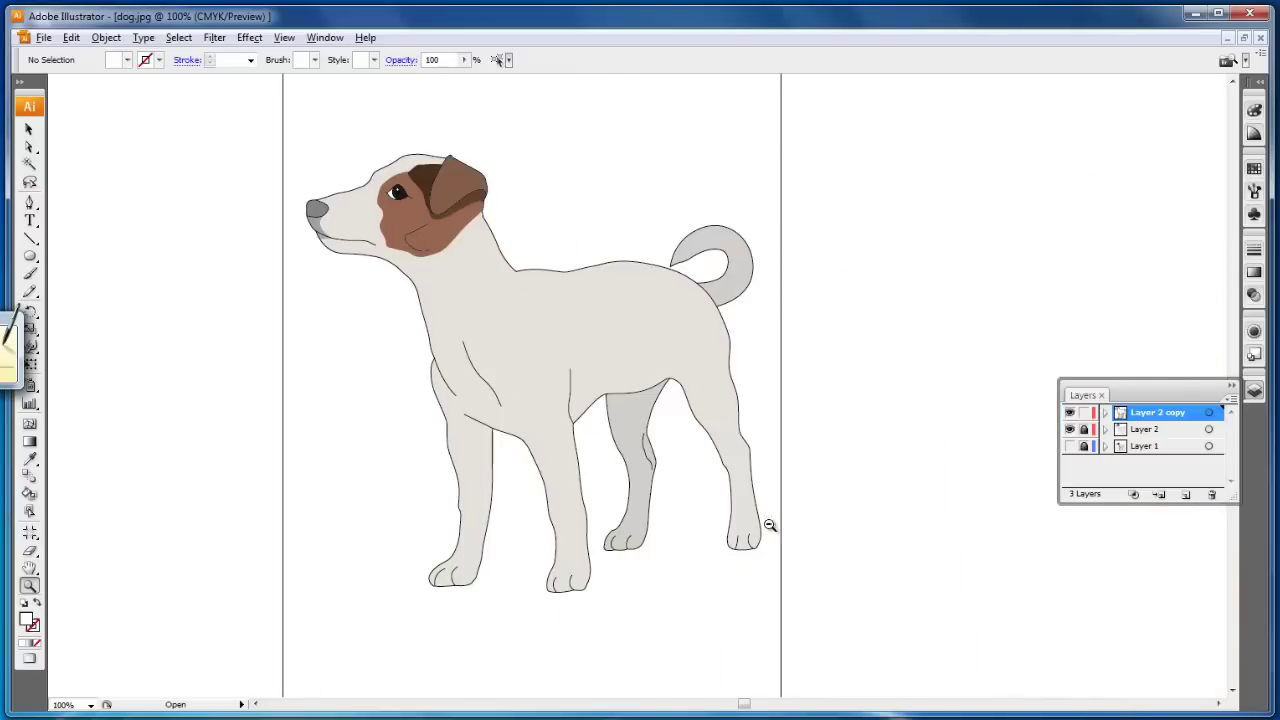
click(29, 130)
- Set all the dog's outline strokes to 1 pt weight with round caps and round joins
drag(194, 102, 866, 630)
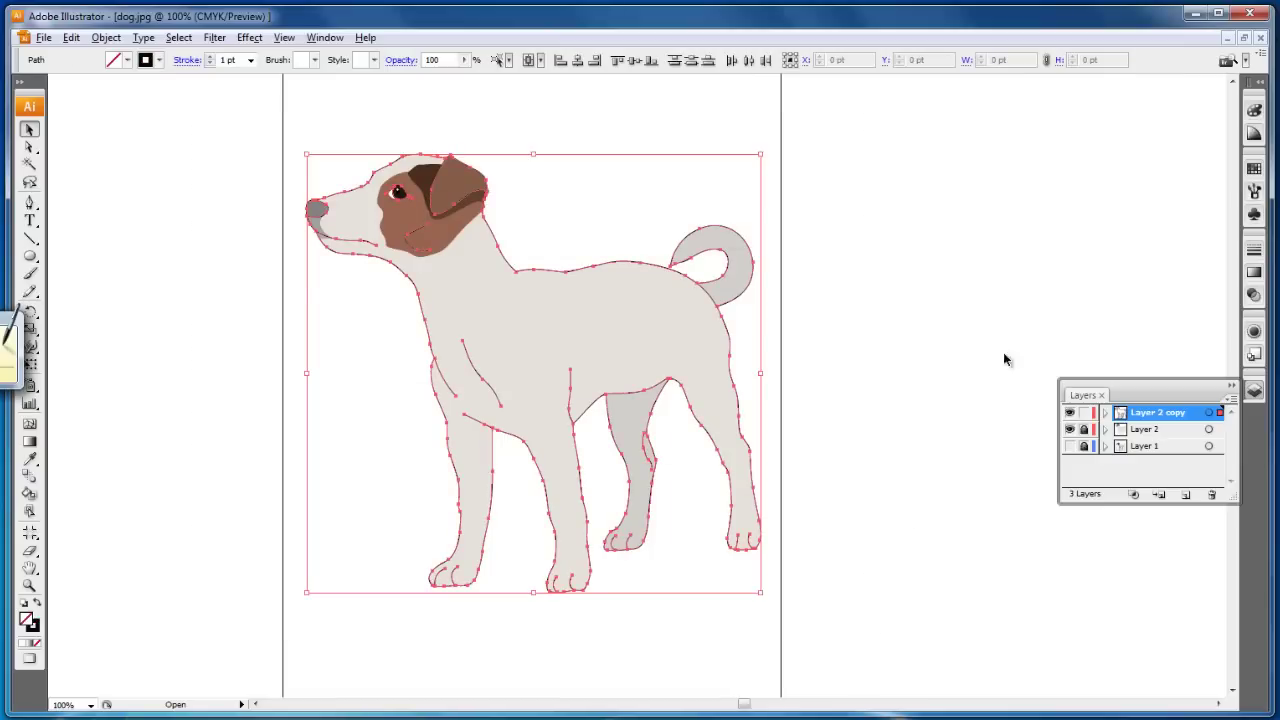
click(1254, 249)
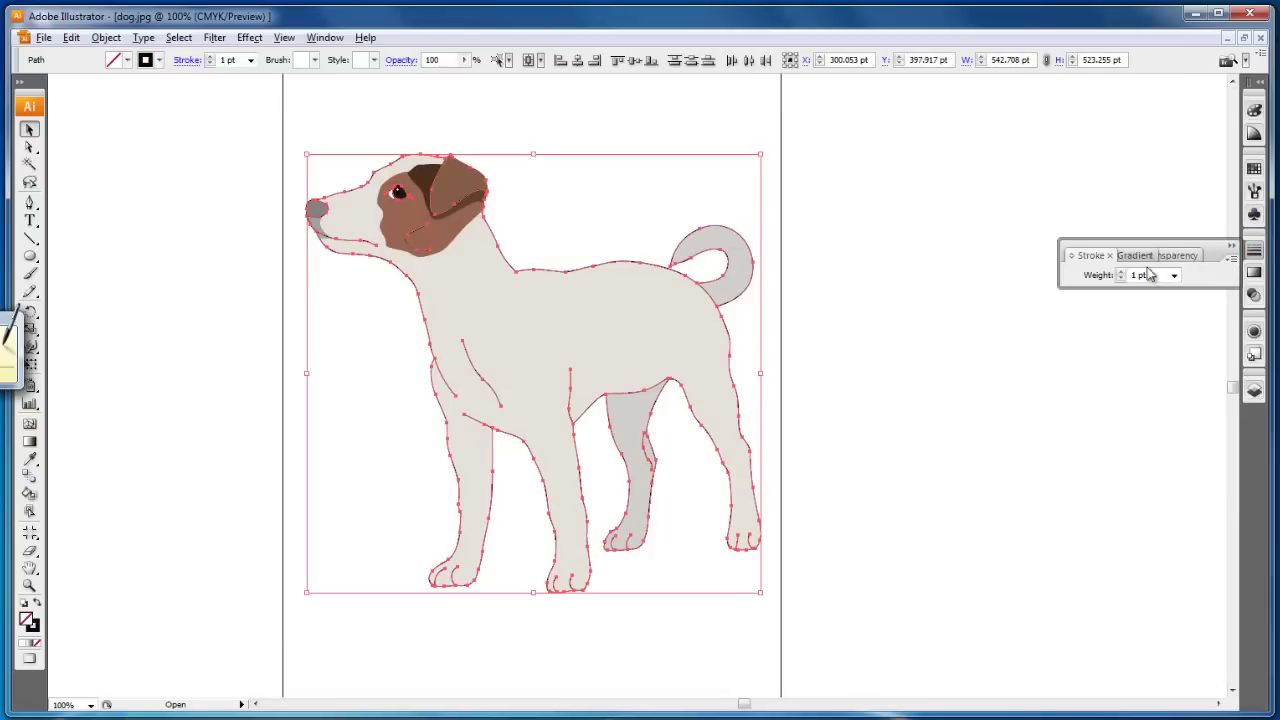
click(1174, 275)
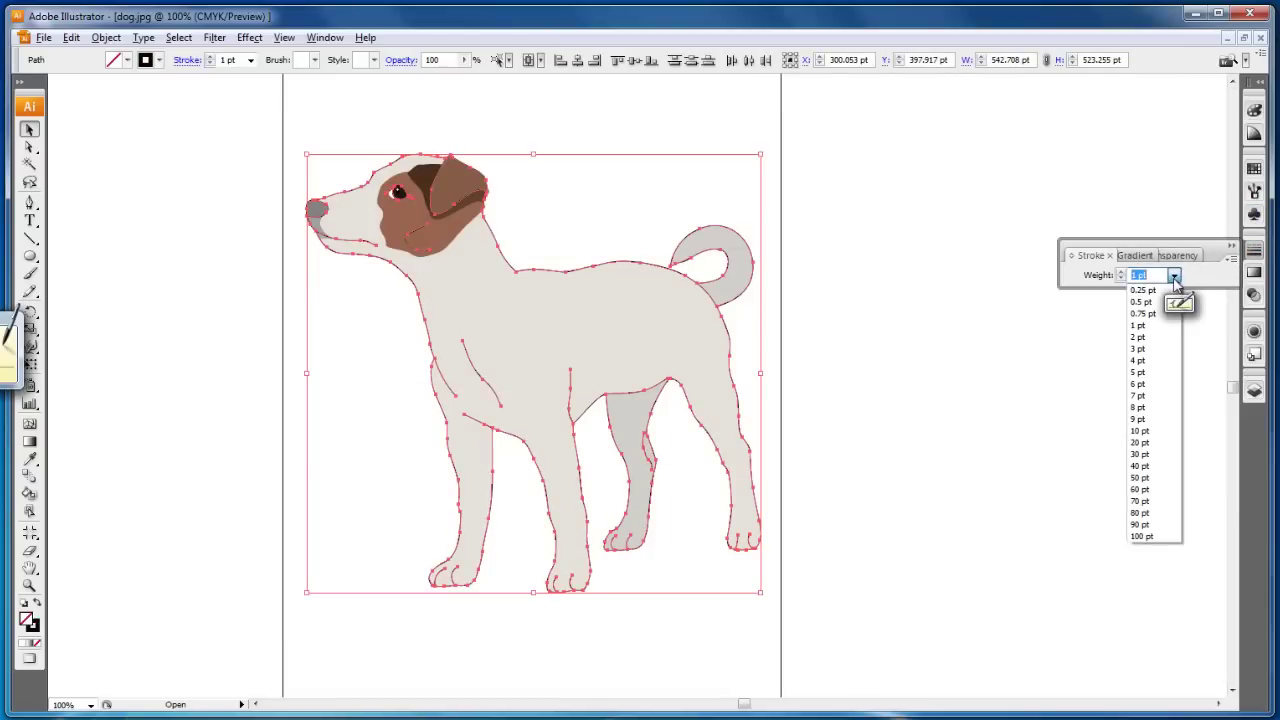
click(1175, 280)
click(1071, 256)
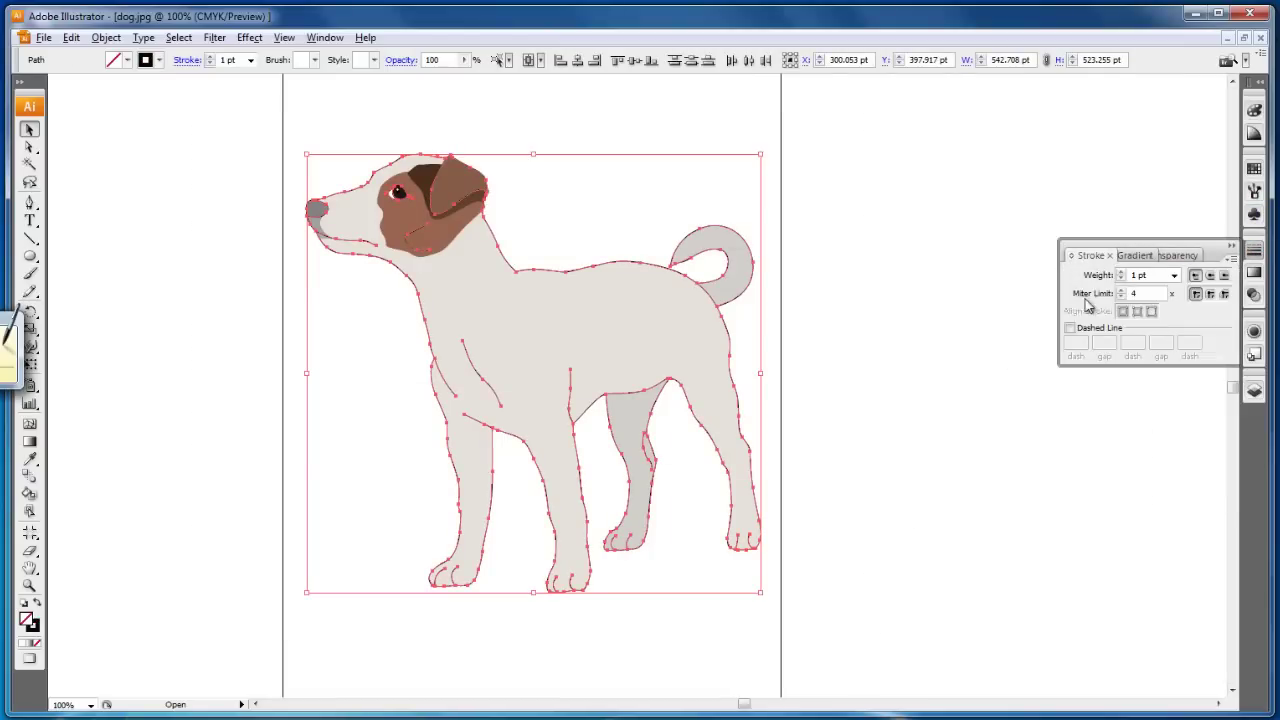
click(1210, 293)
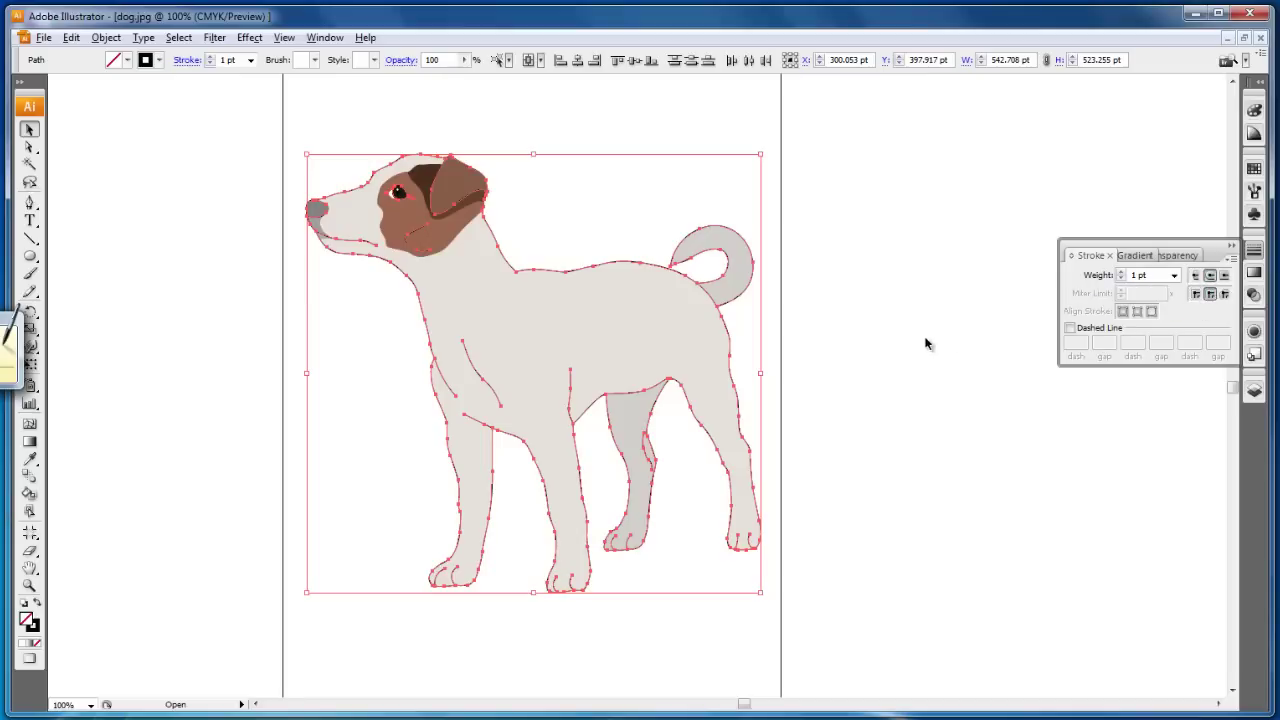
click(900, 367)
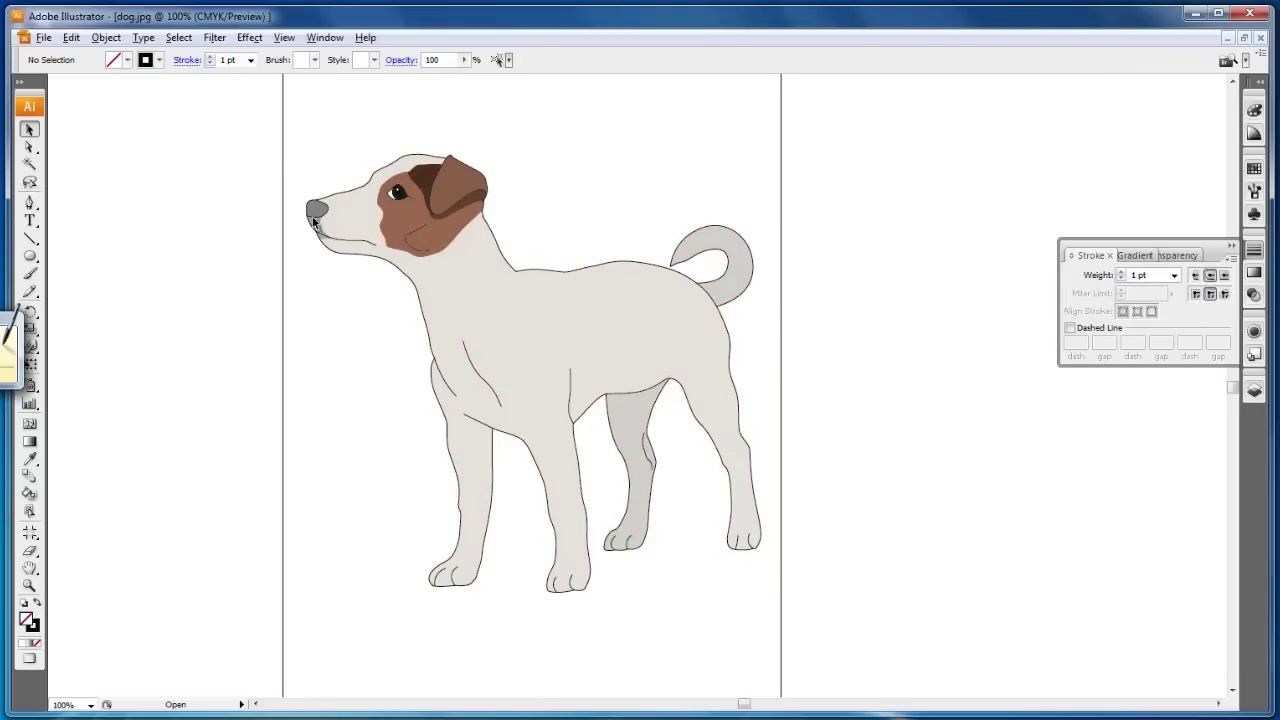
drag(283, 122, 803, 621)
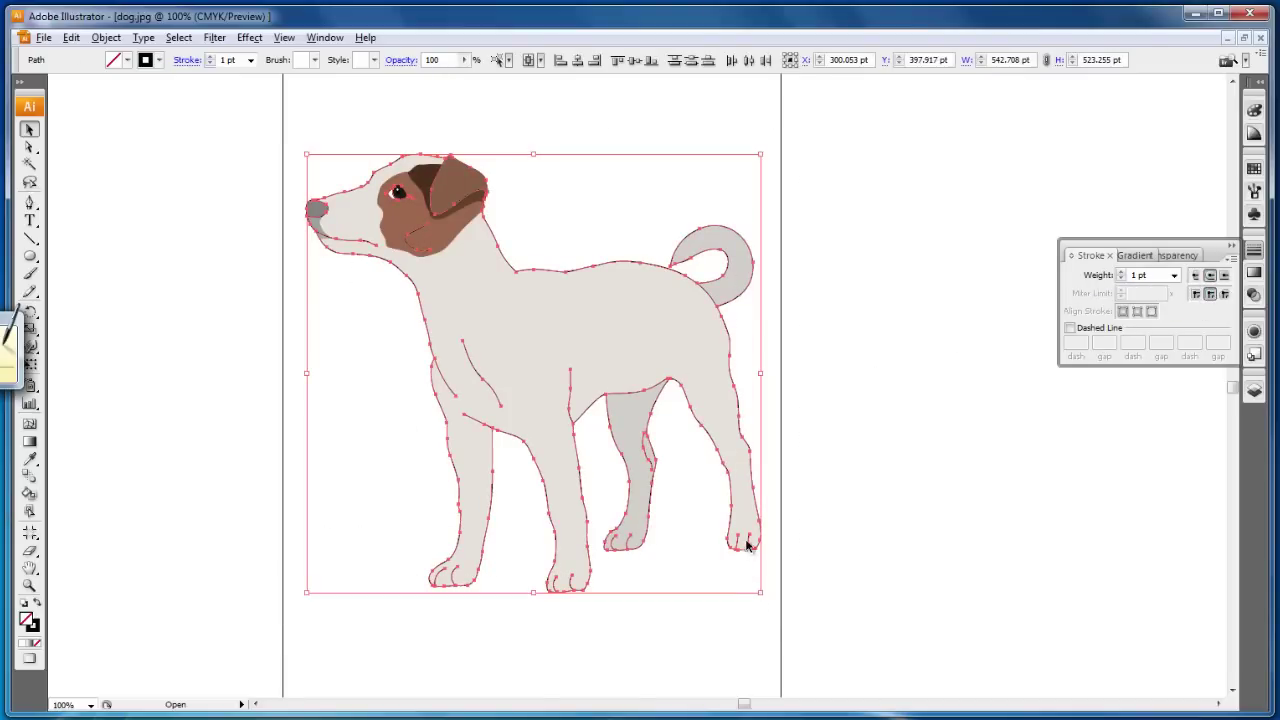